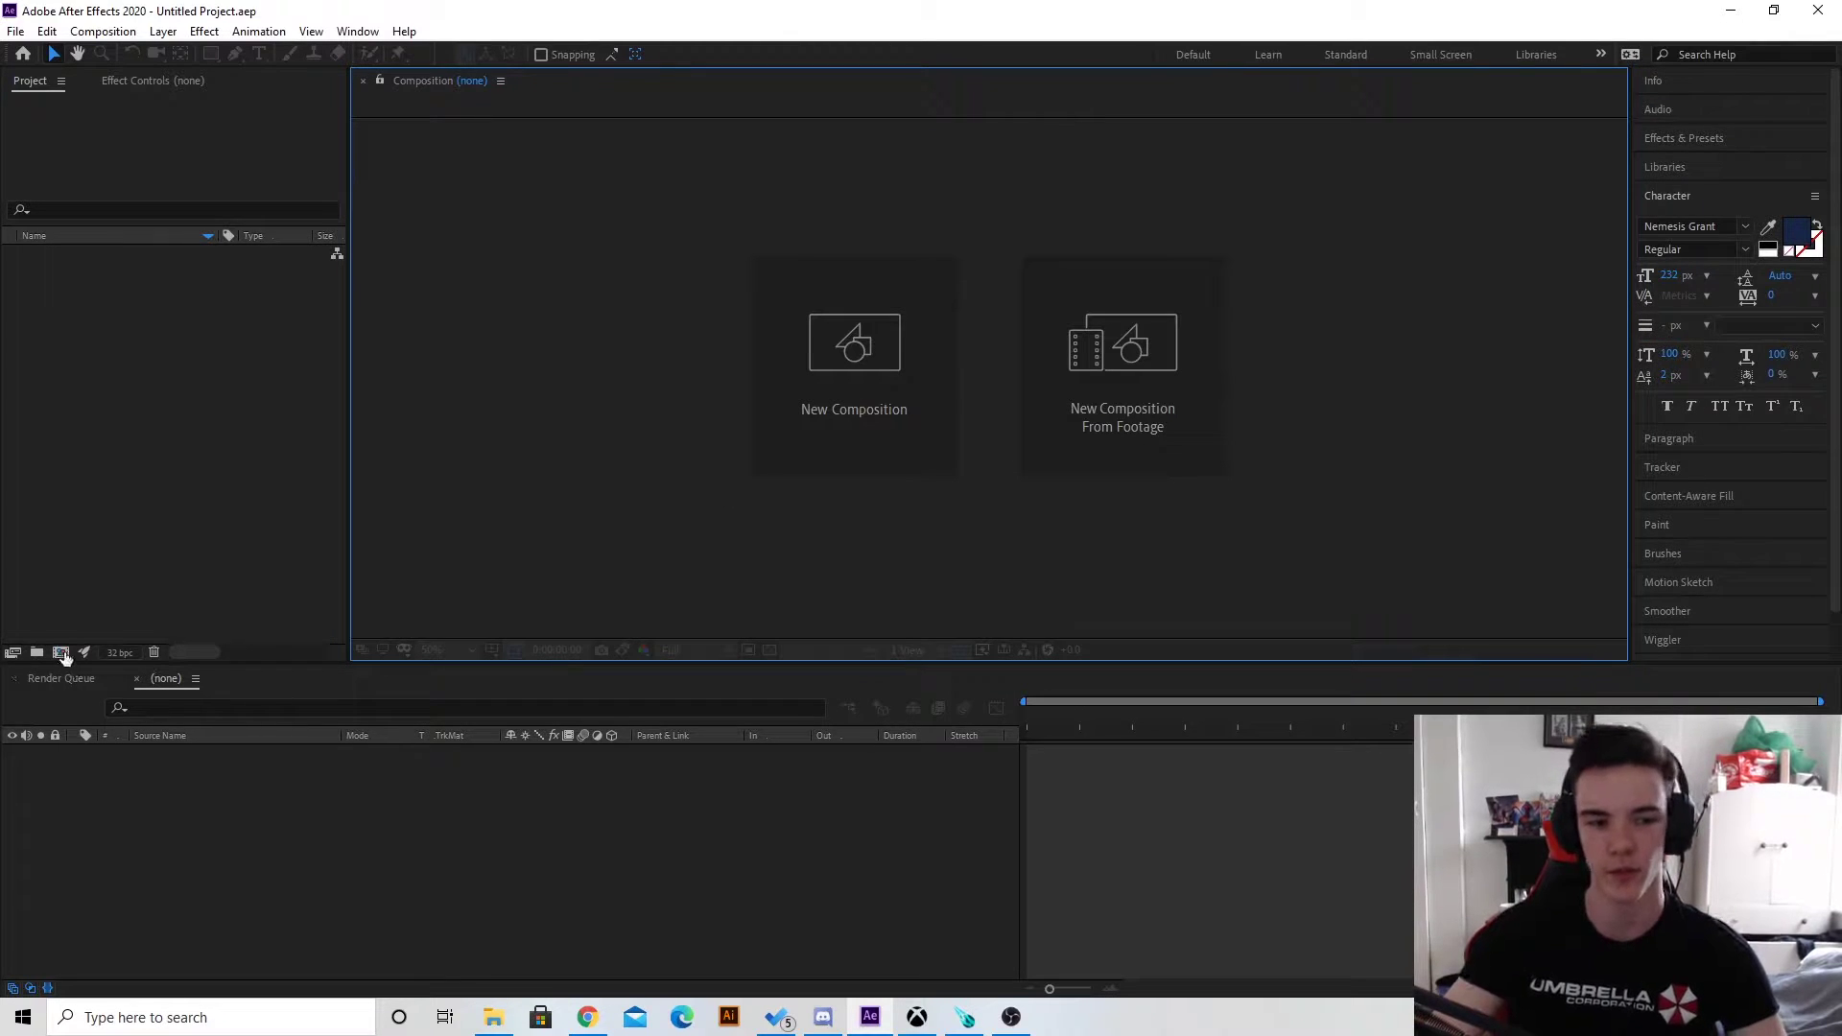
Create a new 1920 × 1080 composition named City at 59.94 frames per second.
{"action": "left_click", "coordinate": [60, 652]}
{"action": "type", "text": "City"}
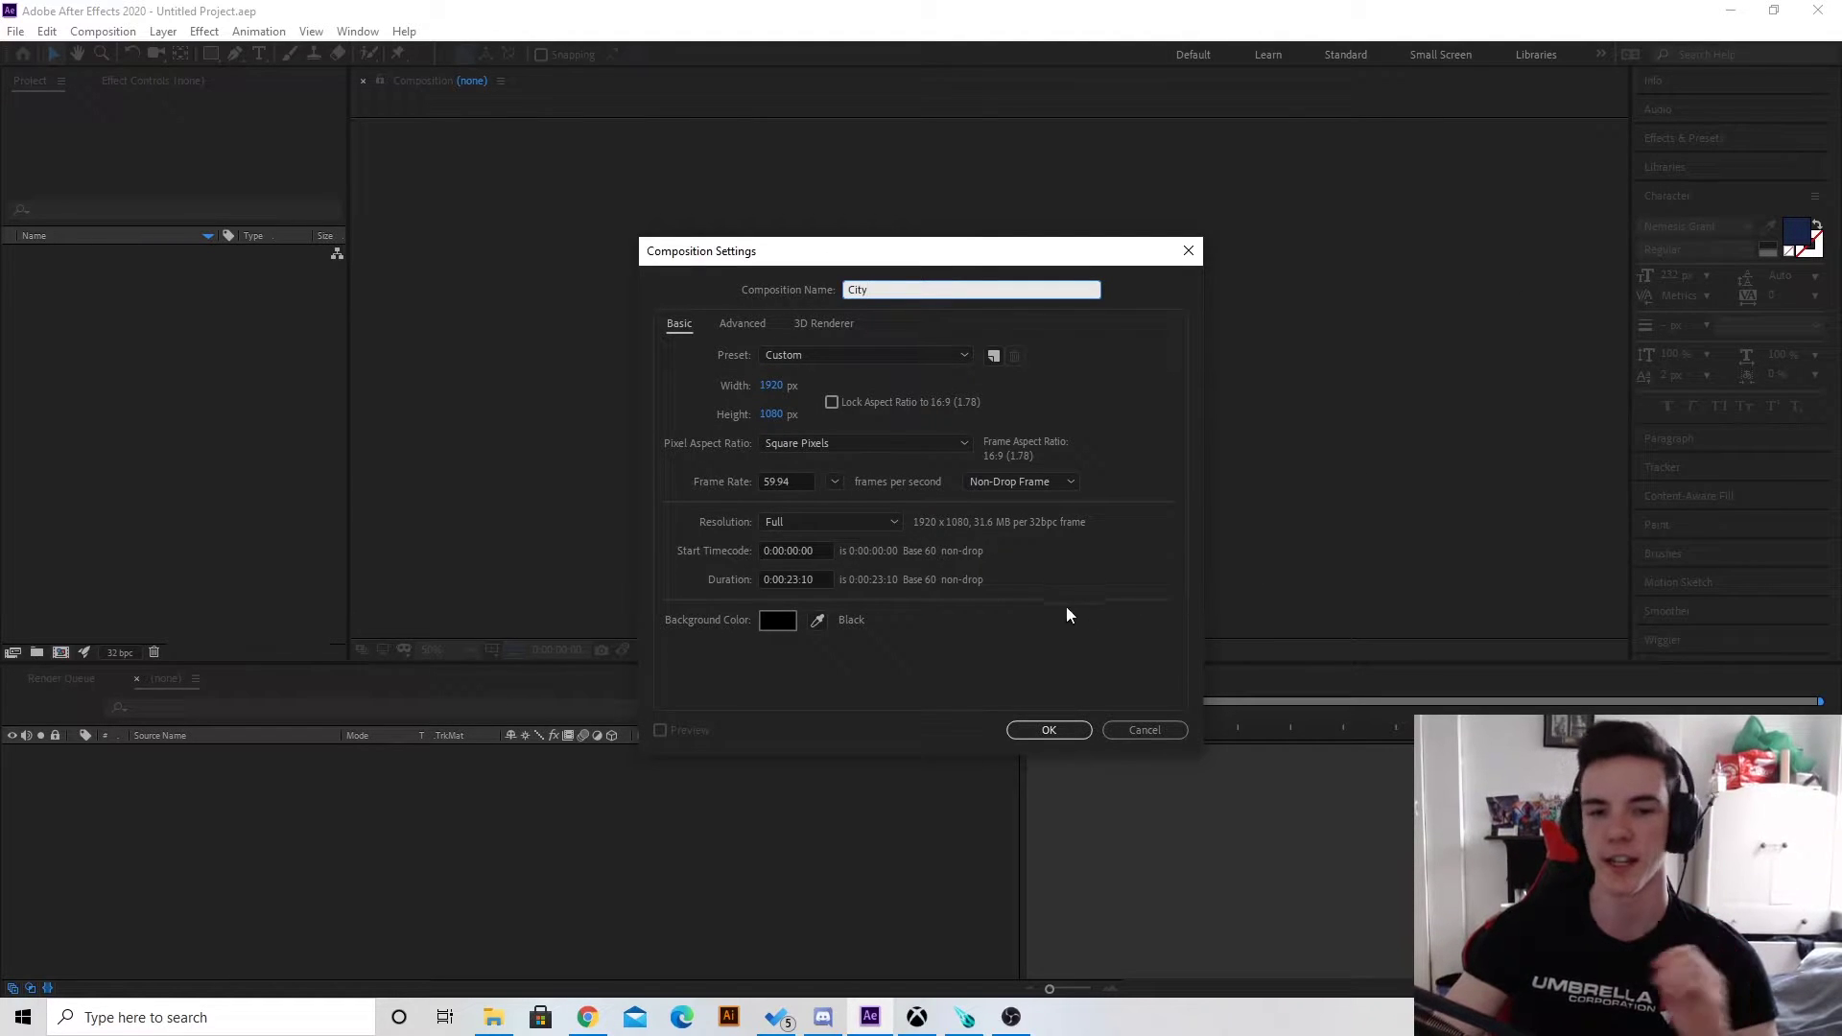
{"action": "left_click", "coordinate": [1050, 731]}
Add a black solid layer to the City composition and apply the Video Copilot Element effect to it.
{"action": "right_click", "coordinate": [191, 796]}
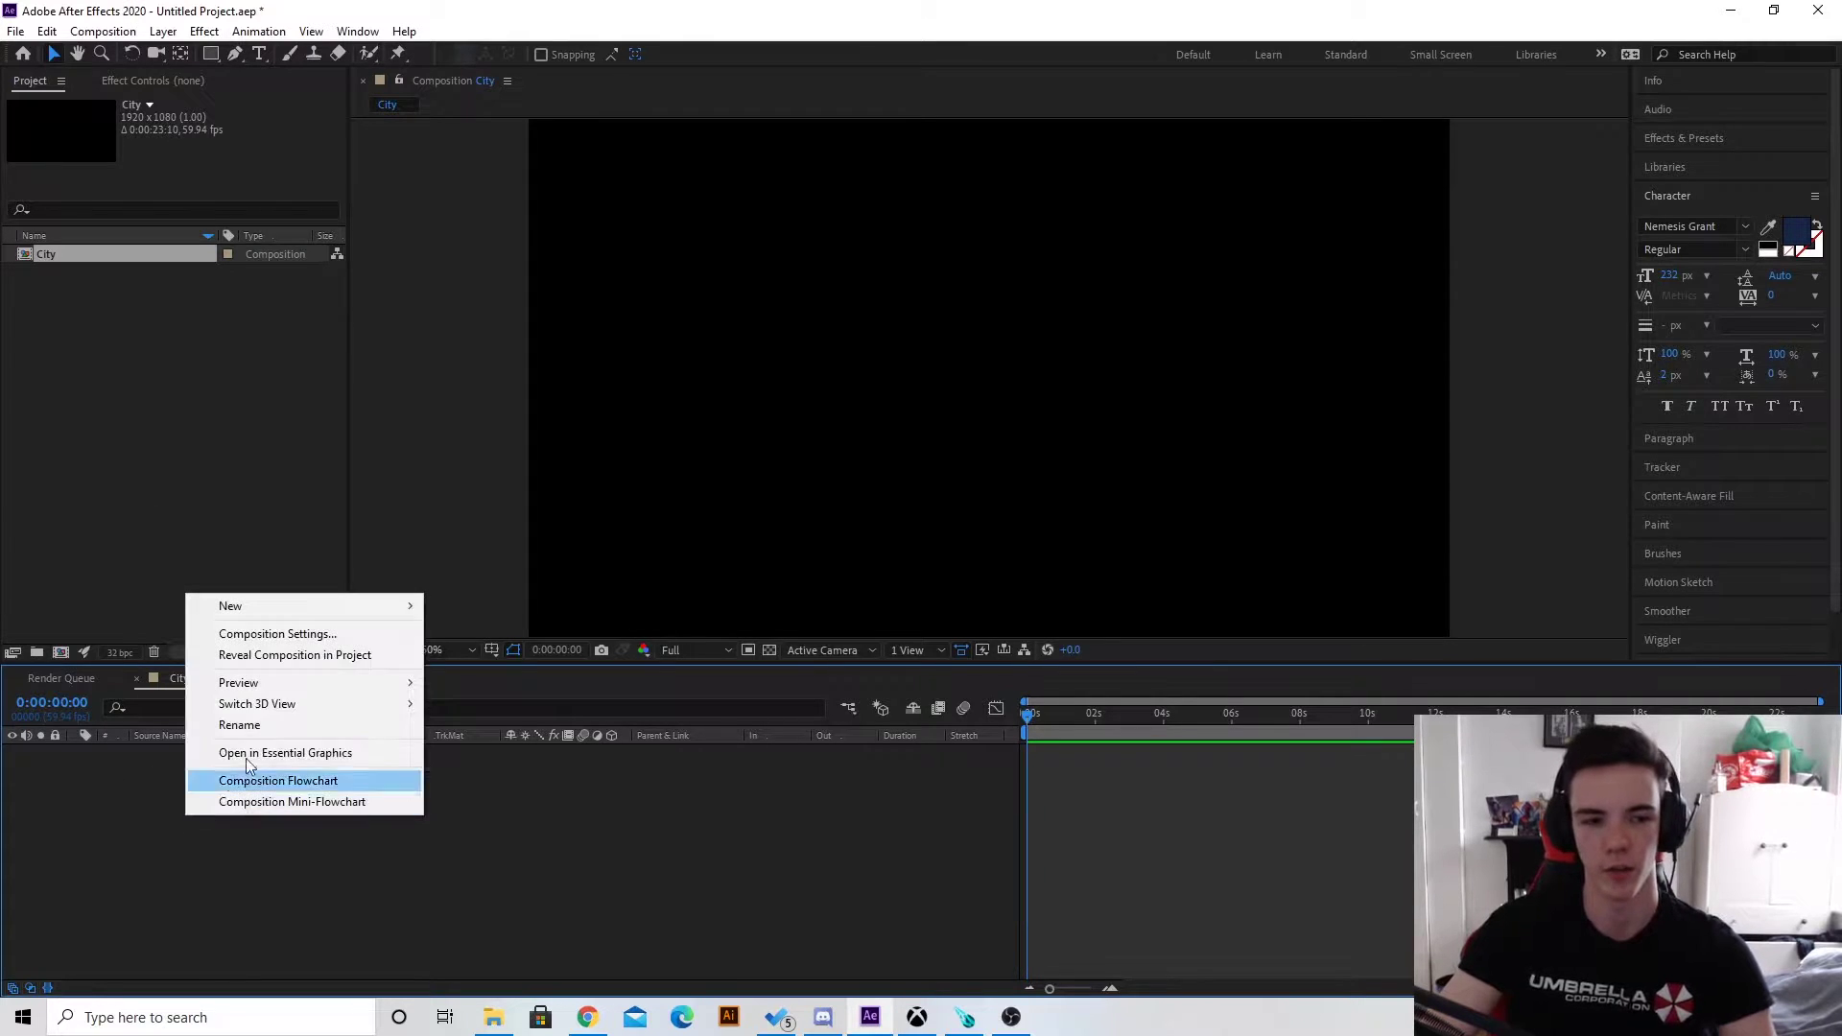
{"action": "mouse_move", "coordinate": [266, 601]}
{"action": "left_click", "coordinate": [524, 651]}
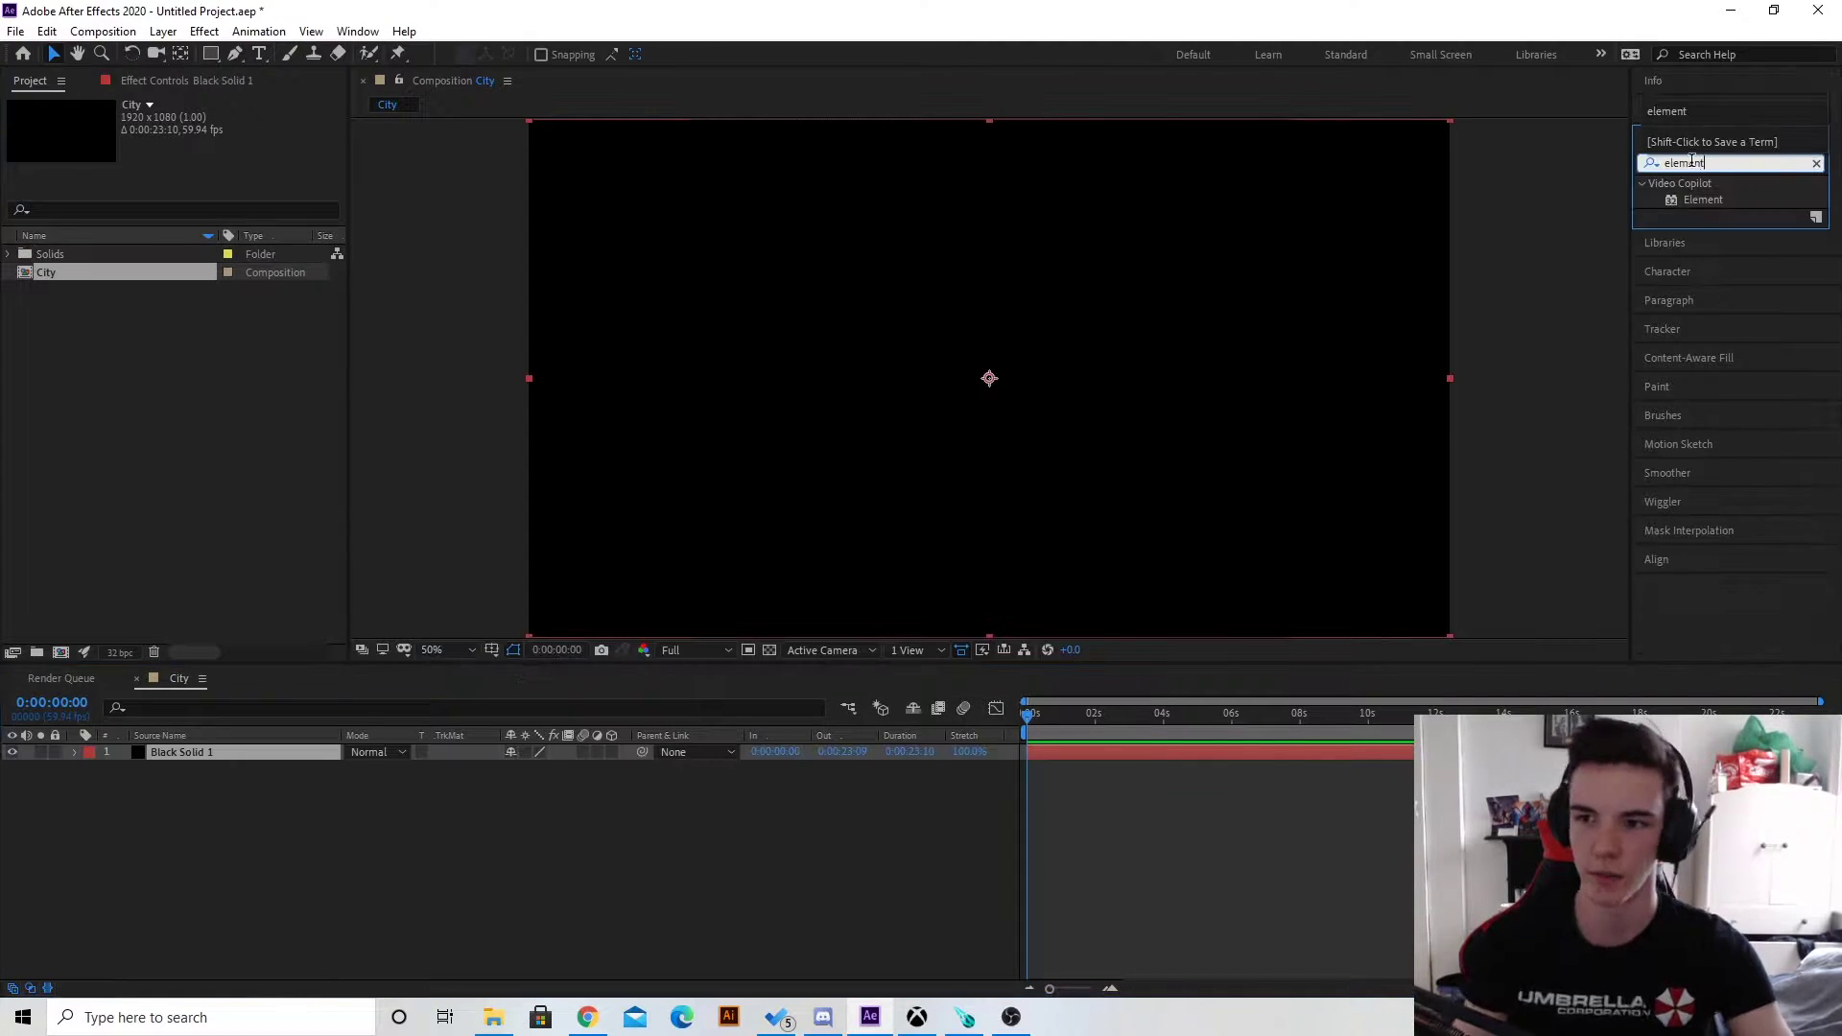
{"action": "double_click", "coordinate": [1704, 200]}
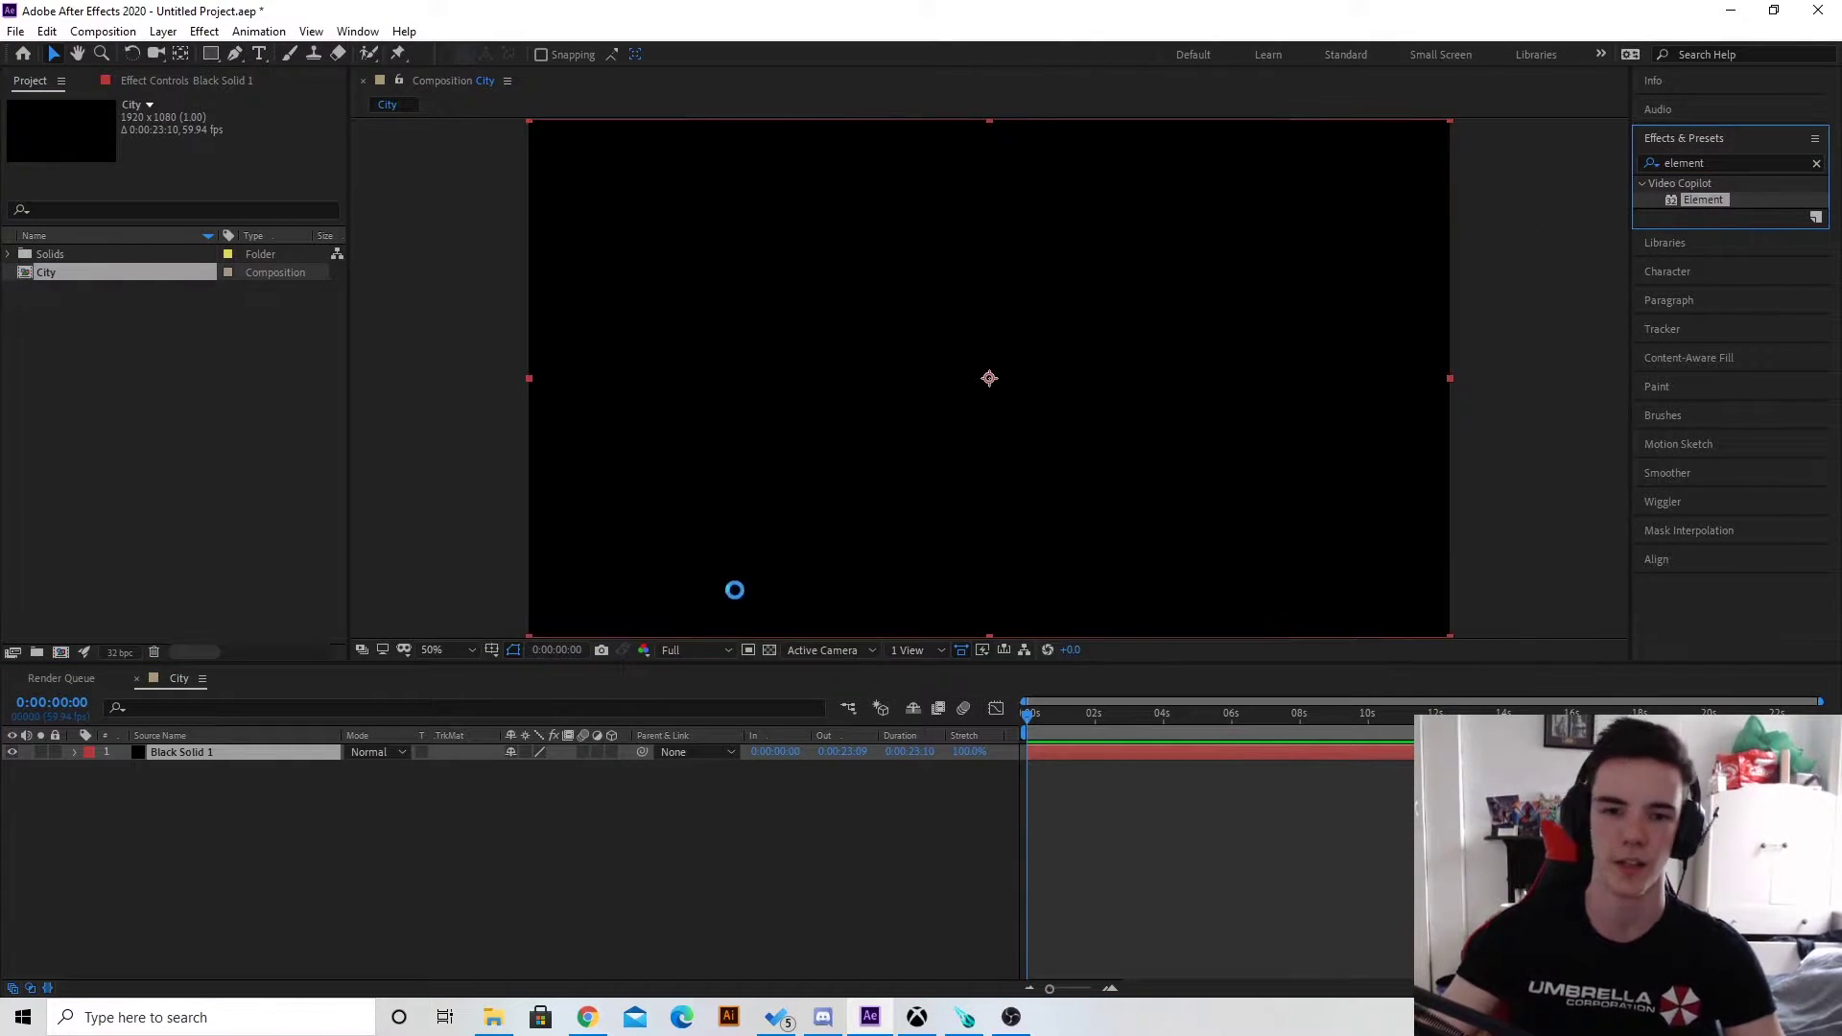
Open Element's scene setup and browse to the Metropolitan model collection.
{"action": "left_click", "coordinate": [96, 161]}
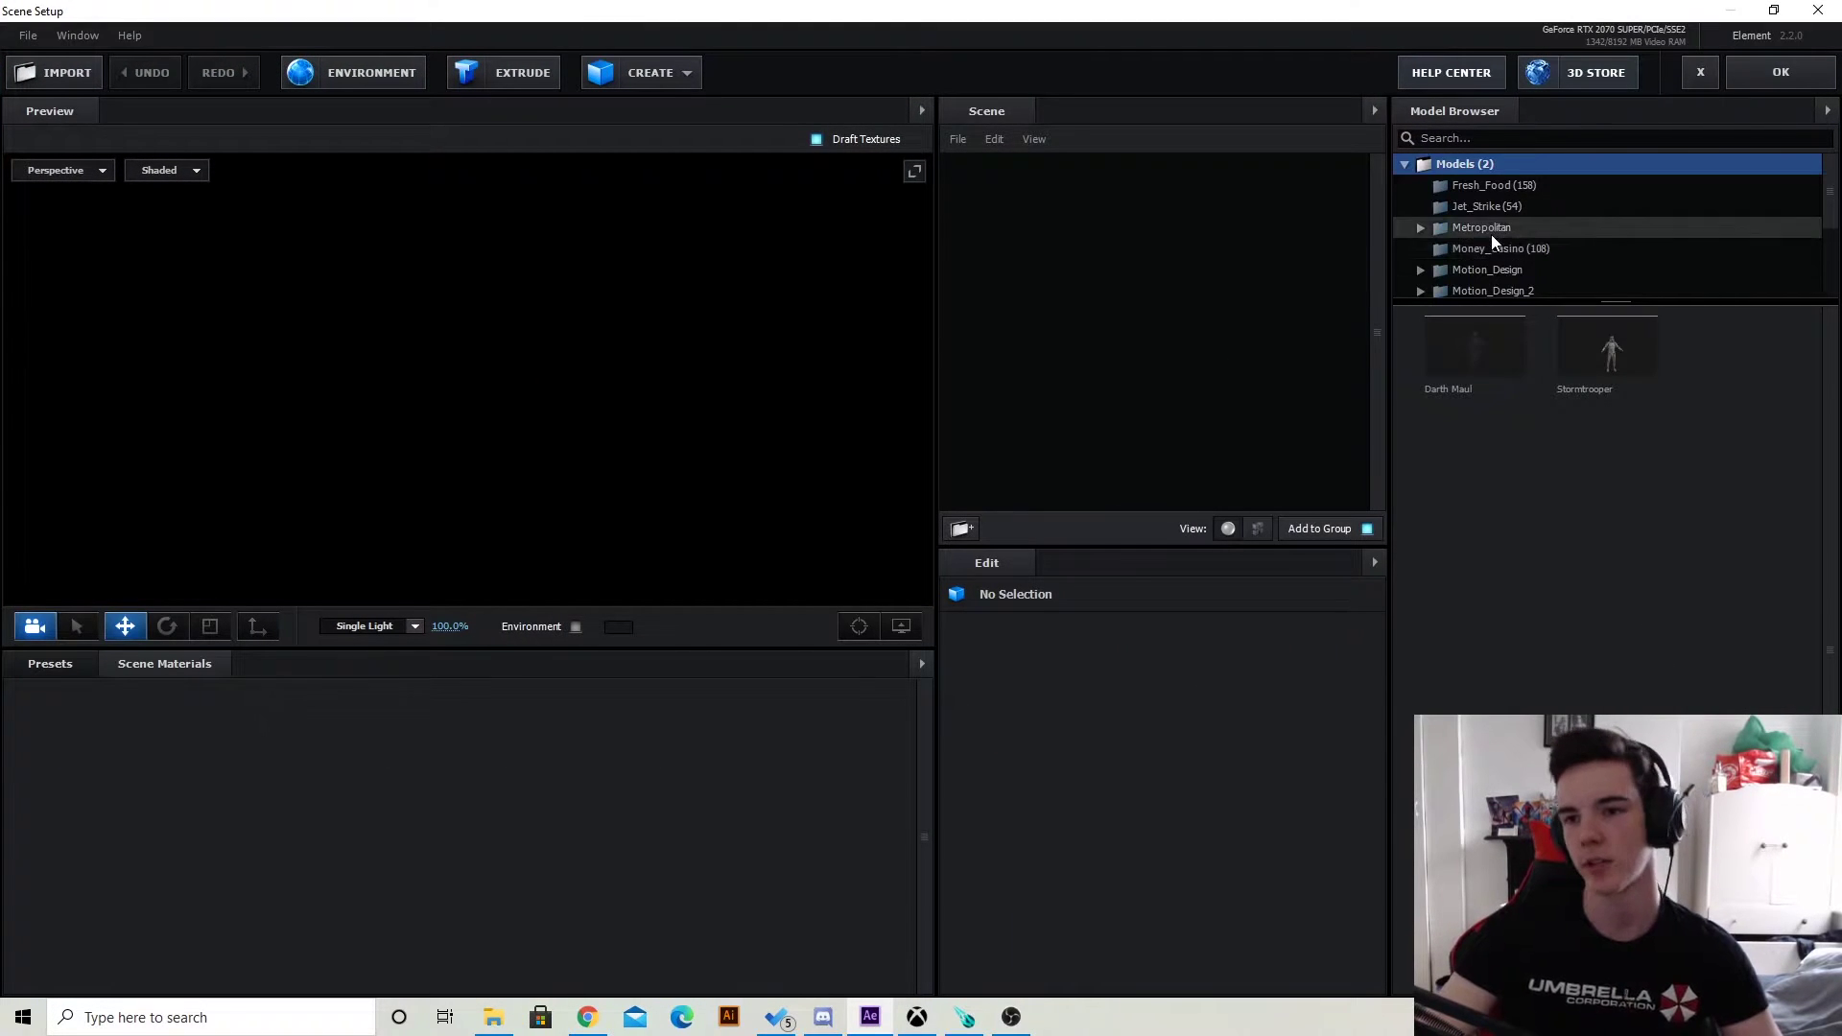
{"action": "double_click", "coordinate": [1491, 231]}
{"action": "left_click", "coordinate": [1499, 251]}
{"action": "left_click", "coordinate": [1506, 272]}
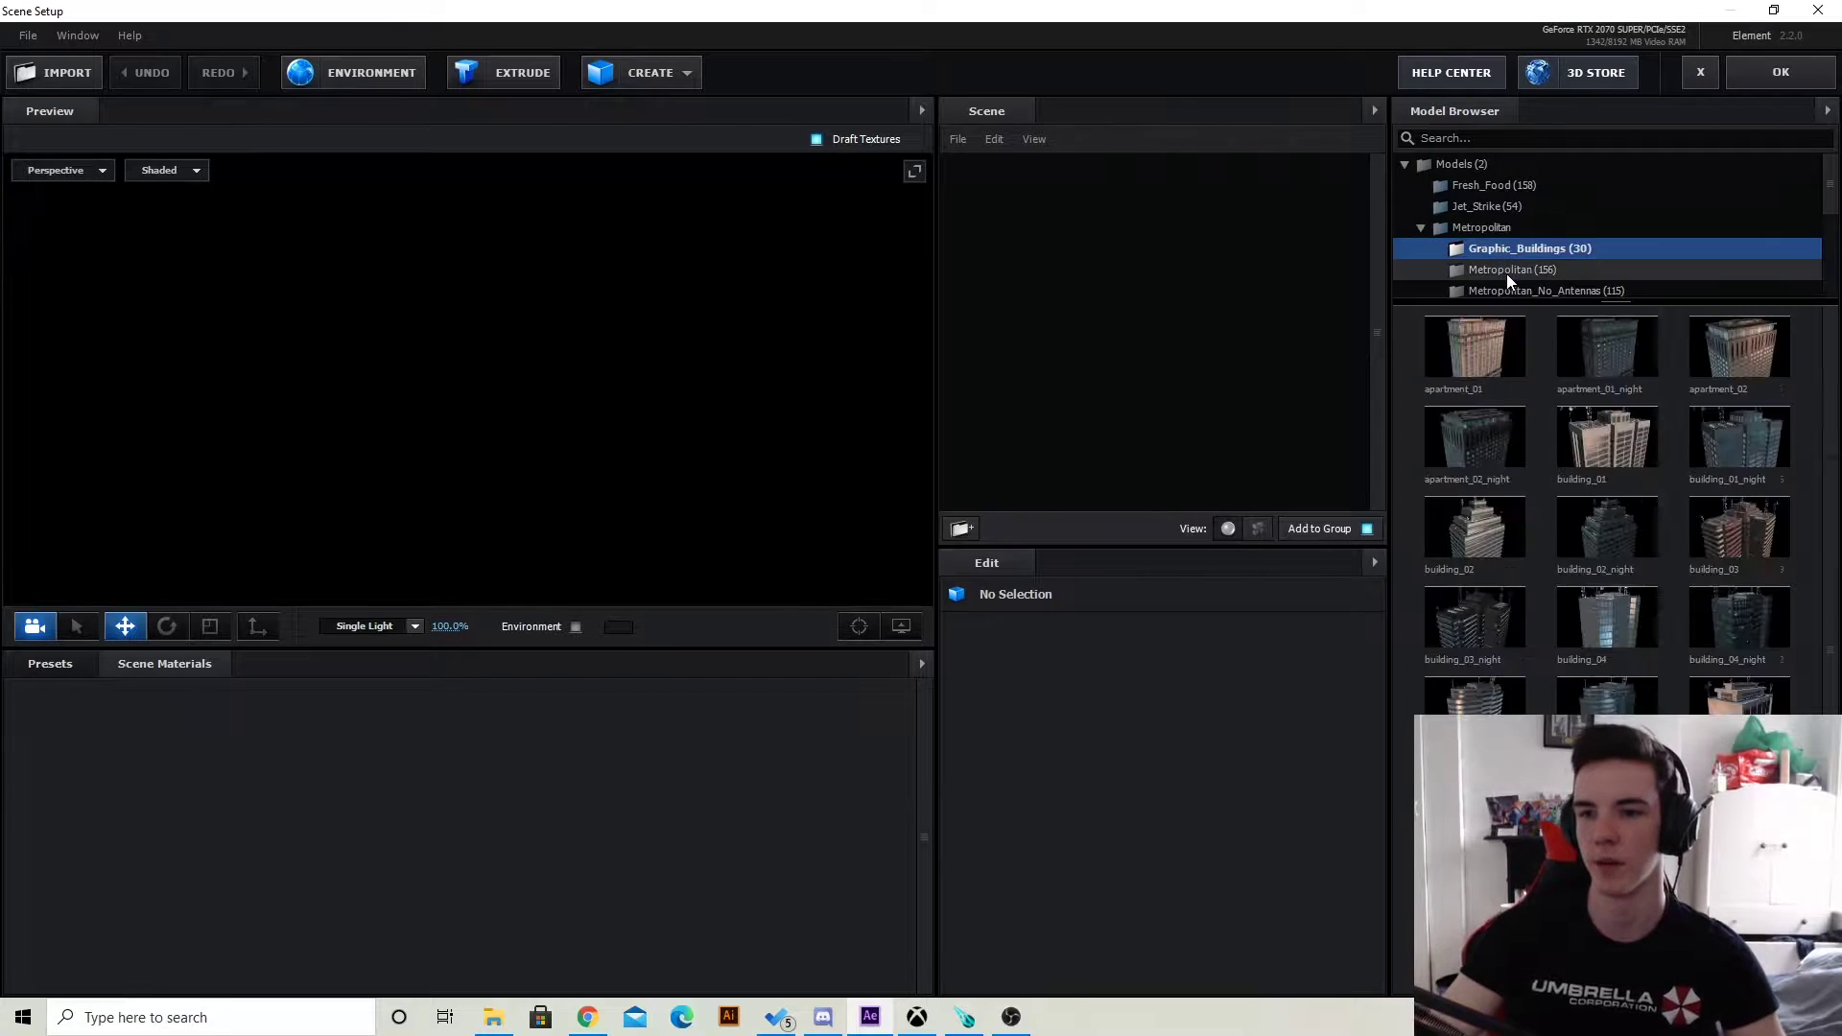
Add building_04 and building_01_night to the scene and move building_01_night about 1.04 along X.
{"action": "double_click", "coordinate": [1600, 618]}
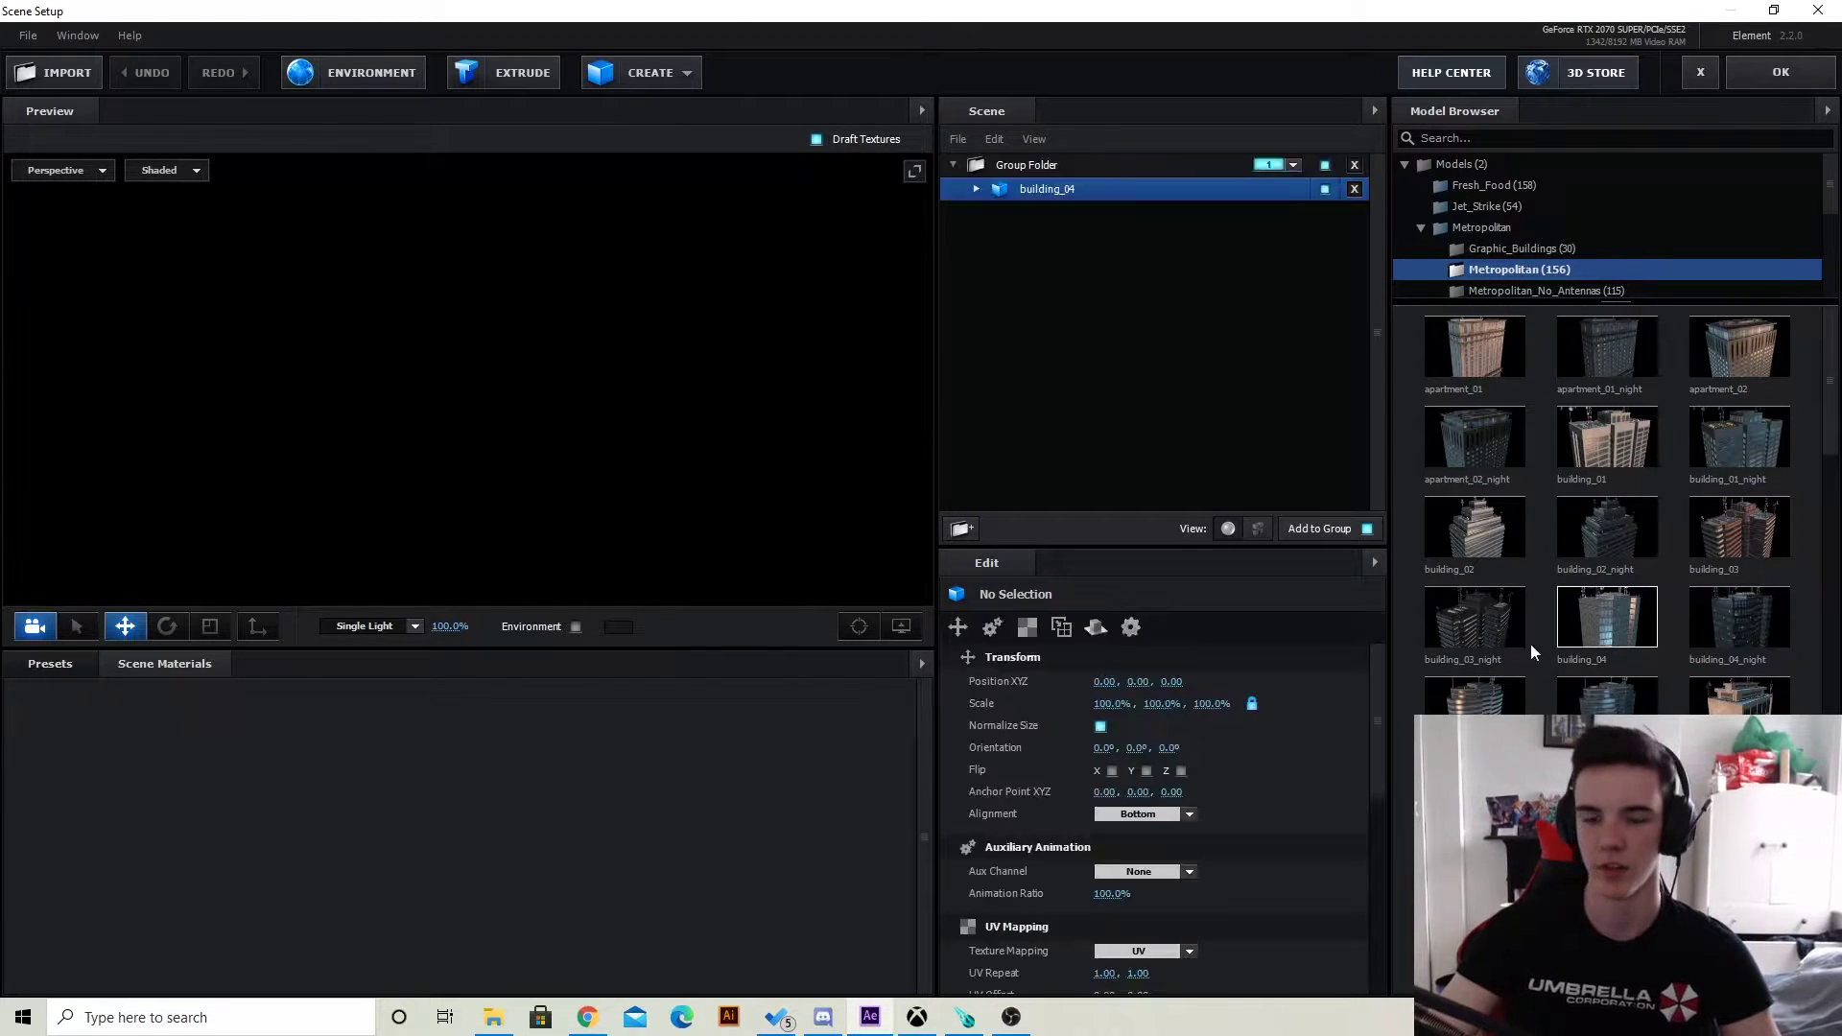
{"action": "double_click", "coordinate": [1739, 436]}
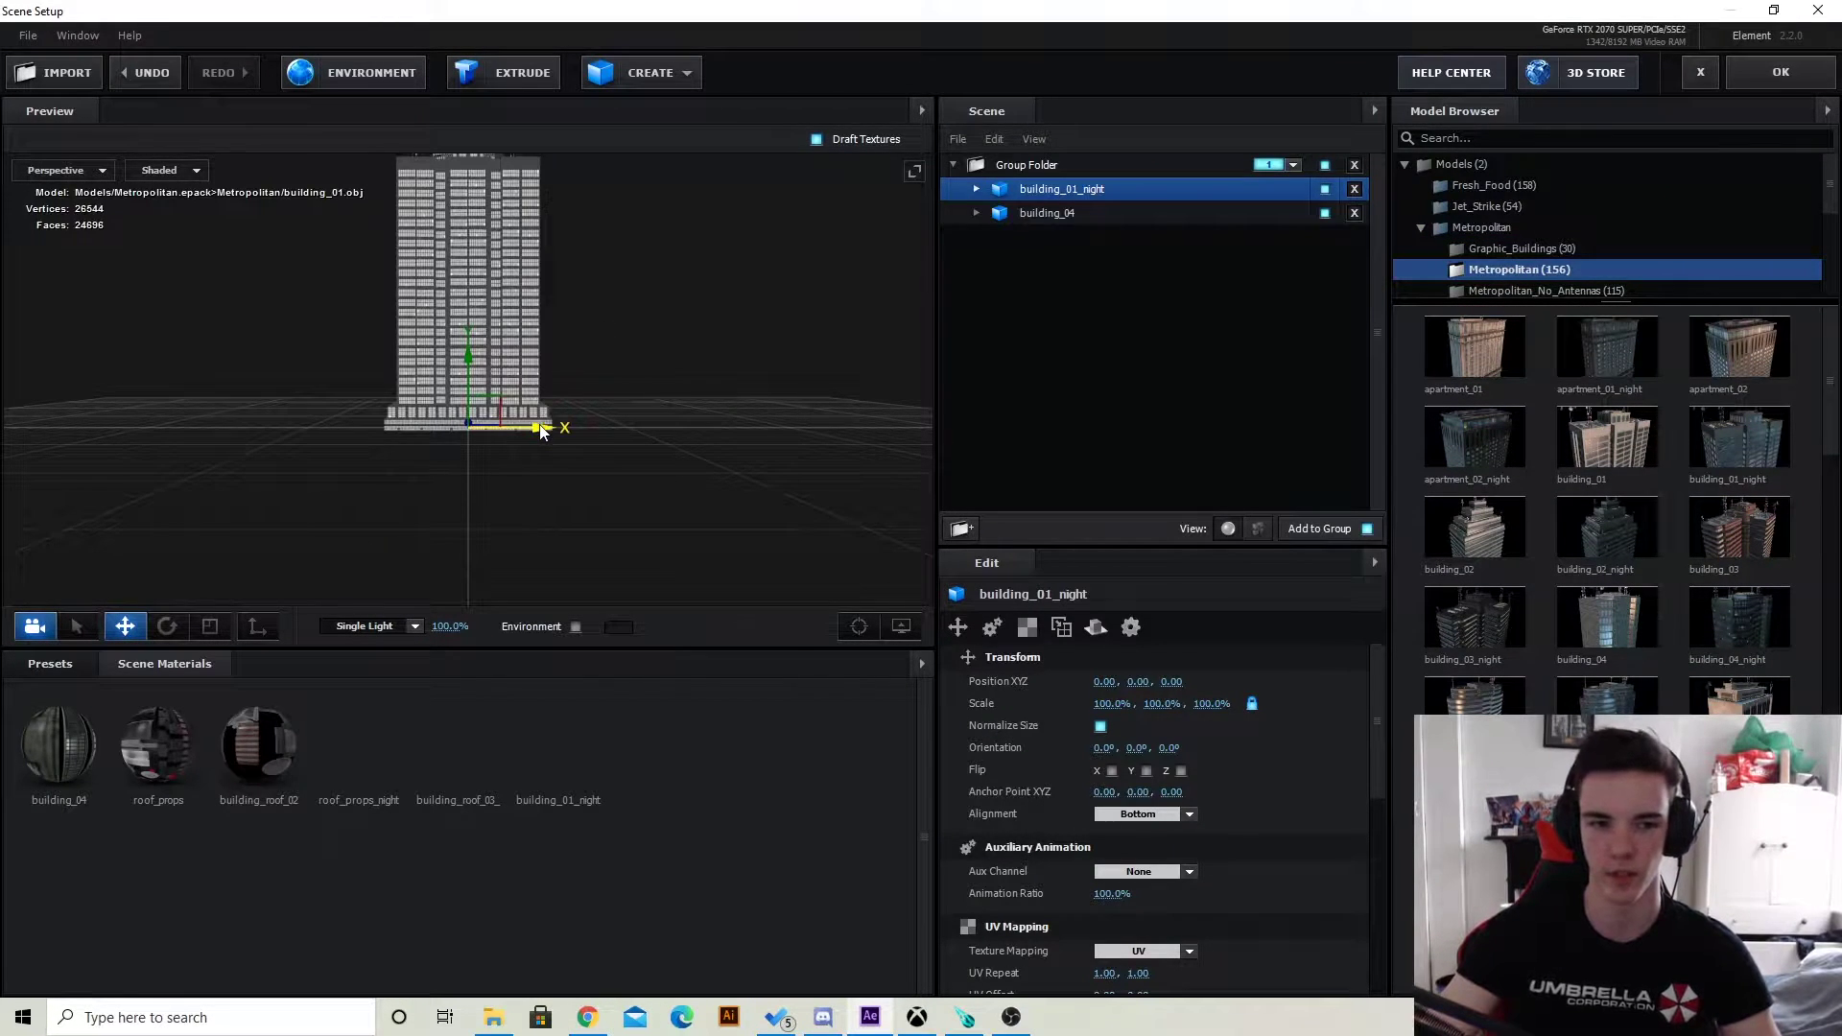
{"action": "left_click_drag", "start_coordinate": [545, 425], "coordinate": [707, 431]}
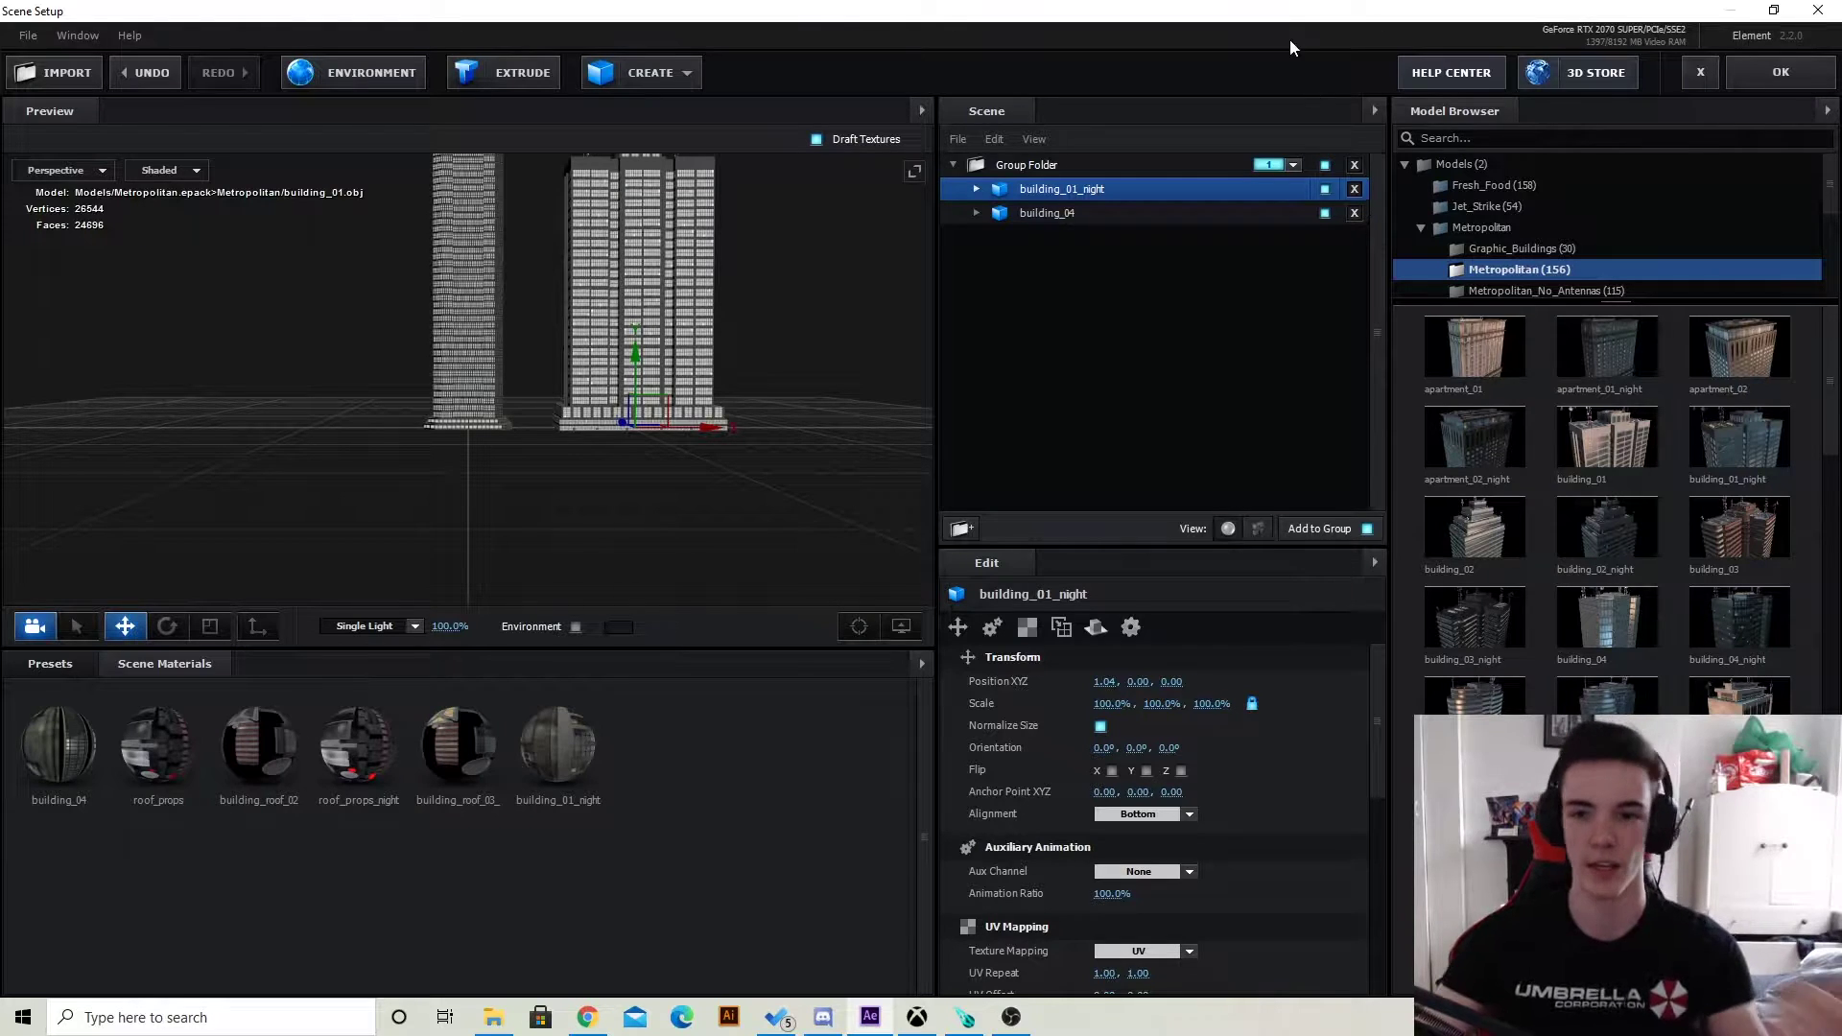
Delete both building models from the scene and remove the unused materials.
{"action": "left_click", "coordinate": [1354, 189]}
{"action": "left_click", "coordinate": [1353, 189]}
{"action": "right_click", "coordinate": [702, 733]}
{"action": "left_click", "coordinate": [803, 776]}
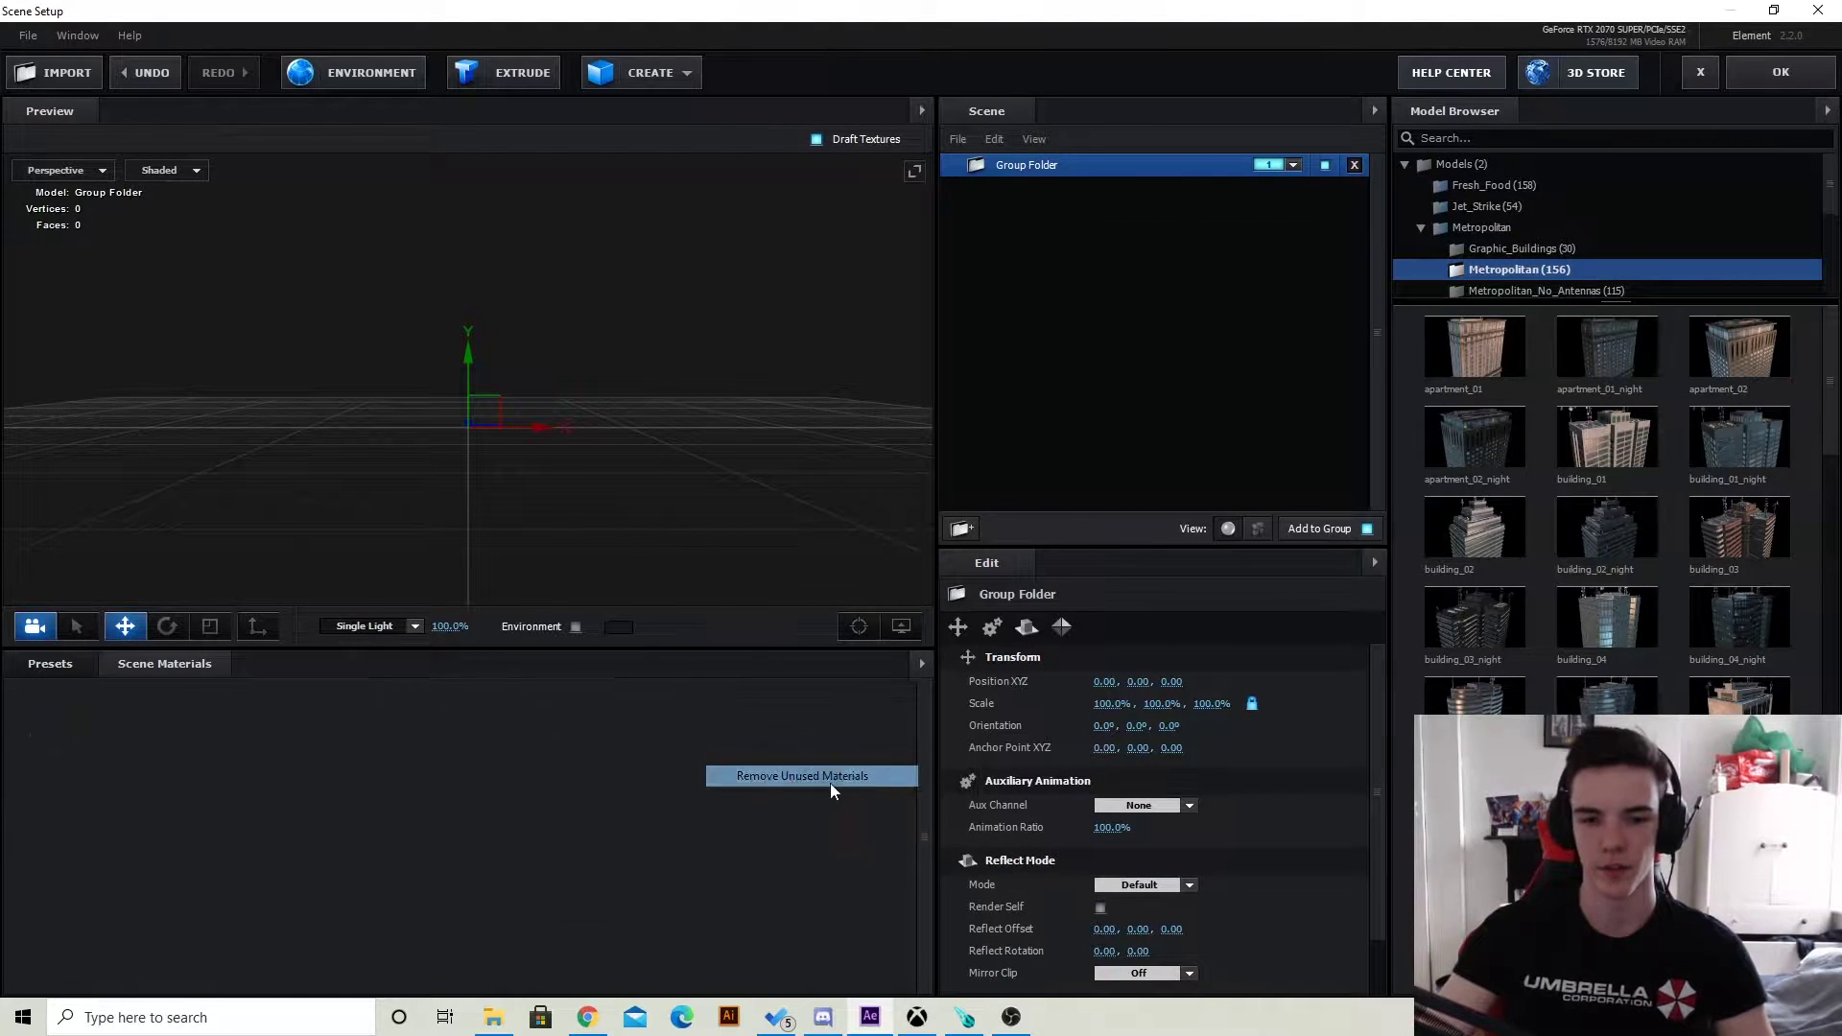
Add the street_layout_03 model from the Metropolitan collection to the scene.
{"action": "scroll", "coordinate": [1634, 331], "scroll_direction": "down", "scroll_amount": 15}
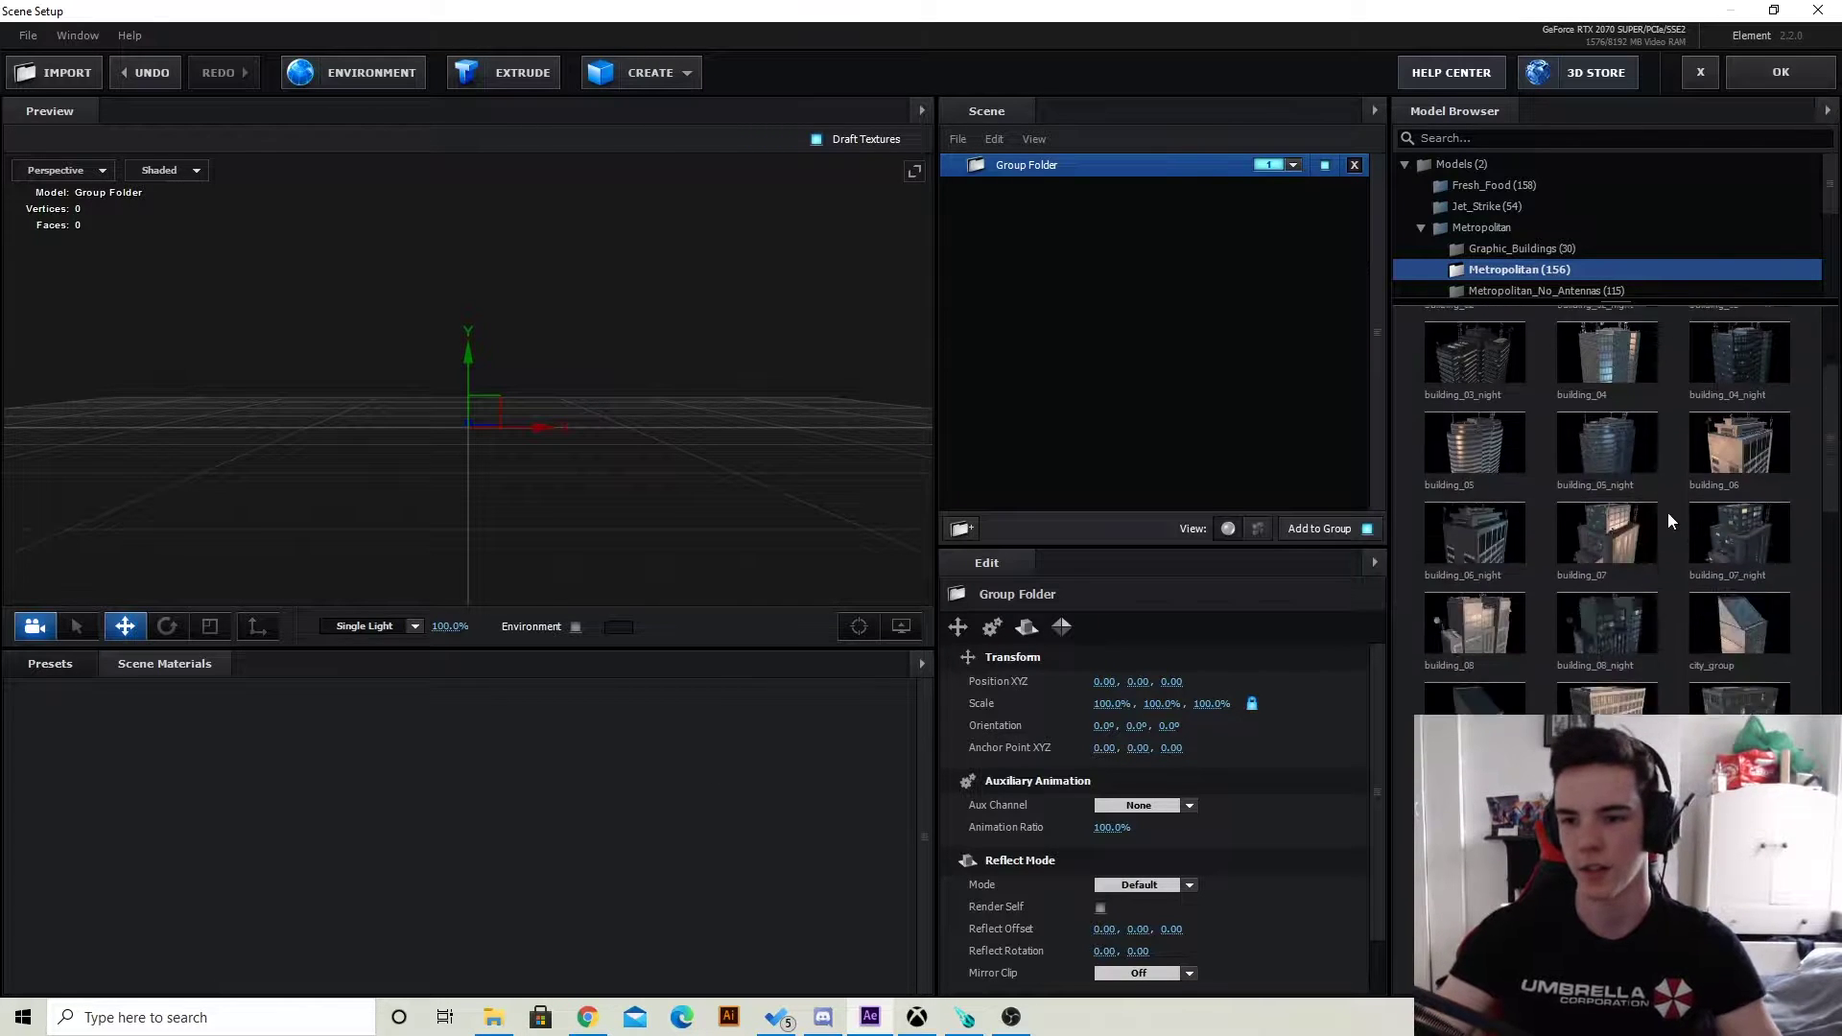
{"action": "scroll", "coordinate": [1673, 578], "scroll_direction": "up", "scroll_amount": 2}
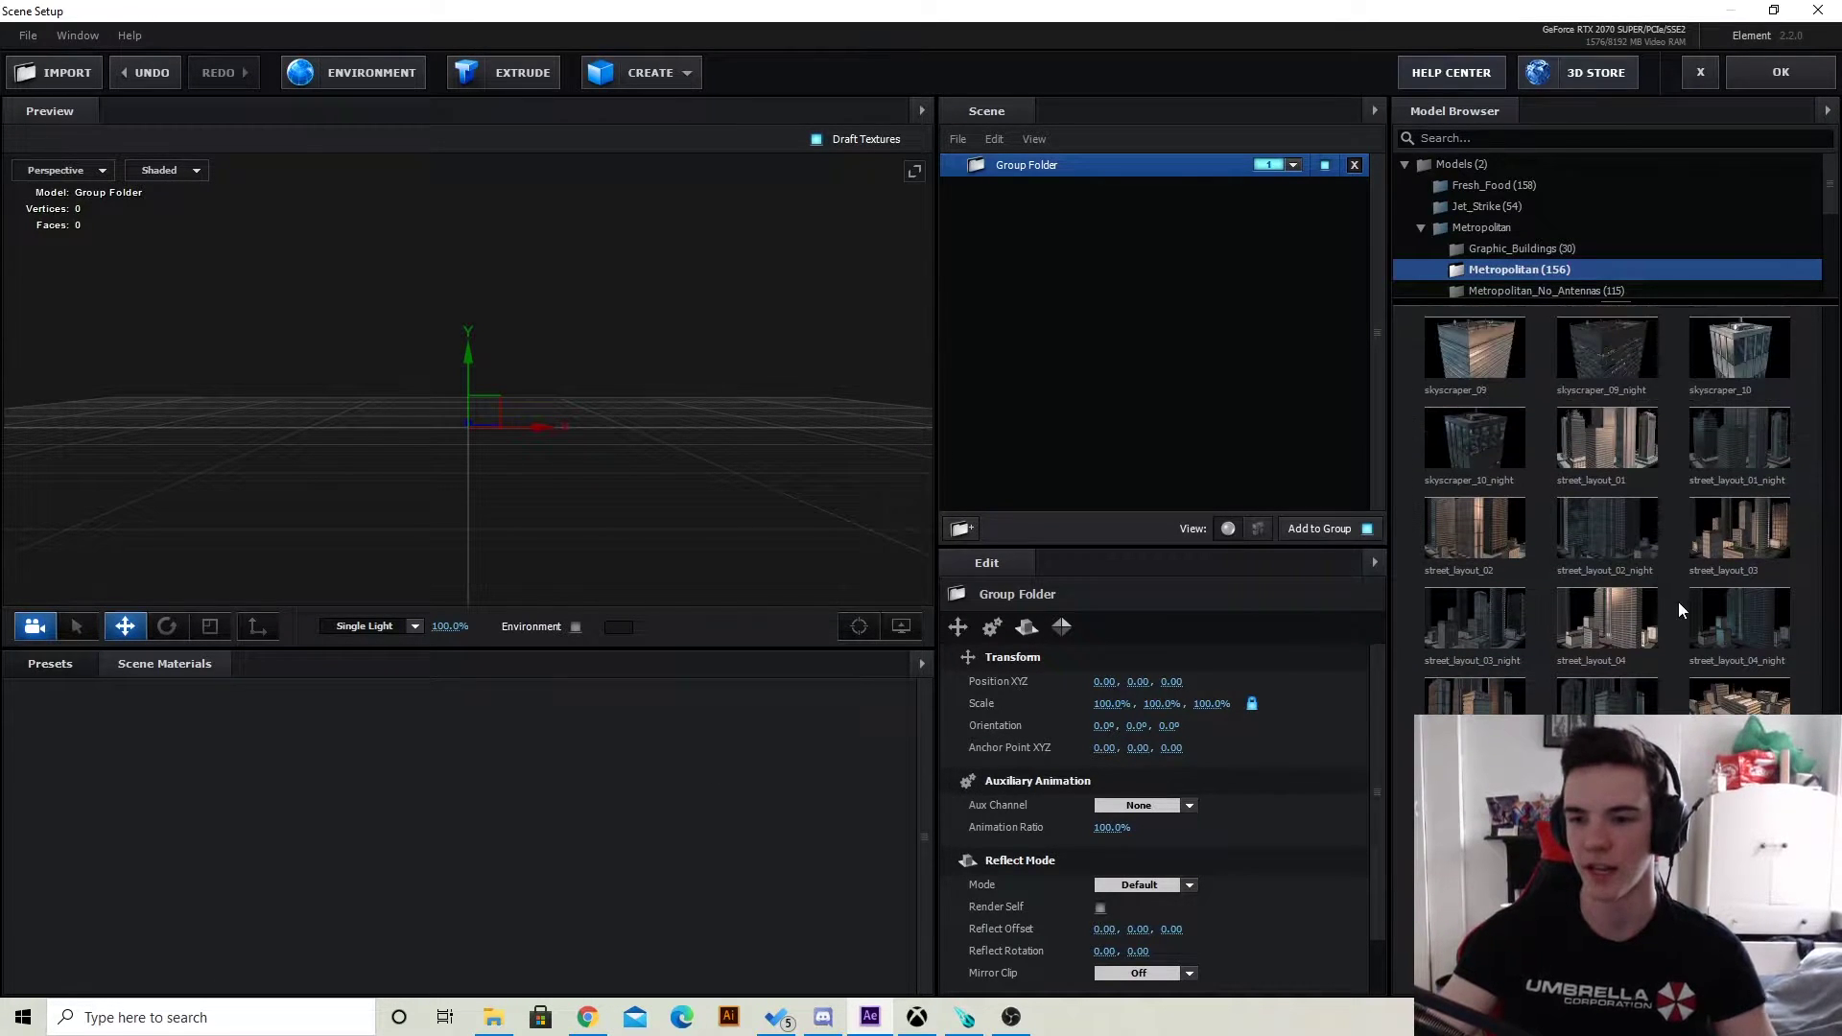
{"action": "left_click", "coordinate": [1755, 530]}
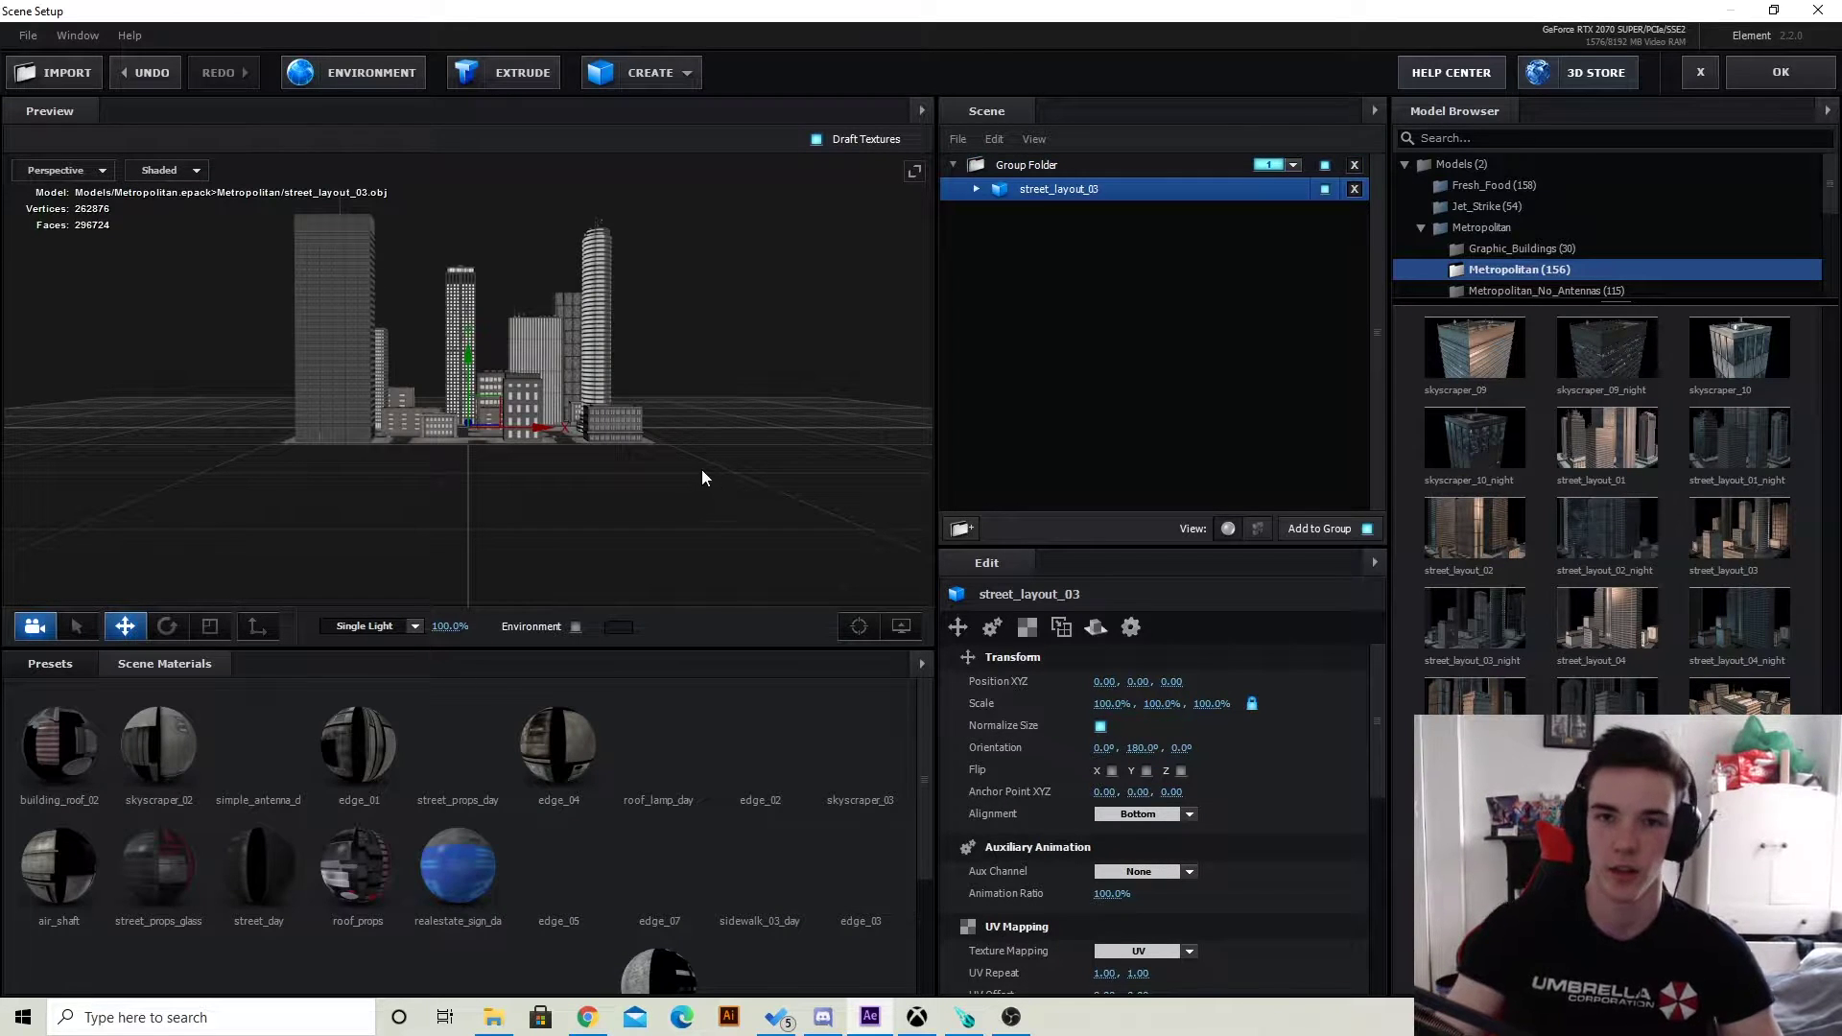
{"action": "left_click_drag", "start_coordinate": [696, 474], "coordinate": [660, 397]}
Load light_skyline_4k.jpg from the City footage folder as the environment texture and change the preview lighting preset.
{"action": "left_click", "coordinate": [354, 77]}
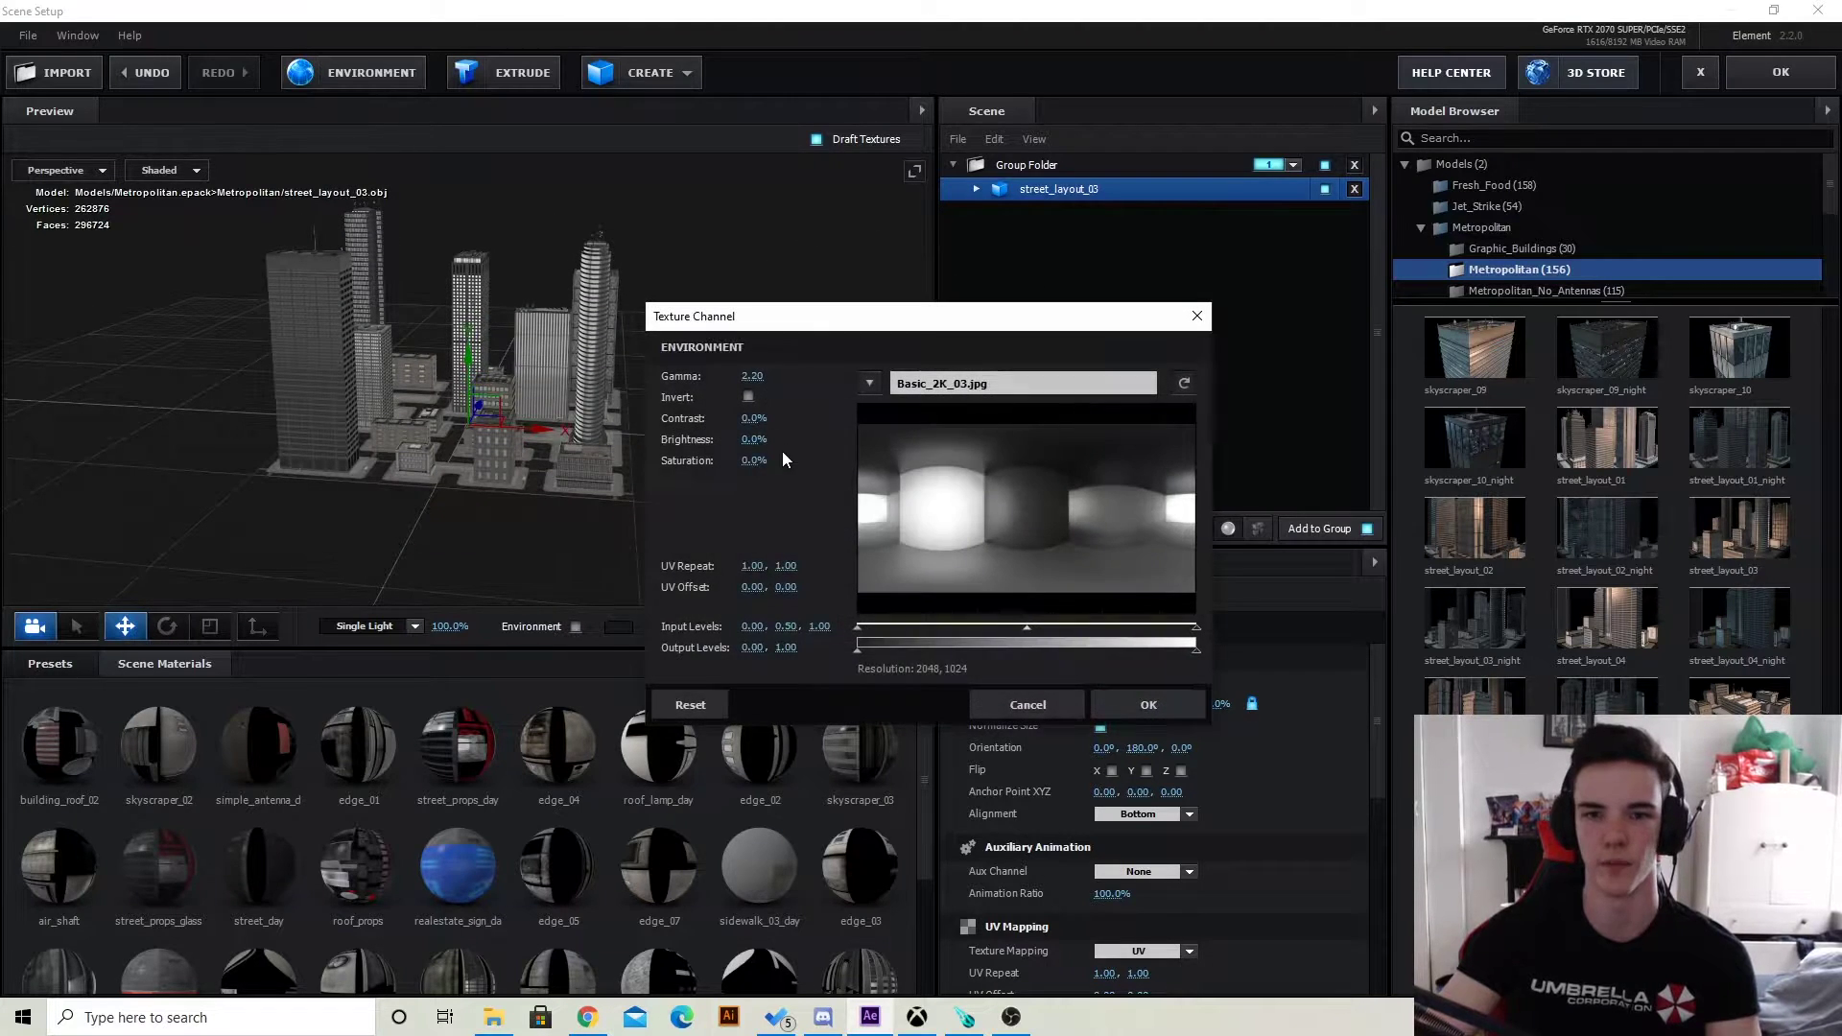
{"action": "left_click", "coordinate": [959, 394]}
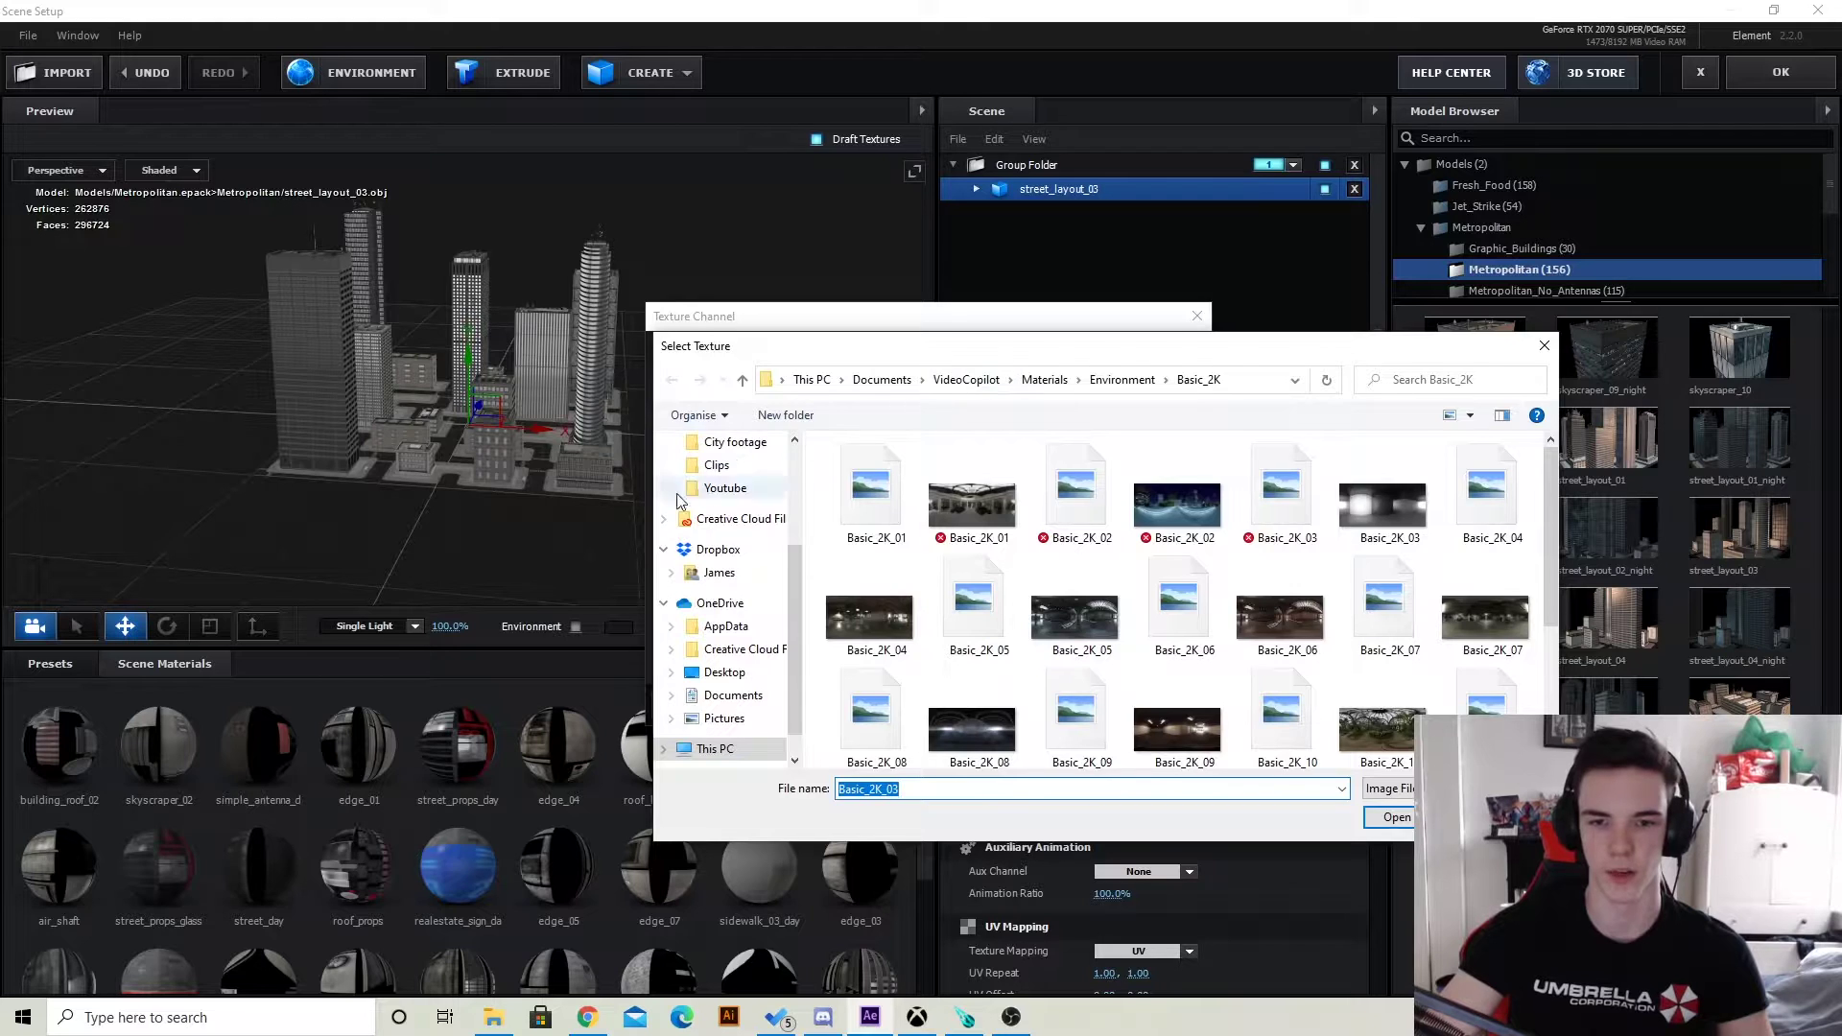
{"action": "left_click", "coordinate": [735, 442]}
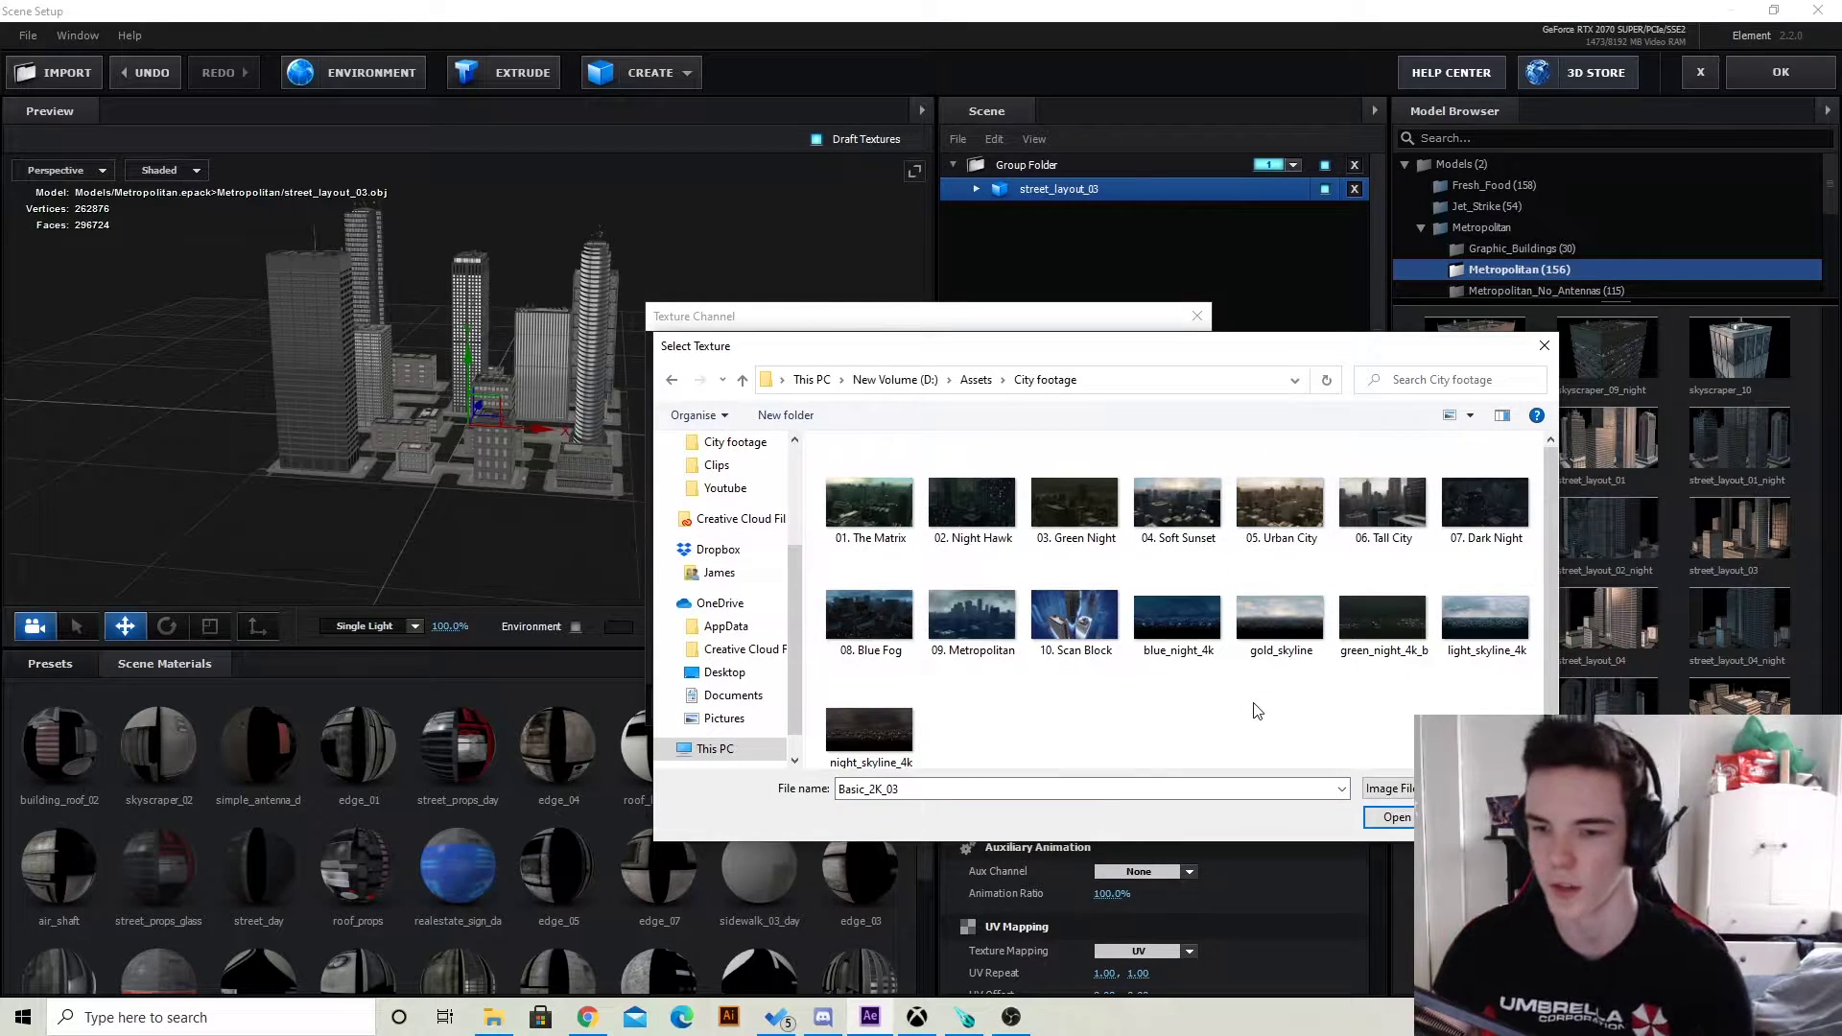
{"action": "left_click", "coordinate": [1485, 614]}
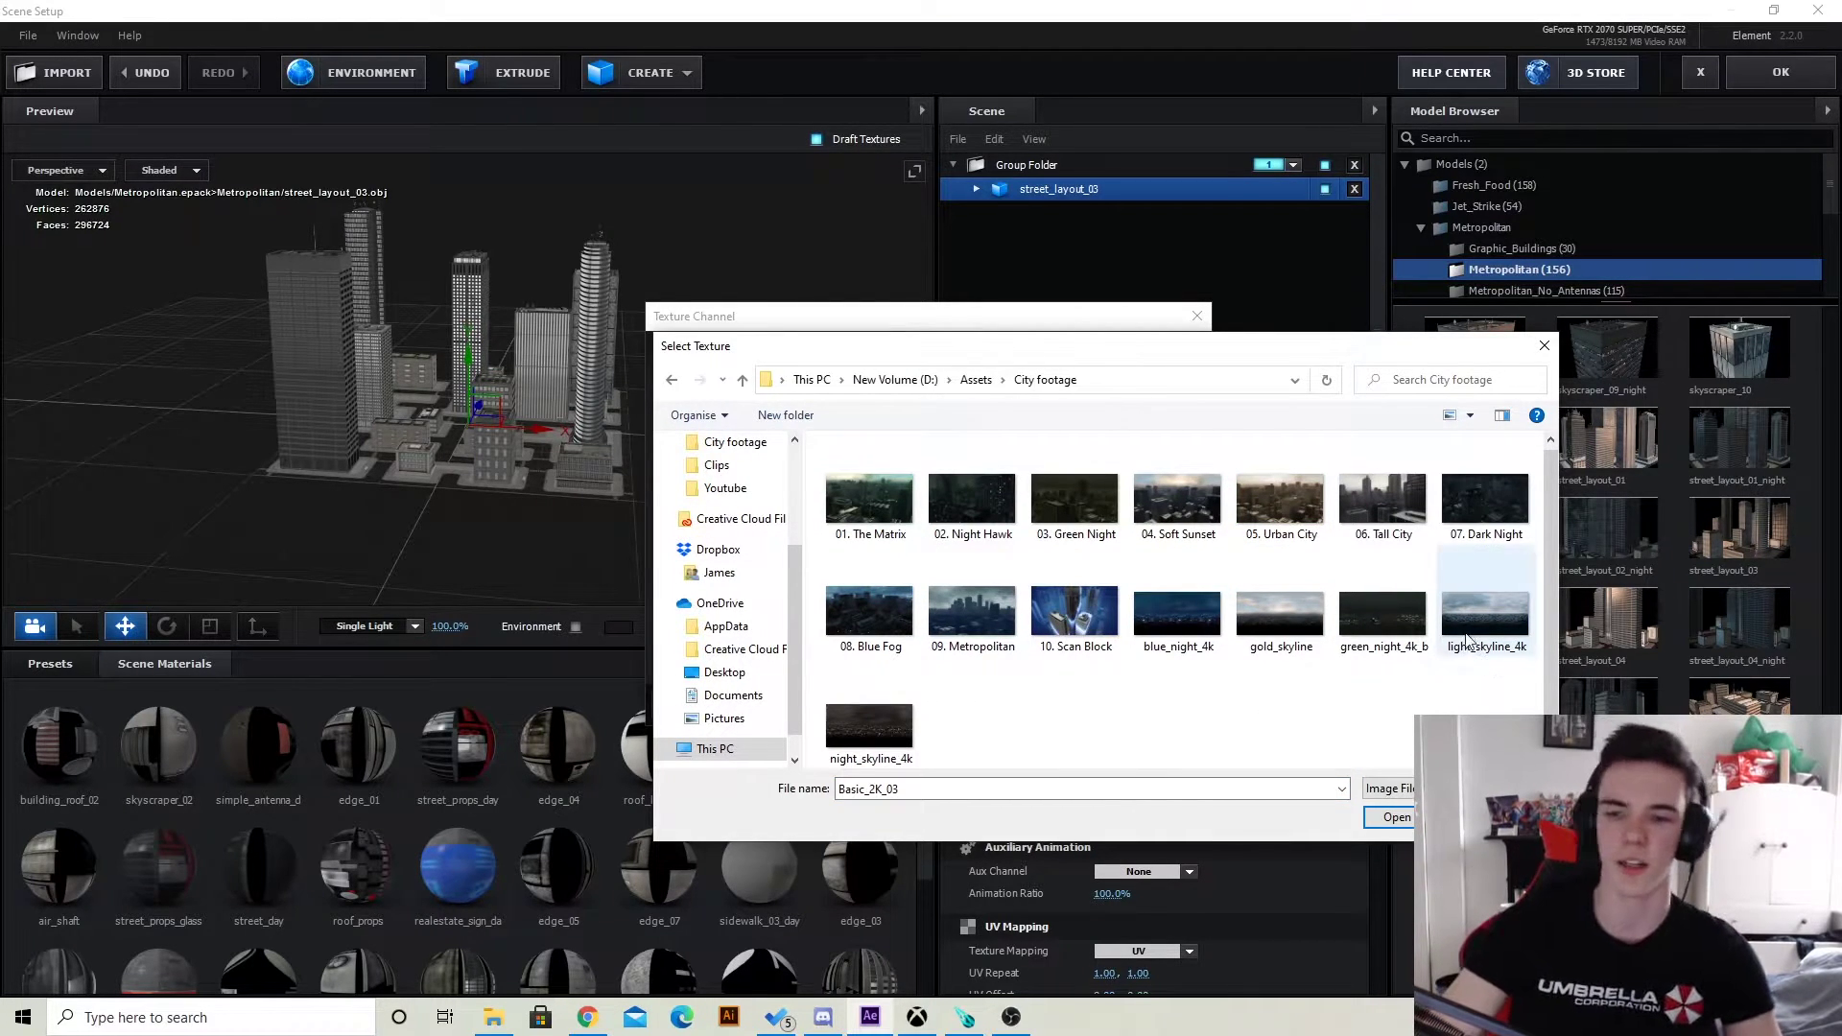
{"action": "left_click", "coordinate": [1395, 818]}
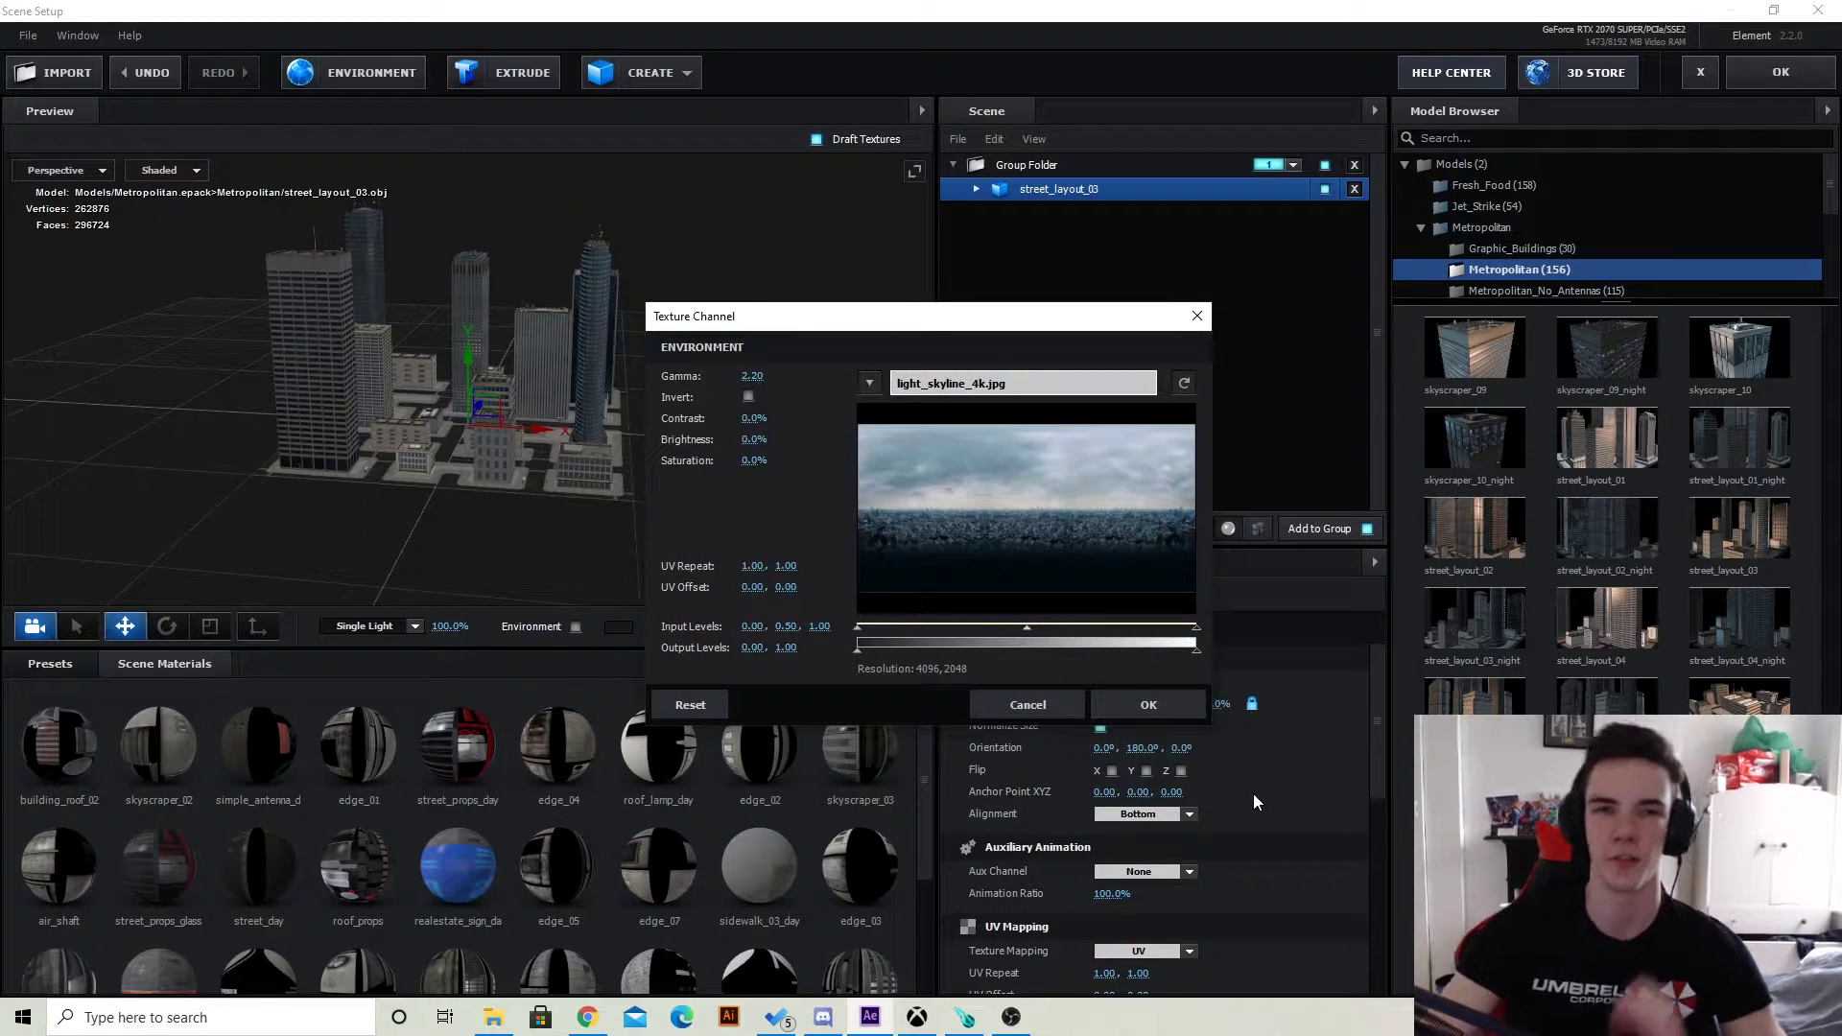
{"action": "left_click", "coordinate": [1148, 704]}
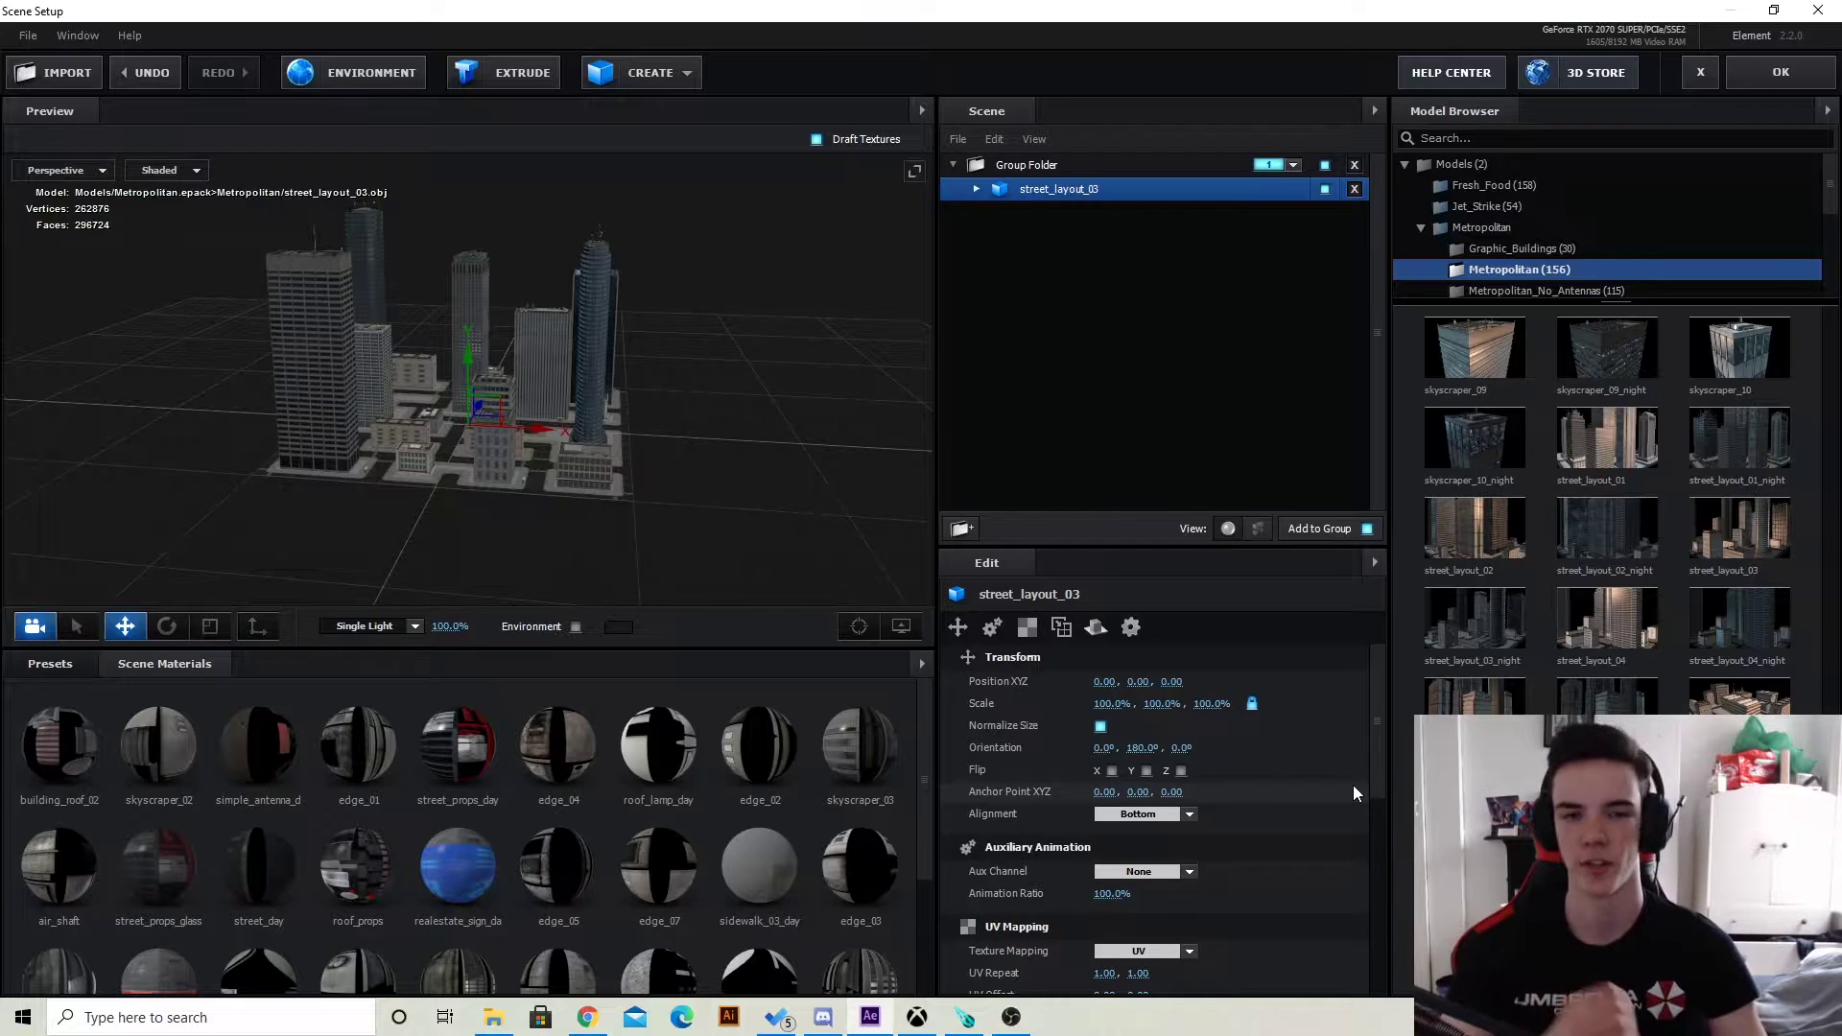
{"action": "left_click", "coordinate": [370, 625]}
{"action": "left_click", "coordinate": [365, 758]}
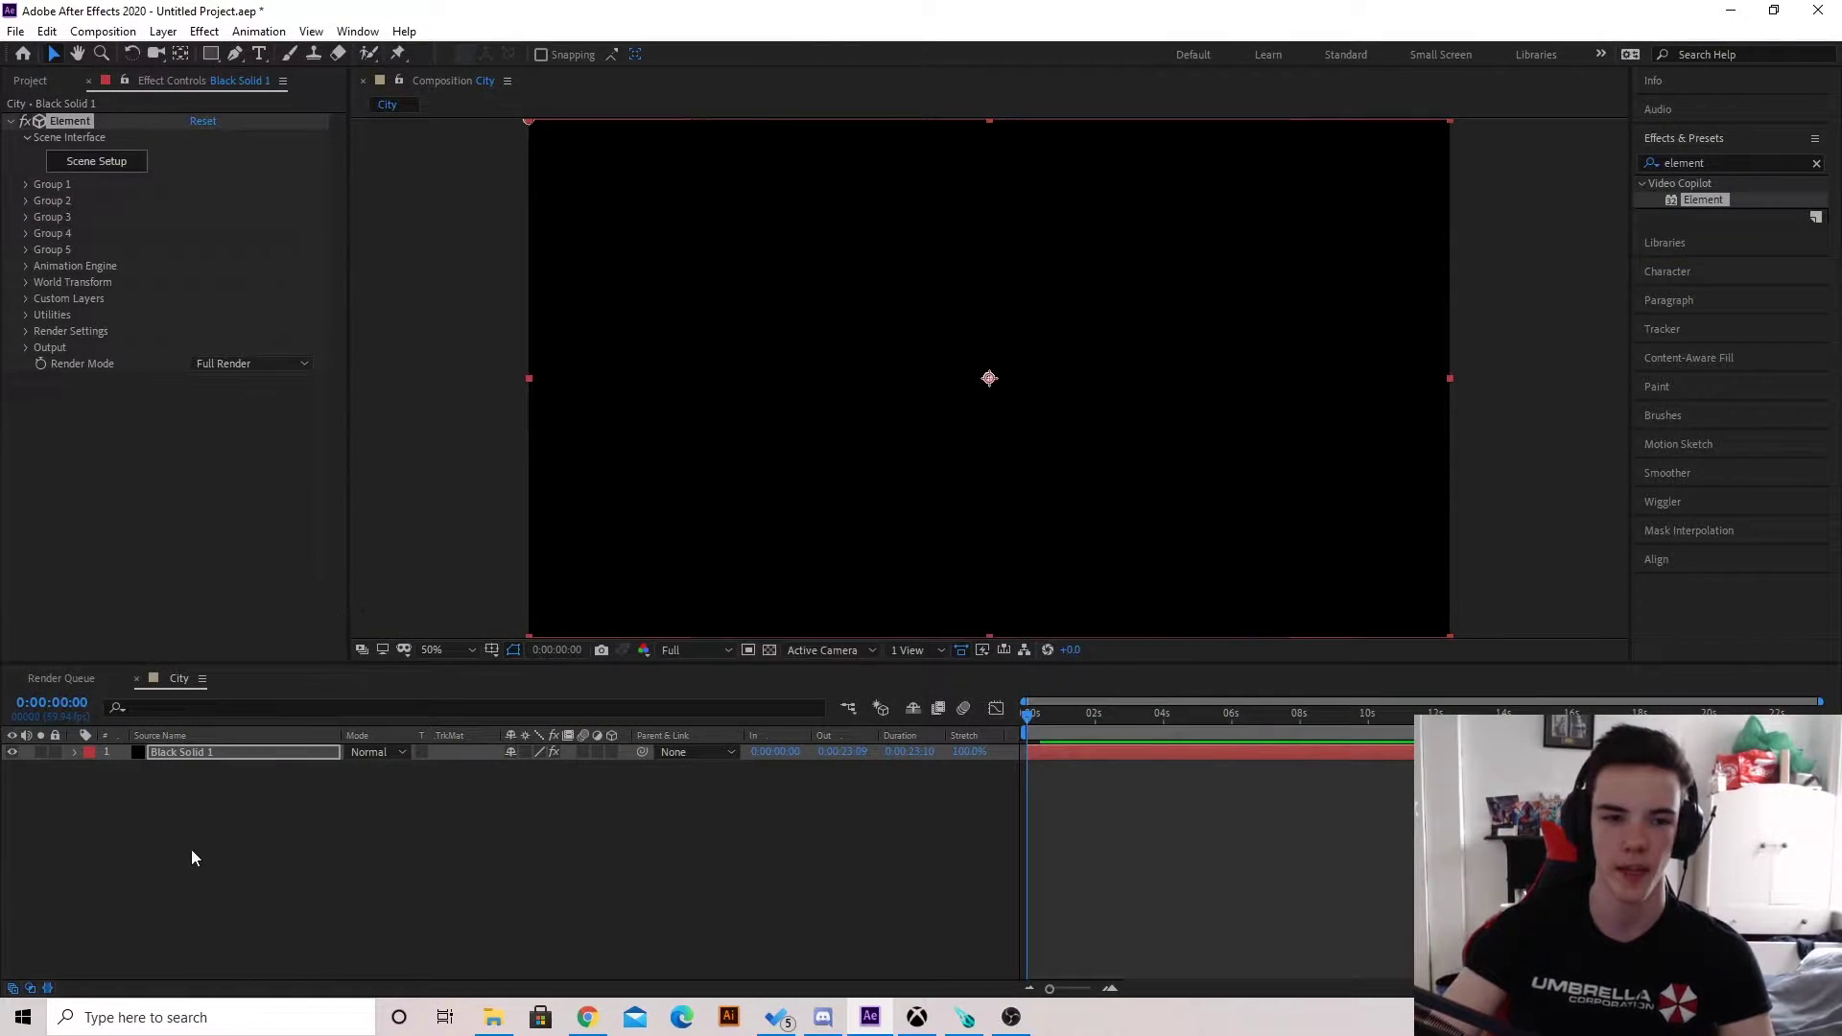
Add a 35mm two-node camera to the composition and orbit it to view the city block at an angle.
{"action": "right_click", "coordinate": [192, 849]}
{"action": "mouse_move", "coordinate": [307, 639]}
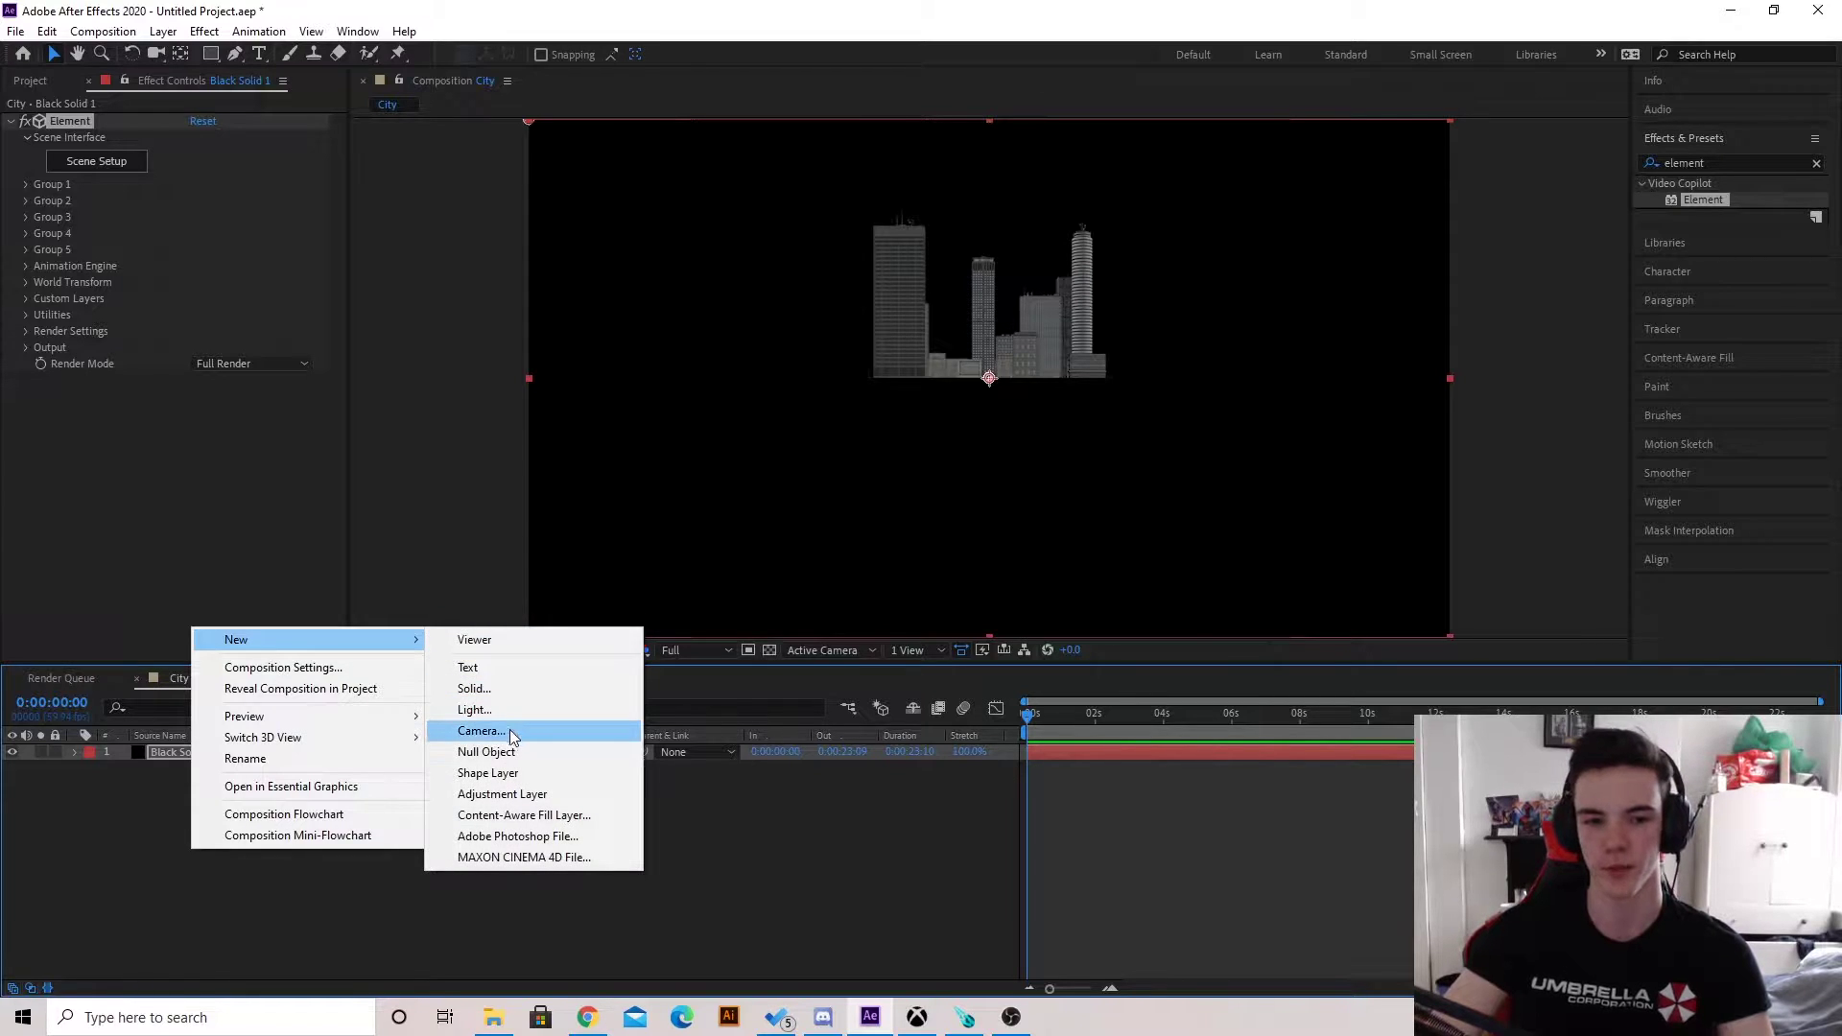
{"action": "left_click", "coordinate": [509, 730]}
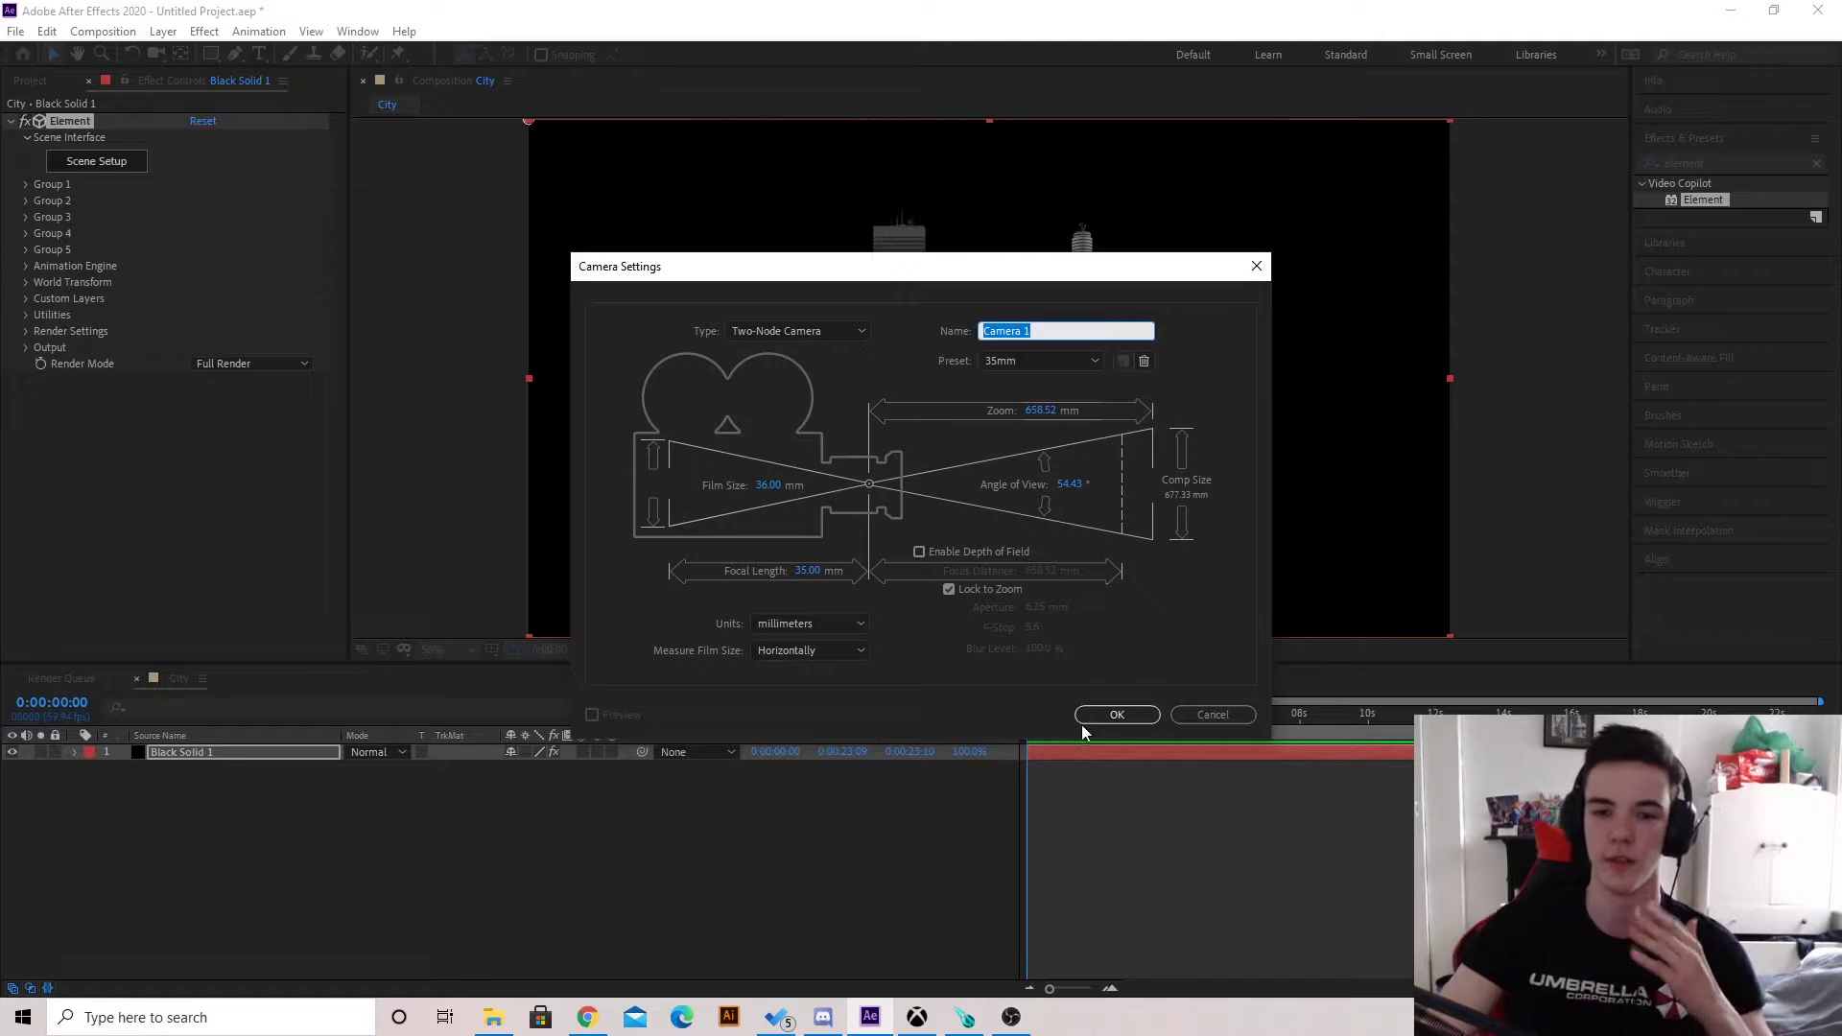
{"action": "left_click", "coordinate": [1117, 714]}
{"action": "left_click_drag", "start_coordinate": [1172, 383], "coordinate": [1155, 403]}
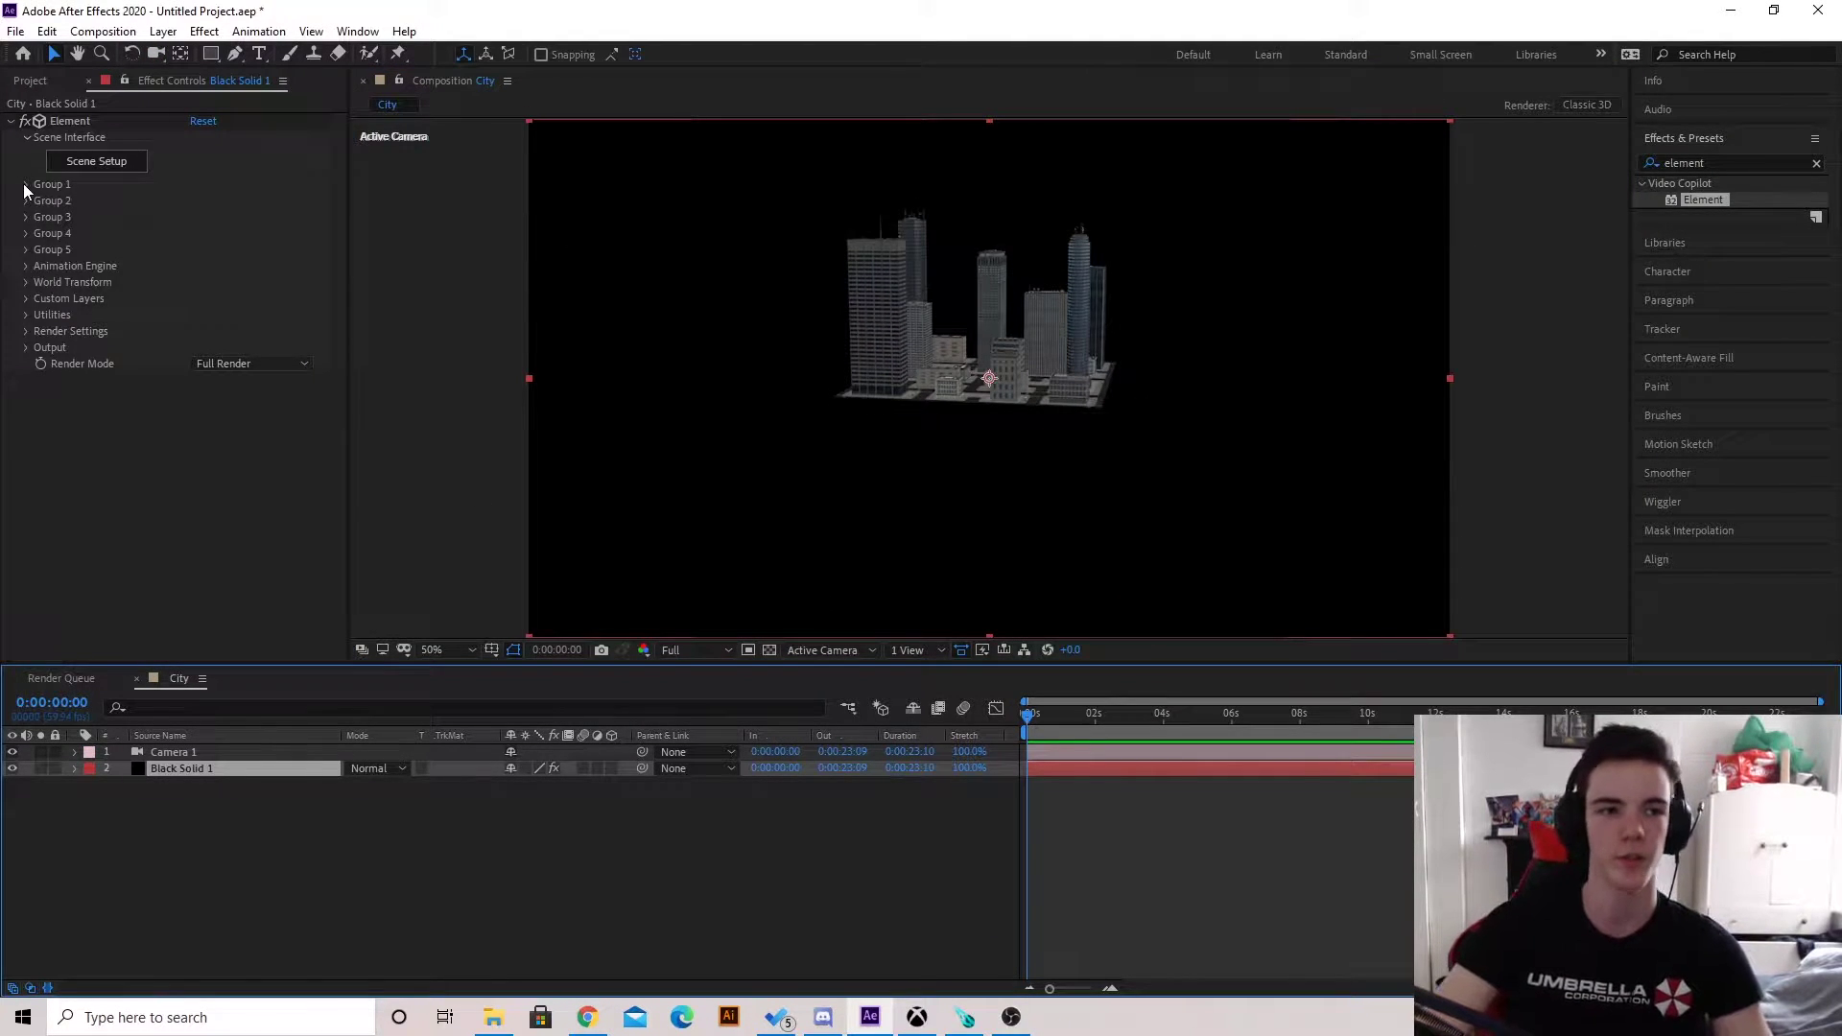
Set Group 1's particle replicator to the Plane shape with a particle count of 75.
{"action": "left_click", "coordinate": [30, 187]}
{"action": "left_click", "coordinate": [39, 218]}
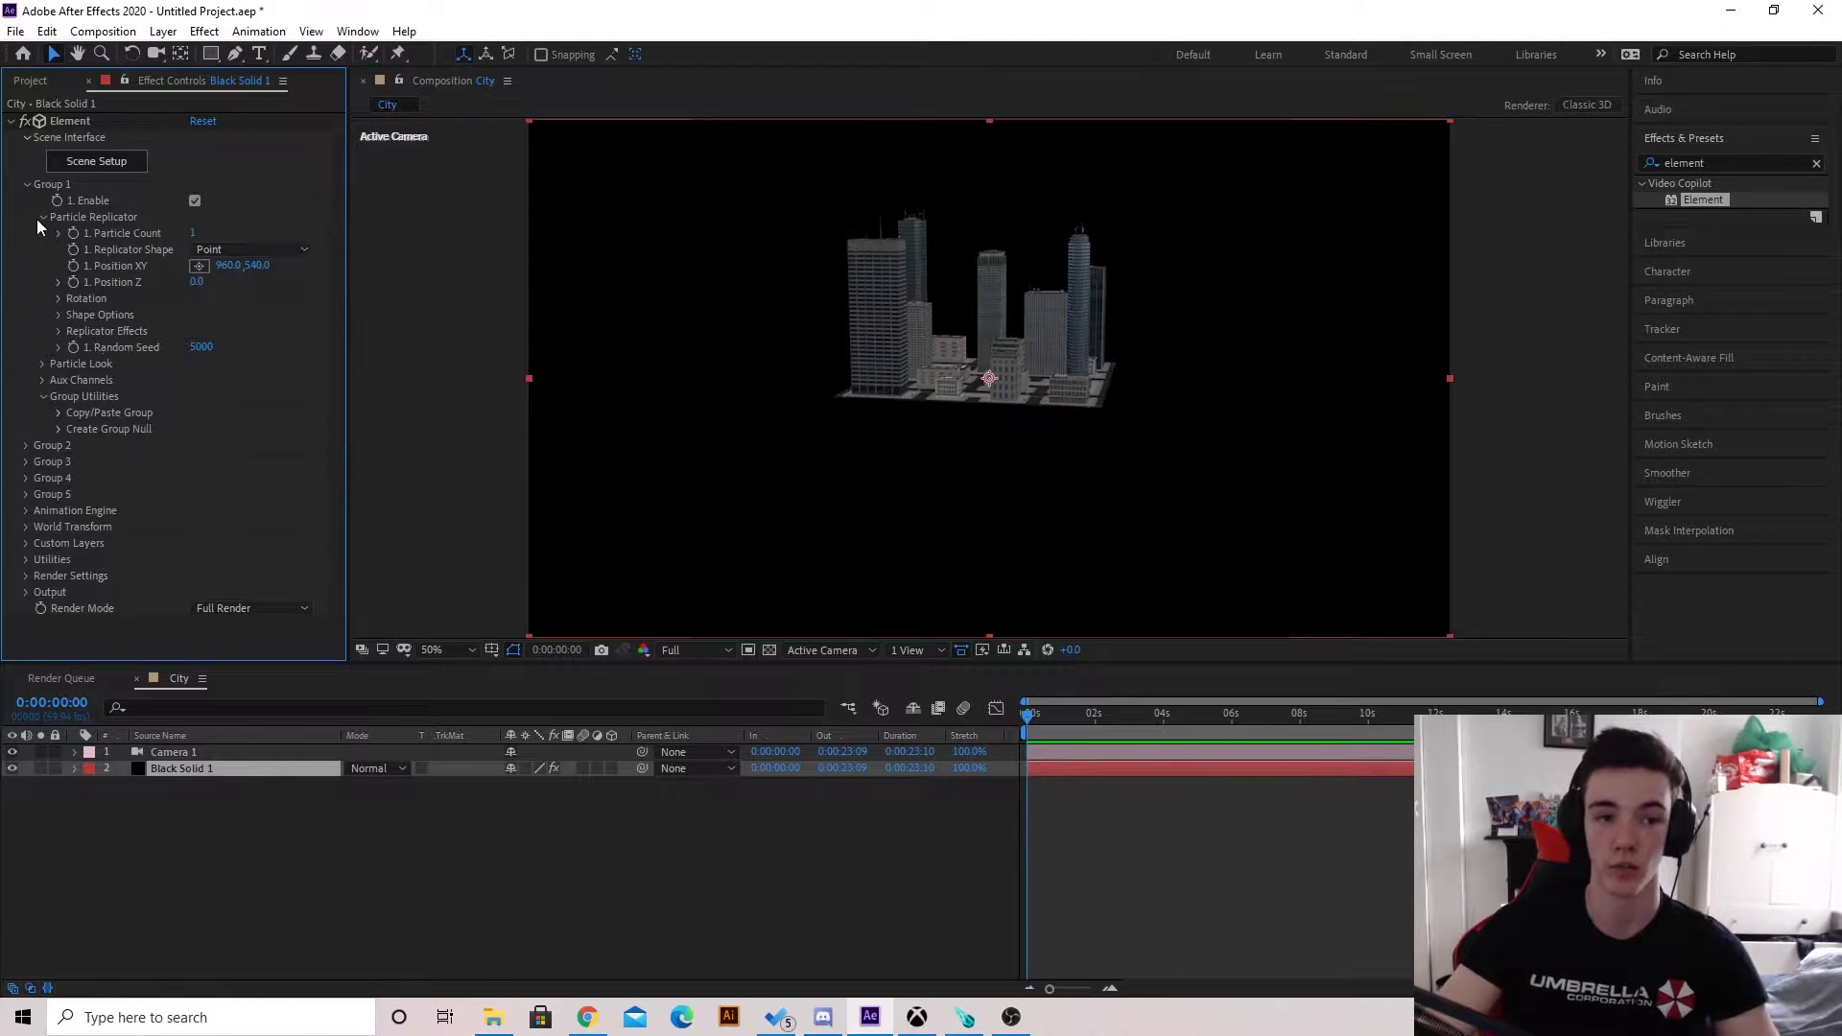
{"action": "left_click", "coordinate": [223, 249]}
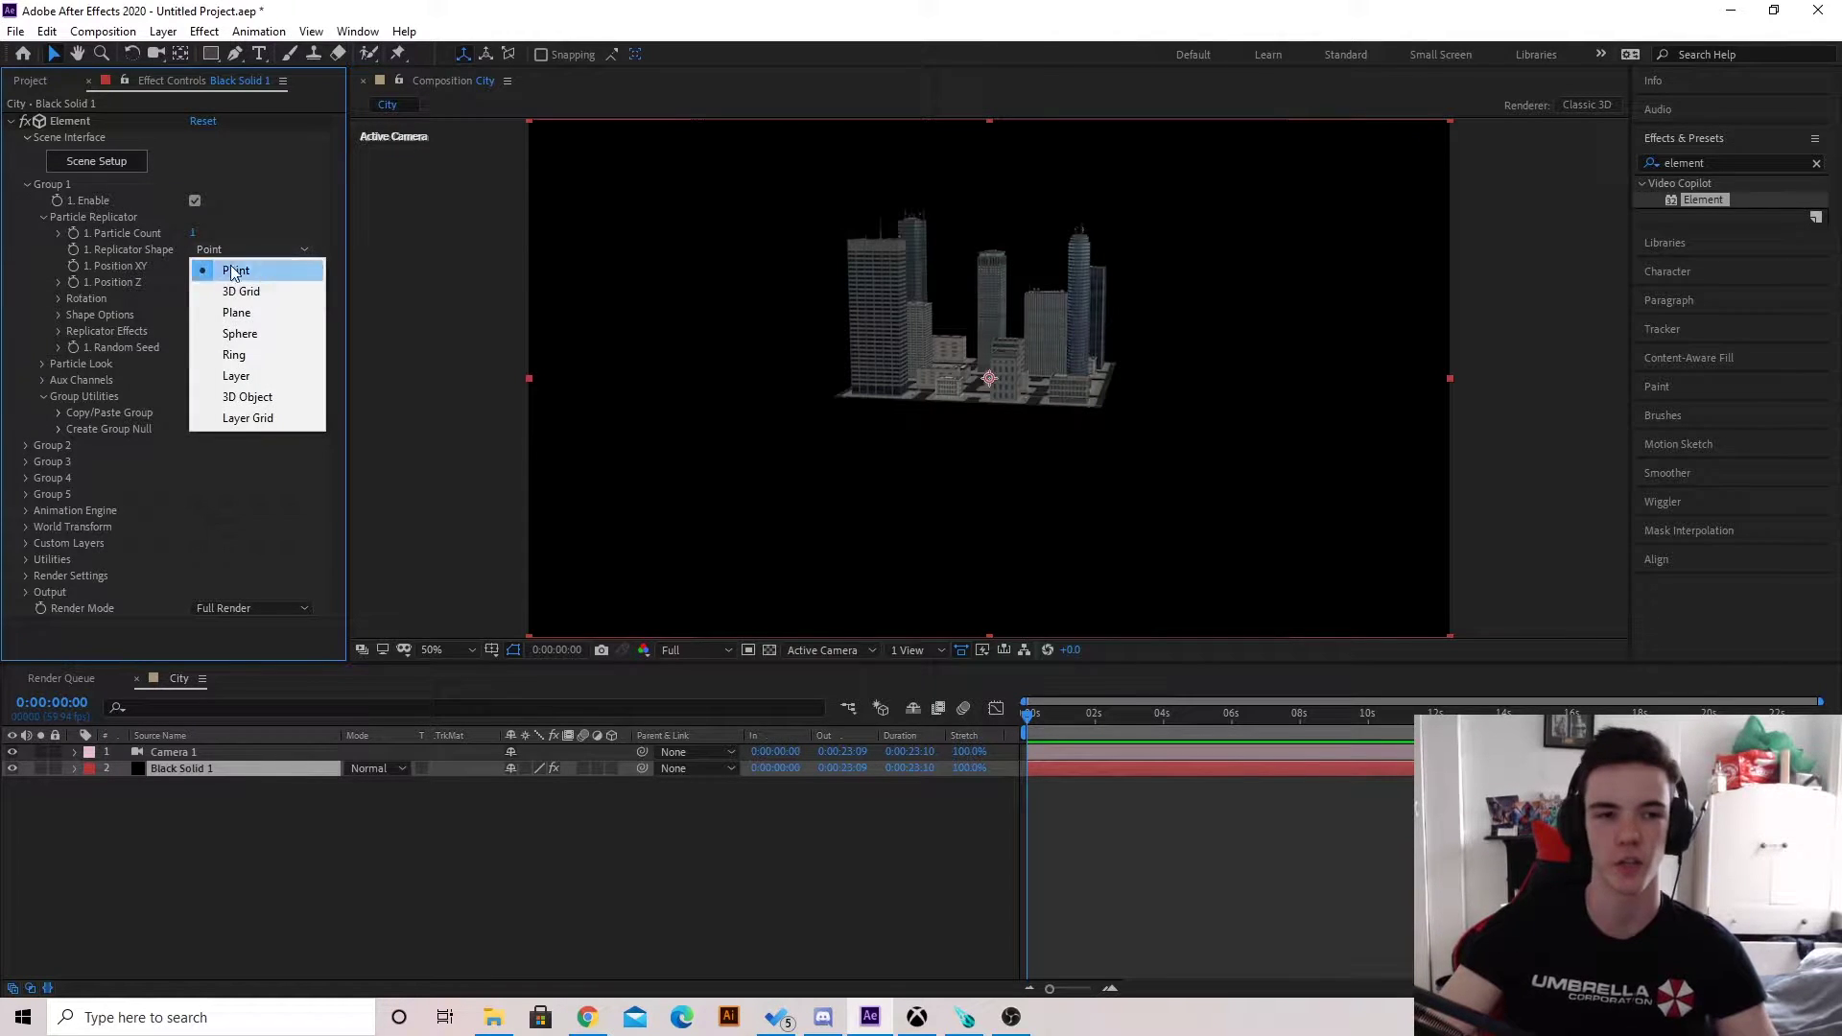
{"action": "left_click", "coordinate": [251, 314]}
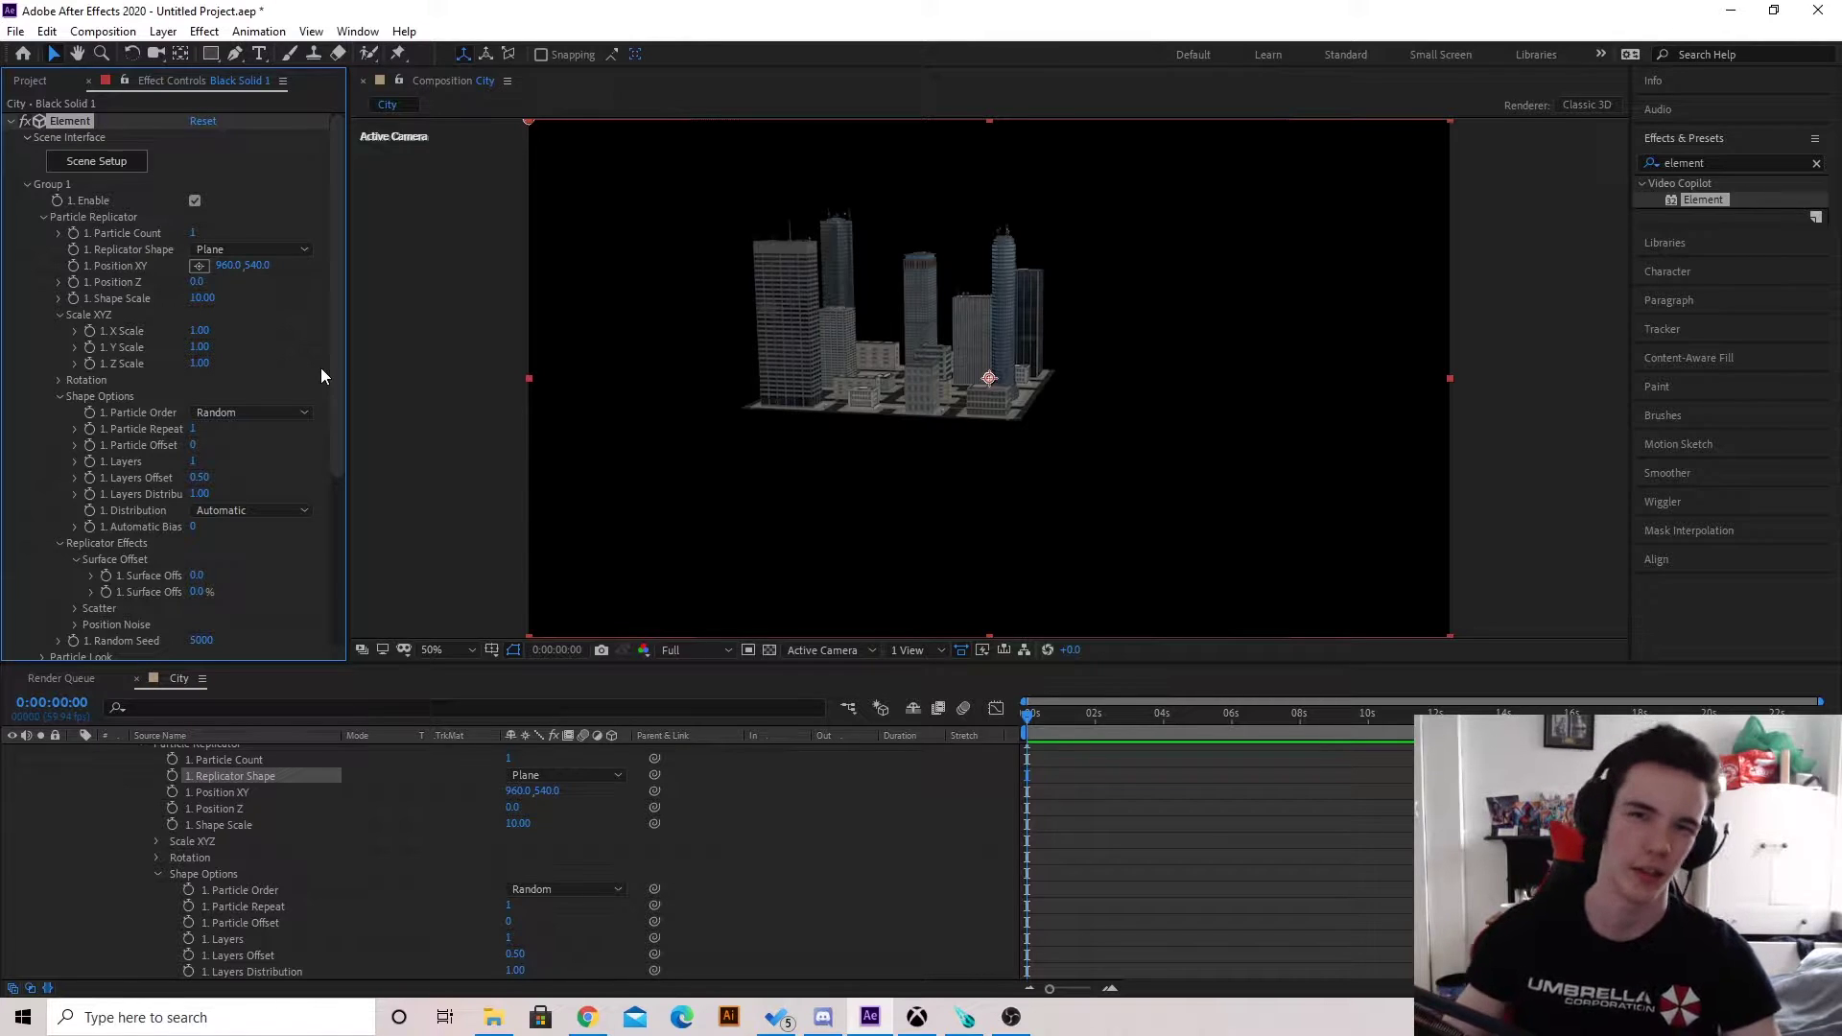
{"action": "left_click", "coordinate": [193, 233]}
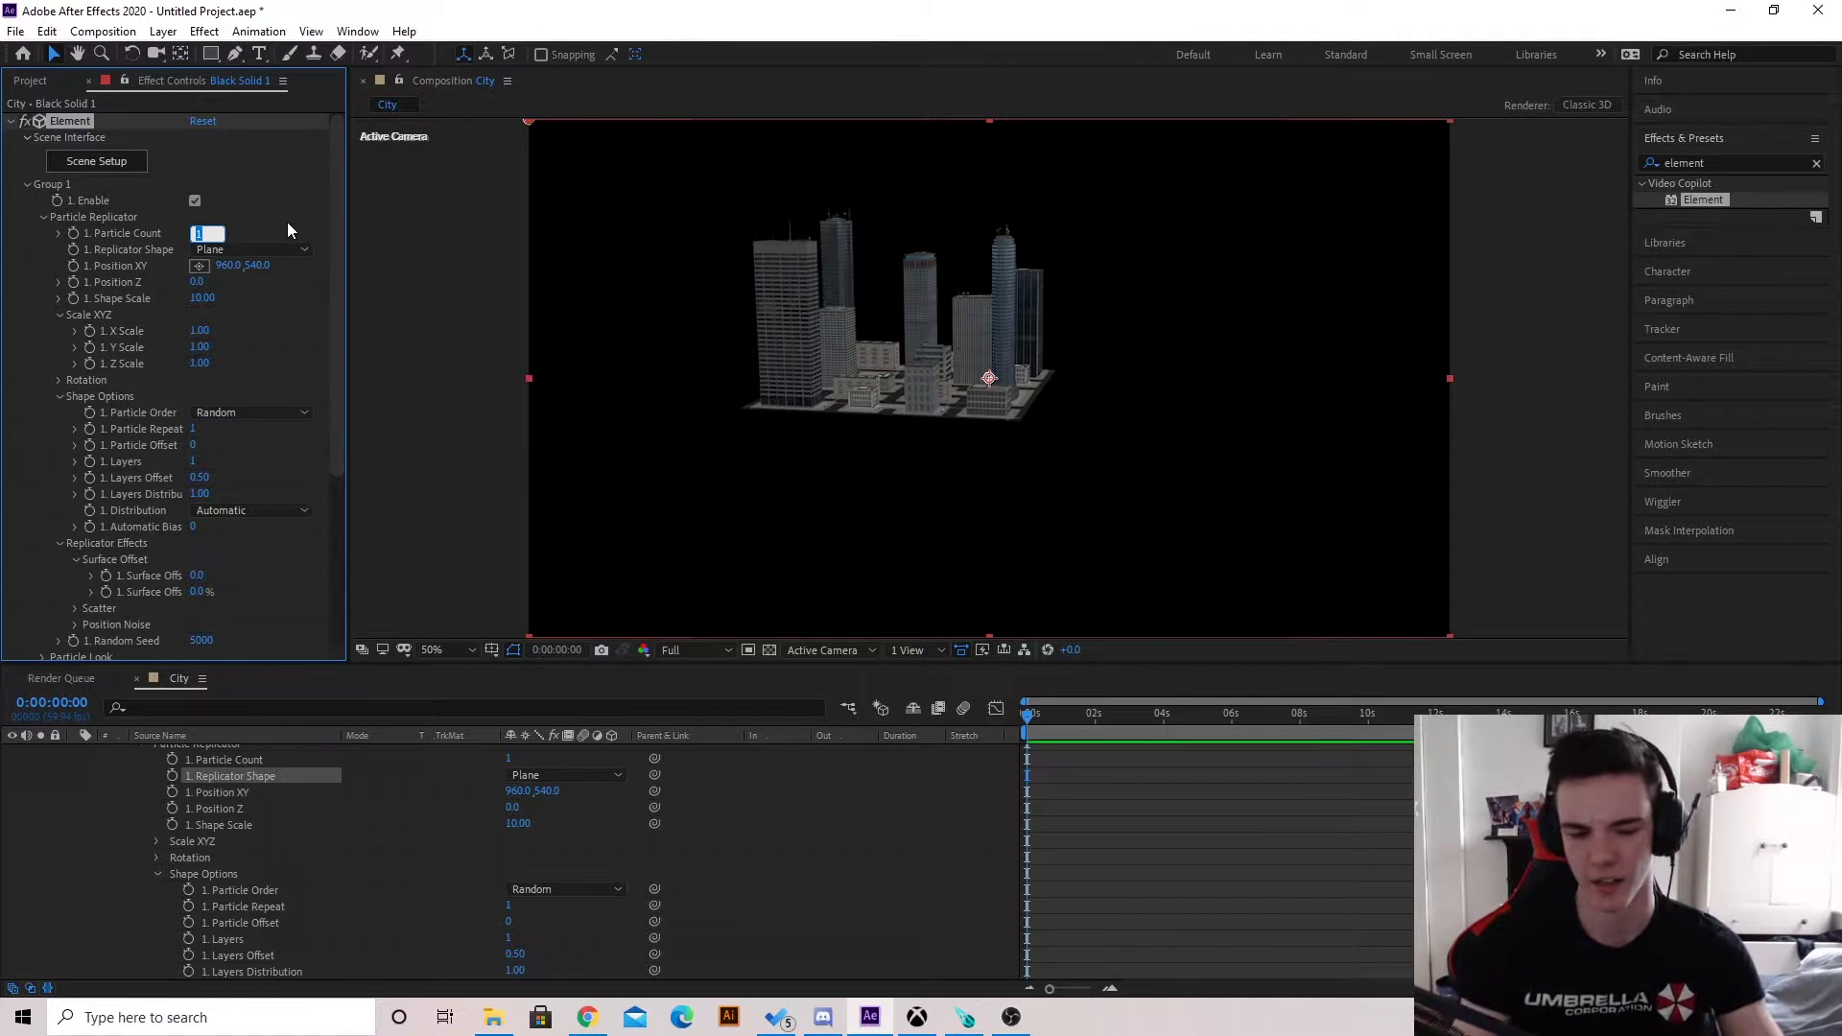
{"action": "type", "text": "75"}
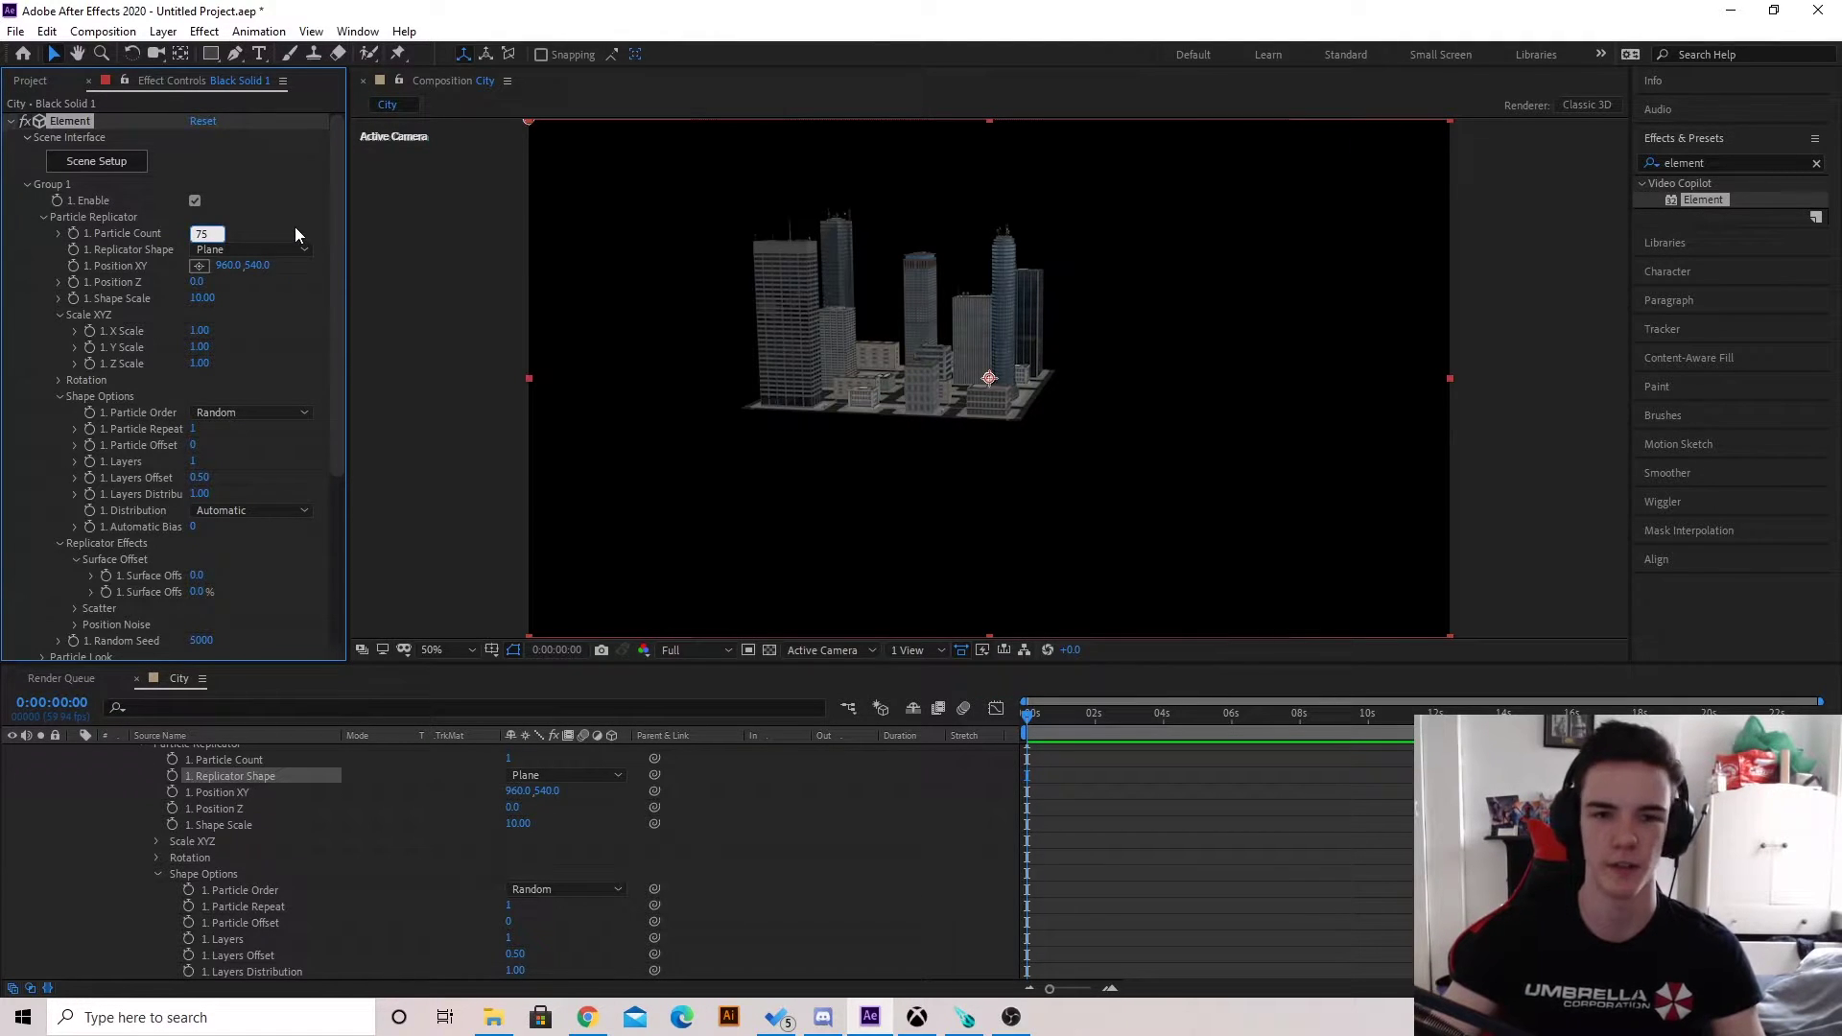
{"action": "key", "text": "Return"}
Increase the replicator's Shape Scale to about 164.90 and orbit the camera to look down over the city.
{"action": "left_click", "coordinate": [202, 299]}
{"action": "type", "text": "28"}
{"action": "key", "text": "Return"}
{"action": "left_click_drag", "start_coordinate": [410, 310], "coordinate": [1703, 299]}
{"action": "key", "text": "c"}
{"action": "left_click_drag", "start_coordinate": [950, 419], "coordinate": [965, 435]}
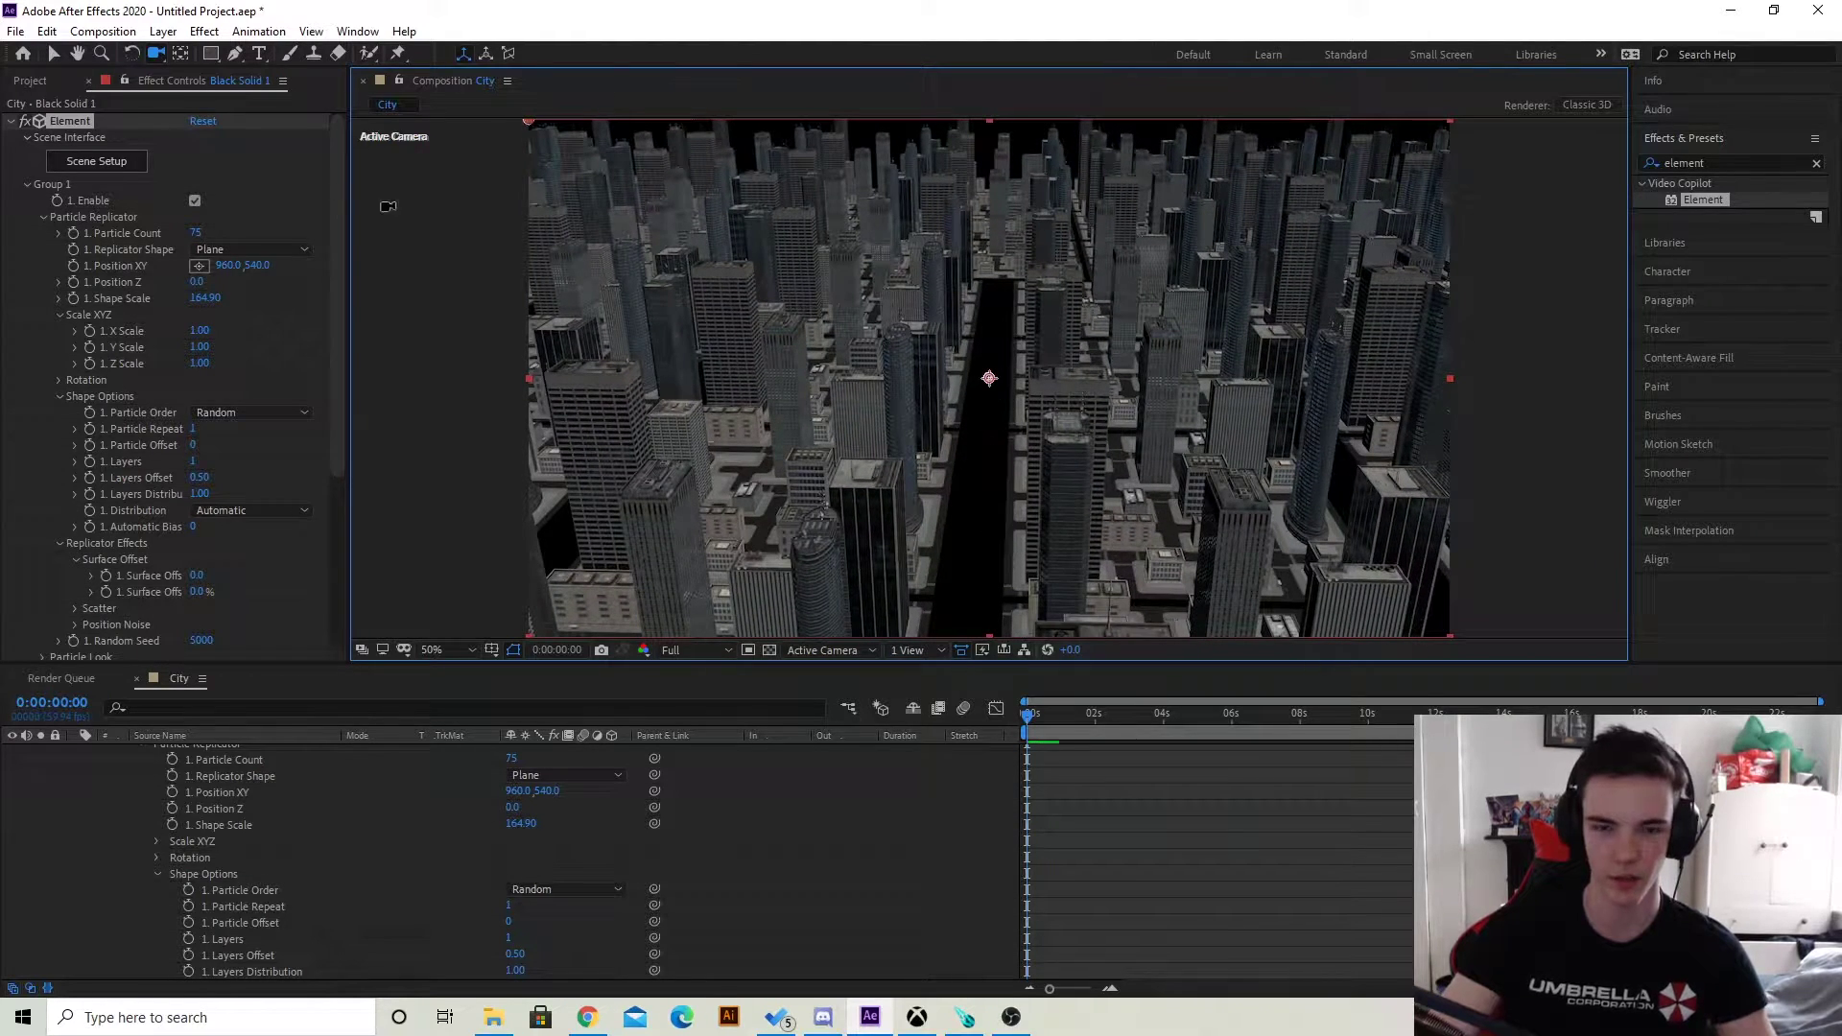
Reduce the replicator's Shape Scale to about 138.05 and set the preview resolution to Half.
{"action": "left_click", "coordinate": [53, 53]}
{"action": "mouse_move", "coordinate": [213, 299]}
{"action": "left_mouse_down"}
{"action": "mouse_move", "coordinate": [8, 336]}
{"action": "mouse_move", "coordinate": [206, 298]}
{"action": "mouse_move", "coordinate": [186, 307]}
{"action": "left_mouse_up"}
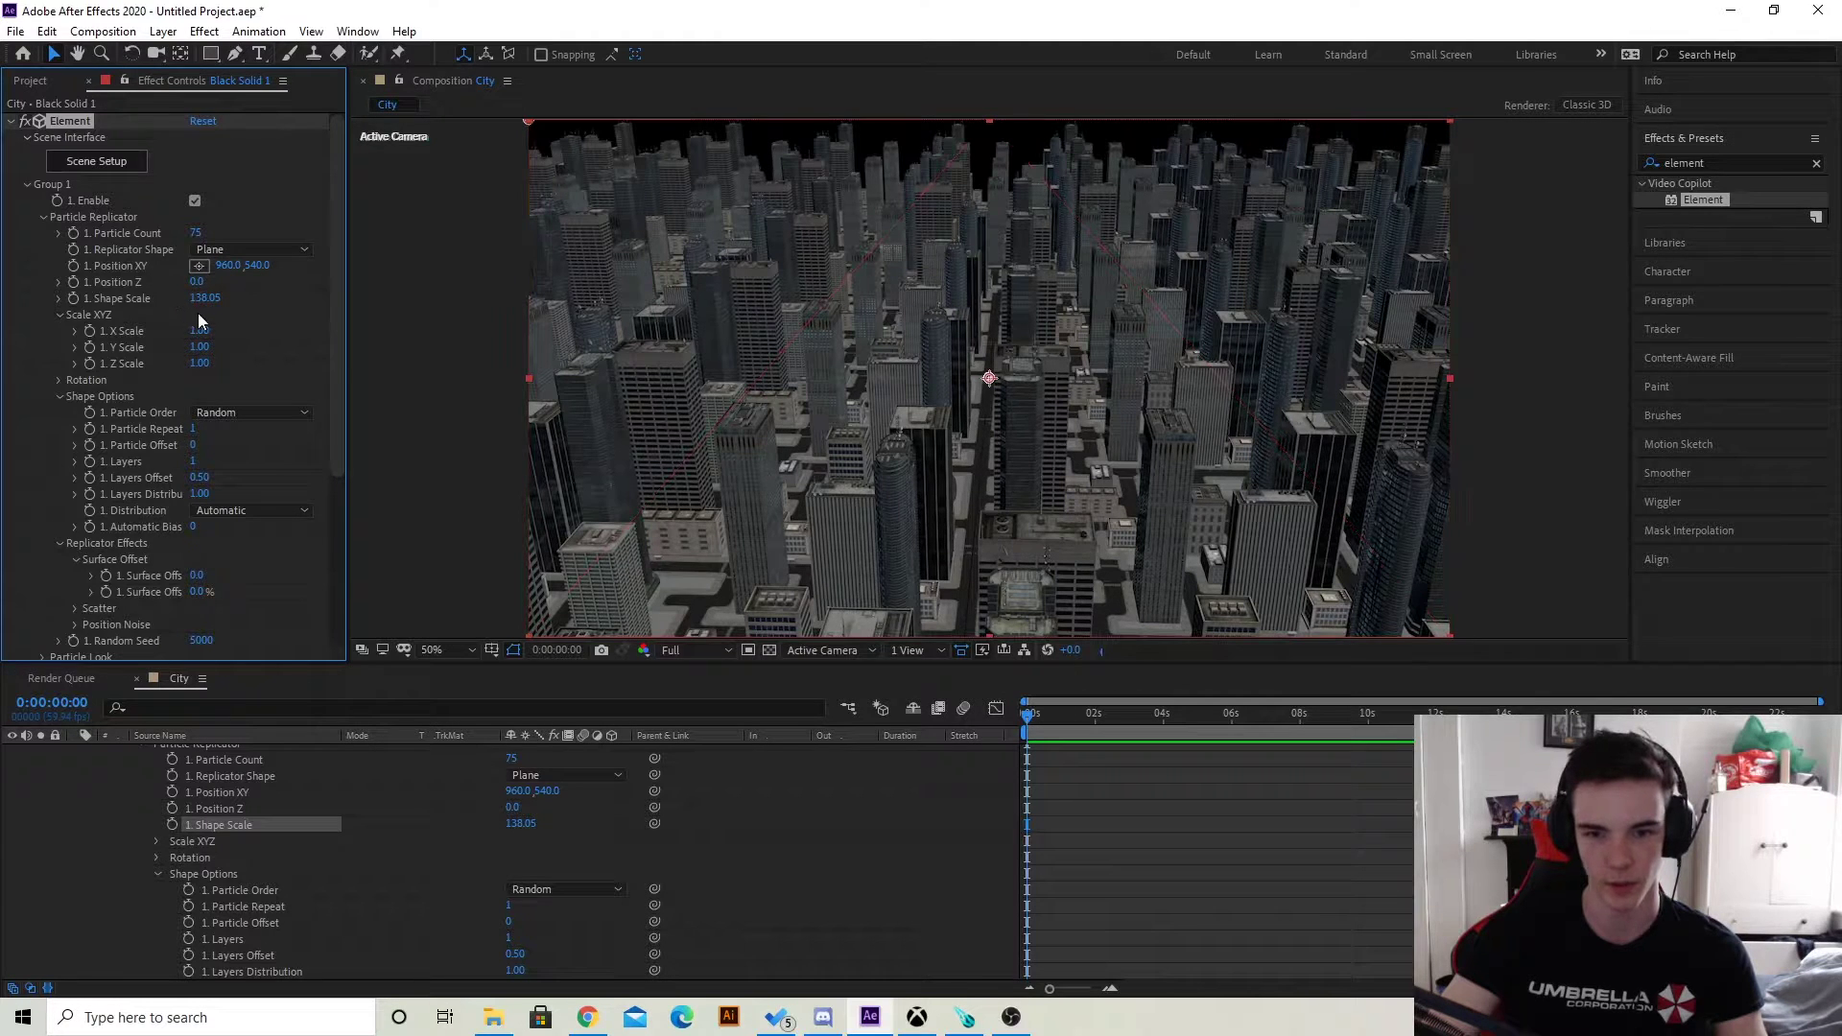
{"action": "left_click", "coordinate": [694, 650]}
{"action": "left_click", "coordinate": [687, 720]}
Fine-tune the Shape Scale to about 139.75 and move the camera to a lower, closer view of the buildings.
{"action": "left_click_drag", "start_coordinate": [216, 301], "coordinate": [254, 305]}
{"action": "left_click", "coordinate": [156, 52]}
{"action": "mouse_move", "coordinate": [1083, 403]}
{"action": "left_mouse_down"}
{"action": "mouse_move", "coordinate": [1127, 422]}
{"action": "mouse_move", "coordinate": [1115, 407]}
{"action": "left_mouse_up"}
{"action": "left_click", "coordinate": [53, 53]}
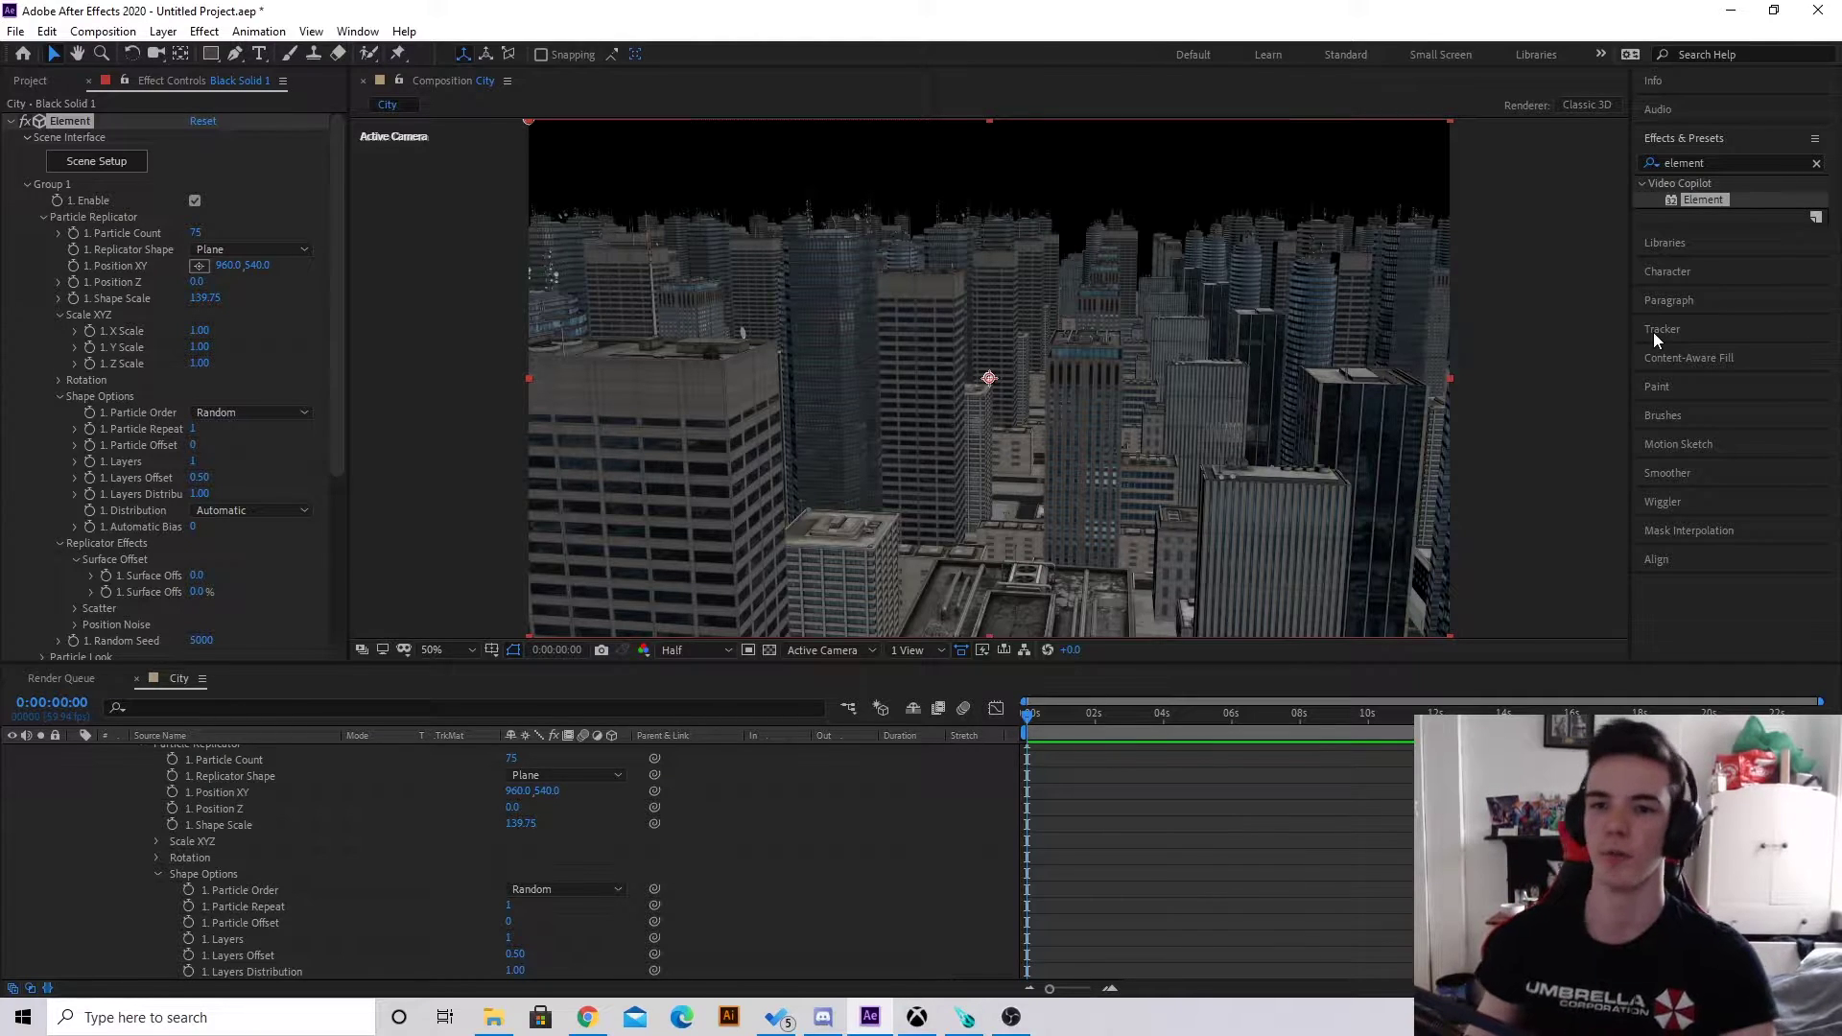
Set Group 1's randomize angle Y rotation to 90° in Particle Look and orbit the camera around the buildings.
{"action": "left_click", "coordinate": [43, 217]}
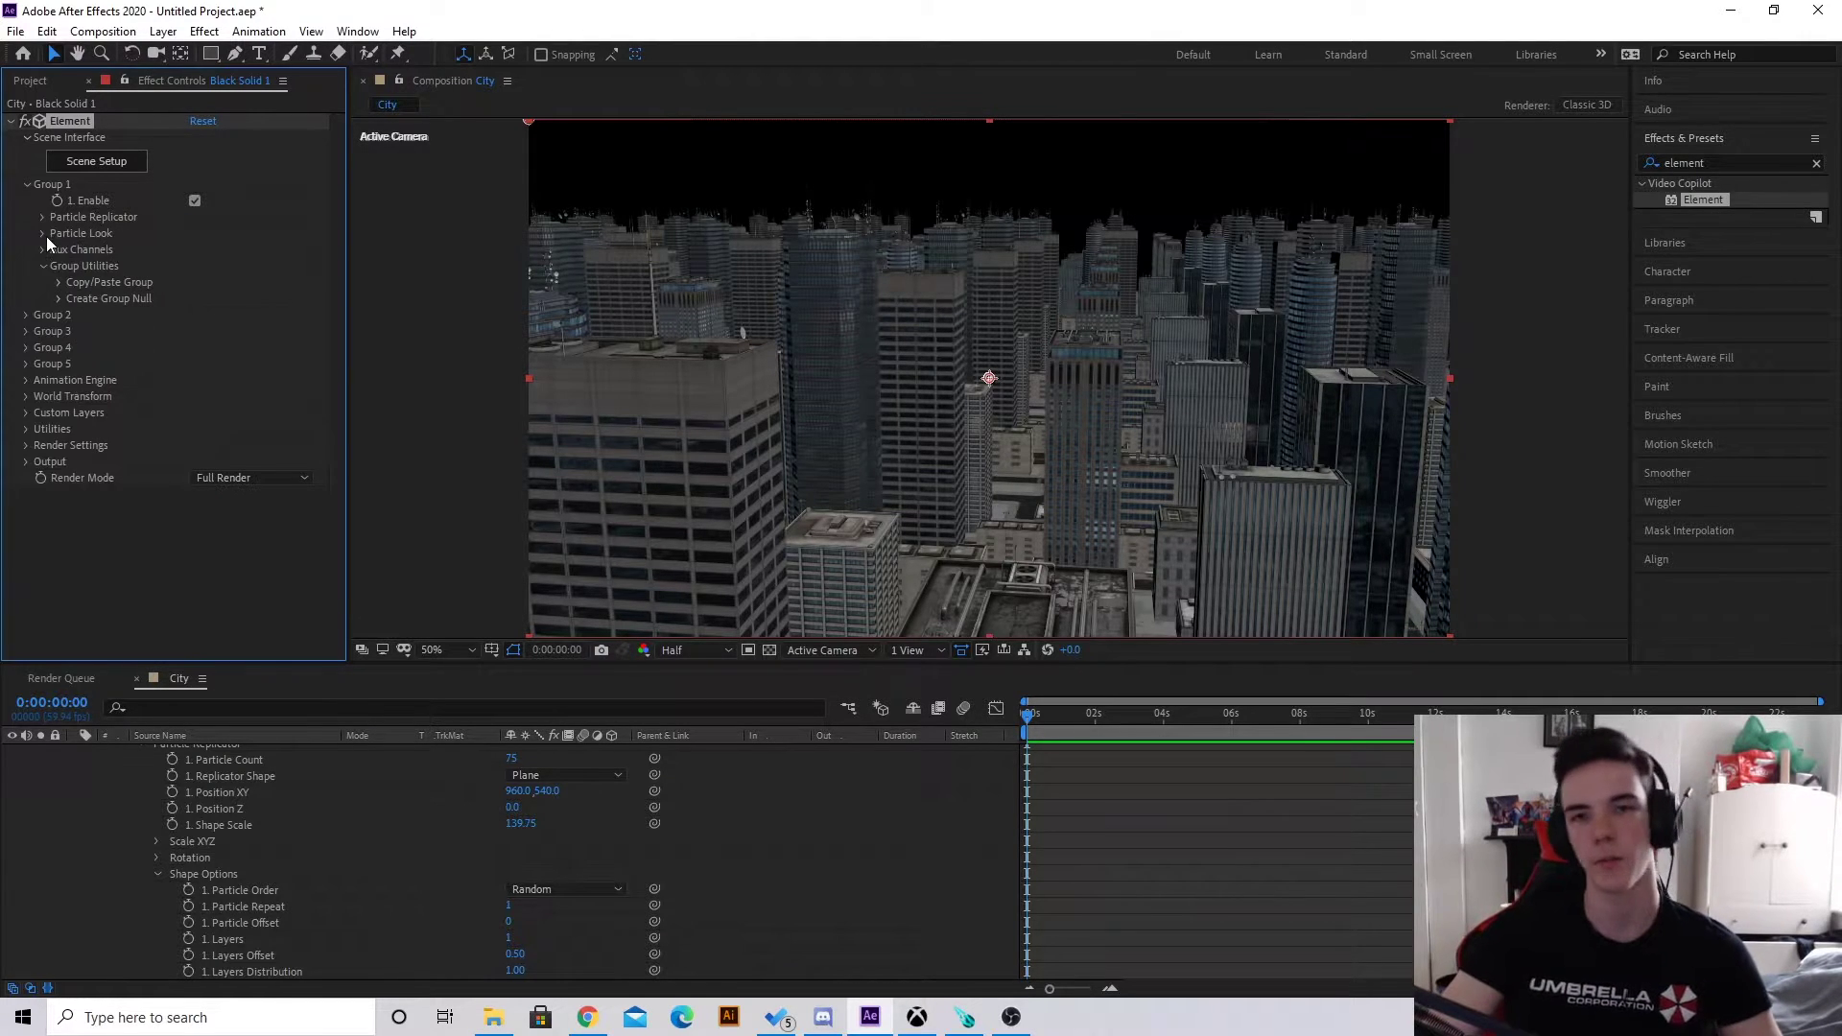
{"action": "left_click", "coordinate": [46, 238]}
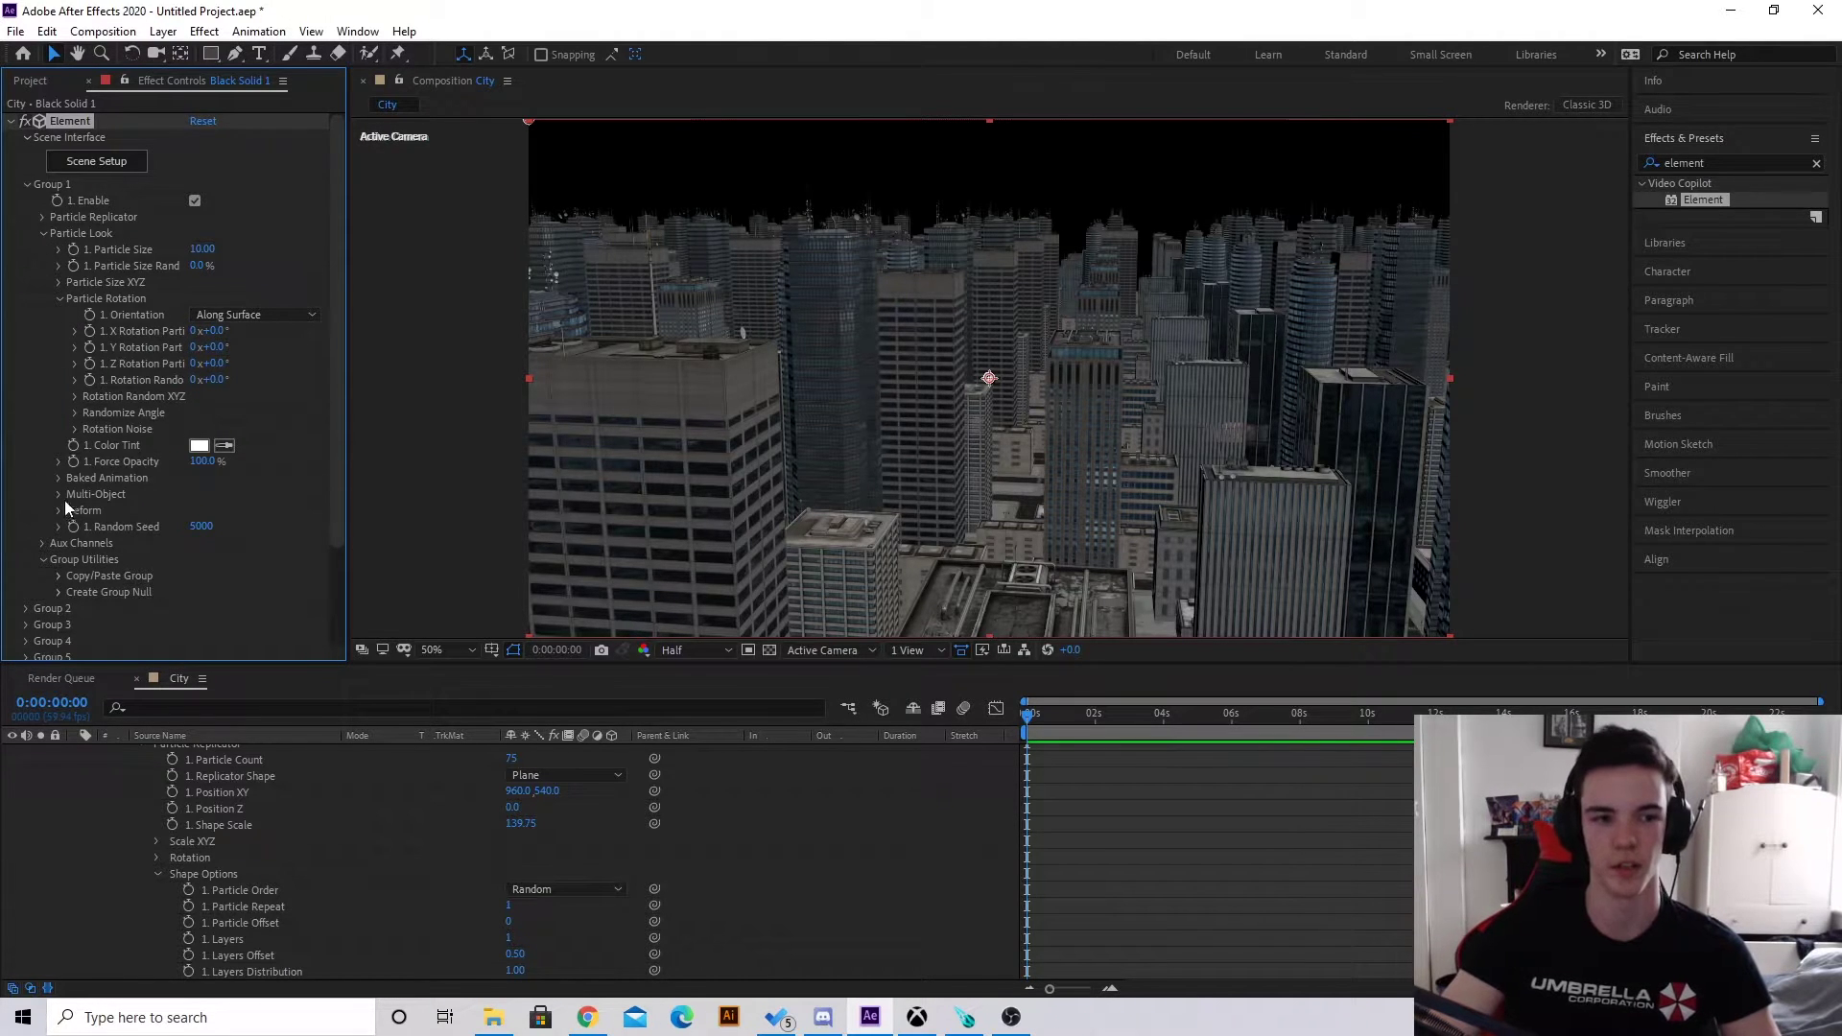
{"action": "left_click", "coordinate": [74, 412]}
{"action": "left_click", "coordinate": [213, 445]}
{"action": "type", "text": "90"}
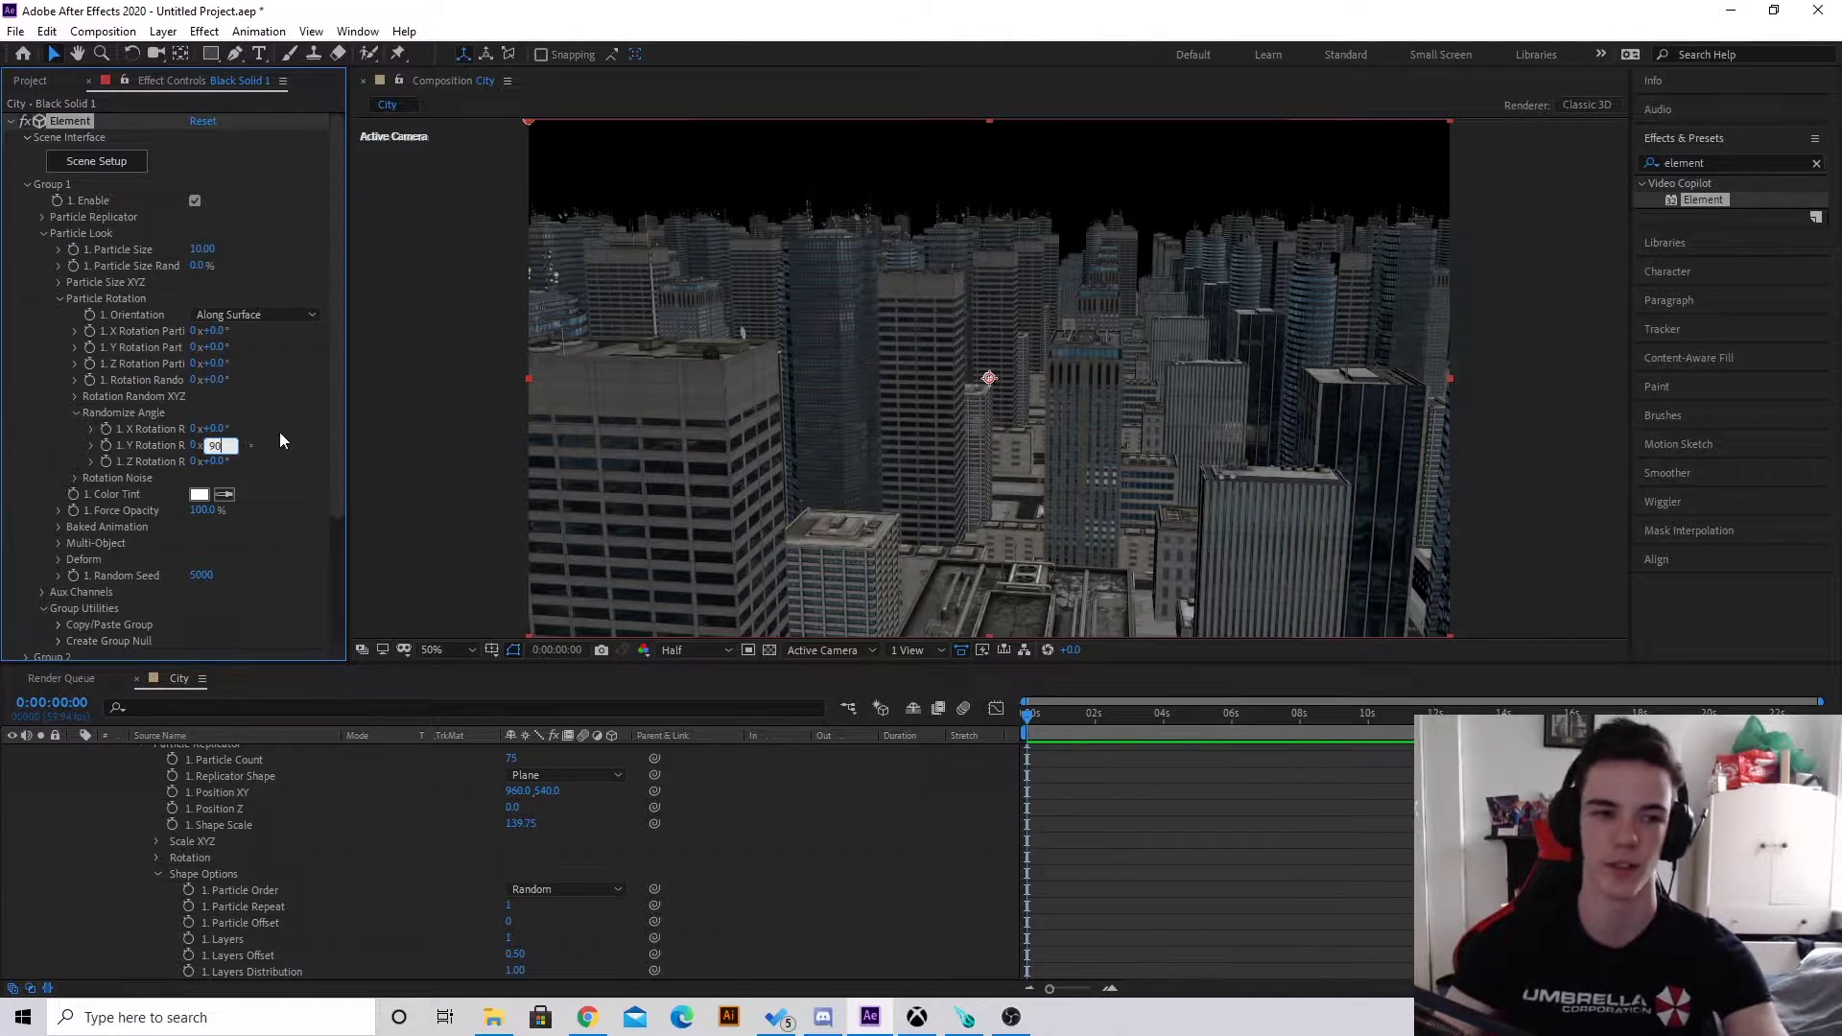
{"action": "key", "text": "Return"}
{"action": "left_click", "coordinate": [156, 54]}
{"action": "left_click_drag", "start_coordinate": [1002, 375], "coordinate": [1034, 377]}
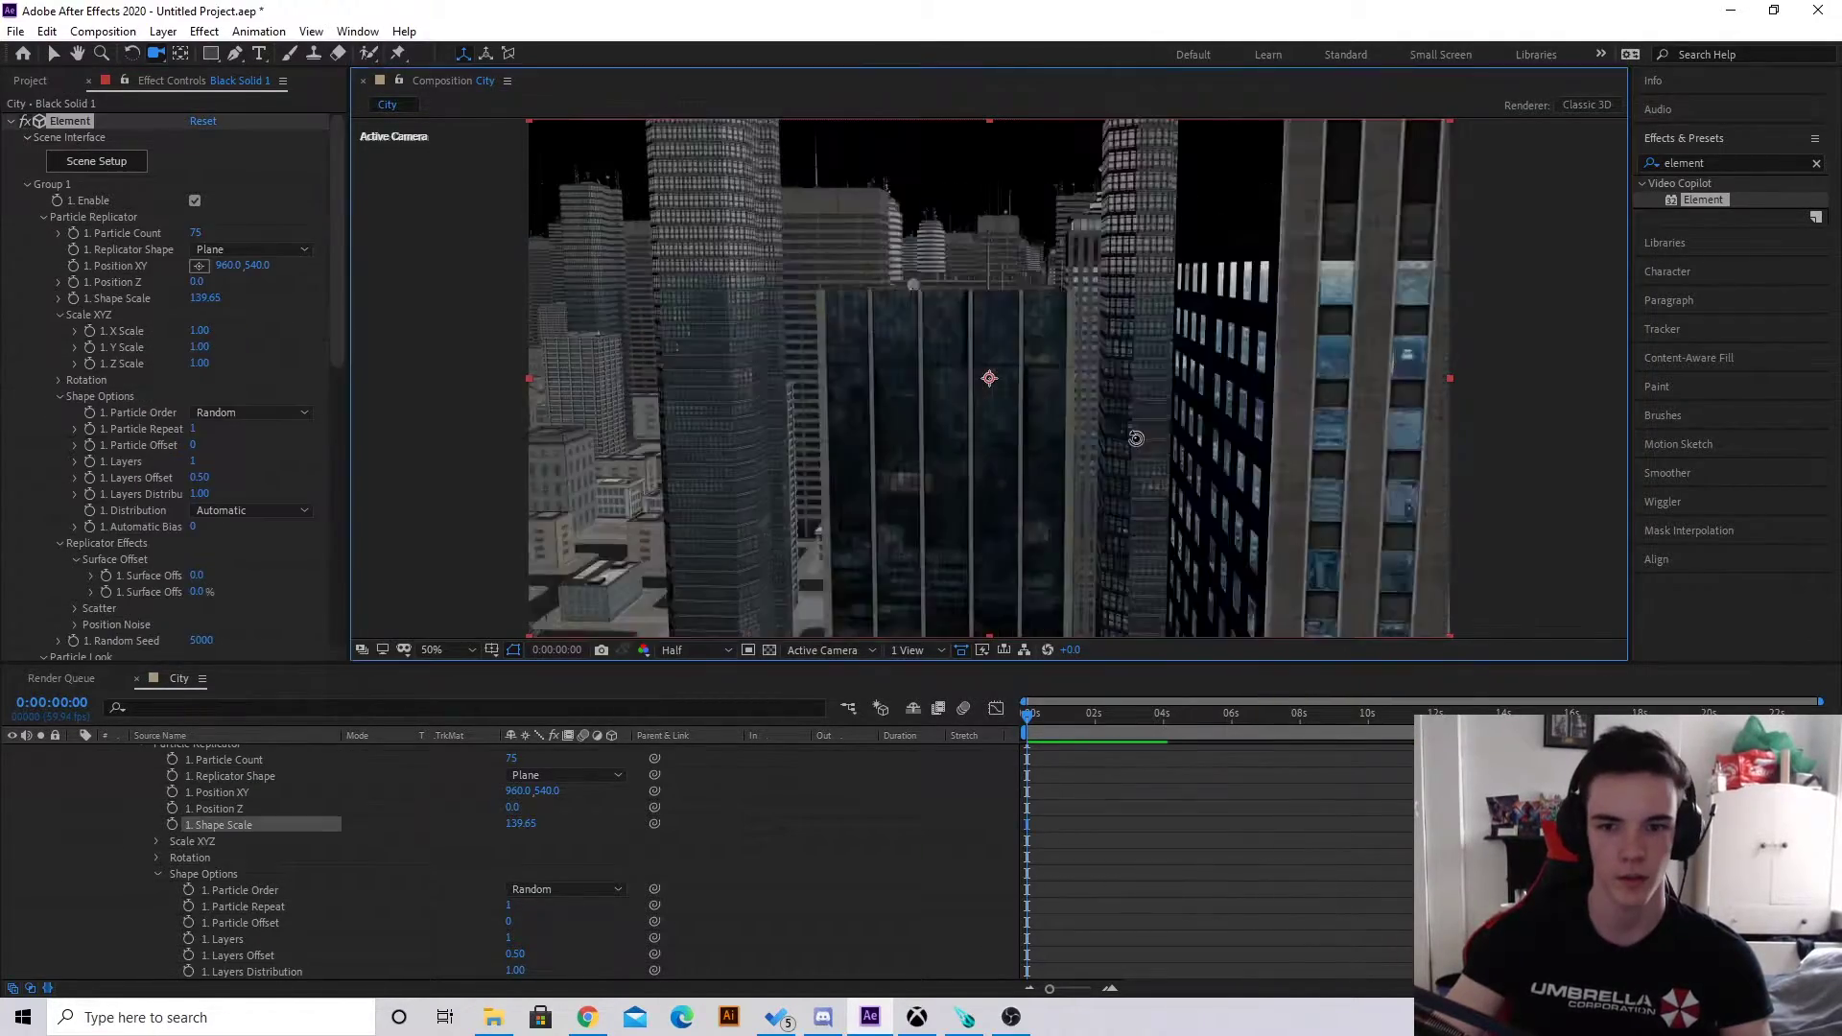
Orbit the camera to an elevated view over the rooftops and collapse the Black Solid 1 layer's properties.
{"action": "left_click_drag", "start_coordinate": [1406, 354], "coordinate": [864, 384]}
{"action": "left_click", "coordinate": [54, 53]}
{"action": "scroll", "coordinate": [207, 813], "scroll_direction": "up", "scroll_amount": 4}
{"action": "left_click", "coordinate": [74, 770]}
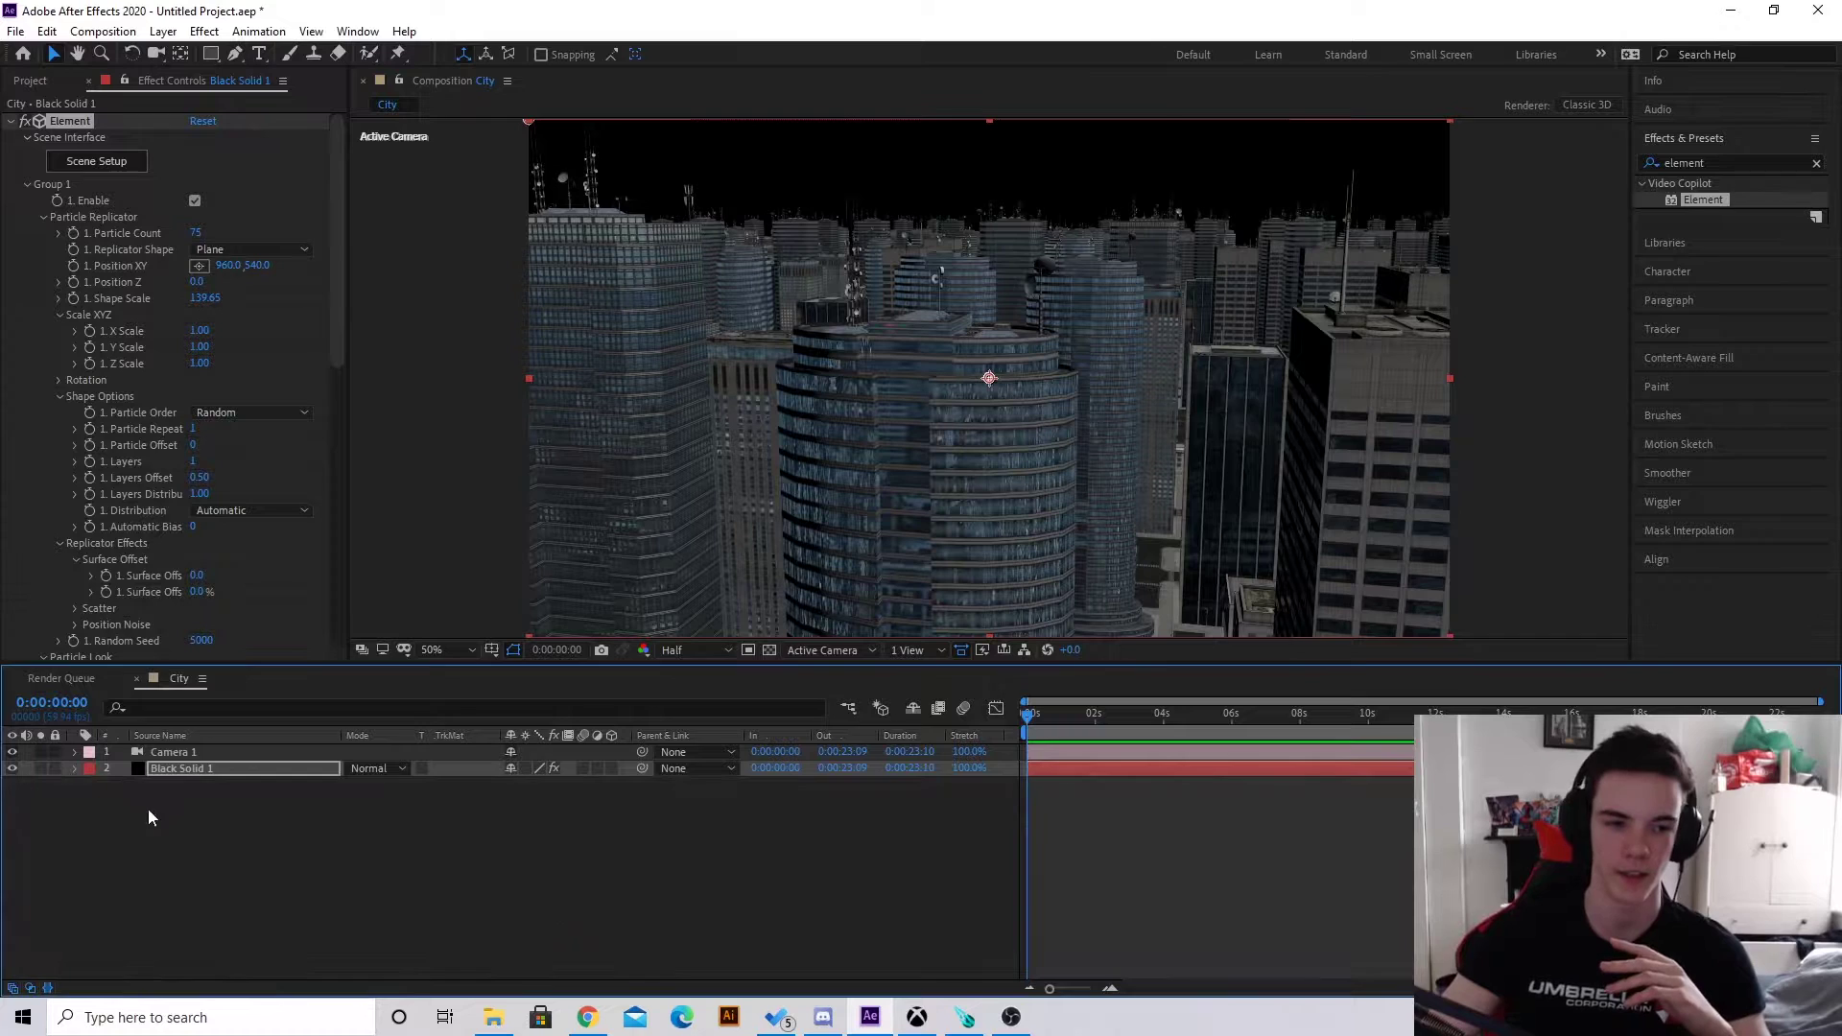
Begin a new Parallel light in the City composition and set its color to white (FFFFFF).
{"action": "right_click", "coordinate": [159, 816]}
{"action": "mouse_move", "coordinate": [213, 619]}
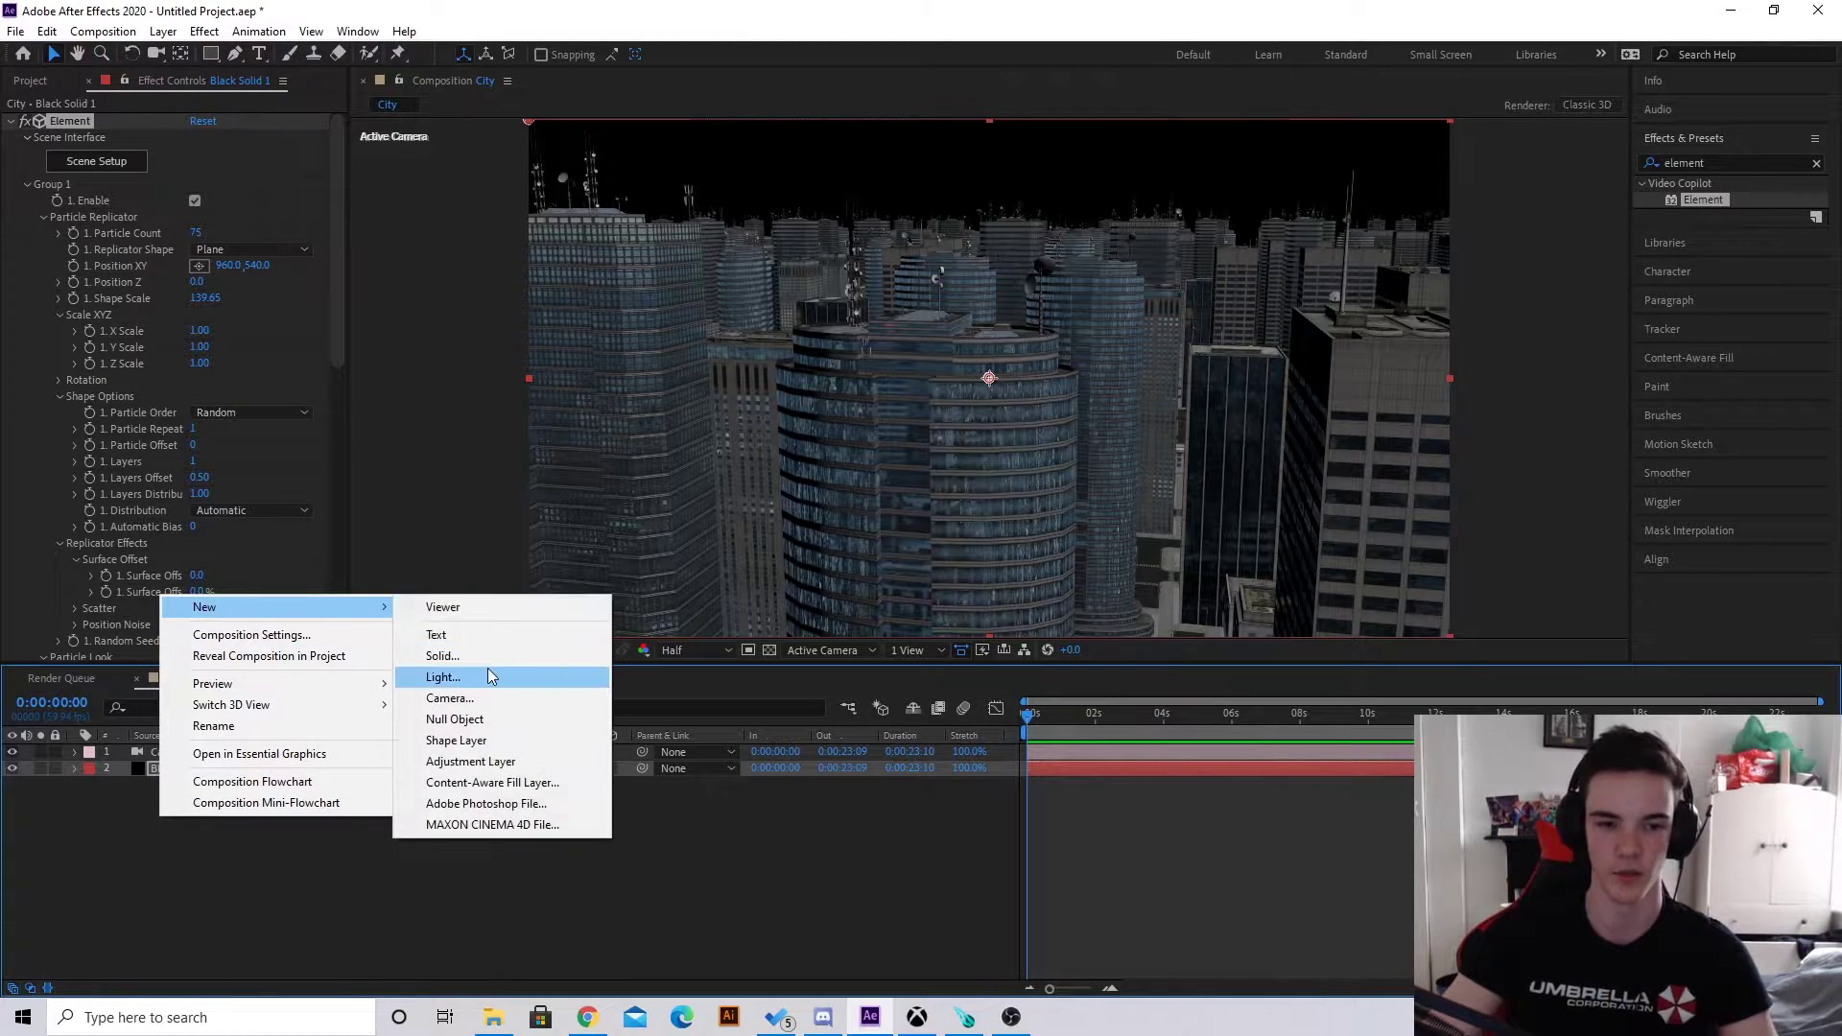
{"action": "left_click", "coordinate": [485, 671]}
{"action": "left_click", "coordinate": [1274, 235]}
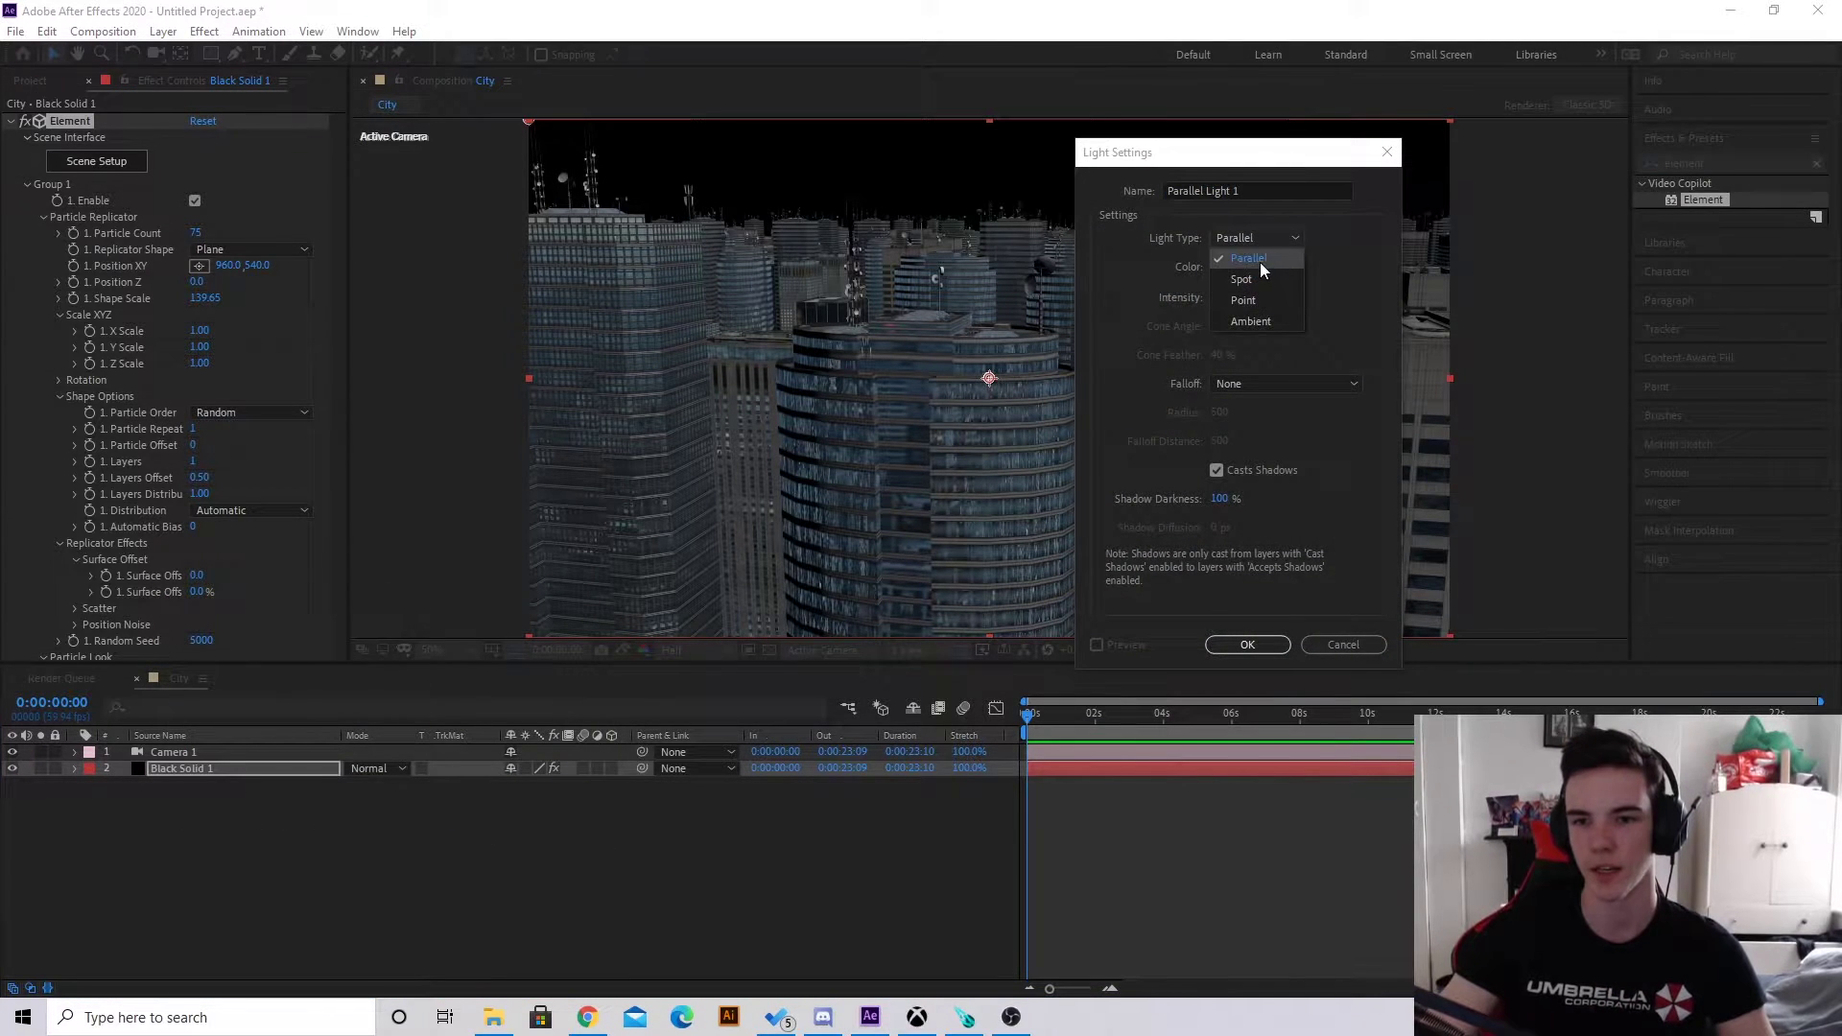
{"action": "left_click", "coordinate": [1261, 263]}
{"action": "left_click", "coordinate": [1229, 268]}
{"action": "left_click_drag", "start_coordinate": [1233, 340], "coordinate": [1172, 307]}
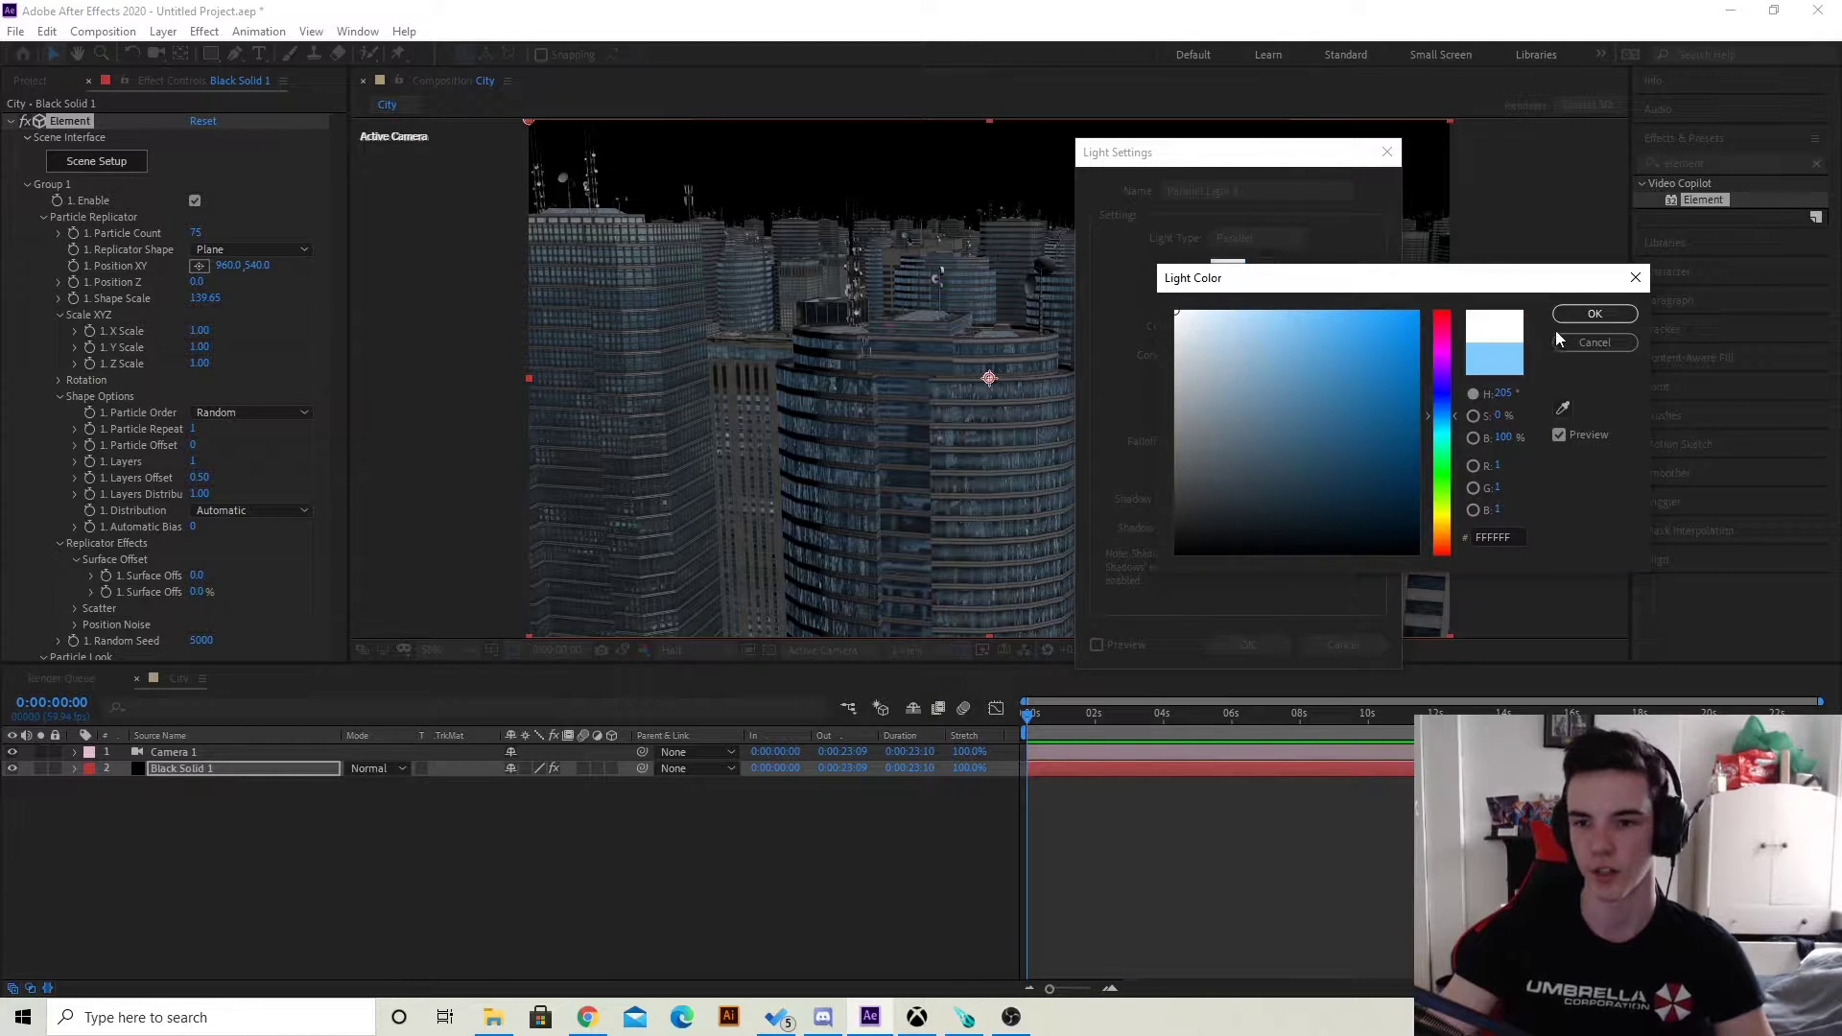
{"action": "left_click", "coordinate": [1592, 313]}
Create the parallel light at 150% intensity and move it so it shines down on the distant rooftops from above.
{"action": "double_click", "coordinate": [1227, 297]}
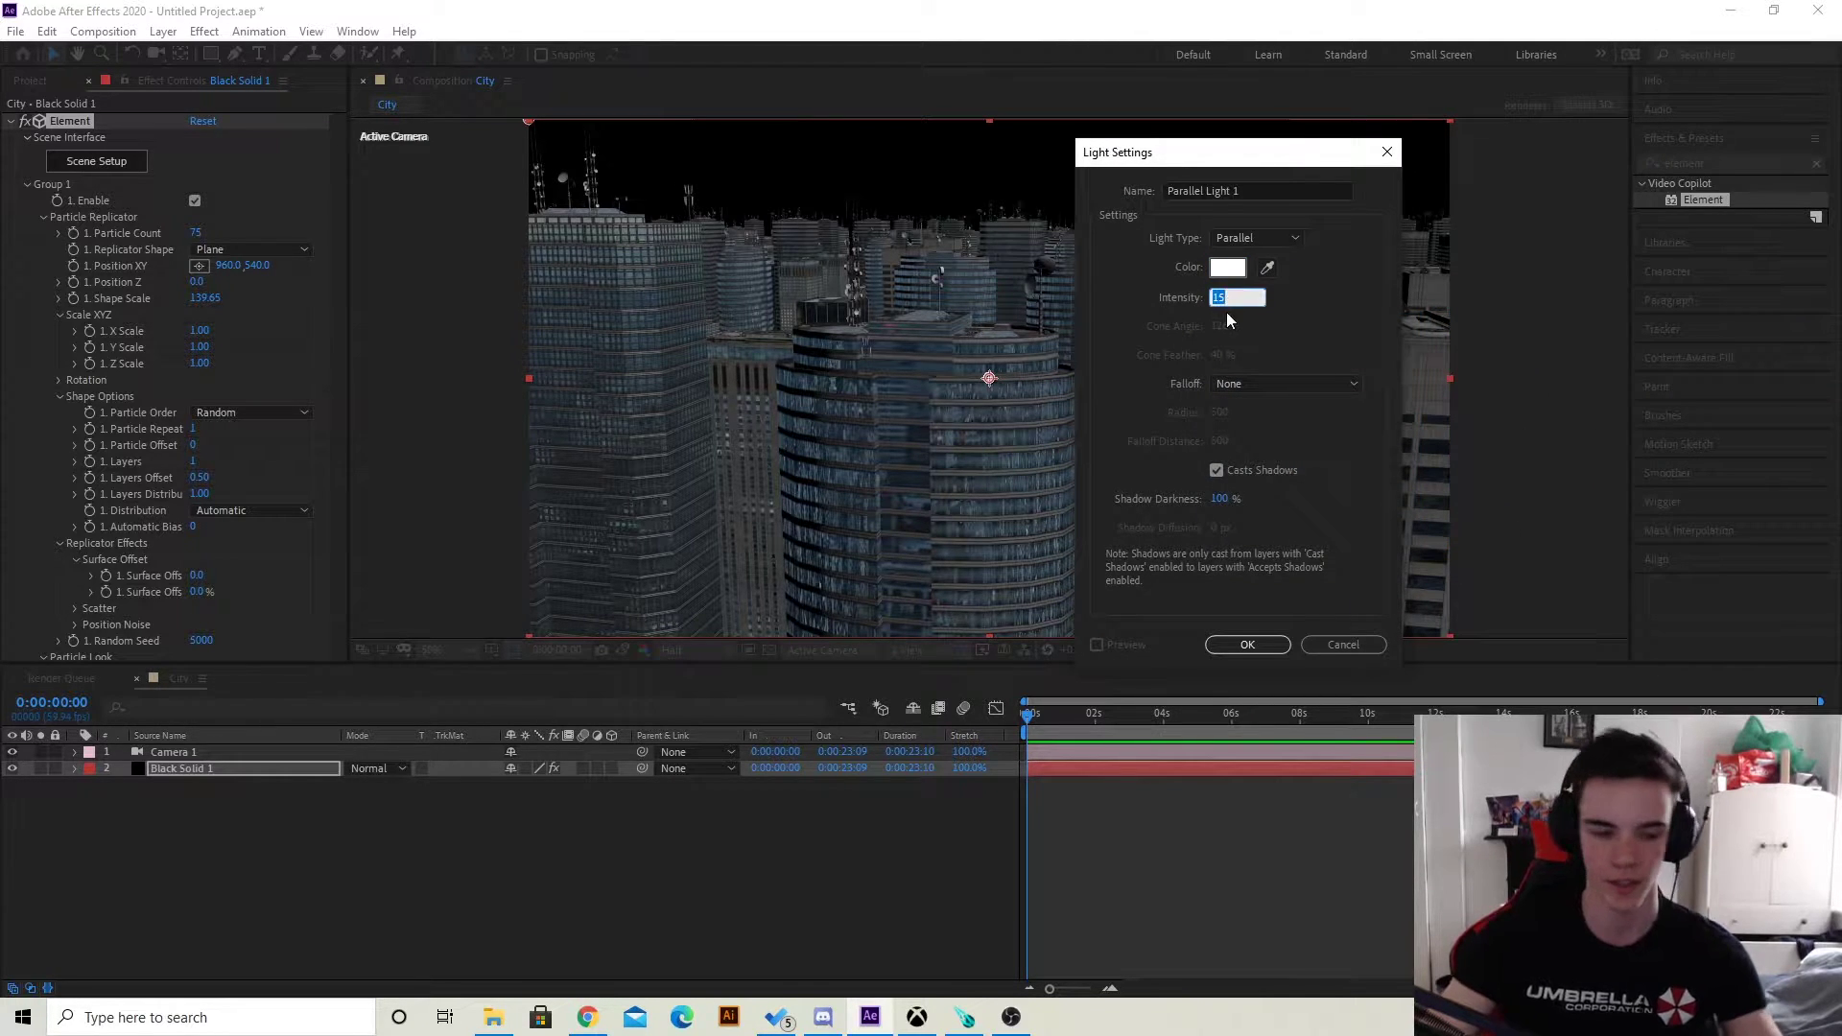
{"action": "type", "text": "150"}
{"action": "left_click", "coordinate": [1264, 642]}
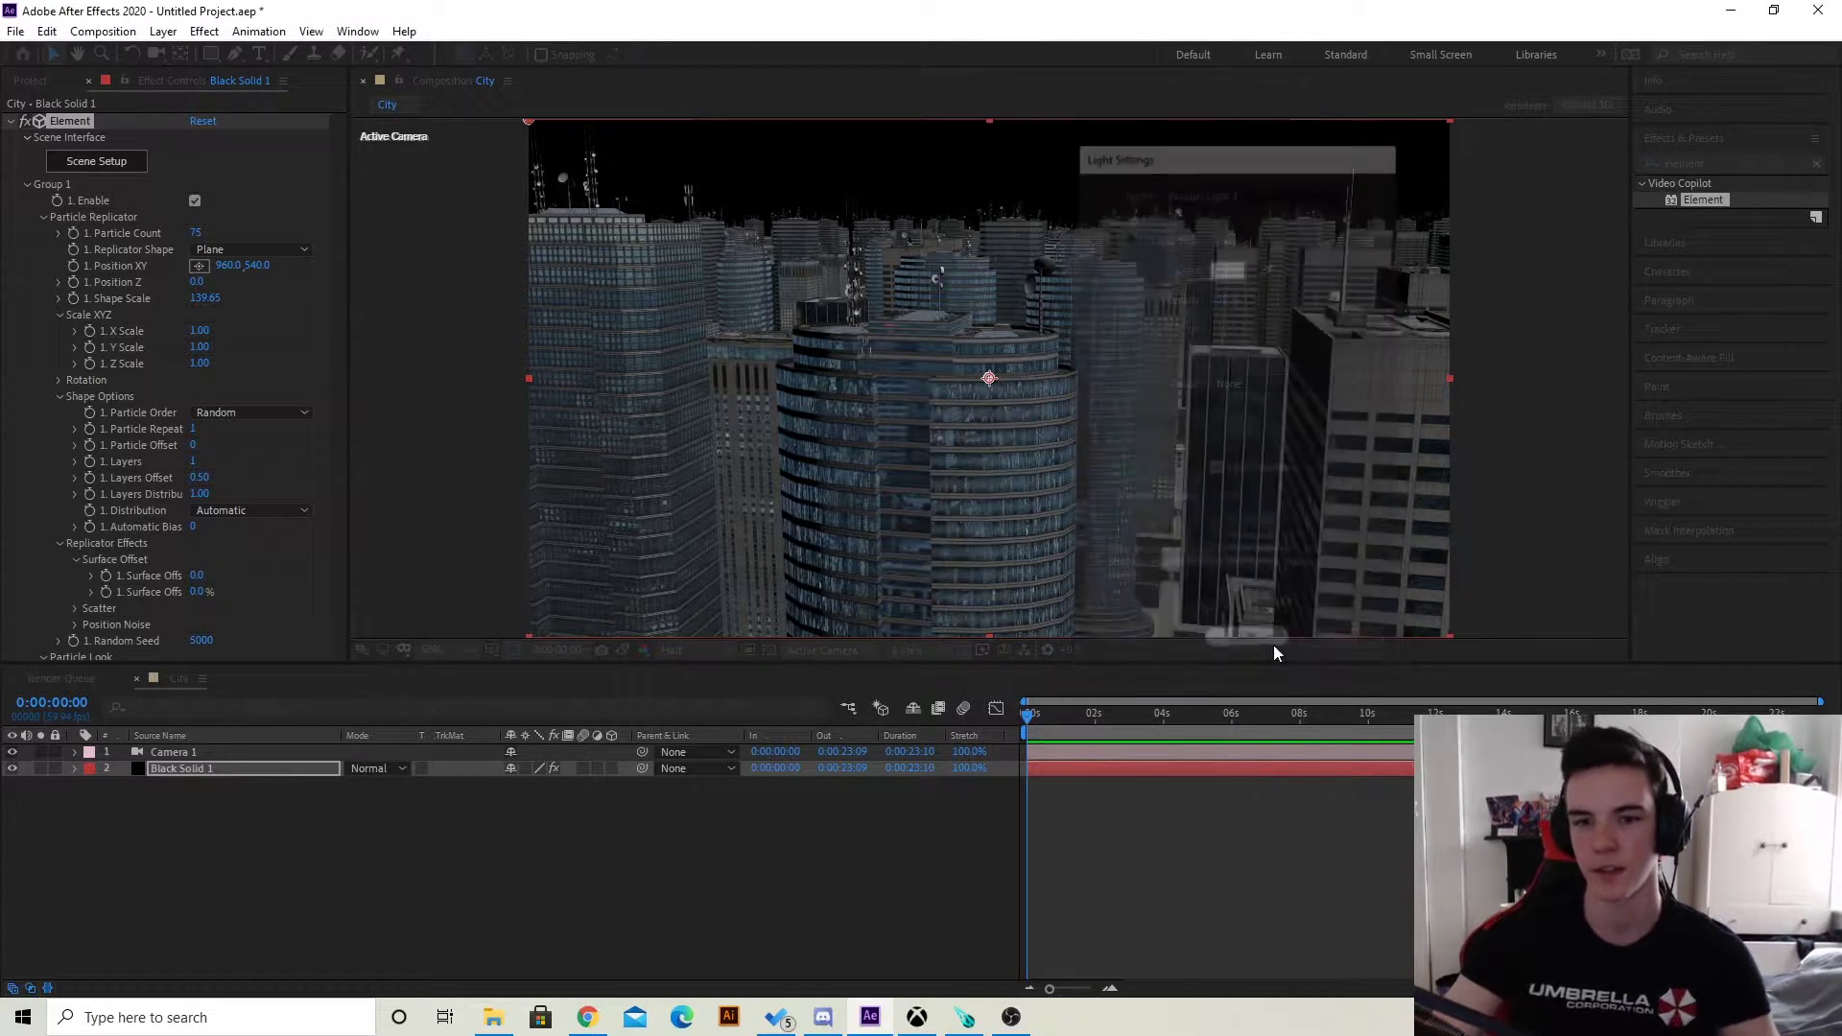
{"action": "mouse_move", "coordinate": [946, 265]}
{"action": "left_mouse_down"}
{"action": "mouse_move", "coordinate": [978, 135]}
{"action": "mouse_move", "coordinate": [929, 213]}
{"action": "mouse_move", "coordinate": [982, 246]}
{"action": "left_mouse_up"}
{"action": "key", "text": "comma"}
{"action": "key", "text": "period"}
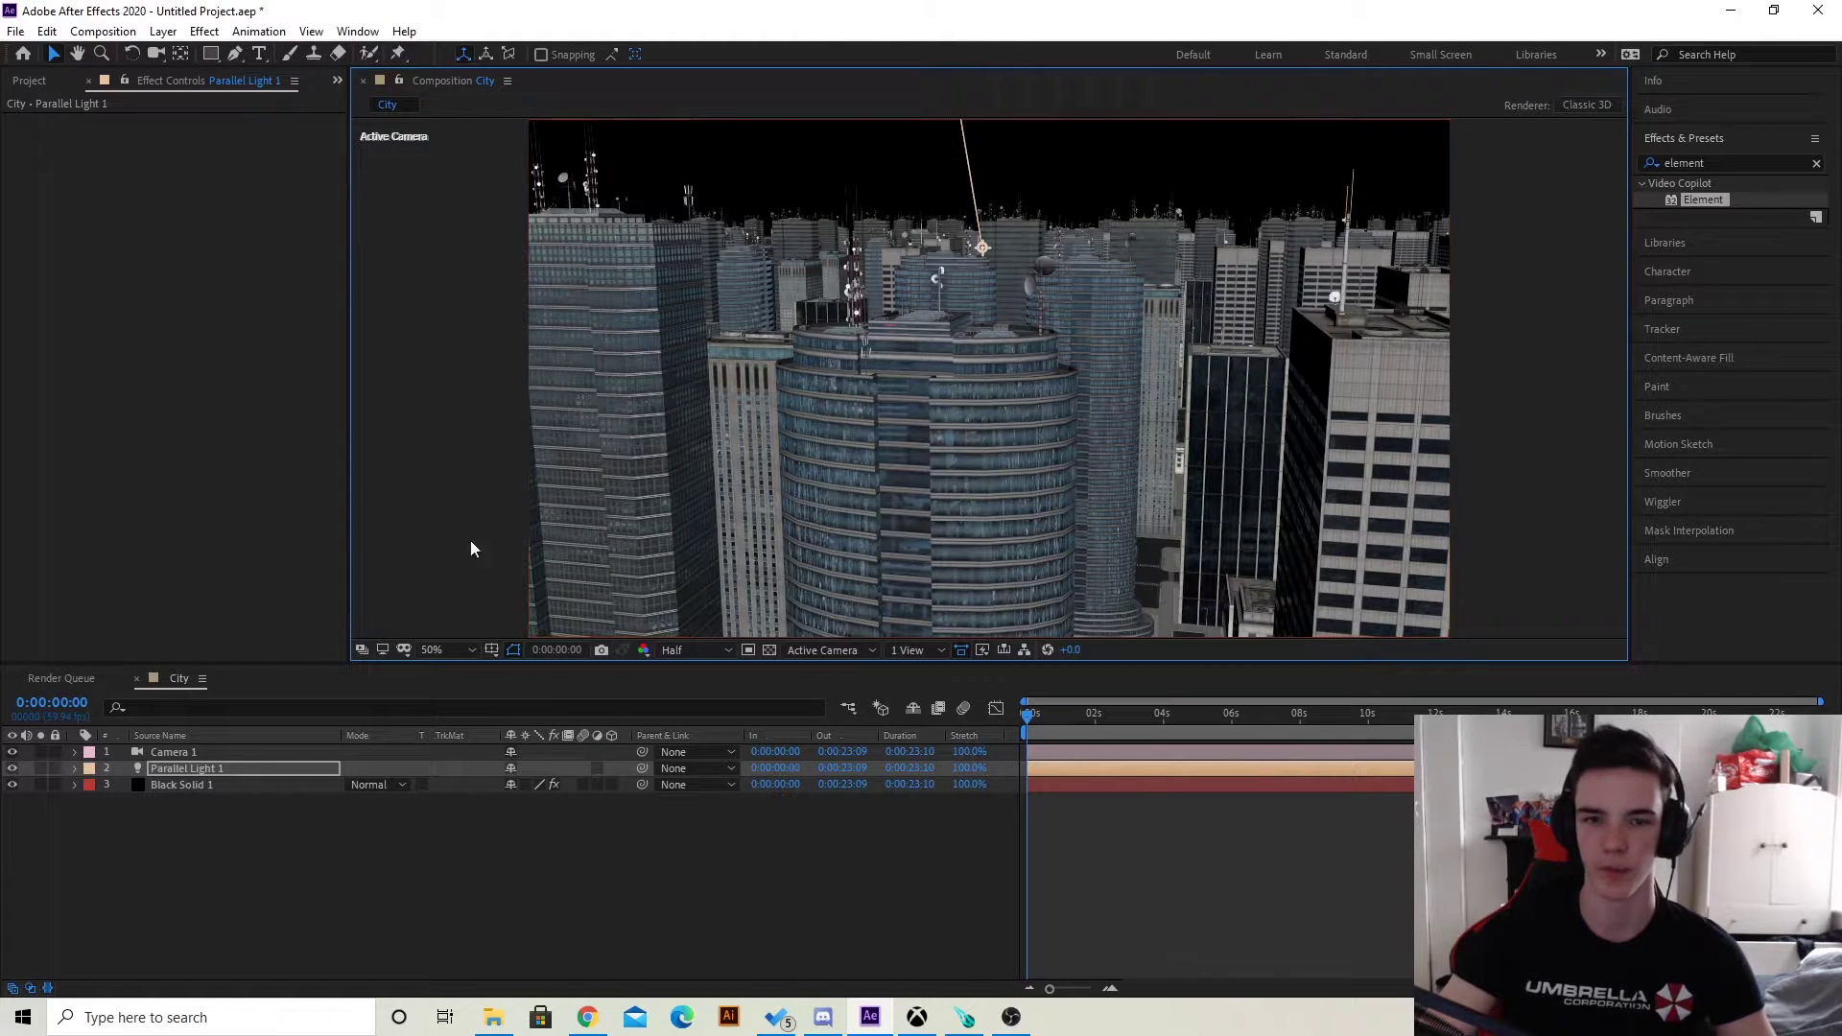
Begin a second light in the City composition with its type set to Ambient.
{"action": "right_click", "coordinate": [158, 814]}
{"action": "mouse_move", "coordinate": [343, 608]}
{"action": "left_click", "coordinate": [441, 675]}
{"action": "left_click", "coordinate": [1256, 238]}
{"action": "left_click", "coordinate": [1251, 320]}
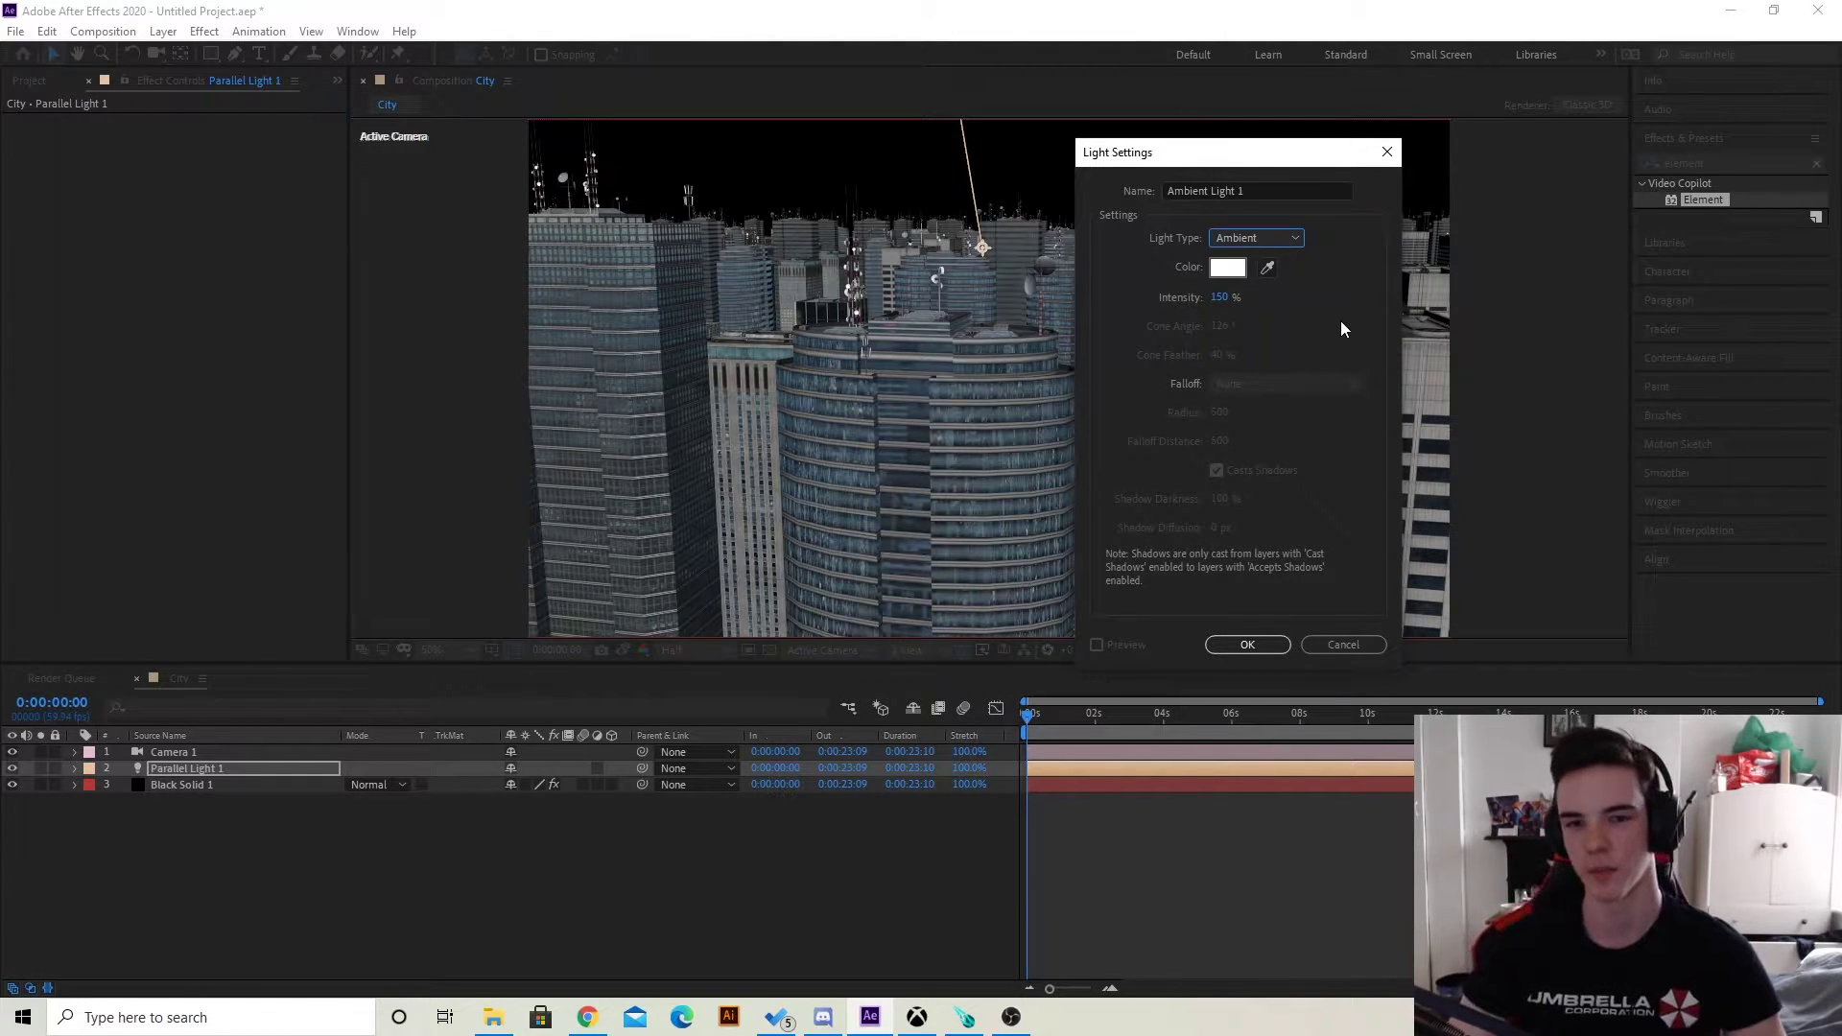
Set the ambient light's color to a light blue.
{"action": "left_click", "coordinate": [1228, 267]}
{"action": "left_click_drag", "start_coordinate": [1441, 427], "coordinate": [1441, 410]}
{"action": "left_click_drag", "start_coordinate": [1220, 322], "coordinate": [1337, 311]}
{"action": "left_click", "coordinate": [1594, 314]}
{"action": "left_click", "coordinate": [1228, 268]}
{"action": "left_click_drag", "start_coordinate": [1337, 332], "coordinate": [1352, 332]}
{"action": "left_click", "coordinate": [1603, 336]}
Set the ambient light's intensity to 50% and create it.
{"action": "left_click", "coordinate": [1218, 297]}
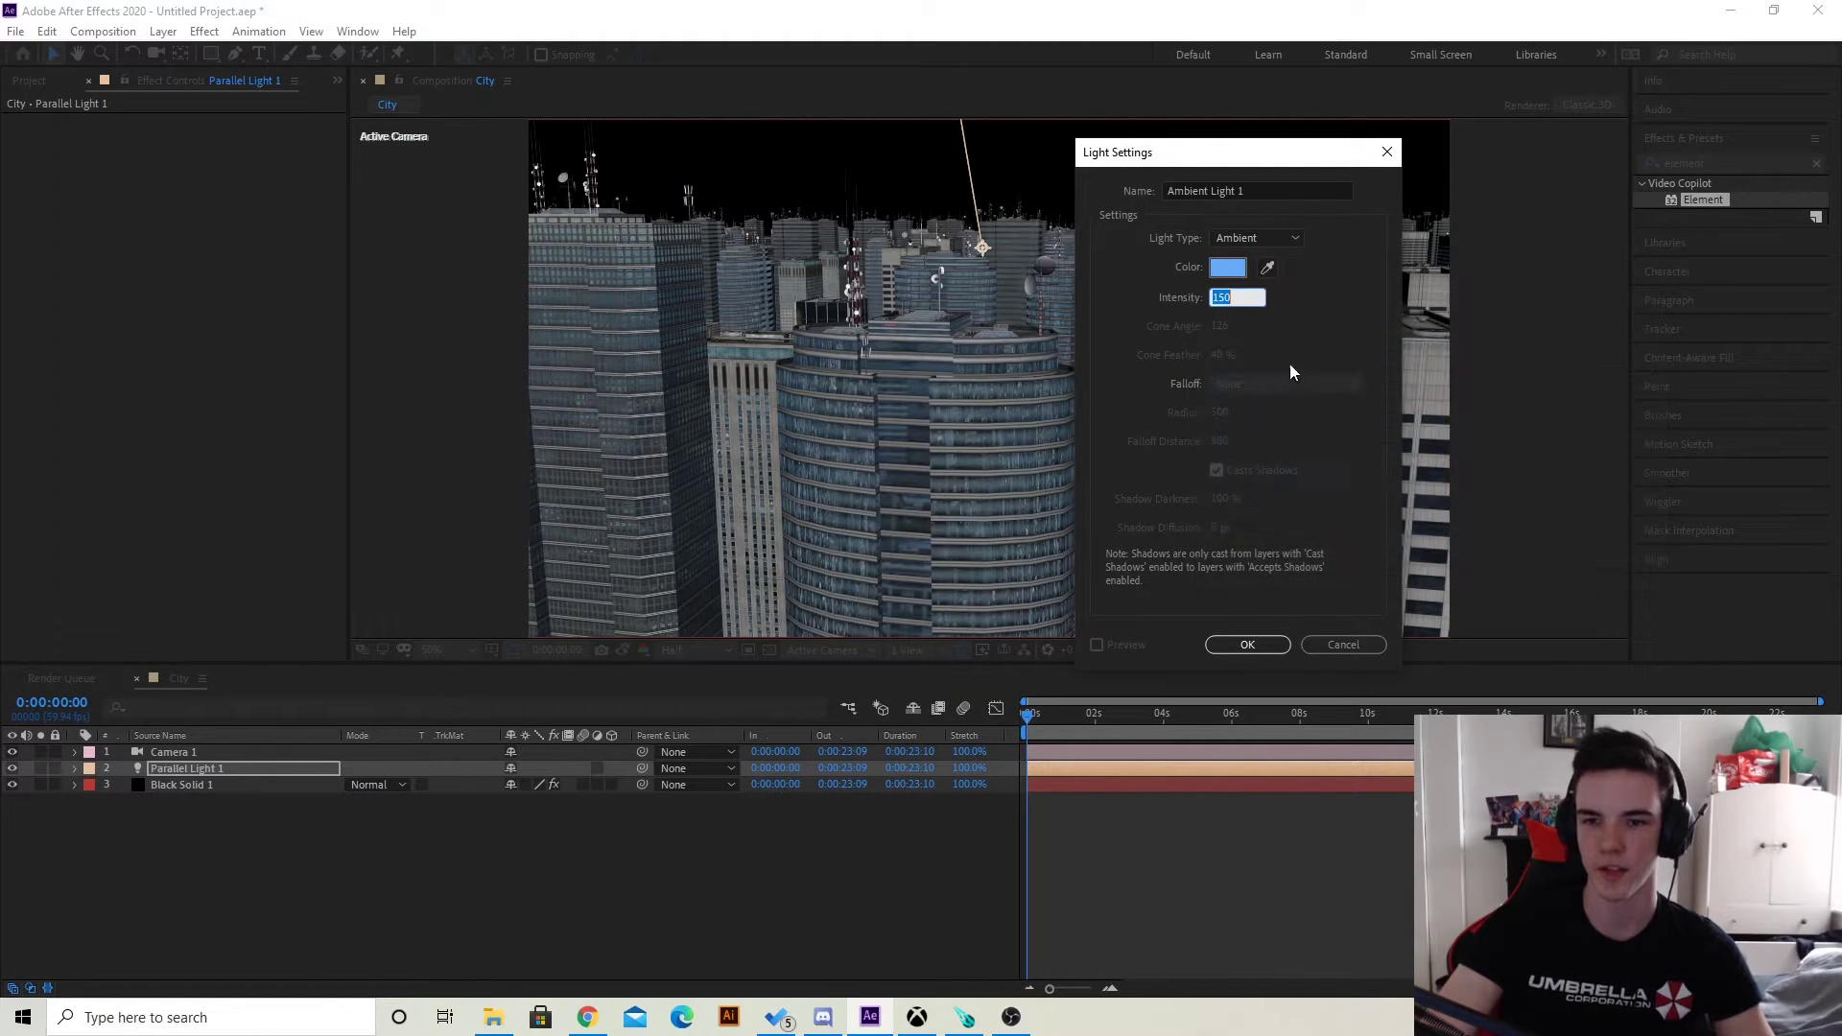
{"action": "type", "text": "50"}
{"action": "key", "text": "Return"}
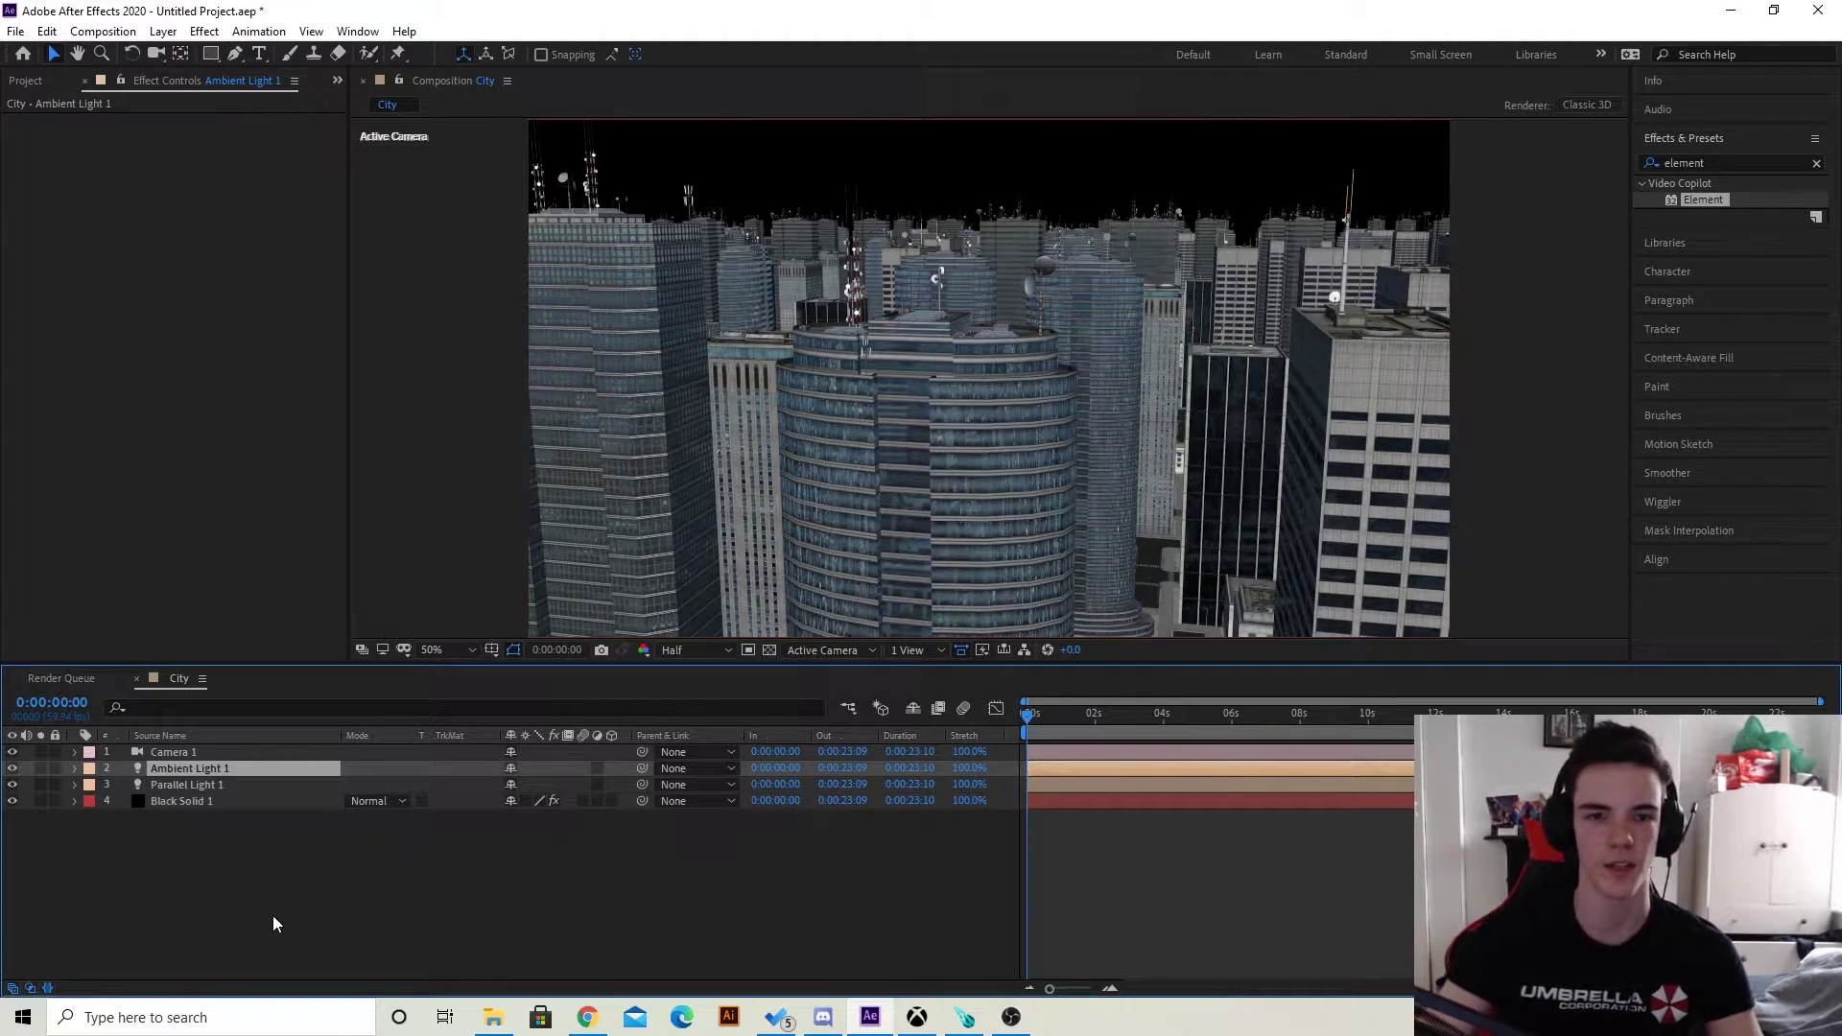
Bring light_skyline_4k from the City footage folder into the City composition and place it below Black Solid 1.
{"action": "left_click", "coordinate": [493, 1017]}
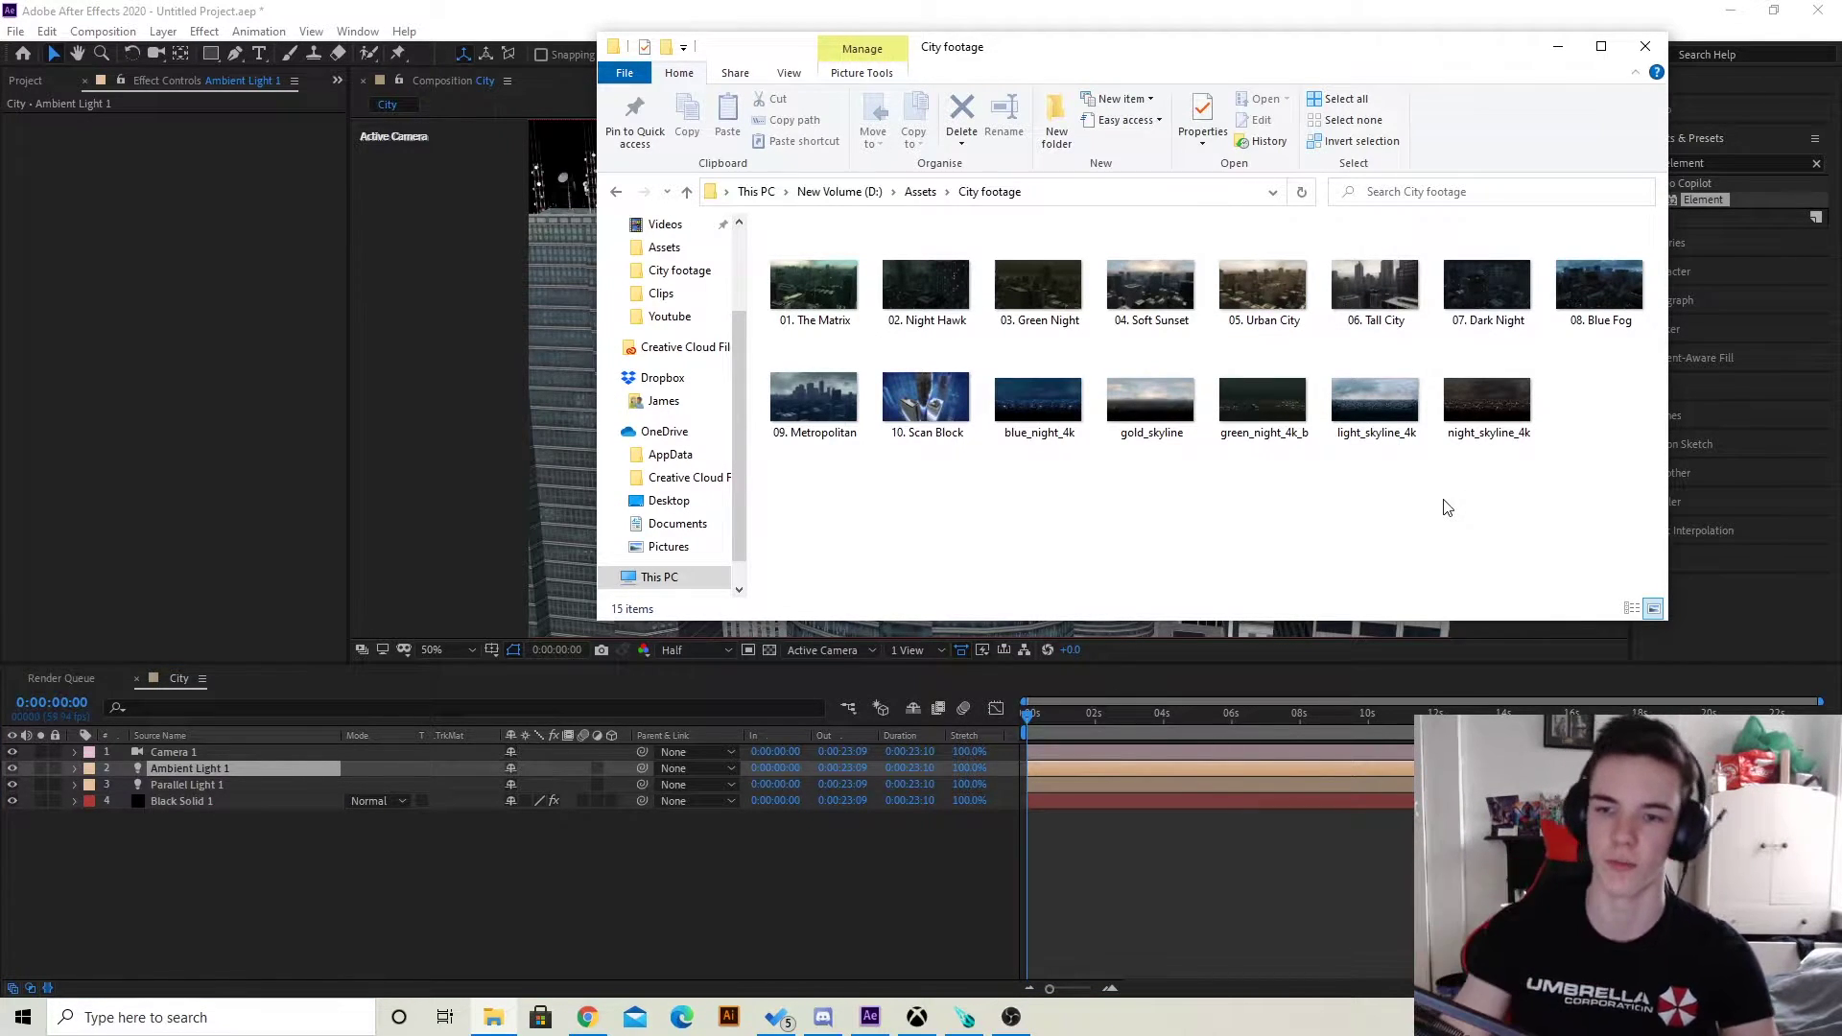
{"action": "left_click_drag", "start_coordinate": [1375, 398], "coordinate": [428, 878]}
{"action": "left_click_drag", "start_coordinate": [234, 753], "coordinate": [349, 861]}
Make the light_skyline_4k.jpg layer a 3D layer.
{"action": "left_click", "coordinate": [597, 817]}
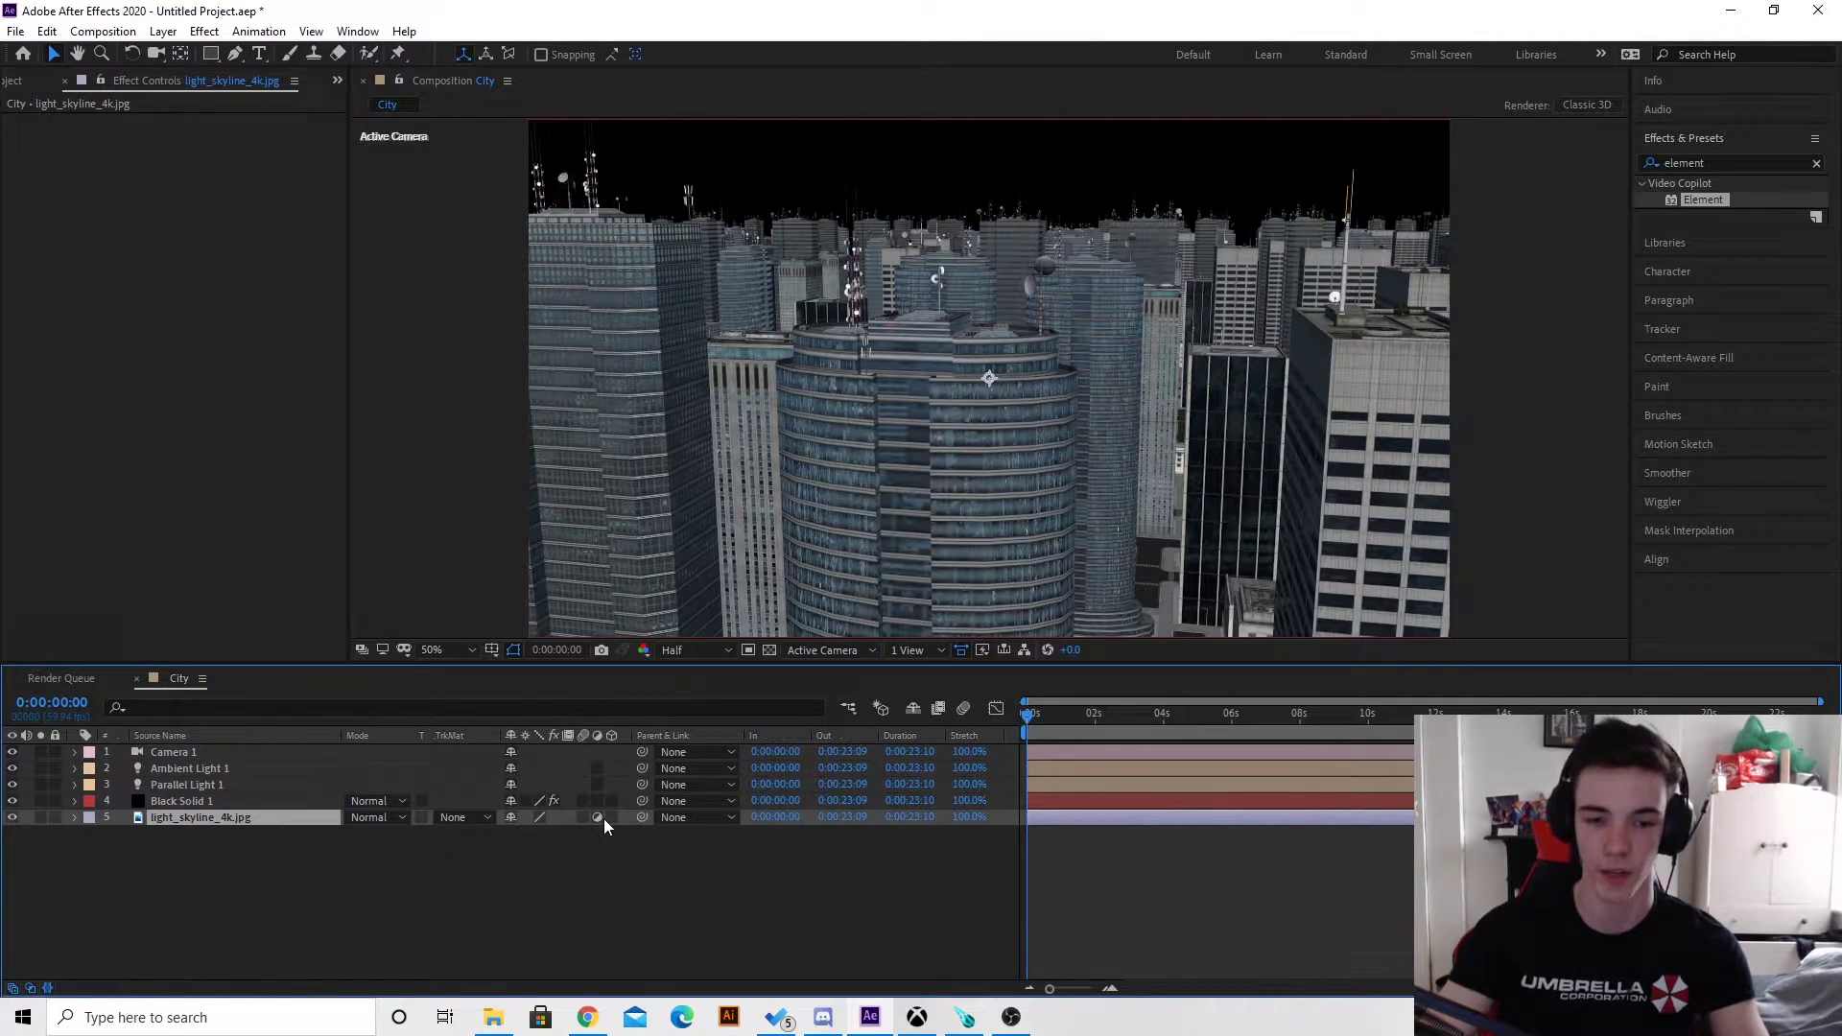
{"action": "left_click", "coordinate": [611, 817]}
{"action": "key", "text": "a"}
{"action": "key", "text": "a"}
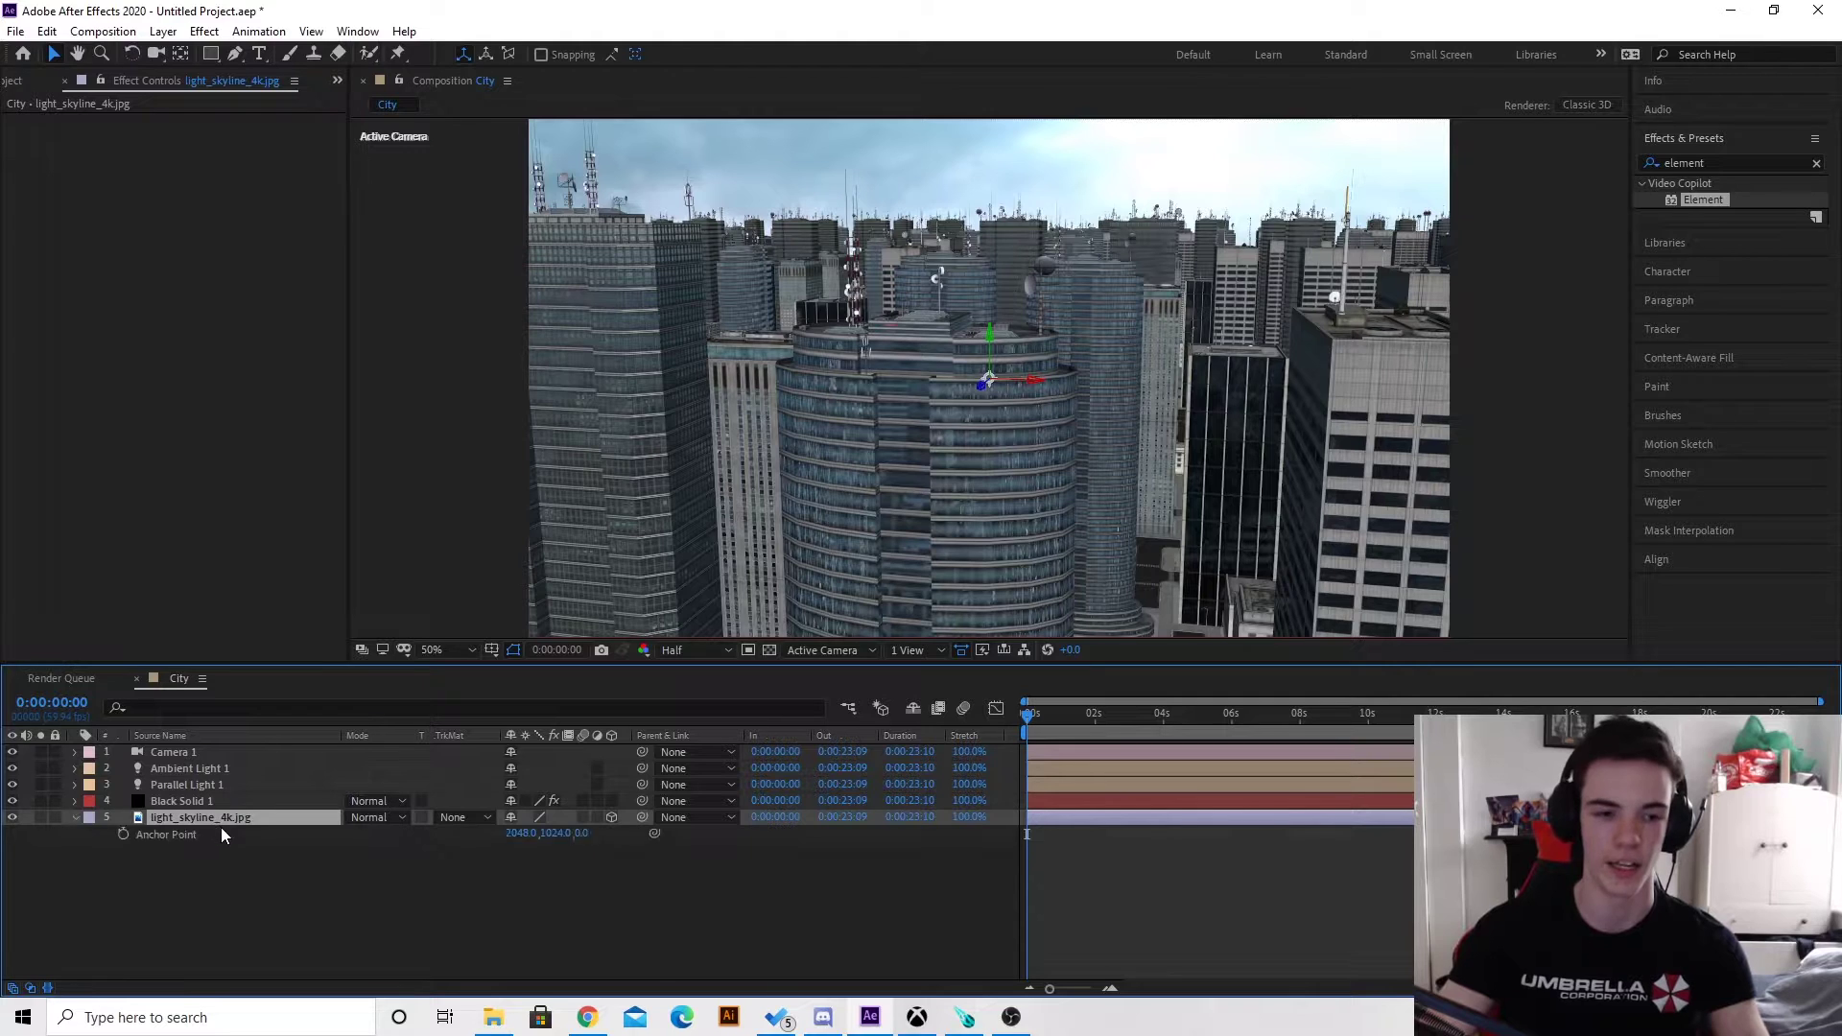
{"action": "left_click", "coordinate": [514, 899]}
{"action": "key", "text": "a"}
{"action": "key", "text": "a"}
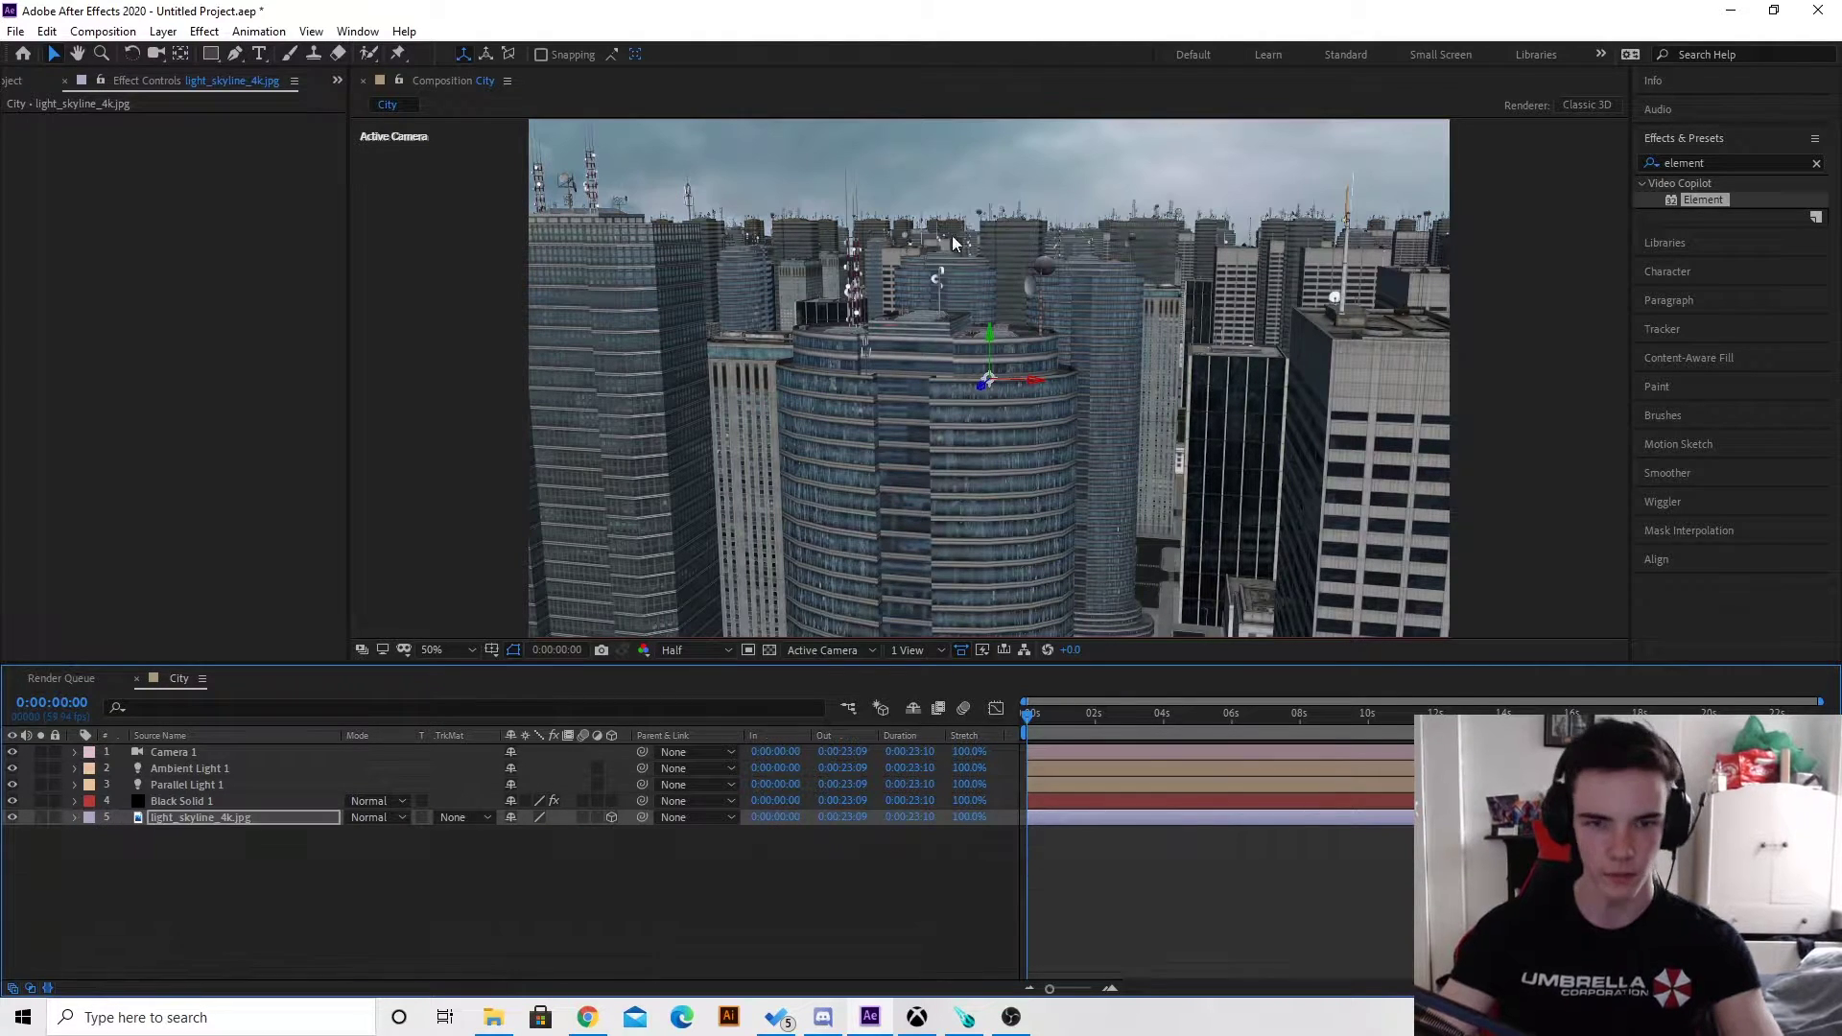
Push the skyline image back in depth behind the buildings and adjust its height so its horizon meets the rooftops.
{"action": "left_click_drag", "start_coordinate": [978, 392], "coordinate": [725, 492]}
{"action": "left_click_drag", "start_coordinate": [858, 412], "coordinate": [383, 575]}
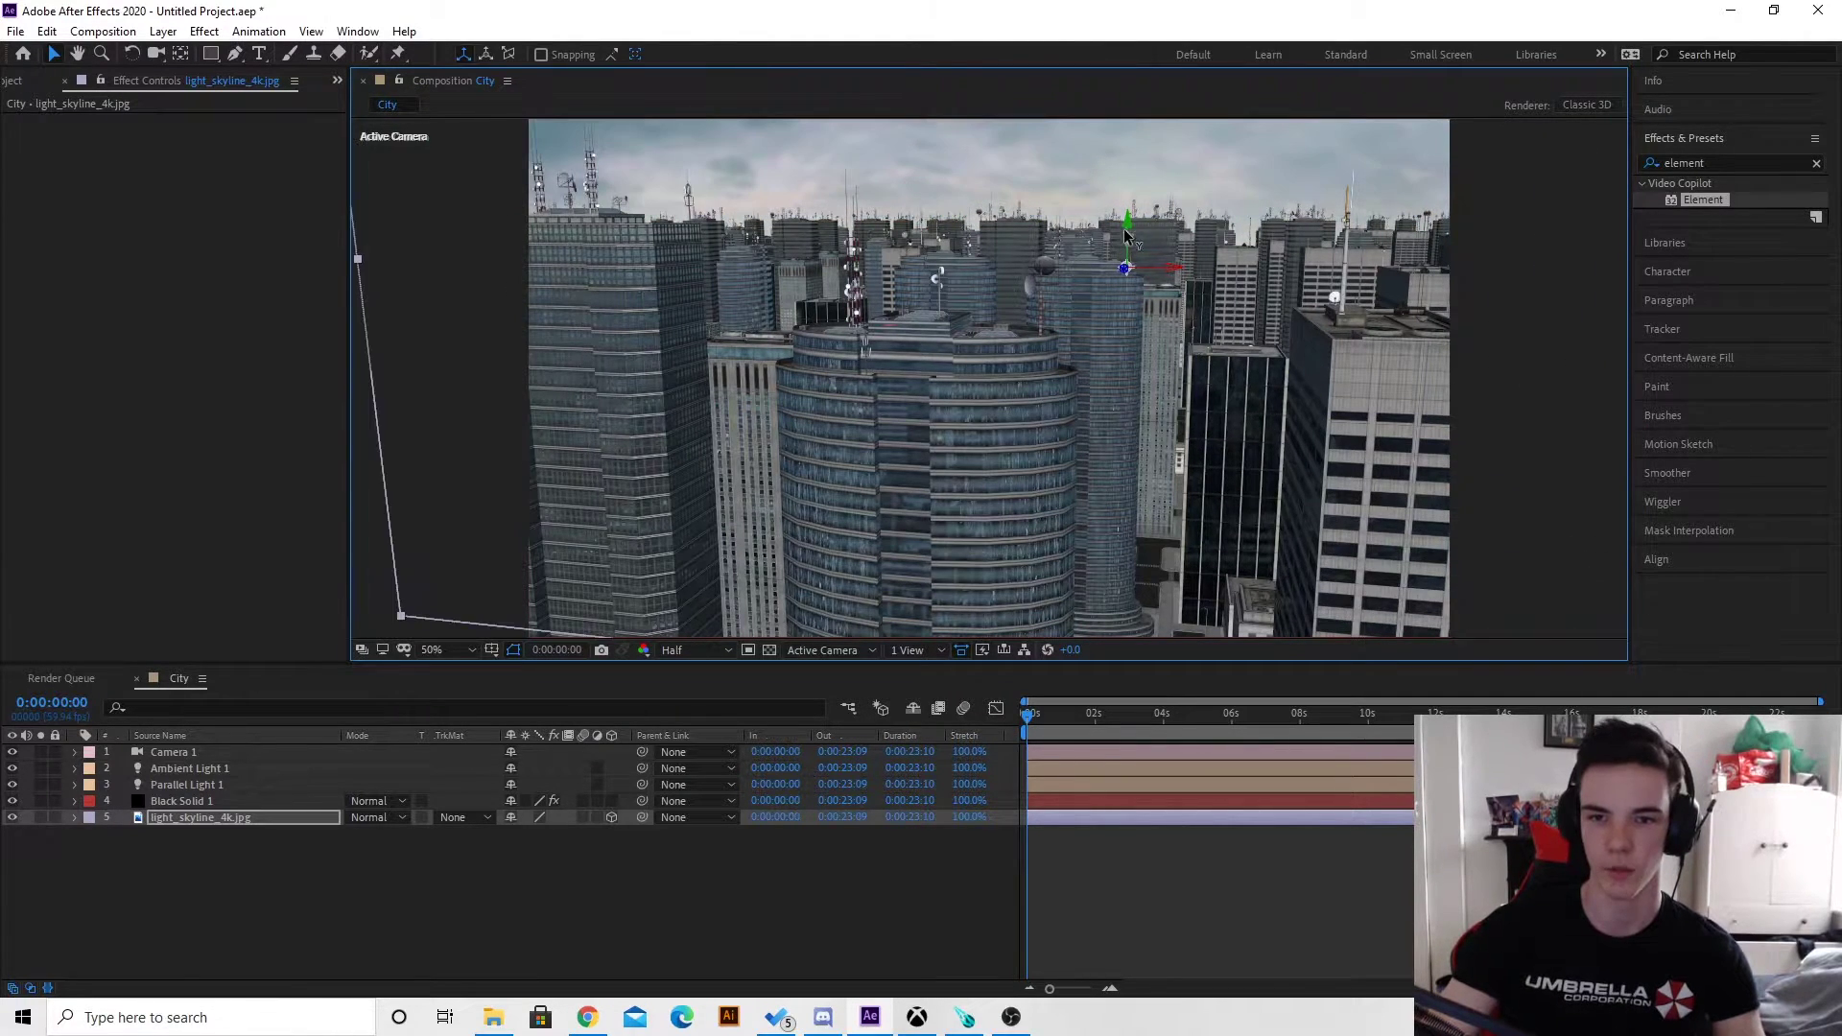
{"action": "left_click_drag", "start_coordinate": [1125, 239], "coordinate": [1144, 7]}
{"action": "mouse_move", "coordinate": [1130, 146]}
{"action": "left_mouse_down"}
{"action": "mouse_move", "coordinate": [1131, 128]}
{"action": "mouse_move", "coordinate": [1133, 165]}
{"action": "left_mouse_up"}
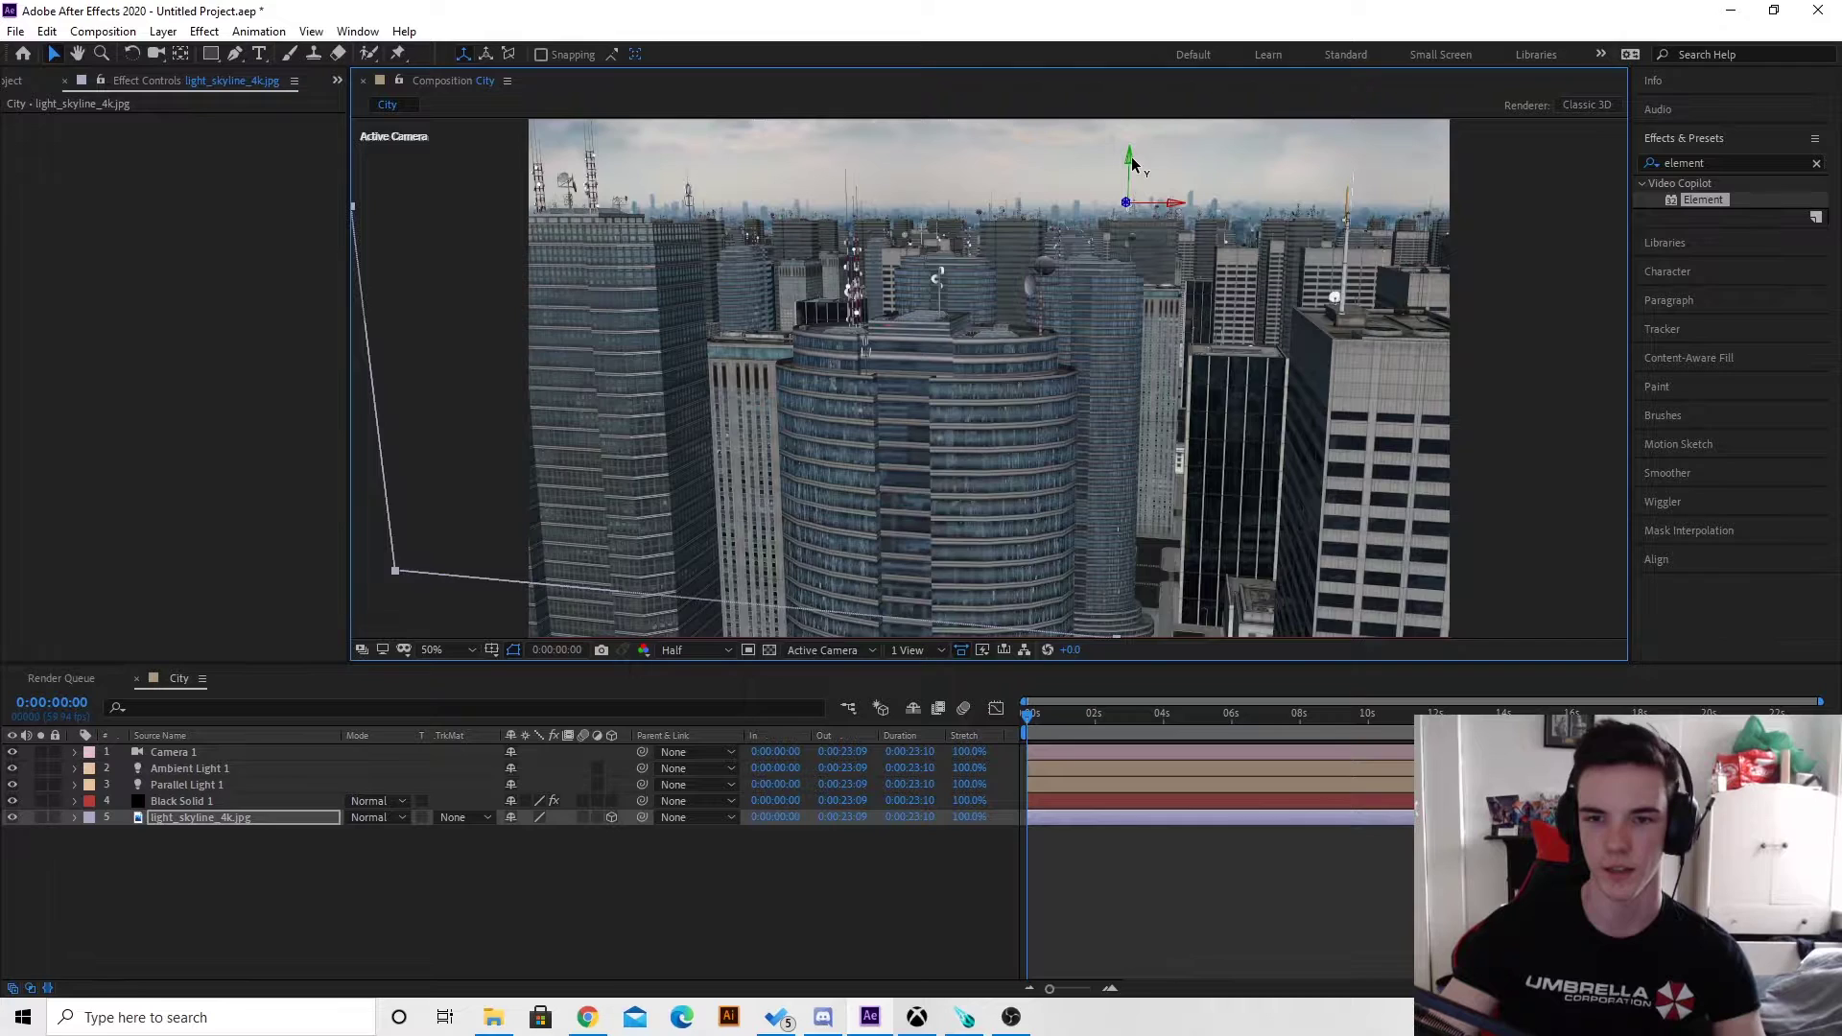
Enable fog in Element's render settings on Black Solid 1 and sample the fog color from the skyline near the horizon.
{"action": "left_click", "coordinate": [184, 800]}
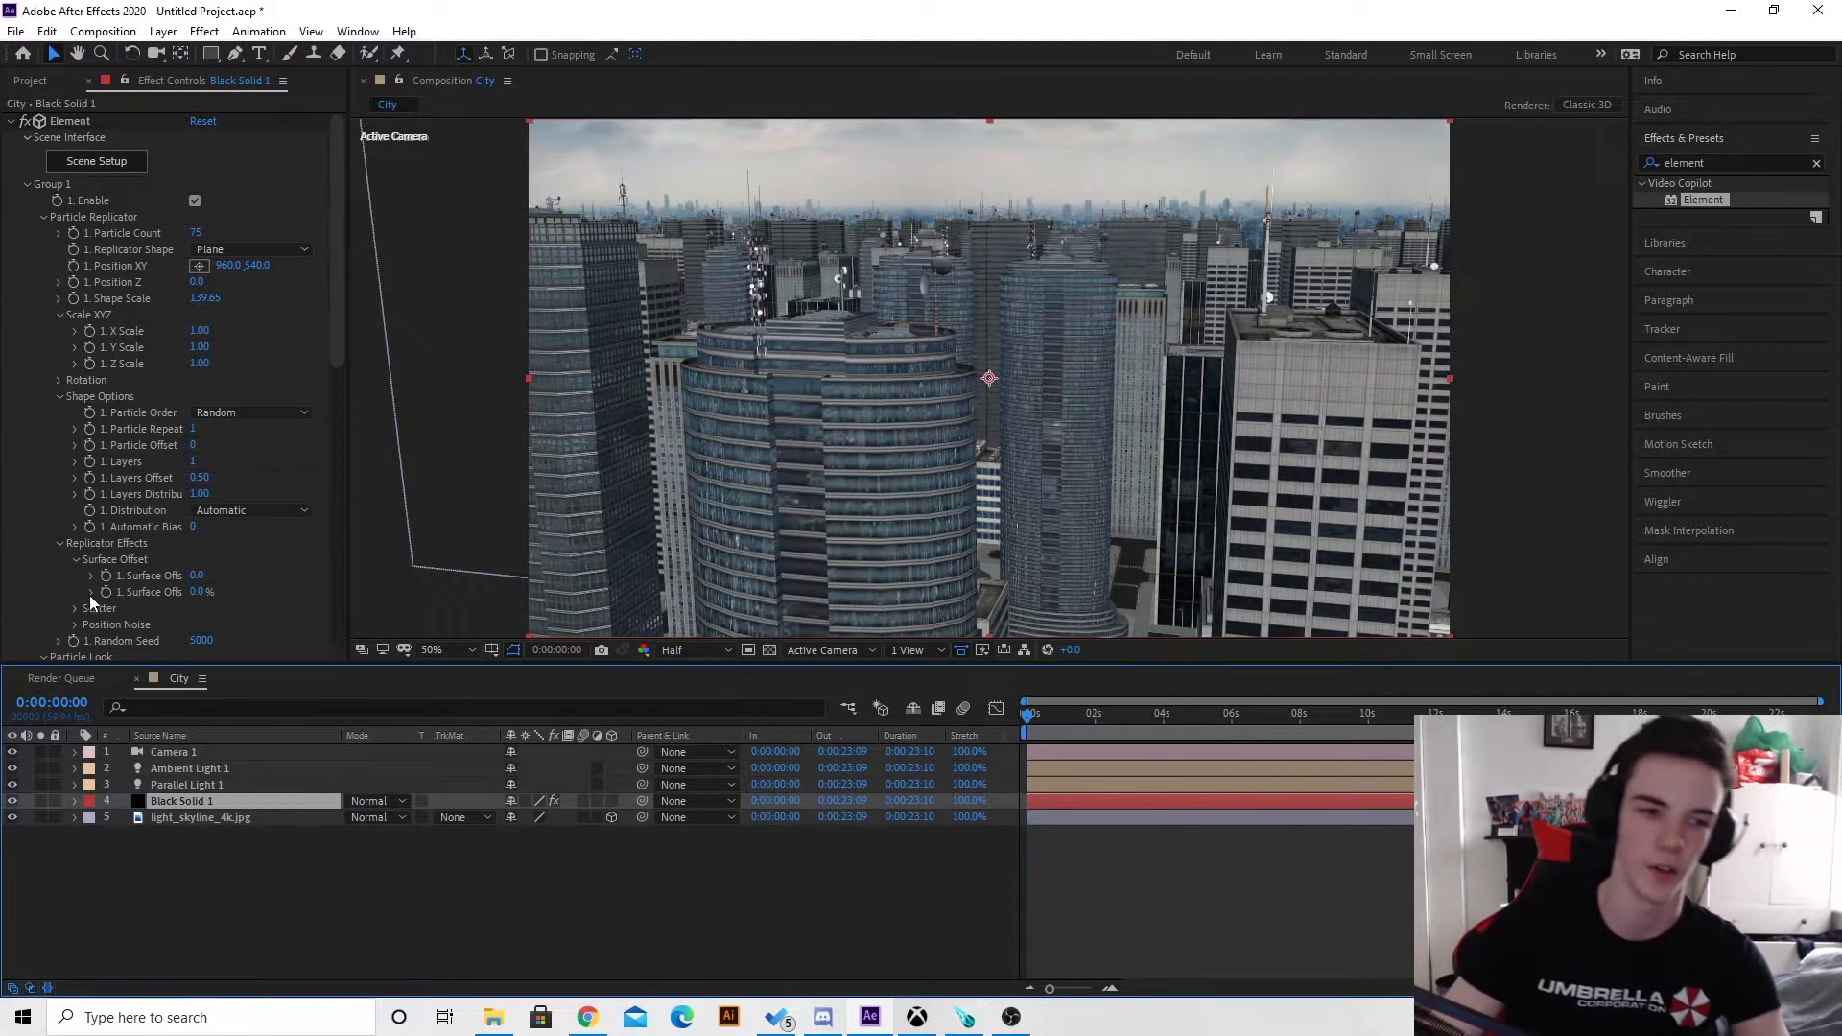
{"action": "left_click", "coordinate": [42, 216]}
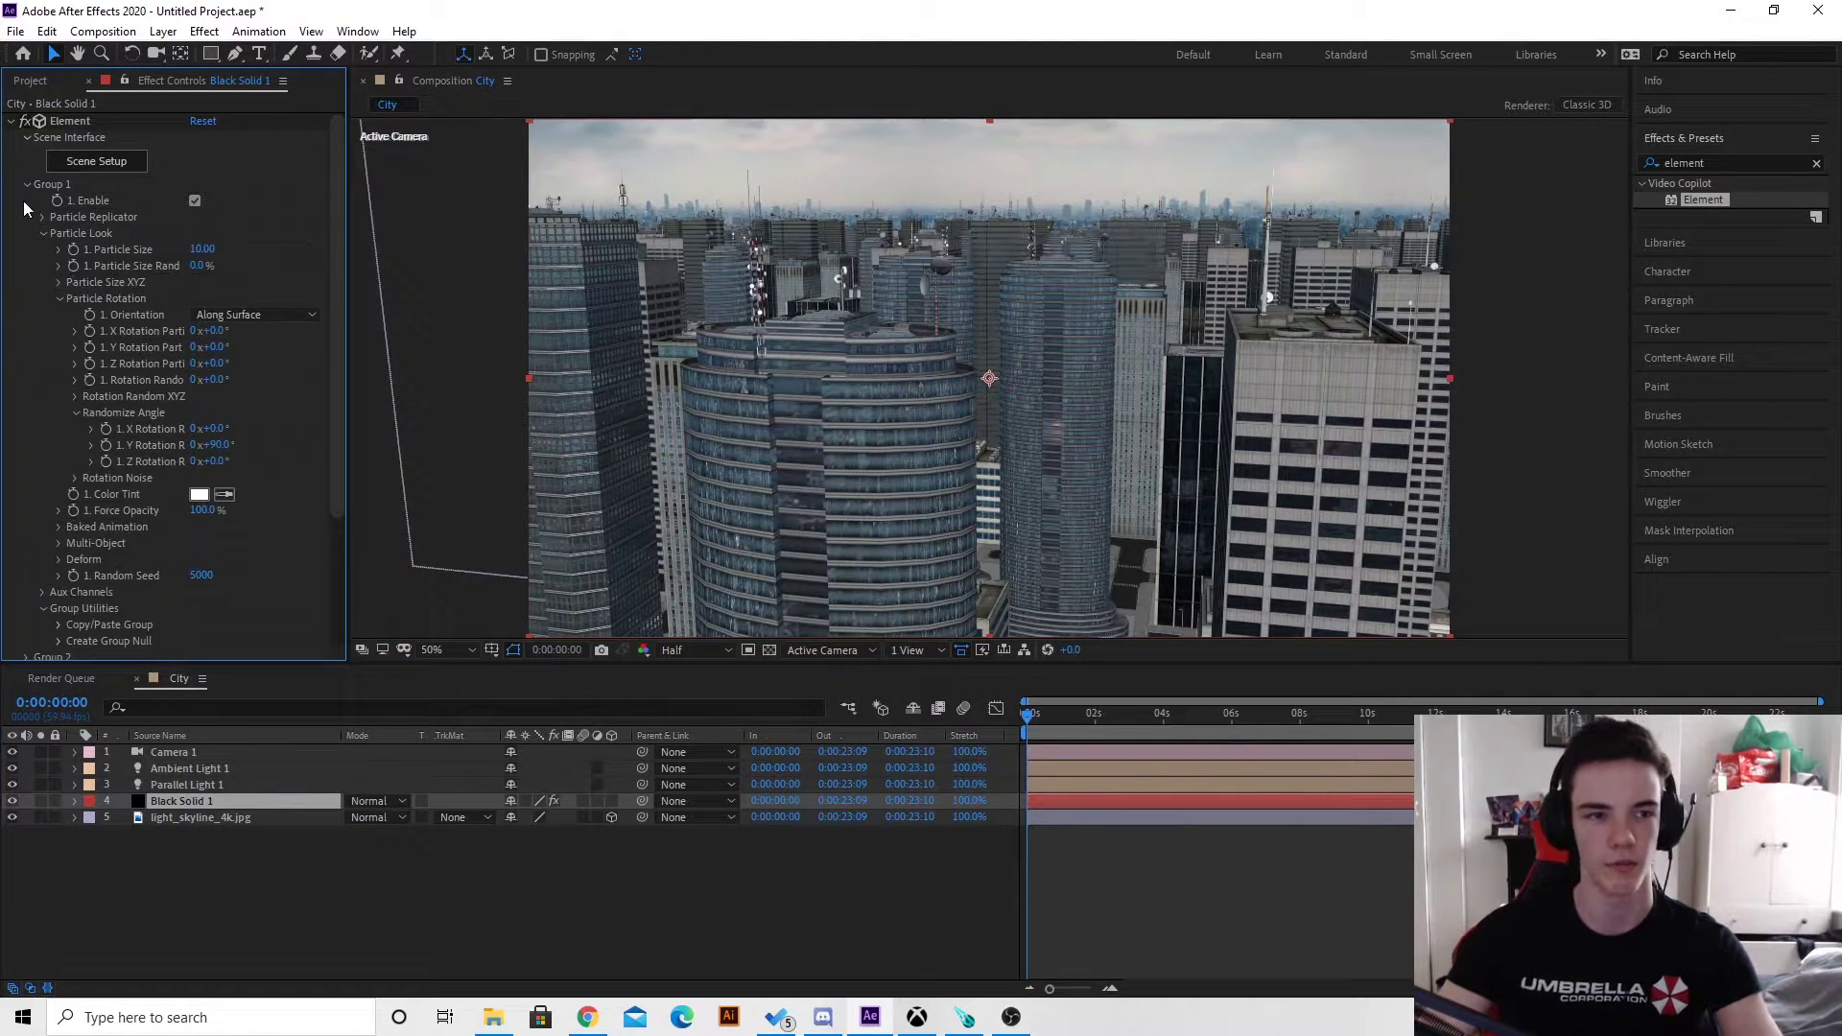
{"action": "left_click", "coordinate": [26, 184]}
{"action": "left_click", "coordinate": [27, 331]}
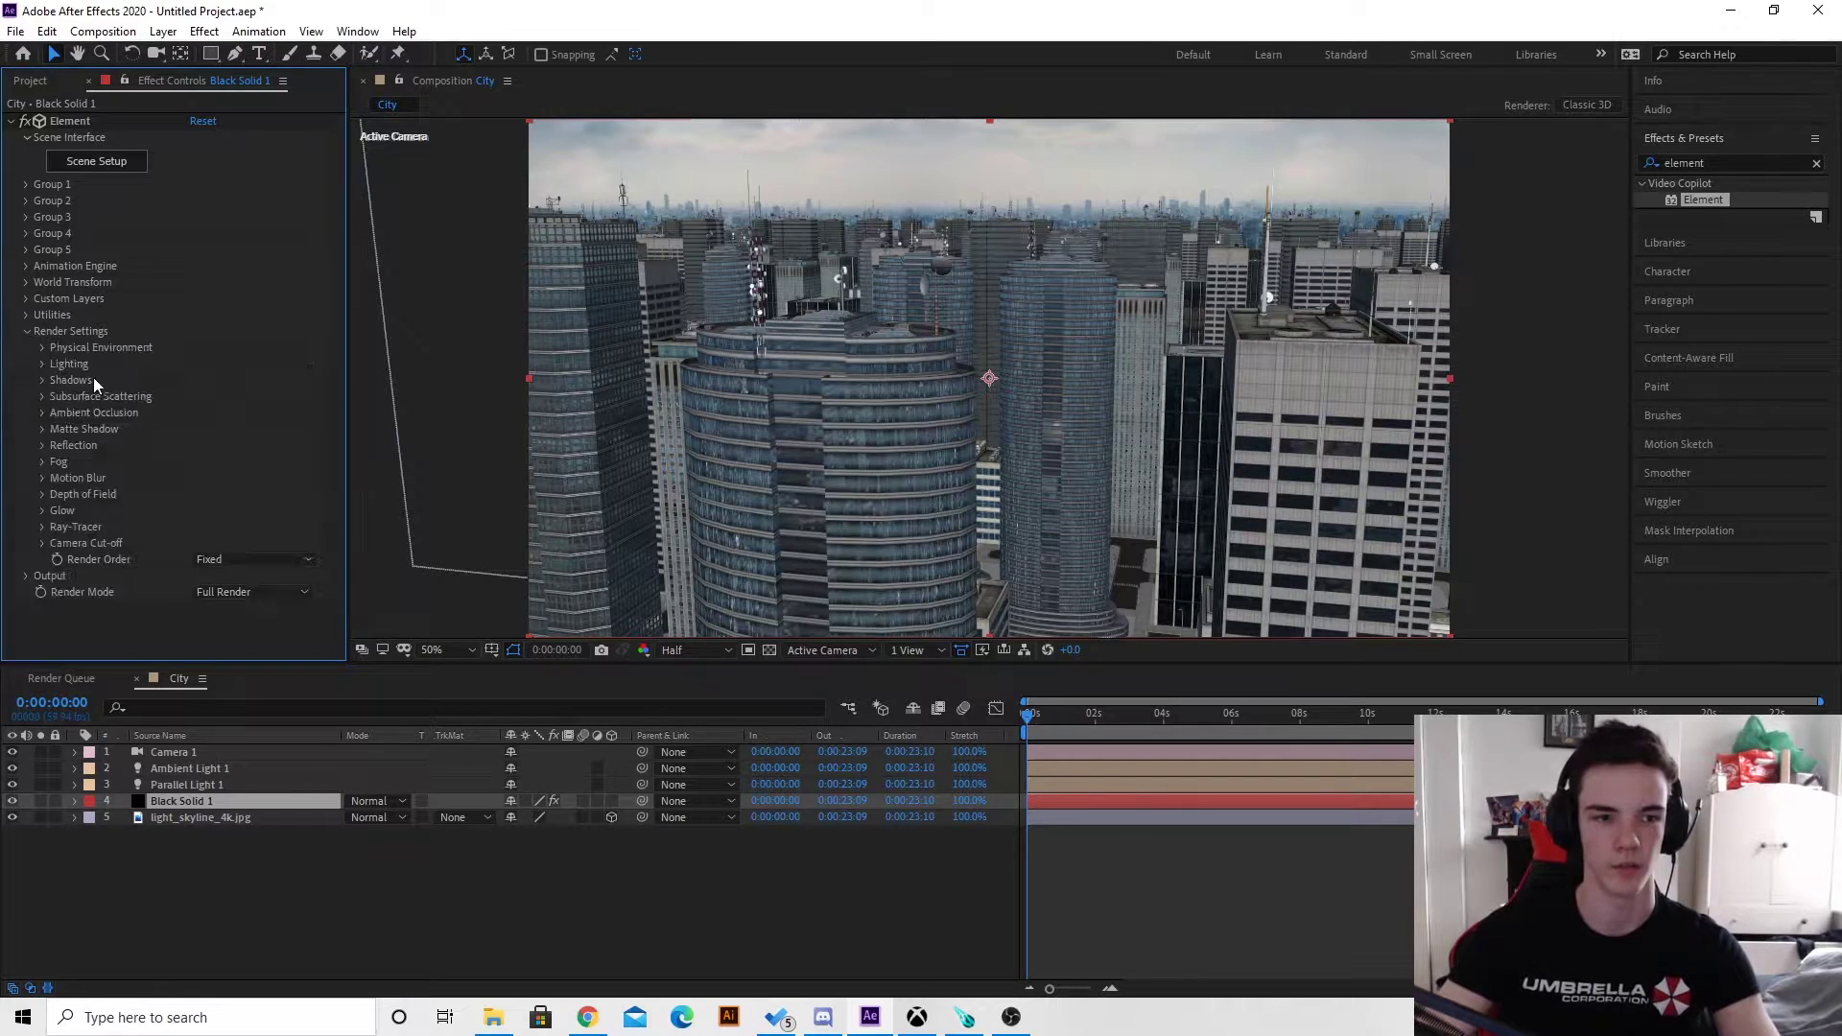
{"action": "left_click", "coordinate": [41, 463]}
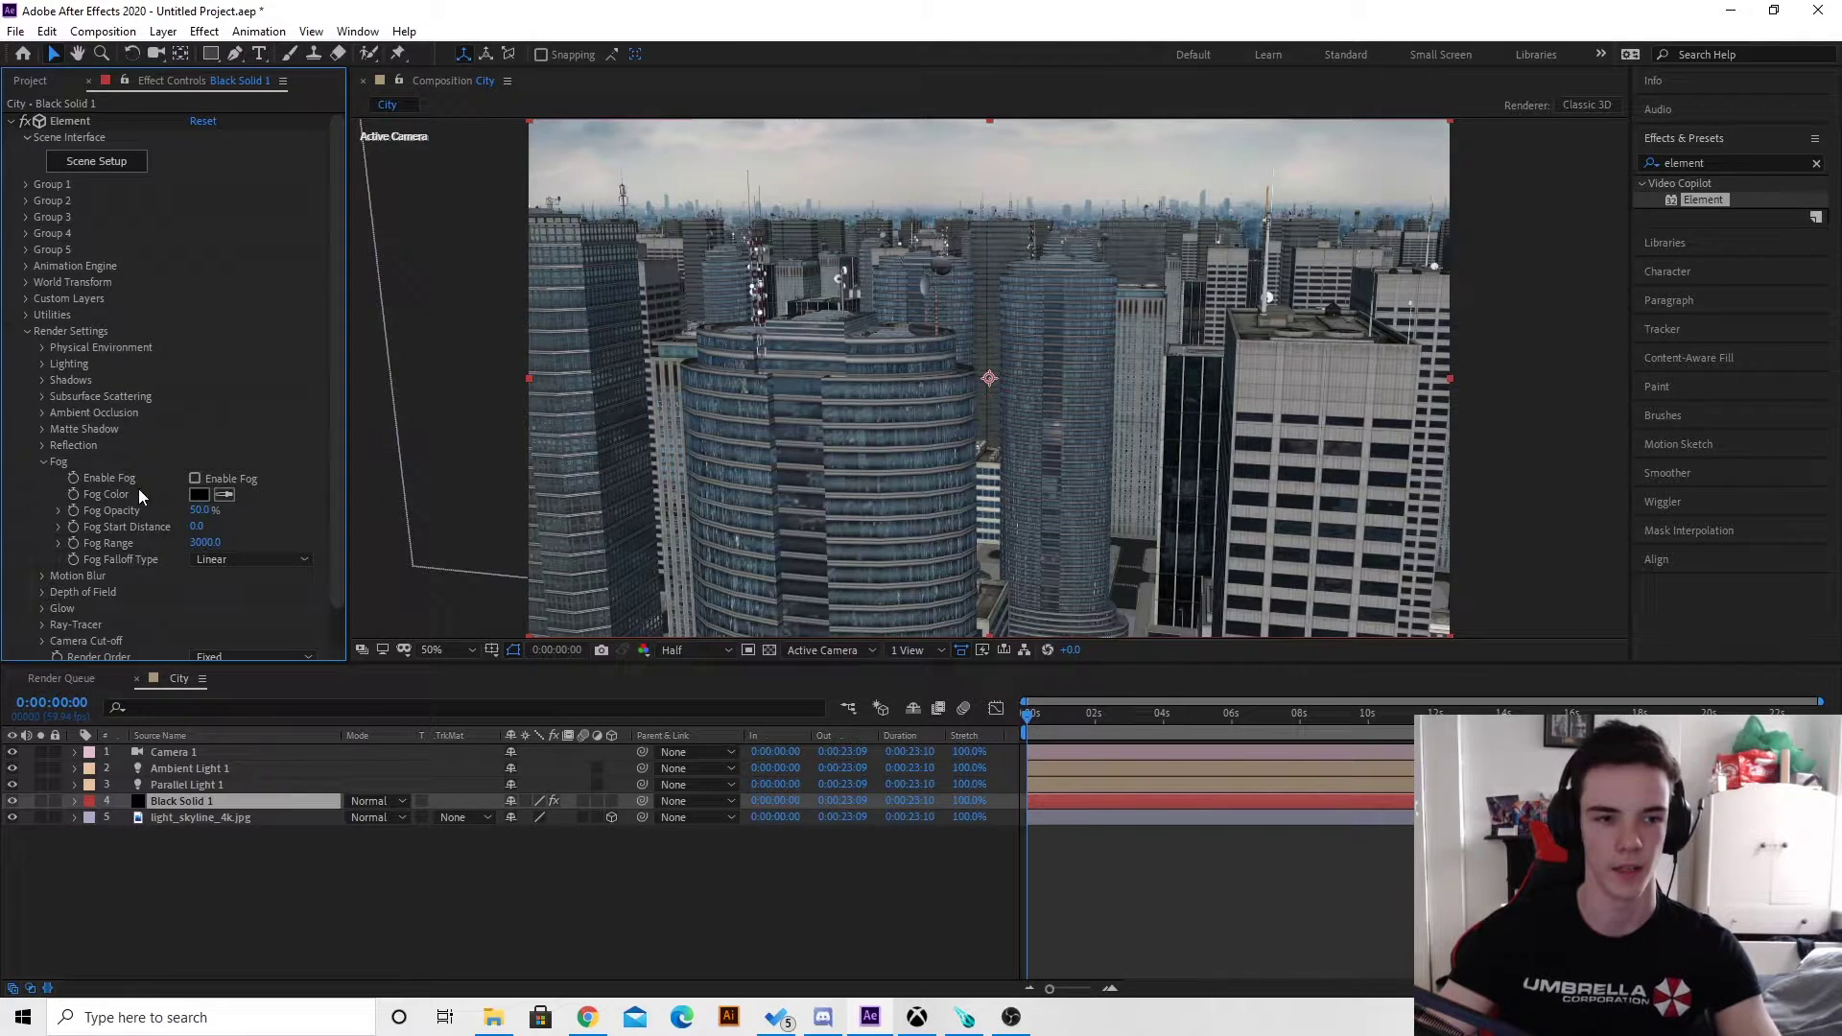
{"action": "left_click", "coordinate": [194, 478]}
{"action": "left_click", "coordinate": [225, 494]}
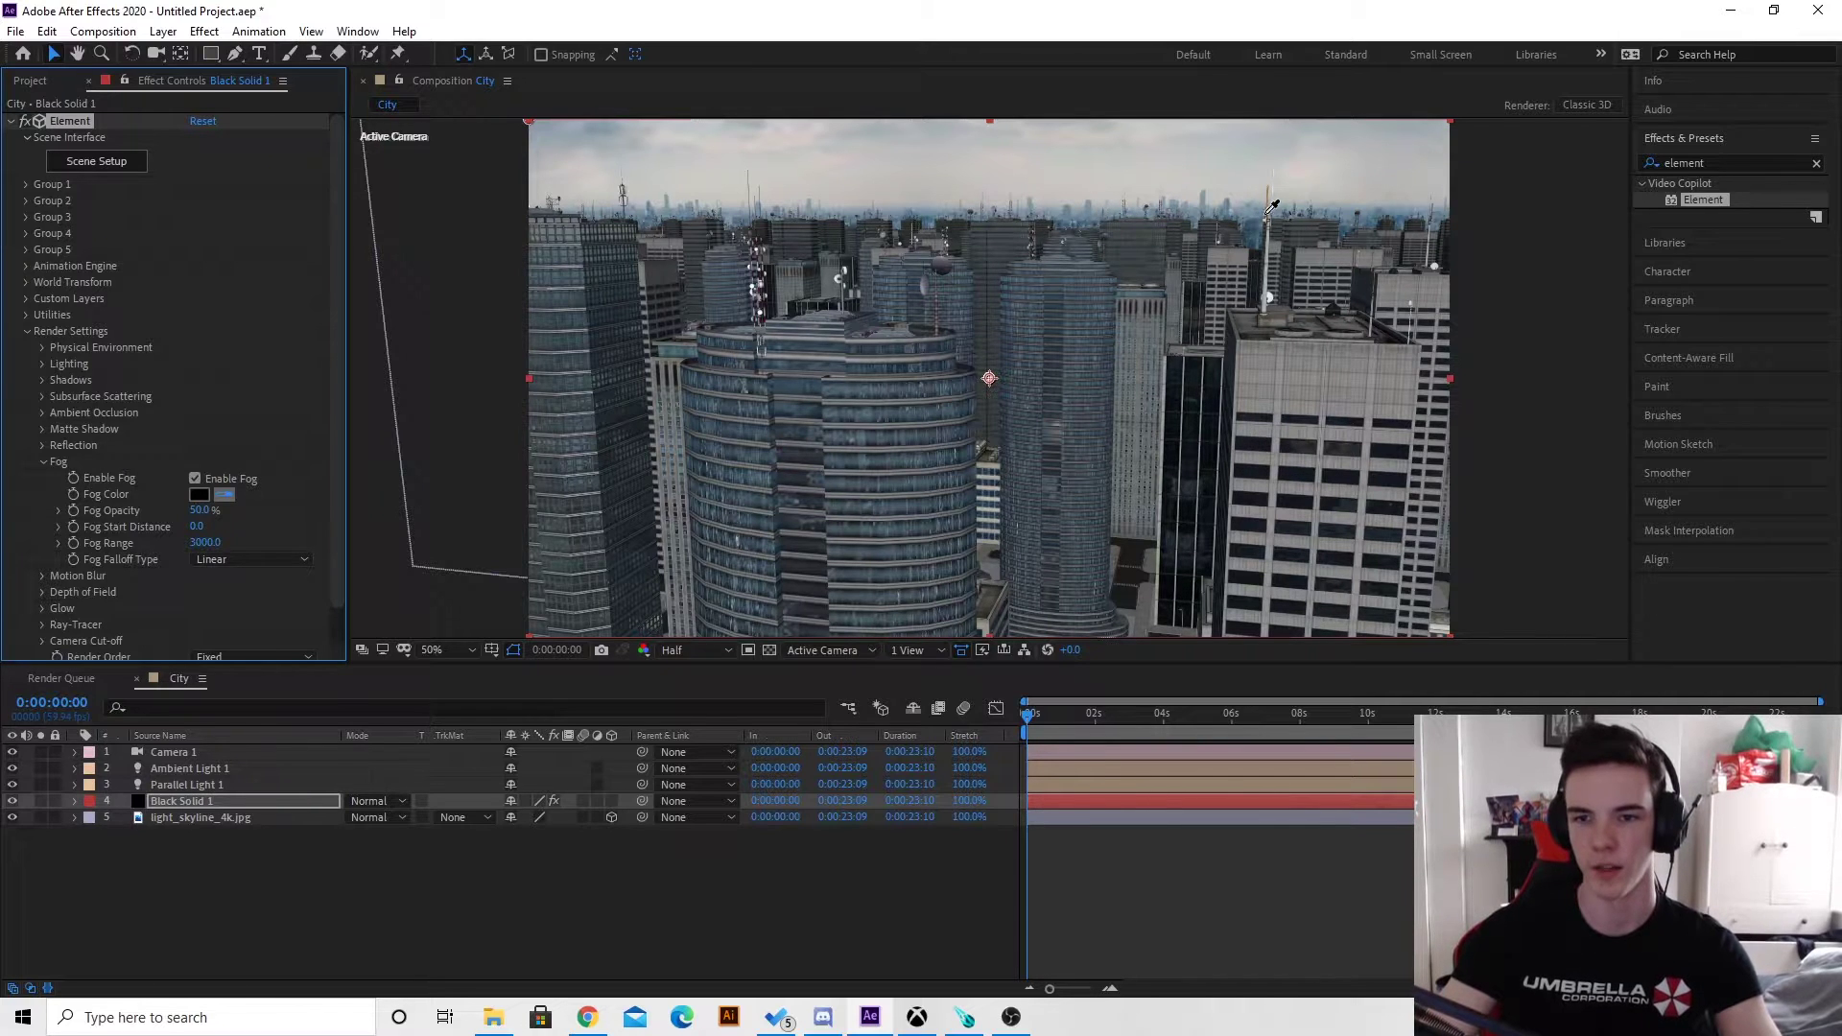
{"action": "left_click", "coordinate": [1094, 223]}
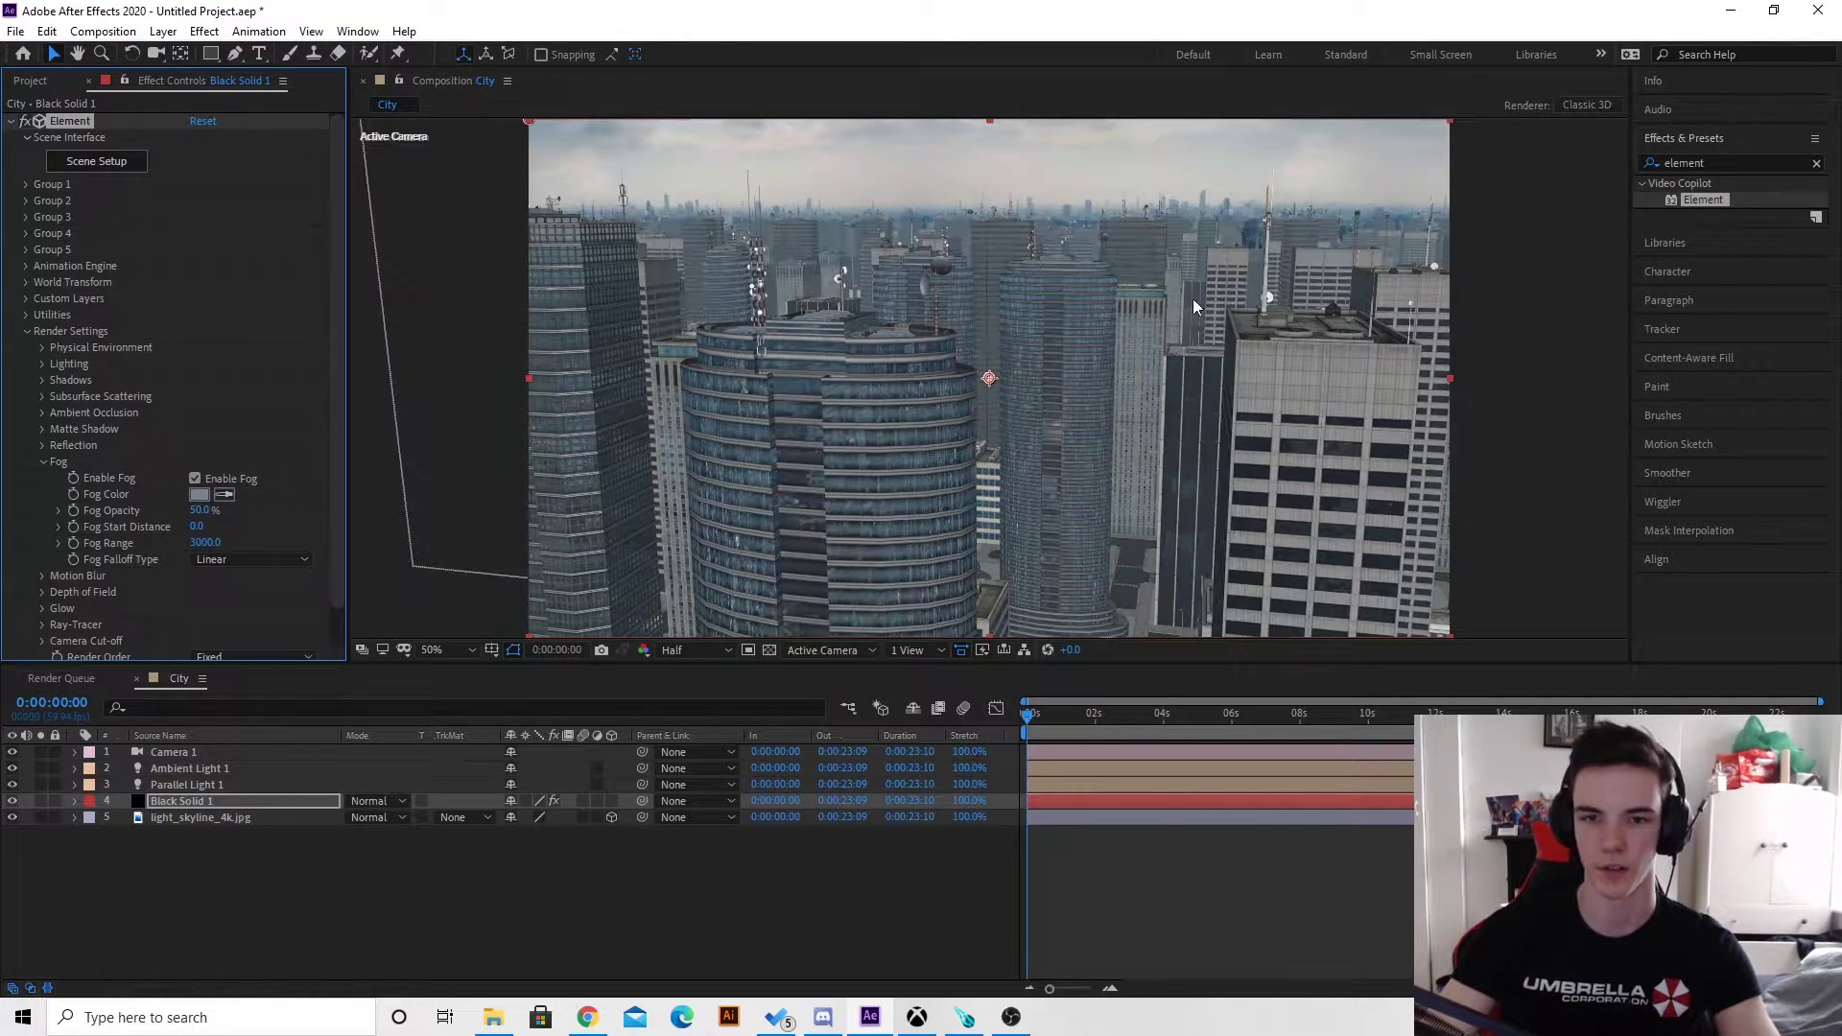
Set the Fog Start Distance to 1120 and change the fog color to a stronger blue, 5E91B9.
{"action": "left_click_drag", "start_coordinate": [196, 525], "coordinate": [310, 527]}
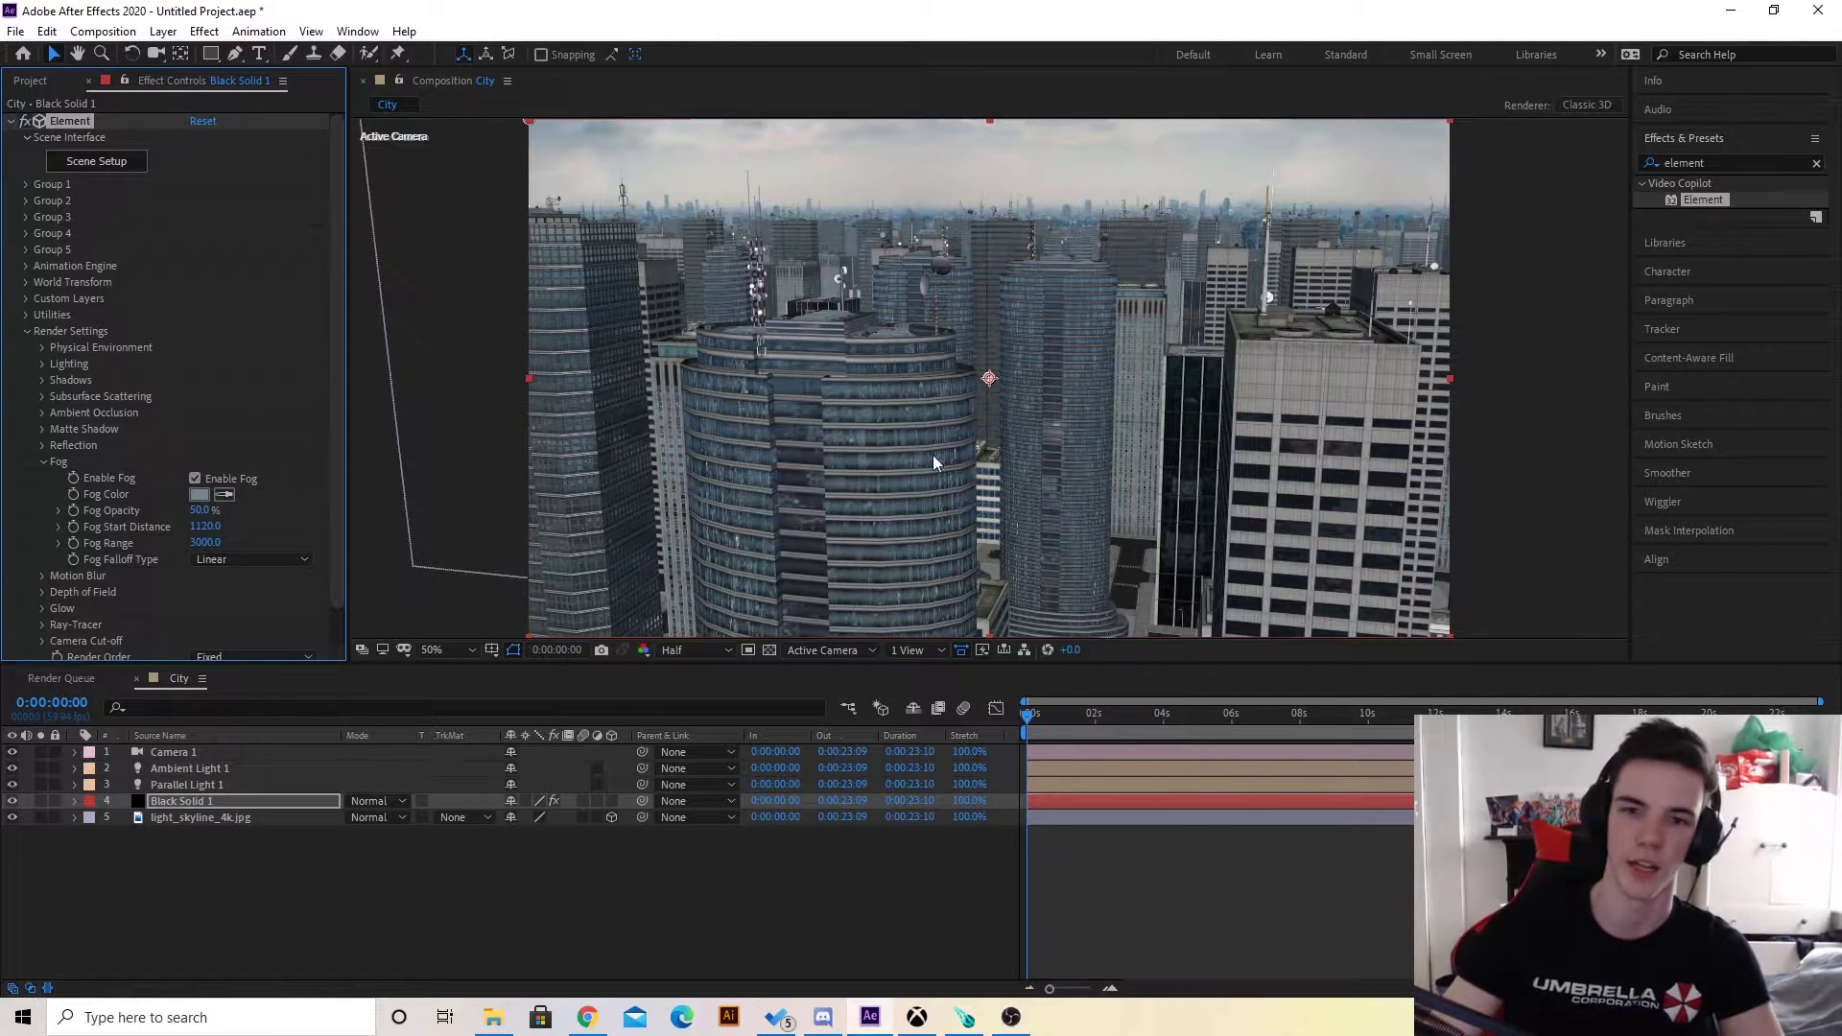
{"action": "left_click", "coordinate": [198, 494]}
{"action": "left_click", "coordinate": [1290, 427]}
{"action": "left_click_drag", "start_coordinate": [1291, 428], "coordinate": [1319, 398]}
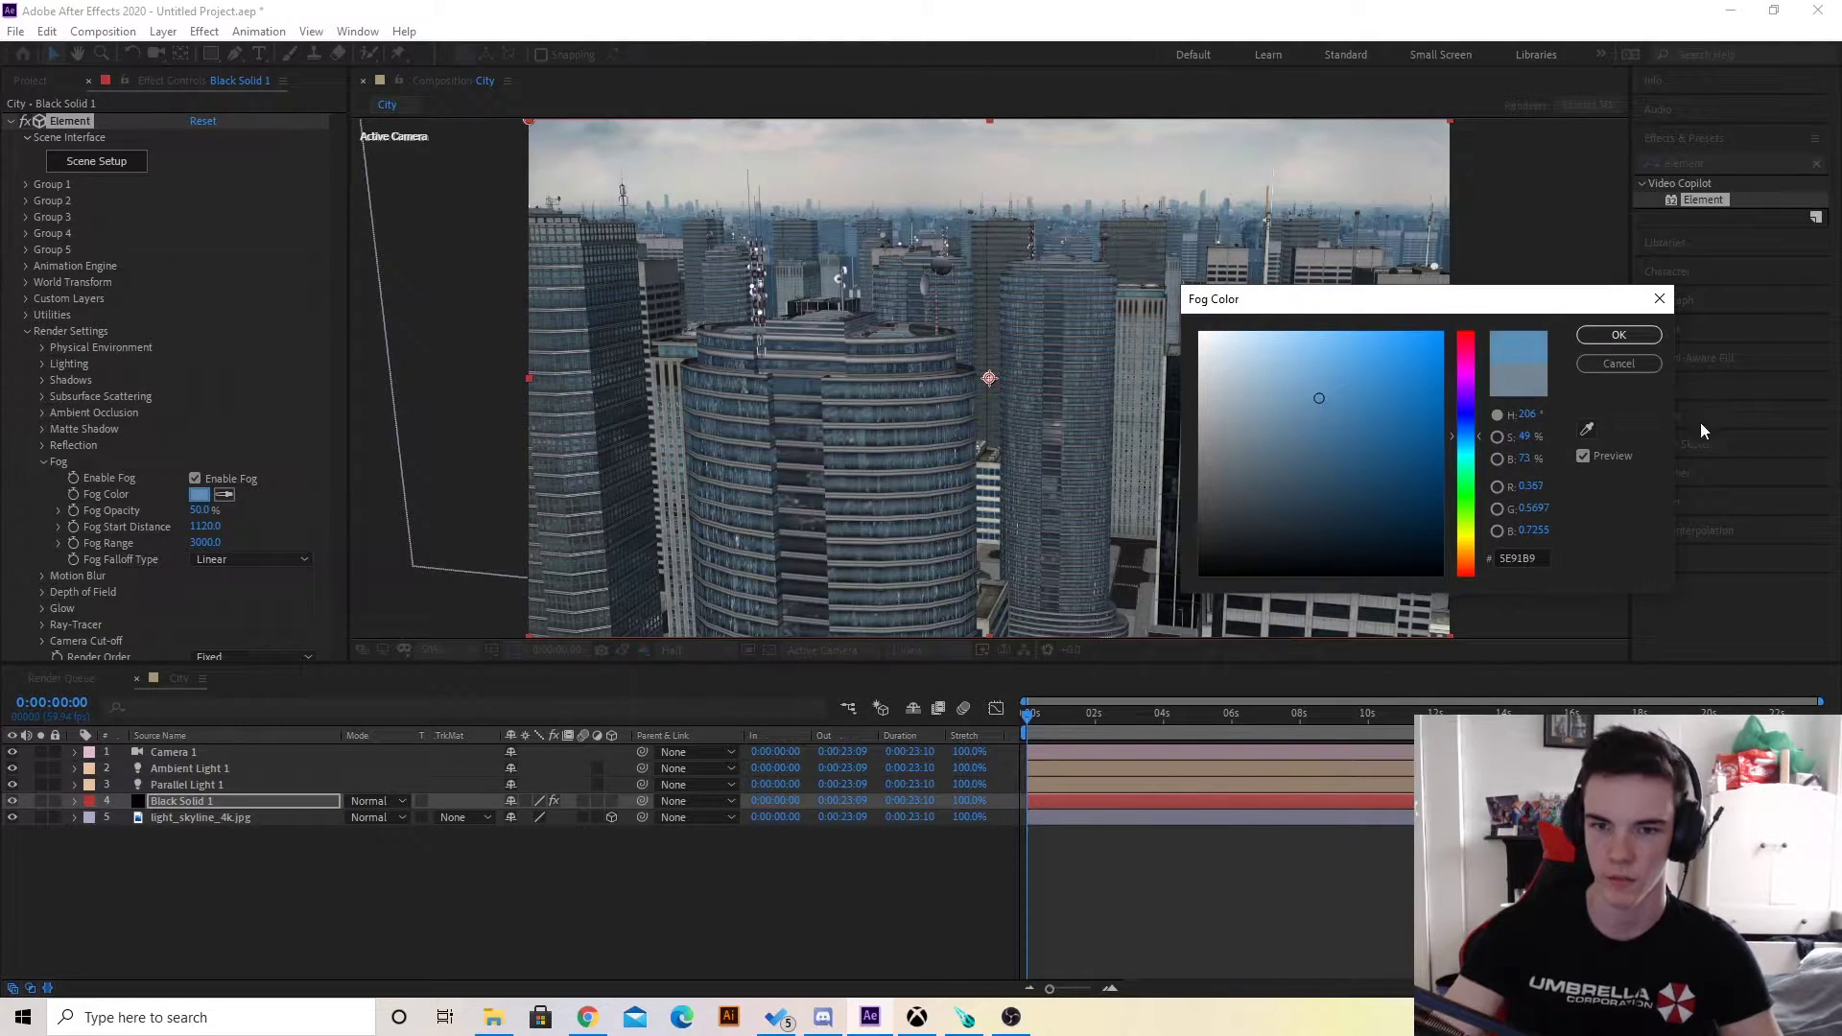
{"action": "left_click", "coordinate": [1624, 341]}
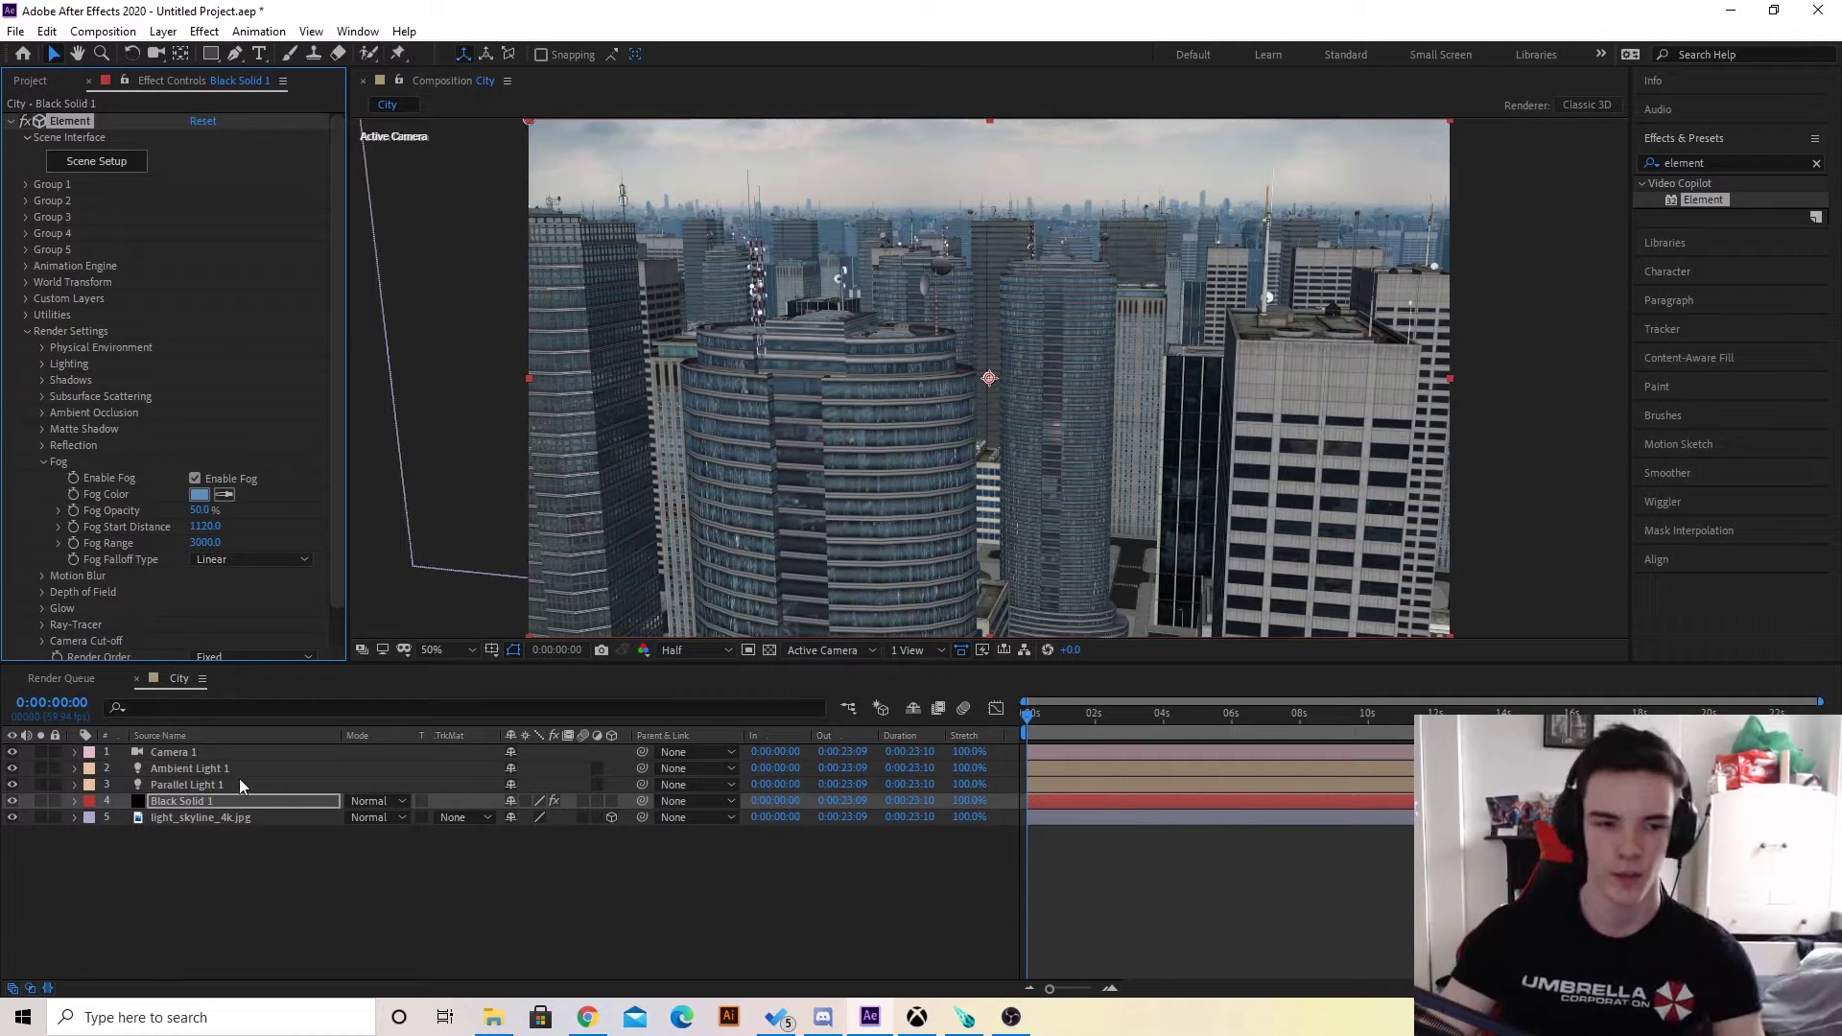
Try a pale blue color, D5E9FC, on Parallel Light 1 and compare the scene with the preview off and on.
{"action": "left_click", "coordinate": [282, 783]}
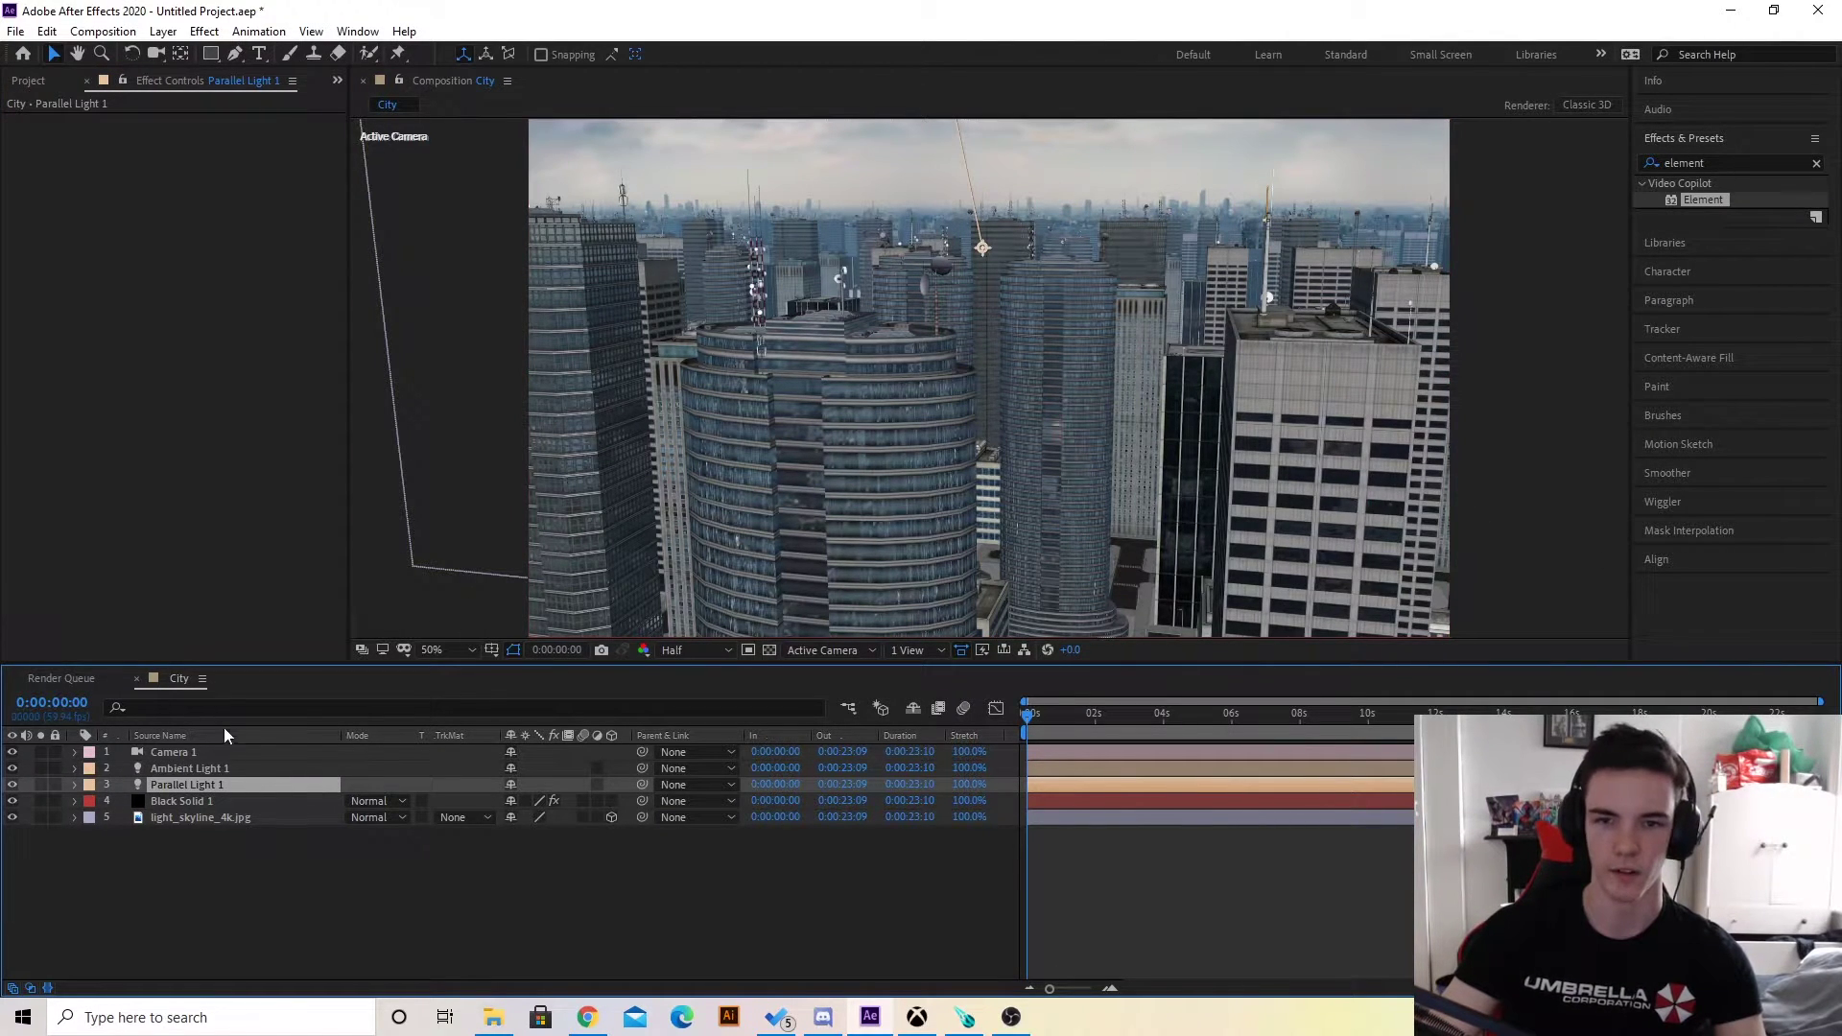
{"action": "double_click", "coordinate": [208, 785]}
{"action": "left_click", "coordinate": [1227, 268]}
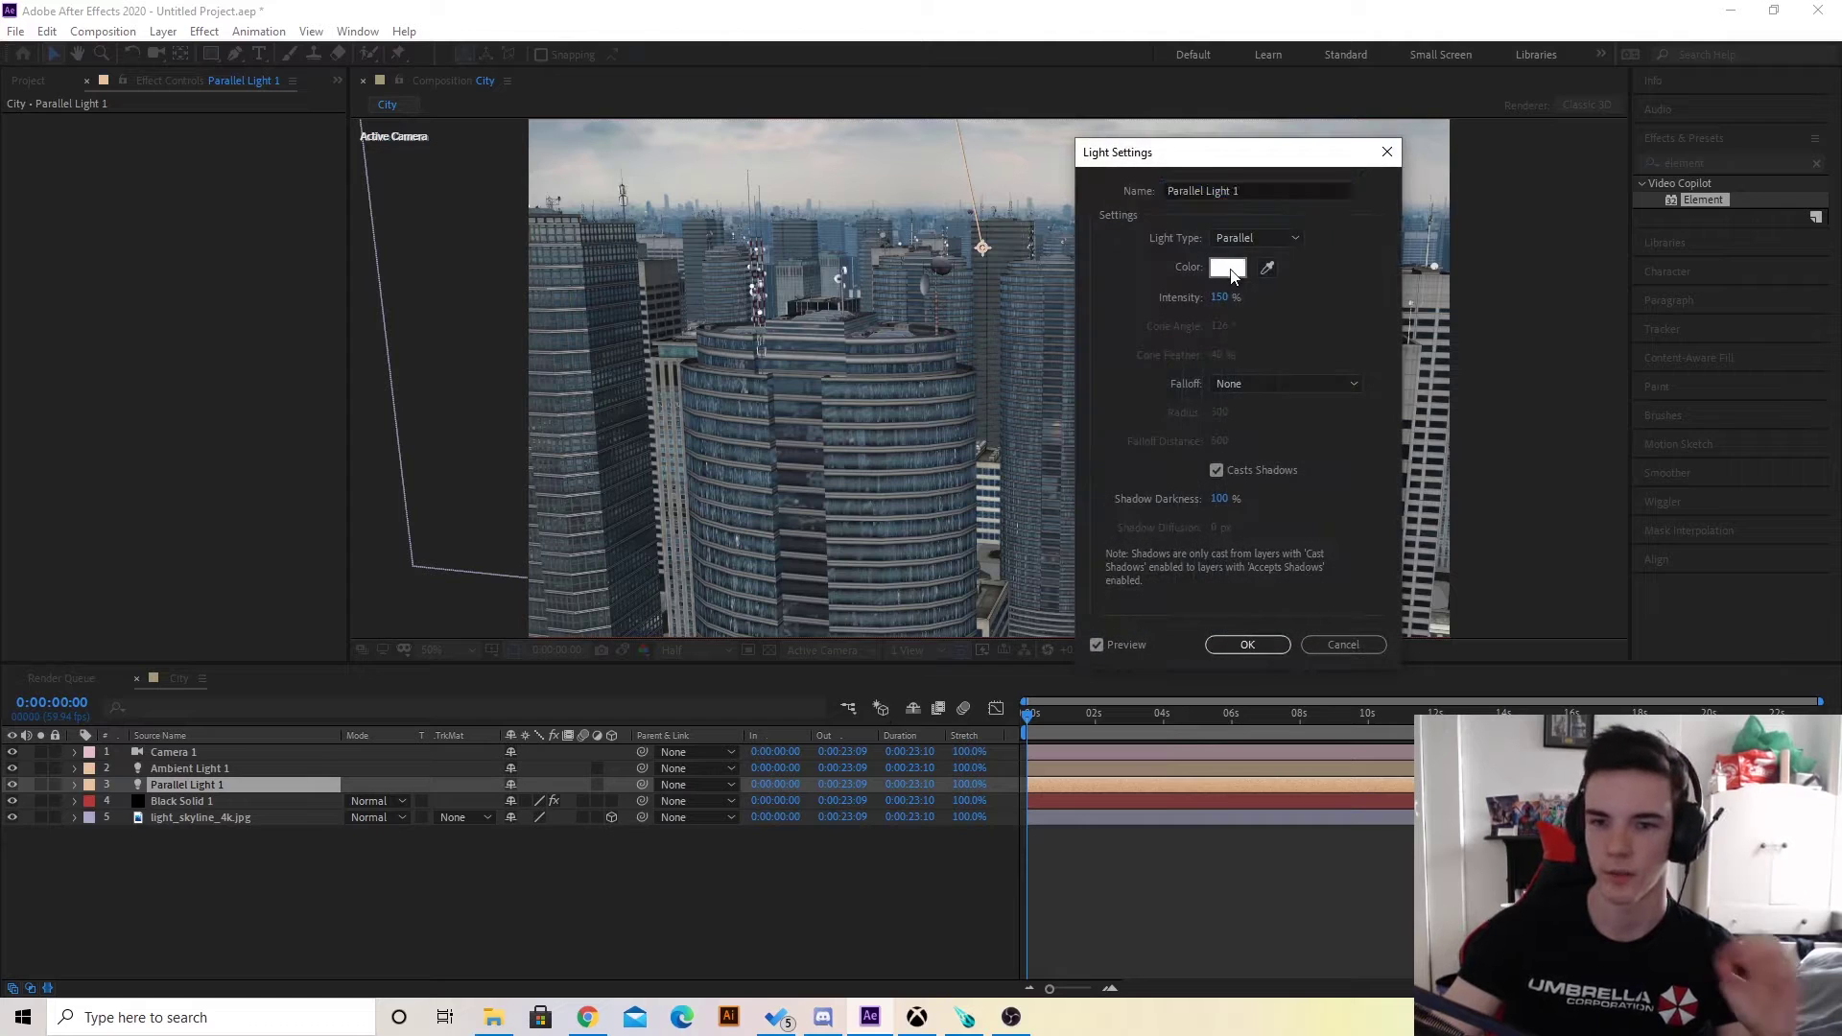
{"action": "left_click", "coordinate": [1465, 436]}
{"action": "left_click", "coordinate": [1246, 336]}
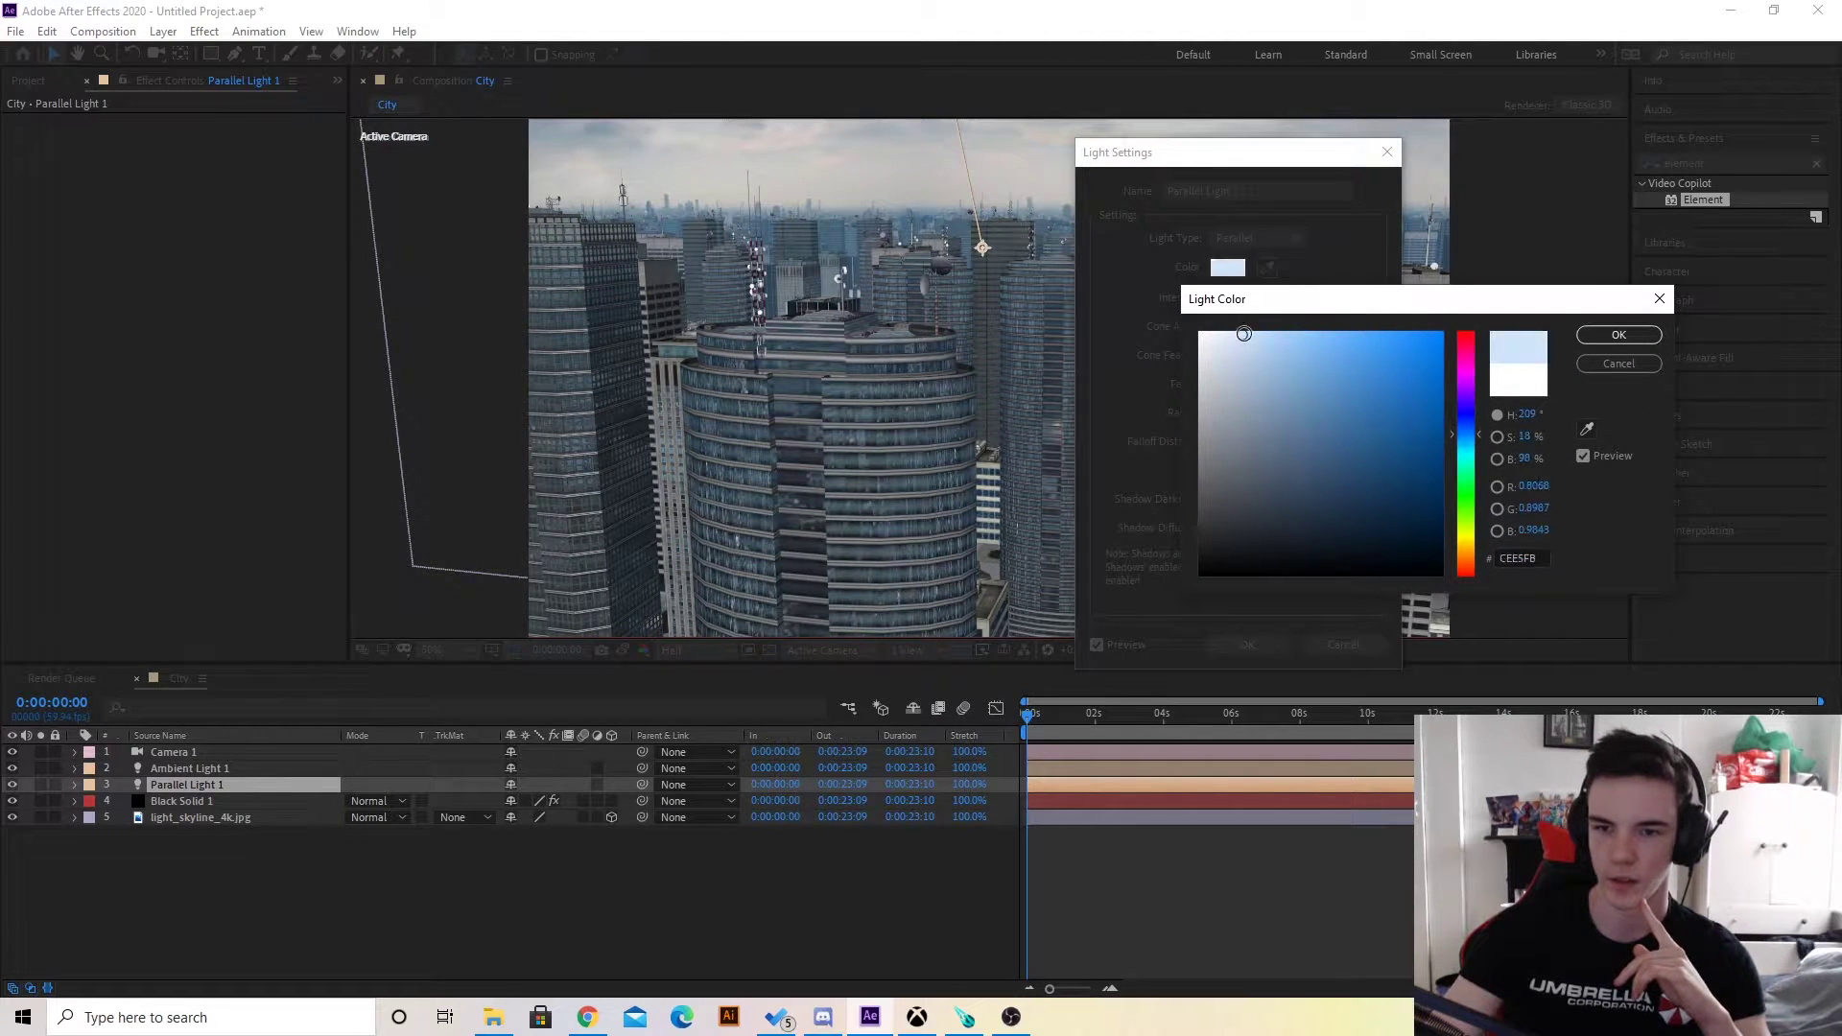
{"action": "left_click", "coordinate": [1583, 456]}
{"action": "left_click", "coordinate": [1583, 457]}
{"action": "left_click", "coordinate": [1583, 457]}
{"action": "left_click", "coordinate": [1244, 338]}
{"action": "left_click", "coordinate": [1235, 334]}
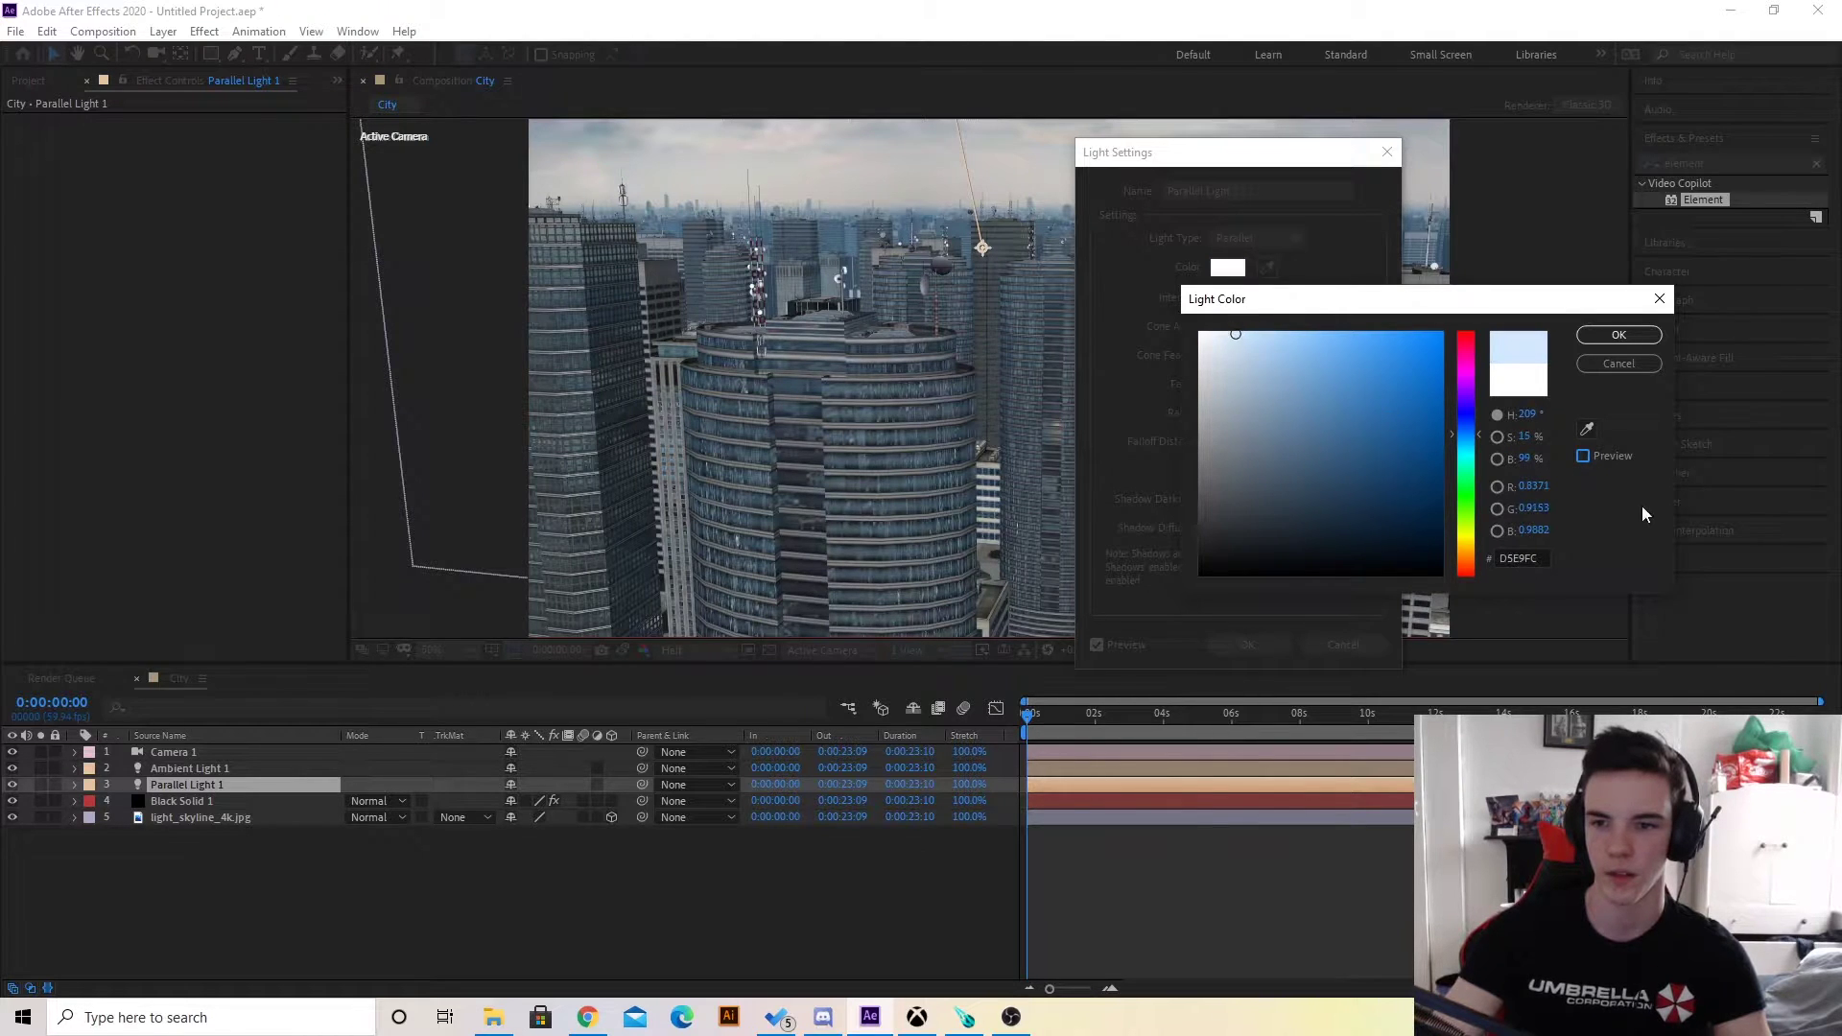
{"action": "left_click", "coordinate": [1583, 456]}
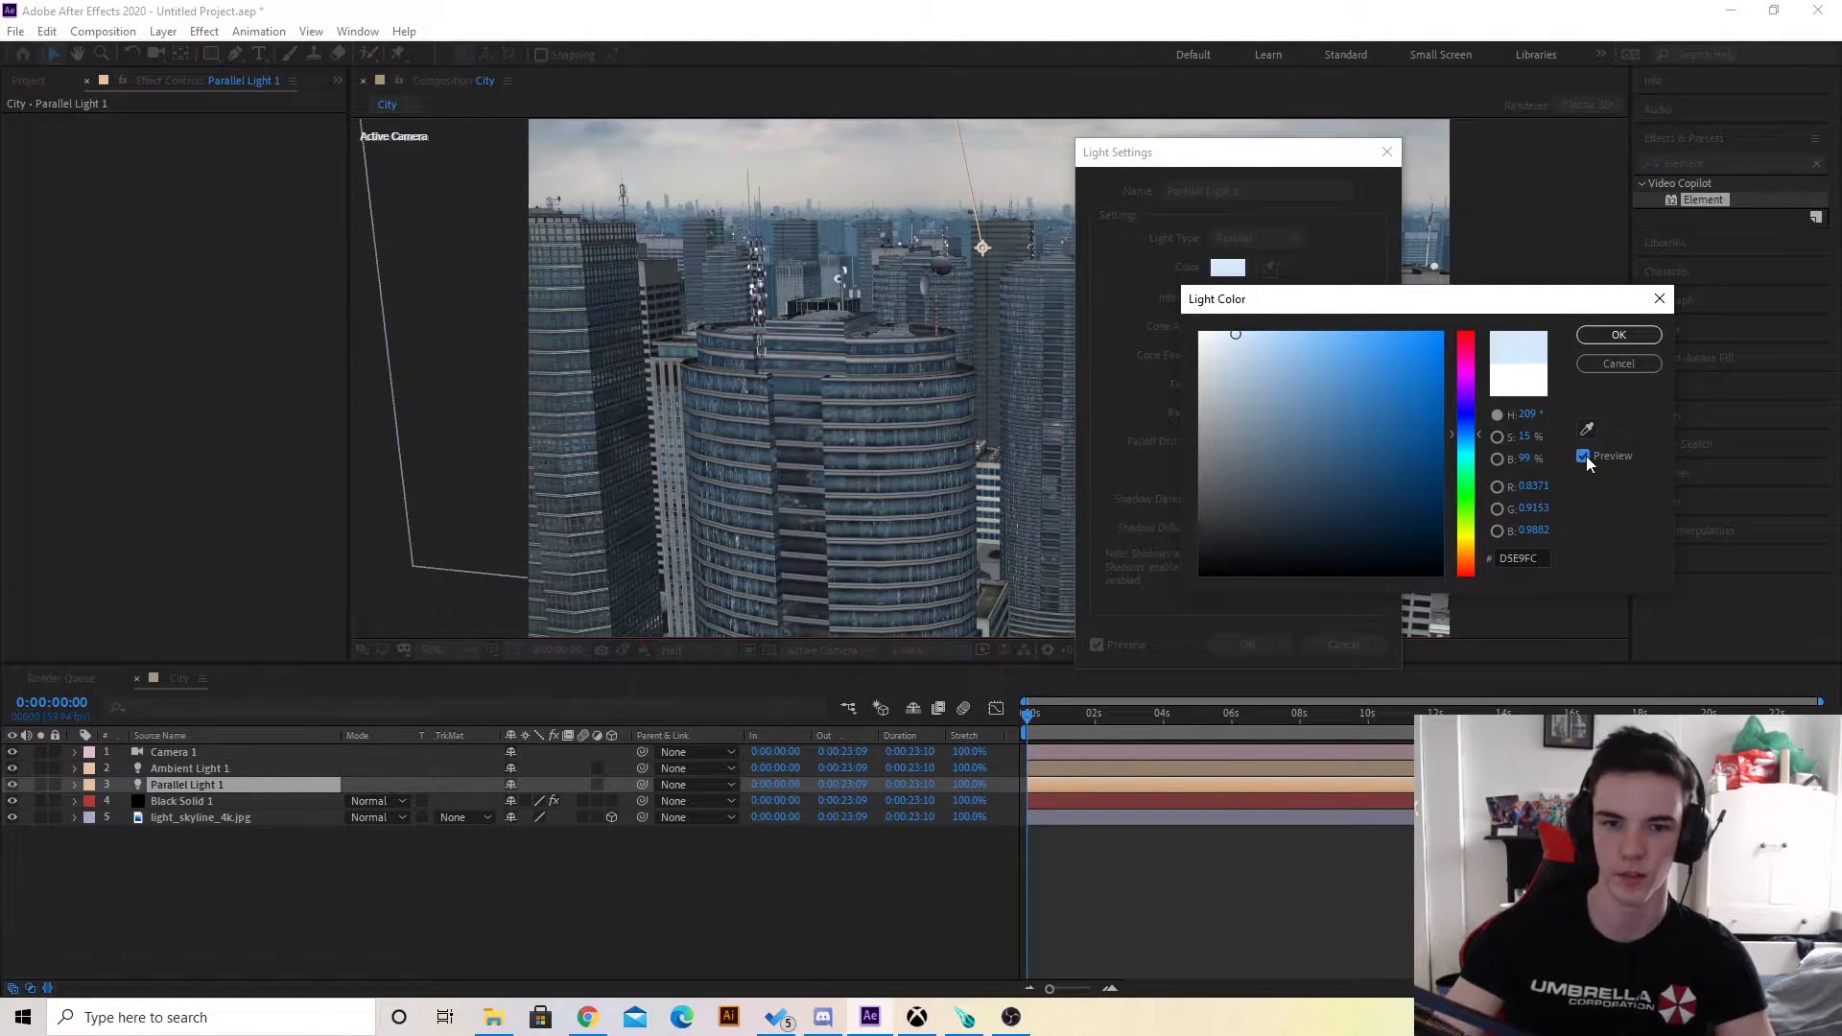
Try strong yellow and red colors on Parallel Light 1, and discard the light's color changes.
{"action": "mouse_move", "coordinate": [1352, 357]}
{"action": "left_mouse_down"}
{"action": "mouse_move", "coordinate": [1463, 369]}
{"action": "mouse_move", "coordinate": [1458, 476]}
{"action": "mouse_move", "coordinate": [1442, 466]}
{"action": "mouse_move", "coordinate": [1463, 405]}
{"action": "left_mouse_up"}
{"action": "left_click", "coordinate": [1465, 539]}
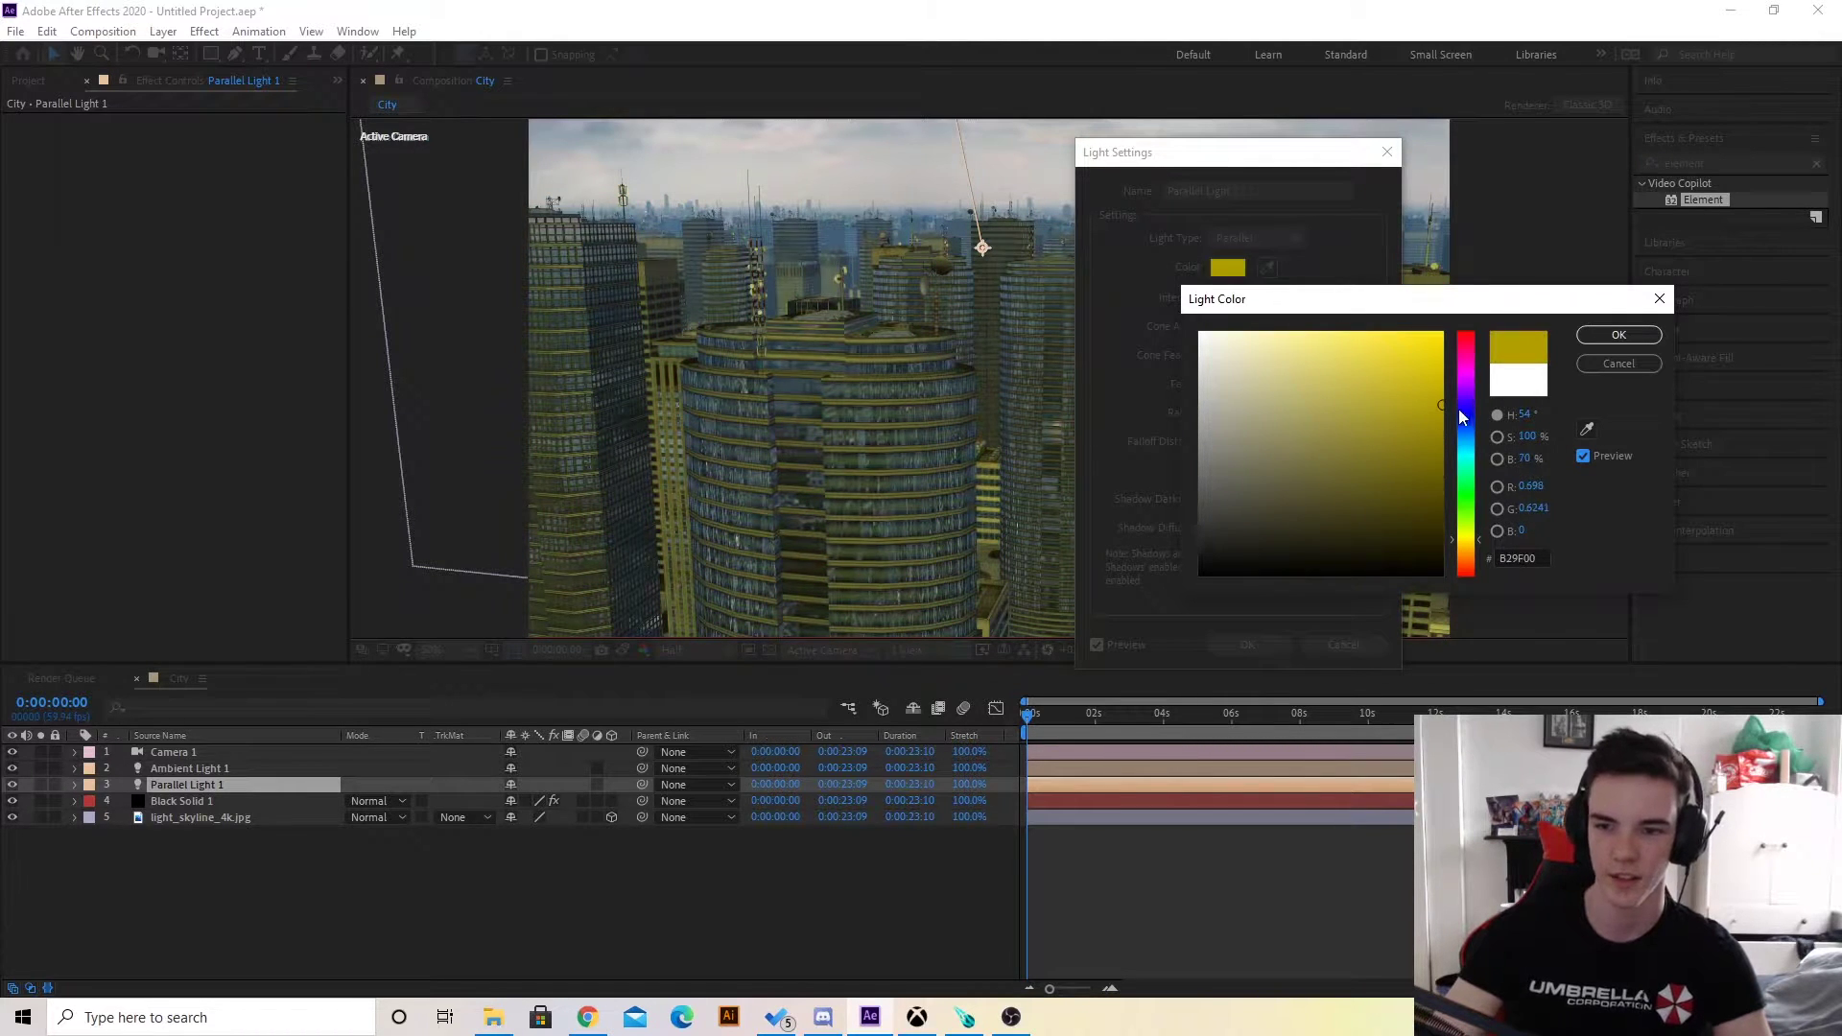
{"action": "left_click_drag", "start_coordinate": [1467, 472], "coordinate": [1464, 316]}
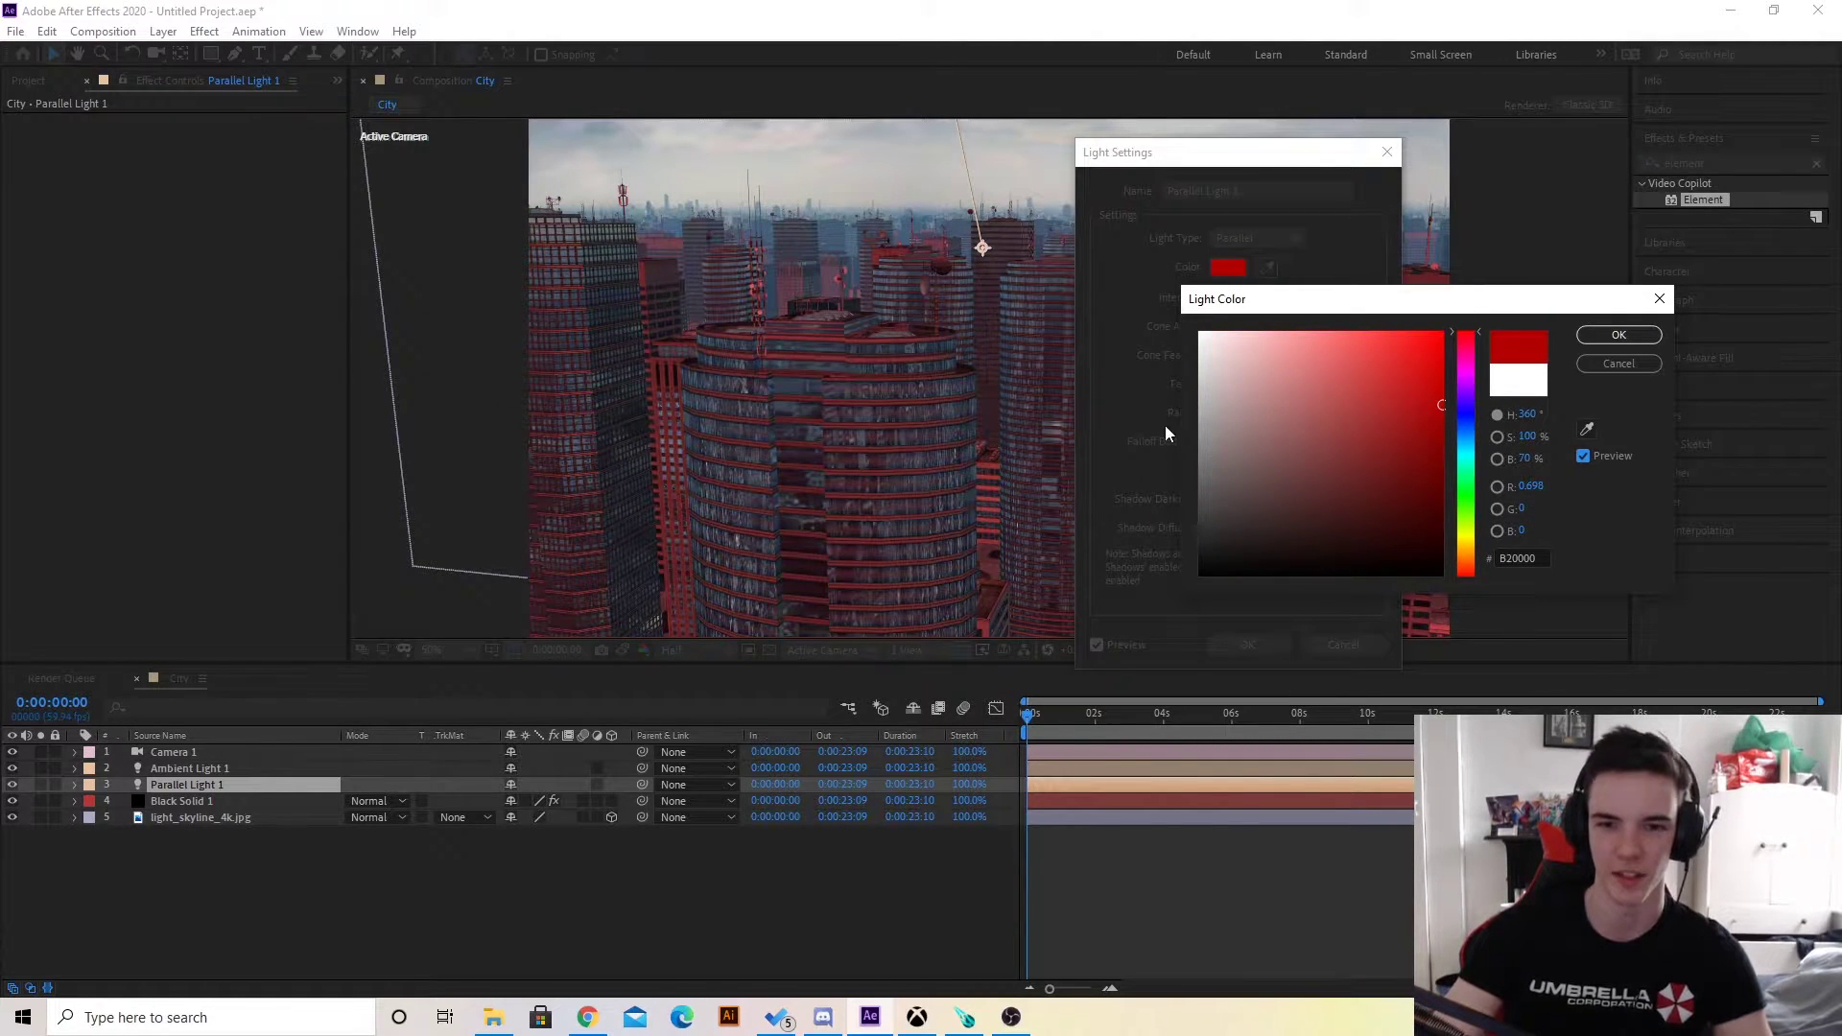
{"action": "key", "text": "Escape"}
{"action": "key", "text": "Escape"}
Add an adjustment layer to the City composition and move it to the top of the layer stack.
{"action": "left_click", "coordinate": [173, 816]}
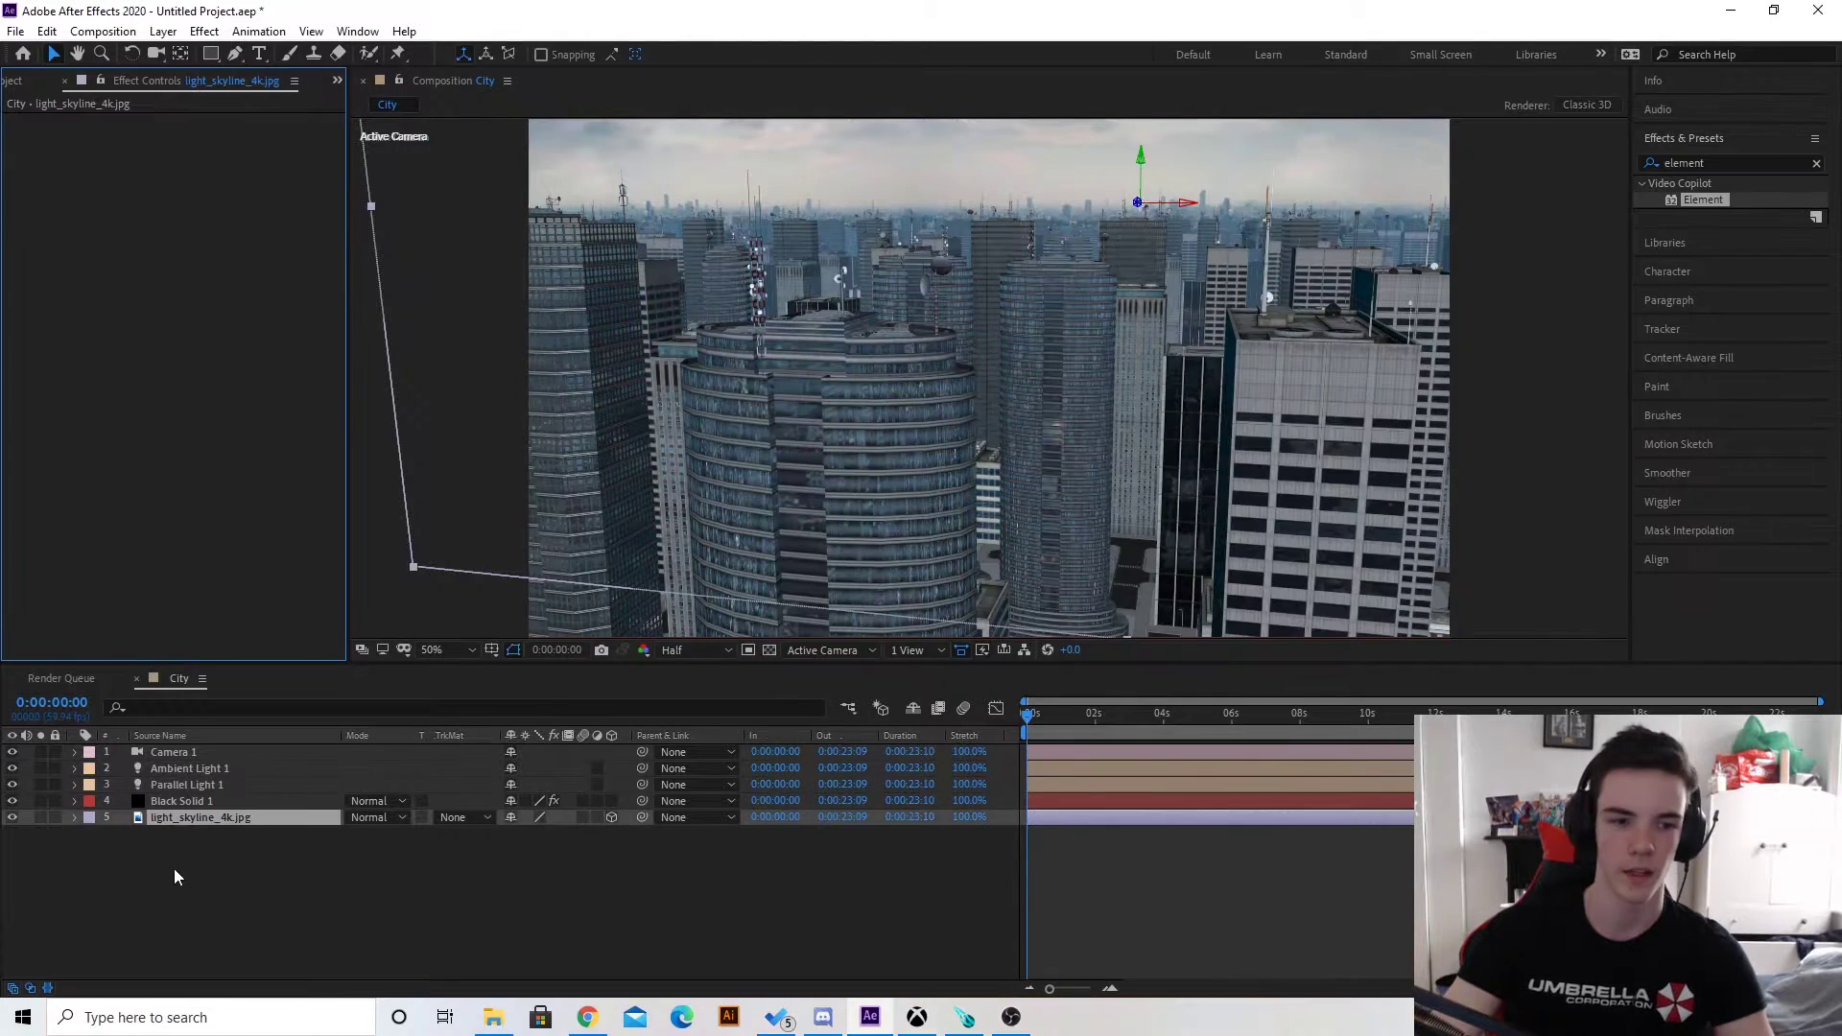
{"action": "right_click", "coordinate": [173, 872]}
{"action": "mouse_move", "coordinate": [243, 650]}
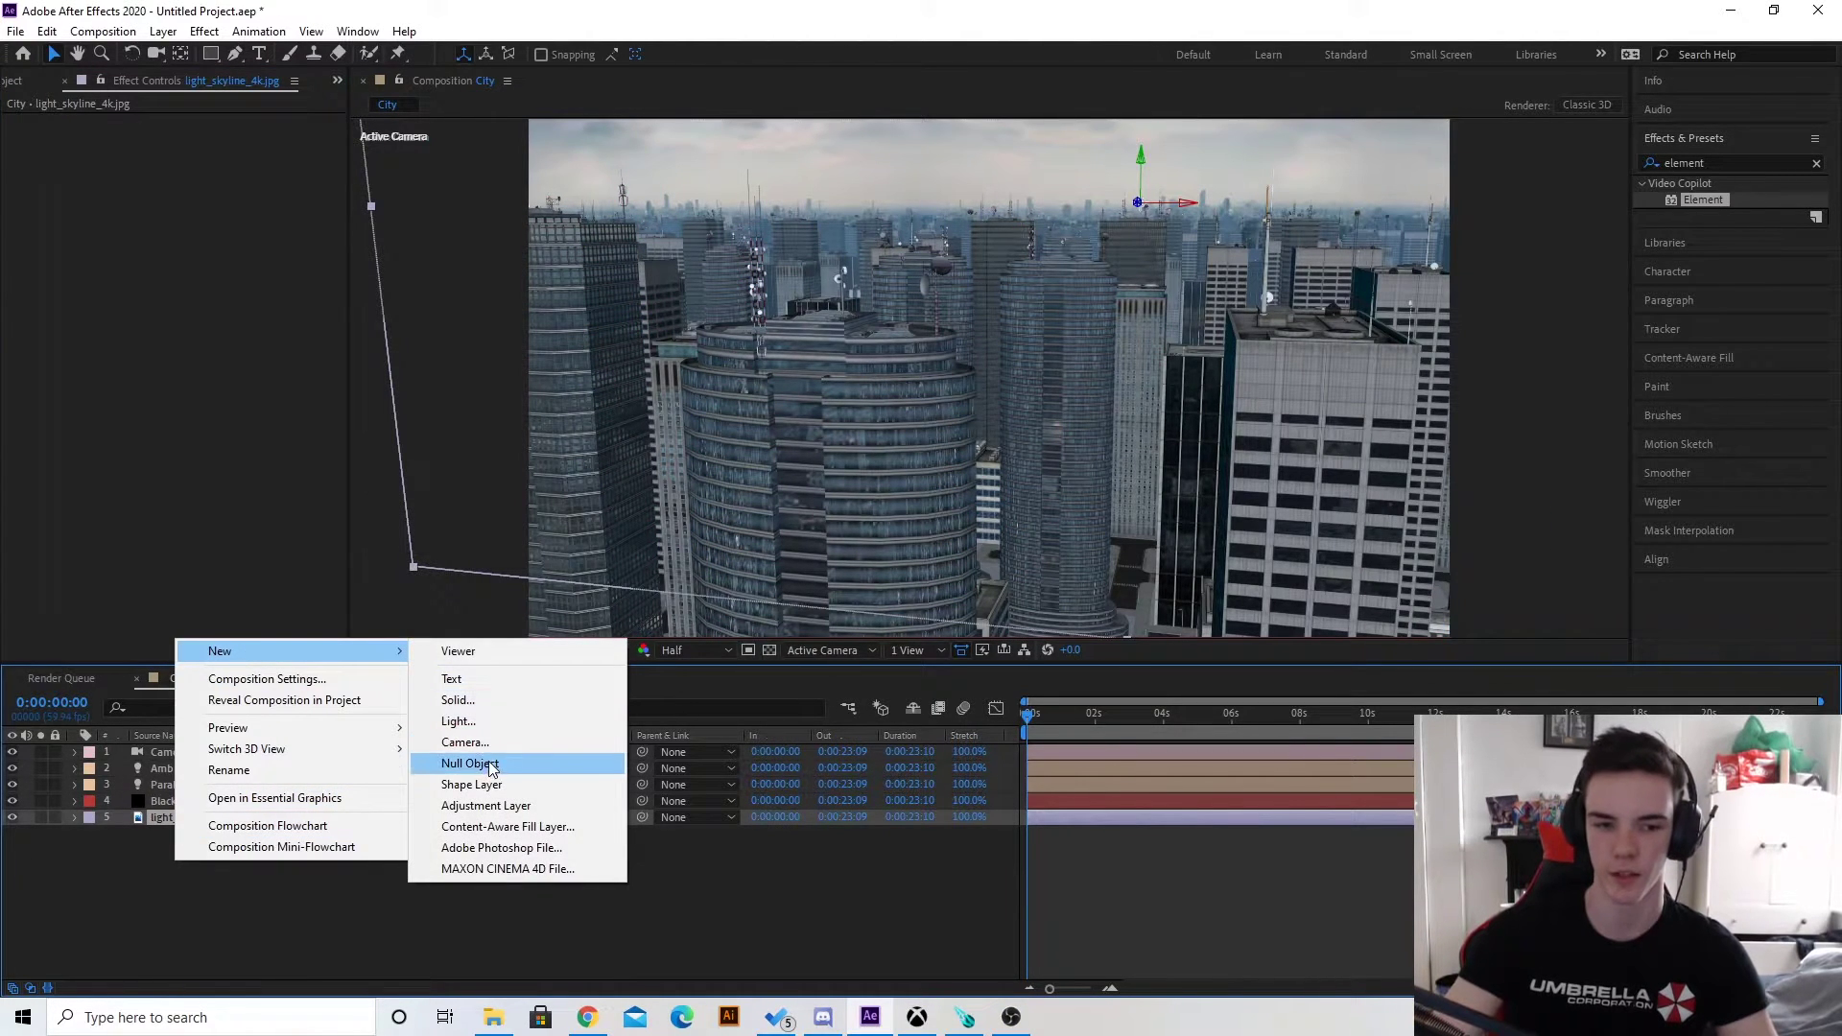
{"action": "left_click", "coordinate": [492, 808]}
{"action": "left_click_drag", "start_coordinate": [257, 831], "coordinate": [226, 748]}
Add a Curves effect to the adjustment layer and shape its RGB curve into a gentle S for more contrast.
{"action": "left_click", "coordinate": [163, 31]}
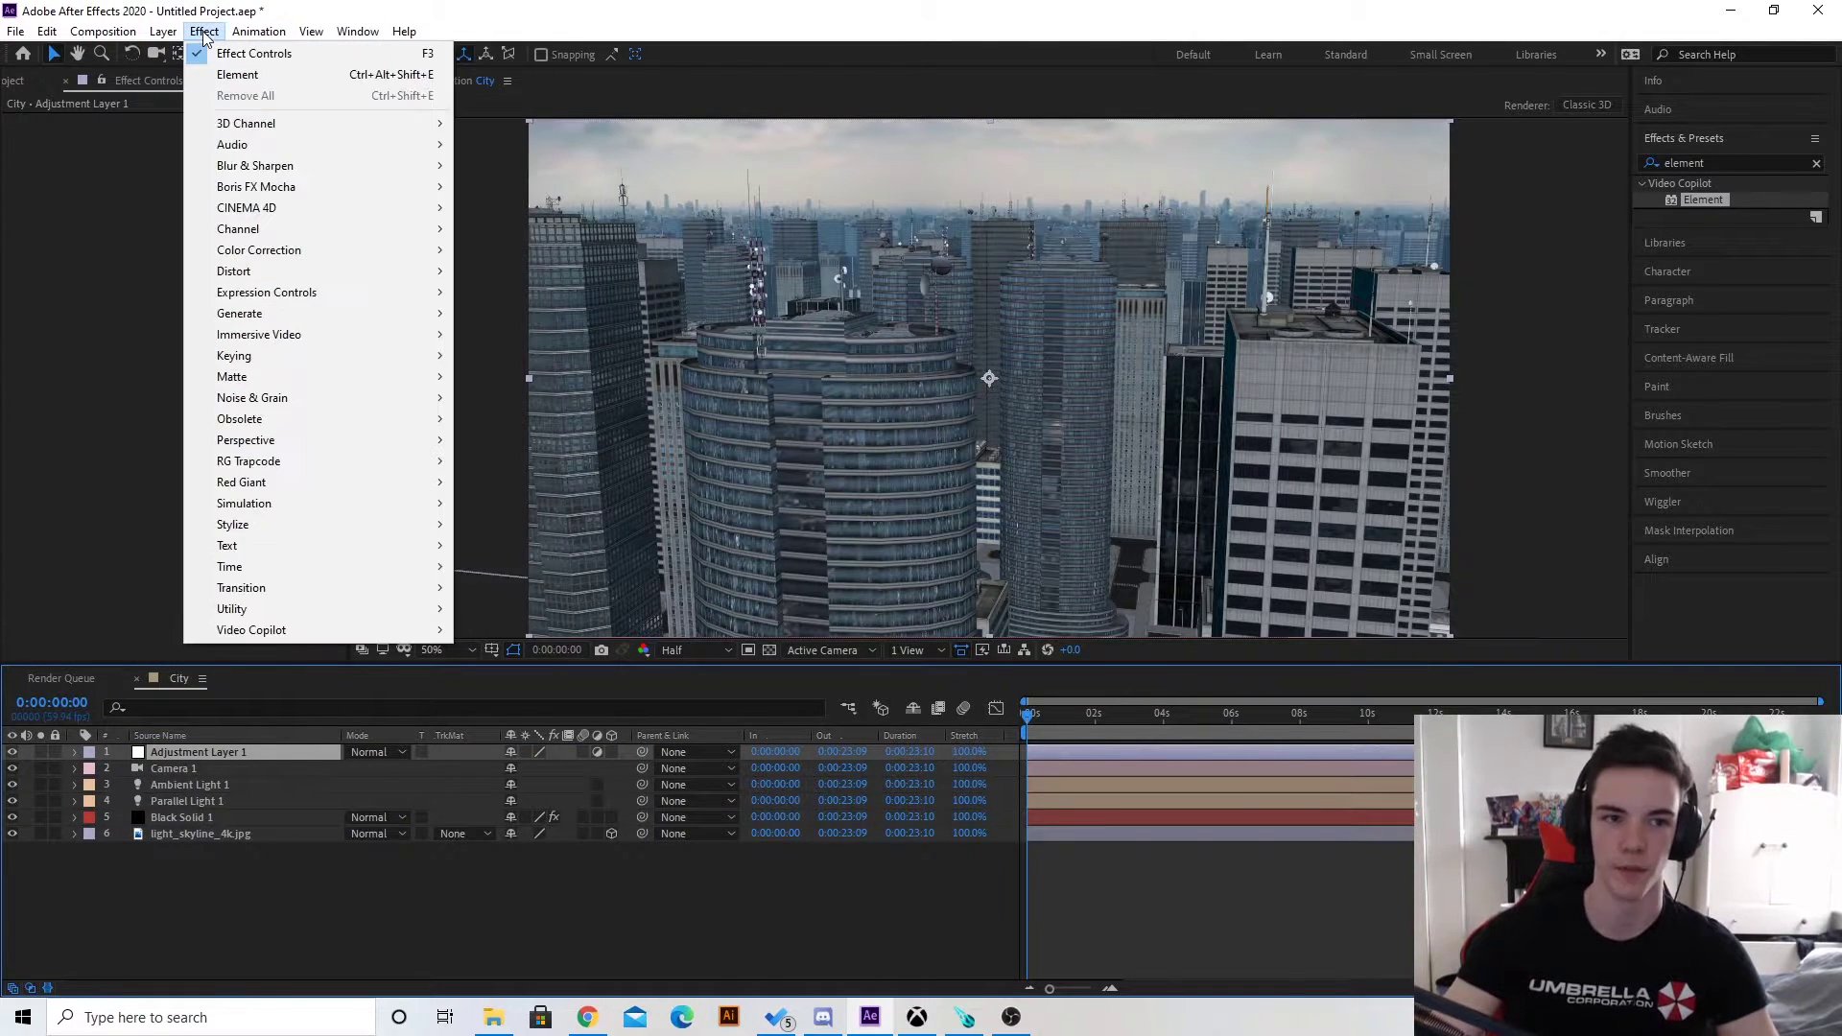
{"action": "mouse_move", "coordinate": [374, 252]}
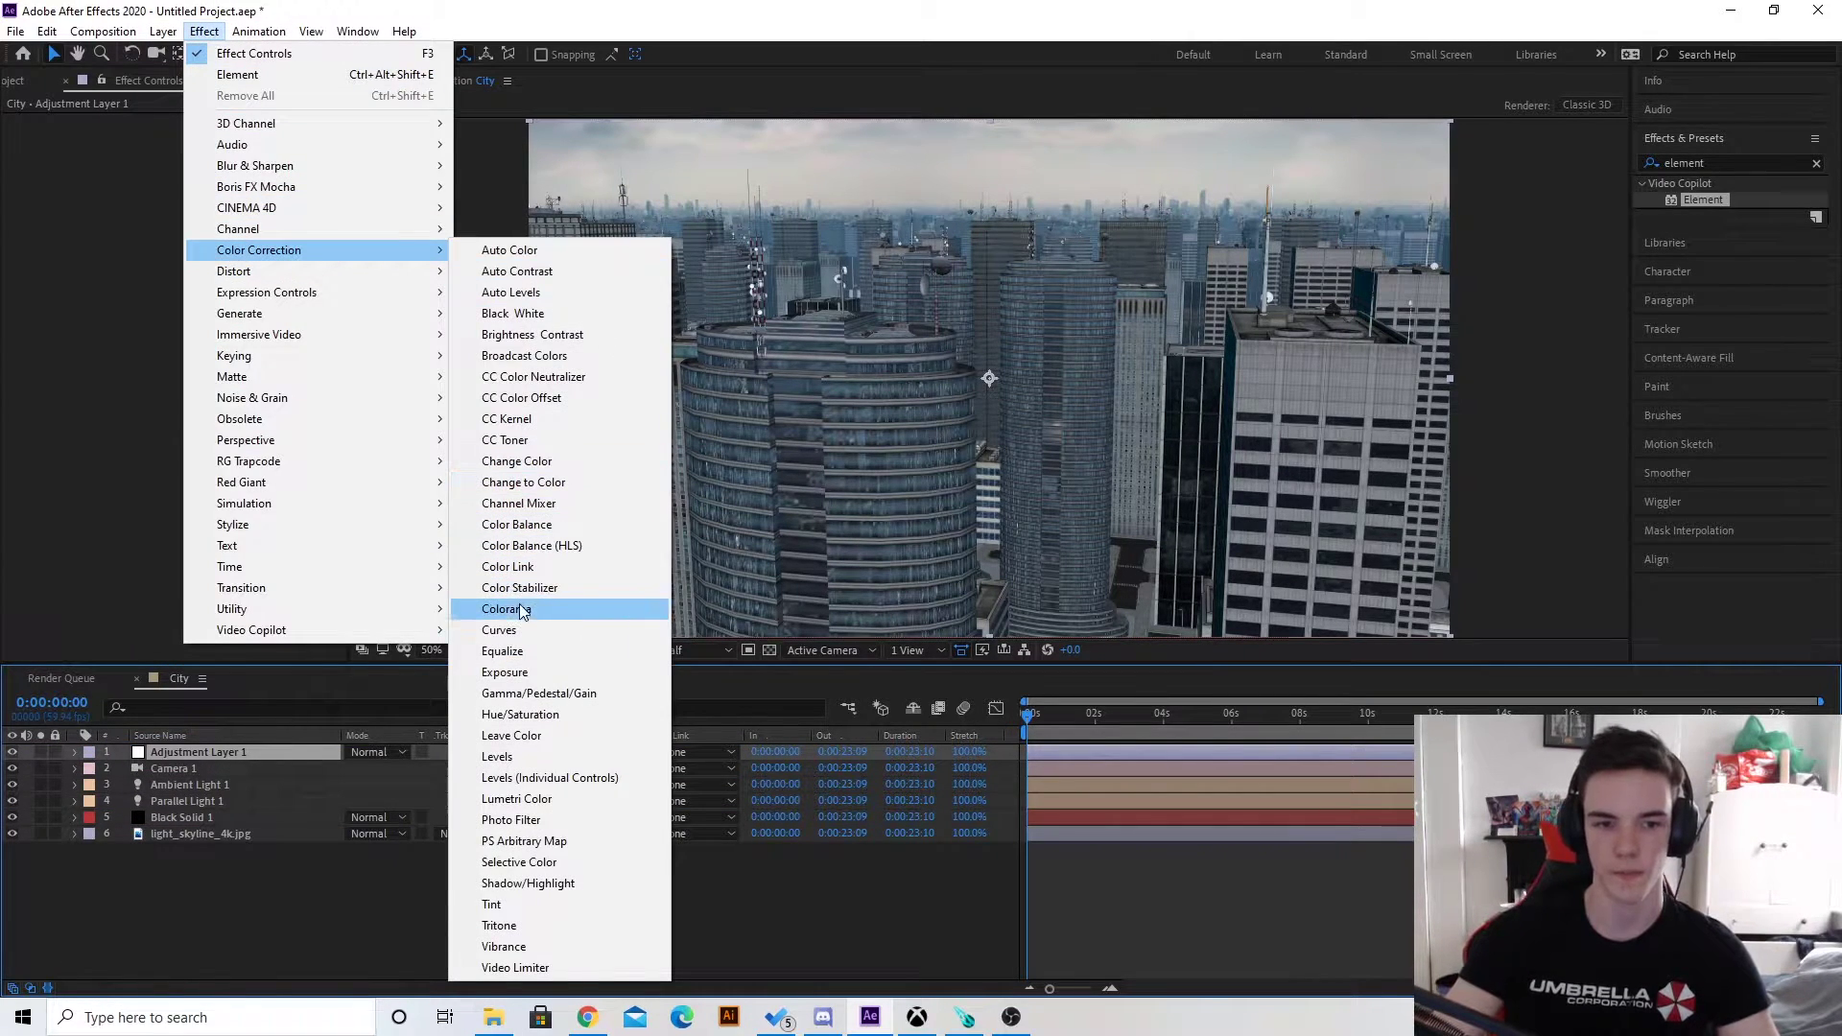
{"action": "left_click", "coordinate": [499, 630]}
{"action": "left_click_drag", "start_coordinate": [220, 233], "coordinate": [226, 242]}
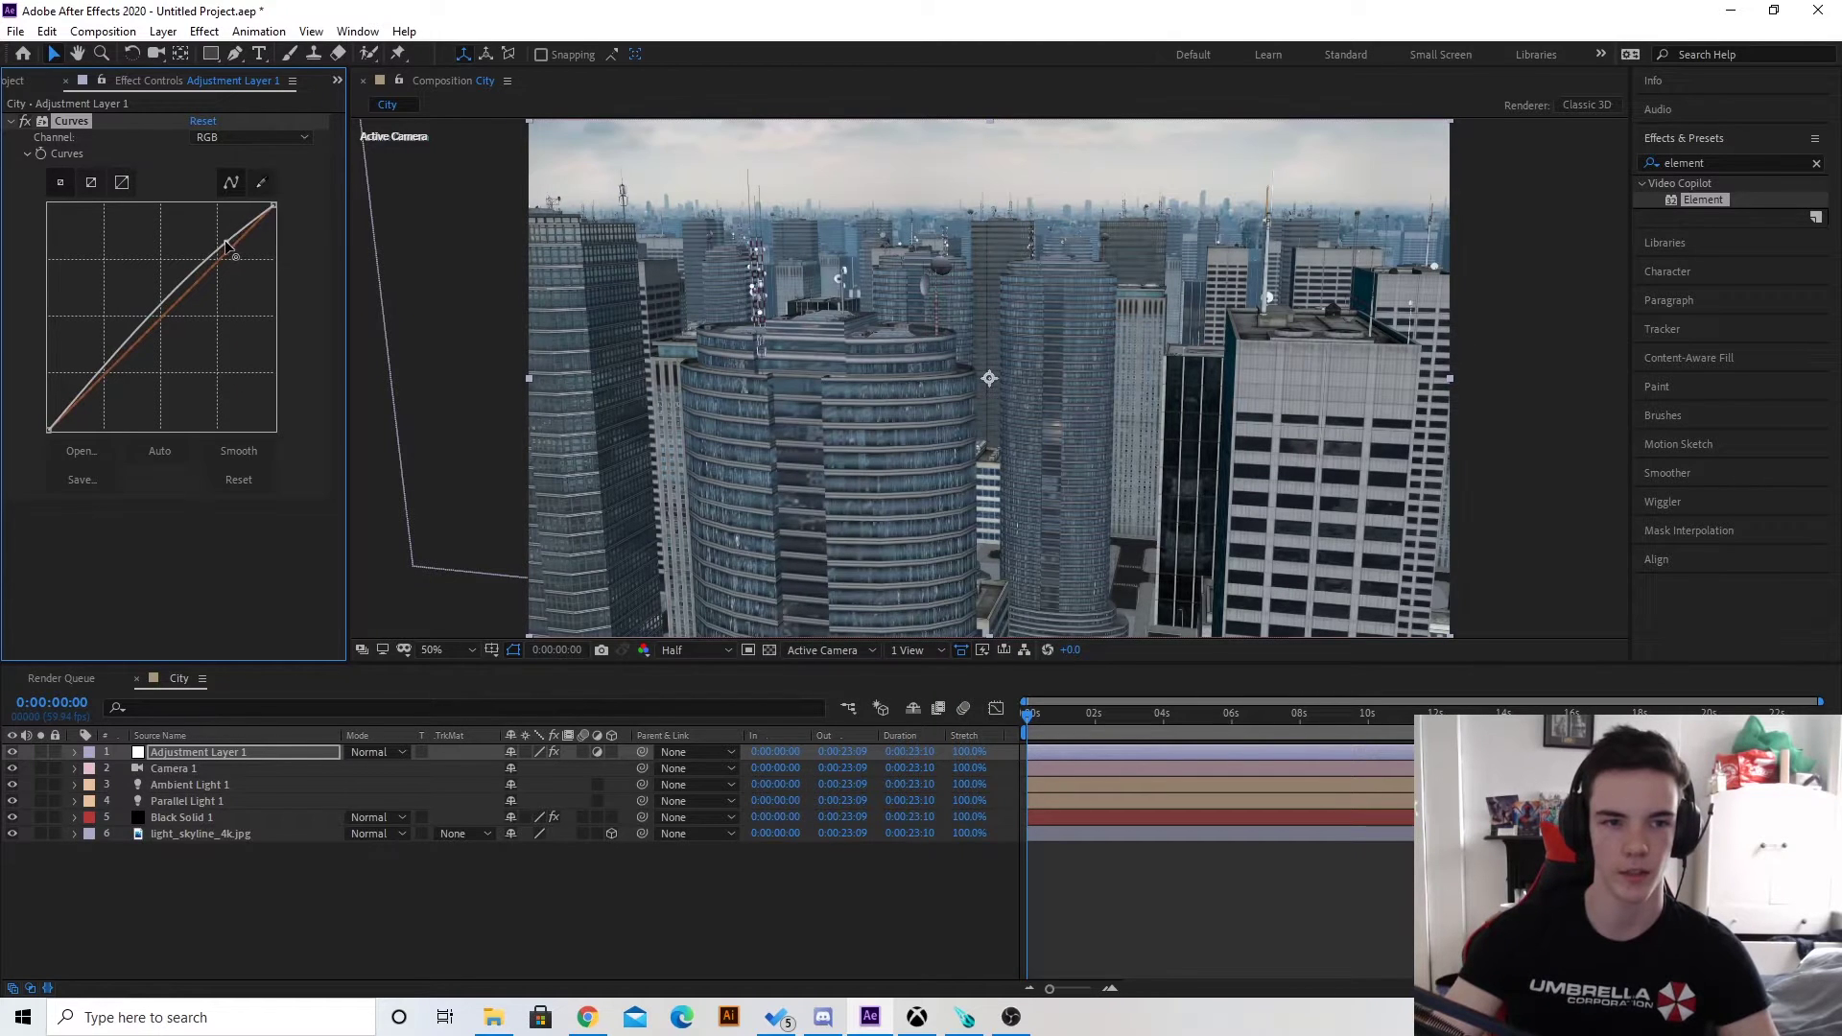
{"action": "left_click_drag", "start_coordinate": [103, 373], "coordinate": [115, 378]}
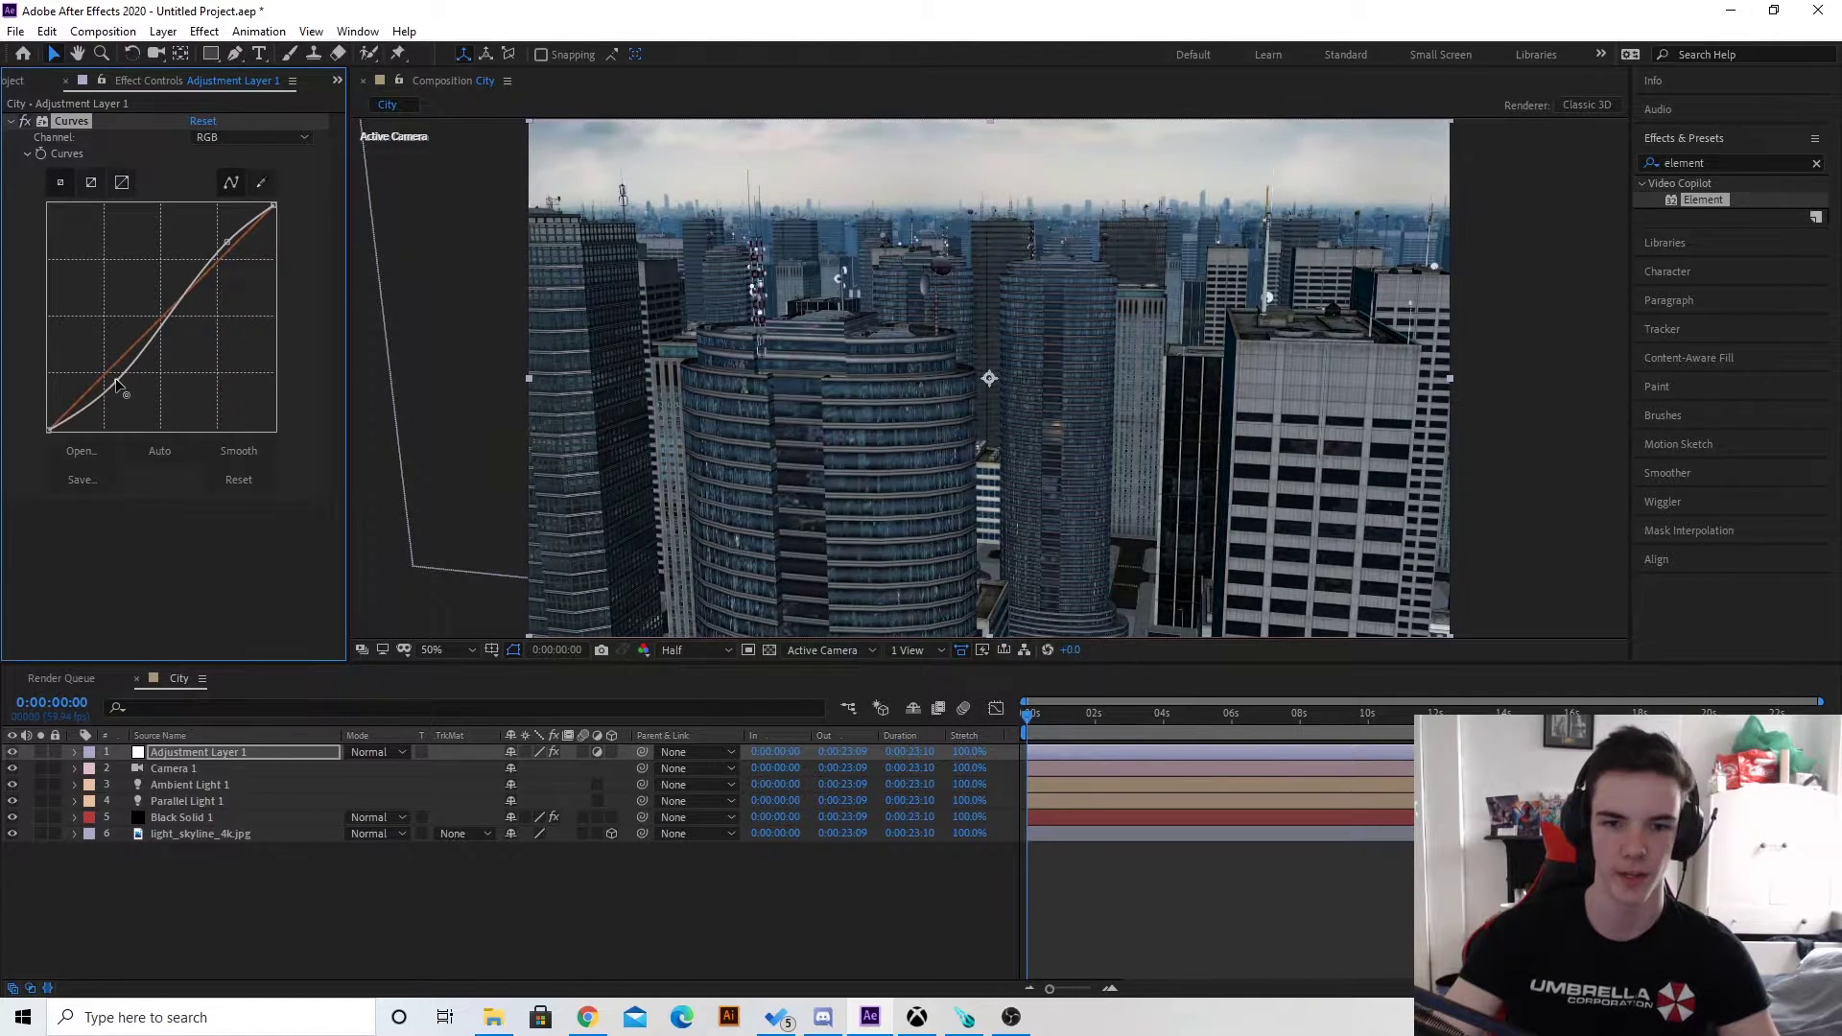
Compare the scene with the Curves effect switched off and on.
{"action": "left_click", "coordinate": [27, 120]}
{"action": "left_click", "coordinate": [28, 119]}
{"action": "left_click", "coordinate": [28, 120]}
{"action": "left_click", "coordinate": [28, 120]}
{"action": "left_click", "coordinate": [28, 120]}
{"action": "left_click", "coordinate": [28, 120]}
{"action": "left_click", "coordinate": [28, 119]}
{"action": "left_click", "coordinate": [30, 120]}
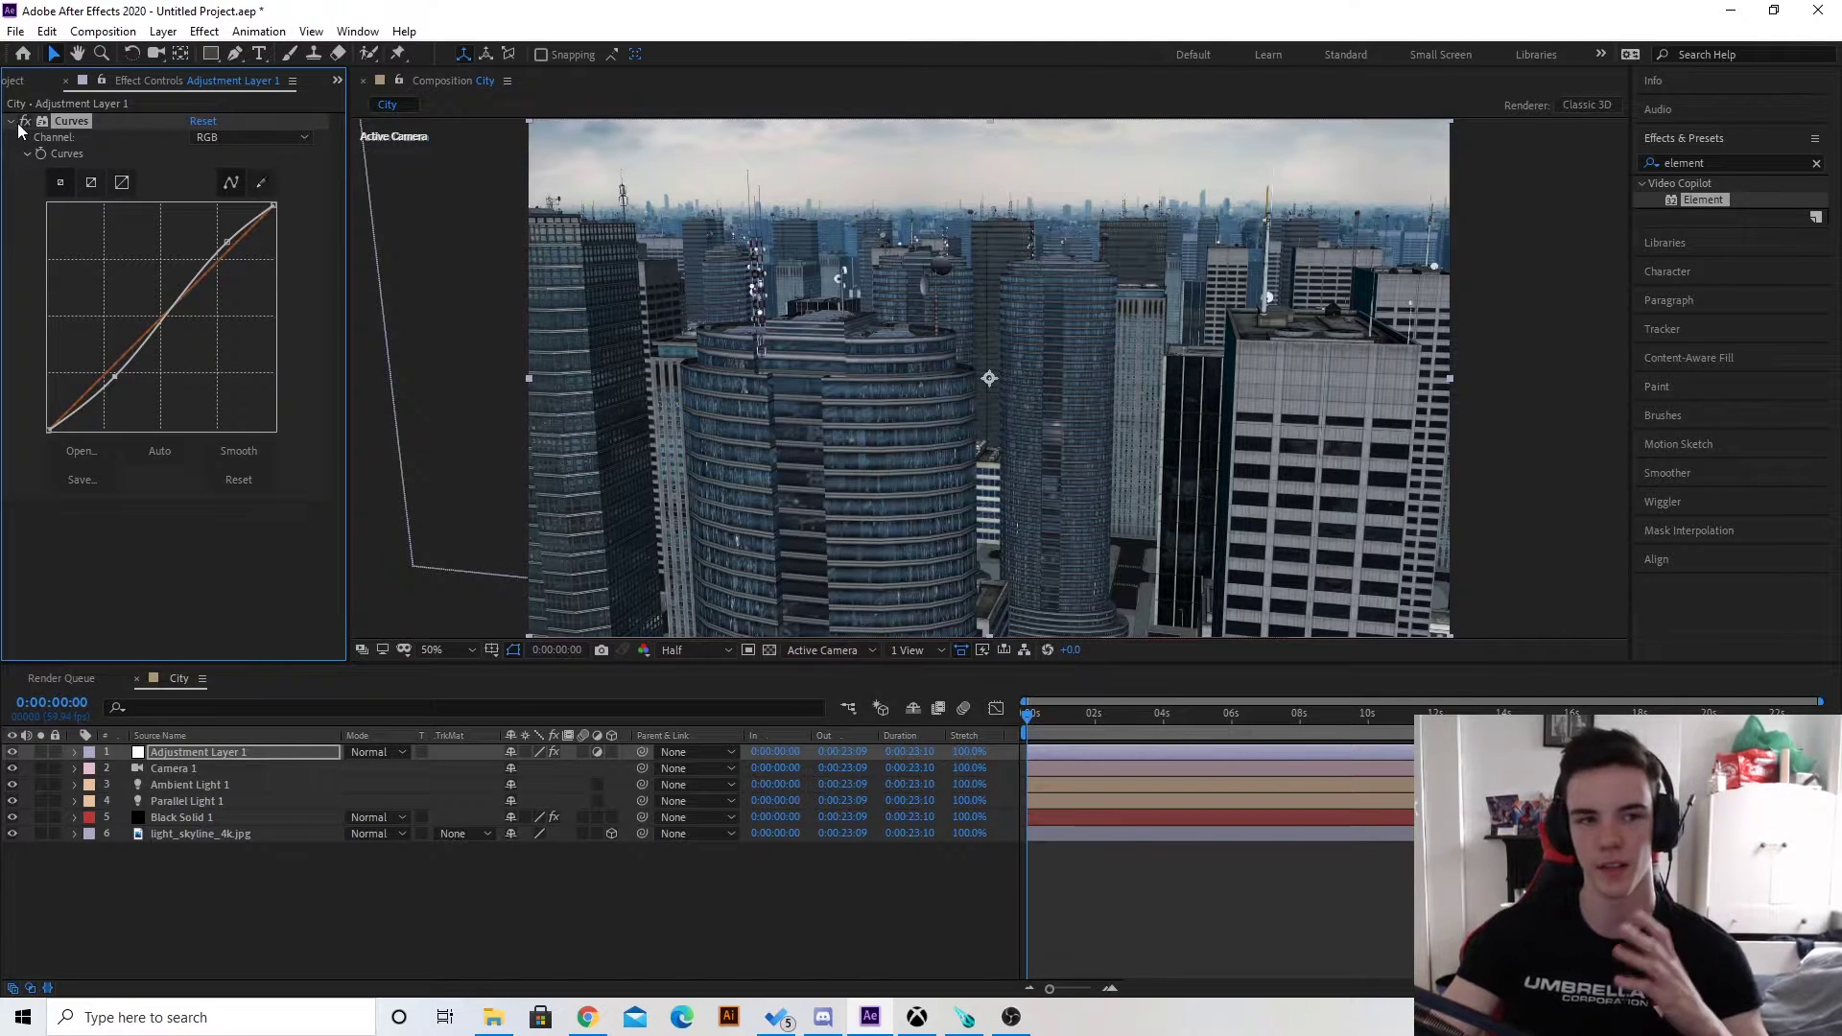
{"action": "left_click", "coordinate": [28, 121]}
{"action": "left_click", "coordinate": [27, 121]}
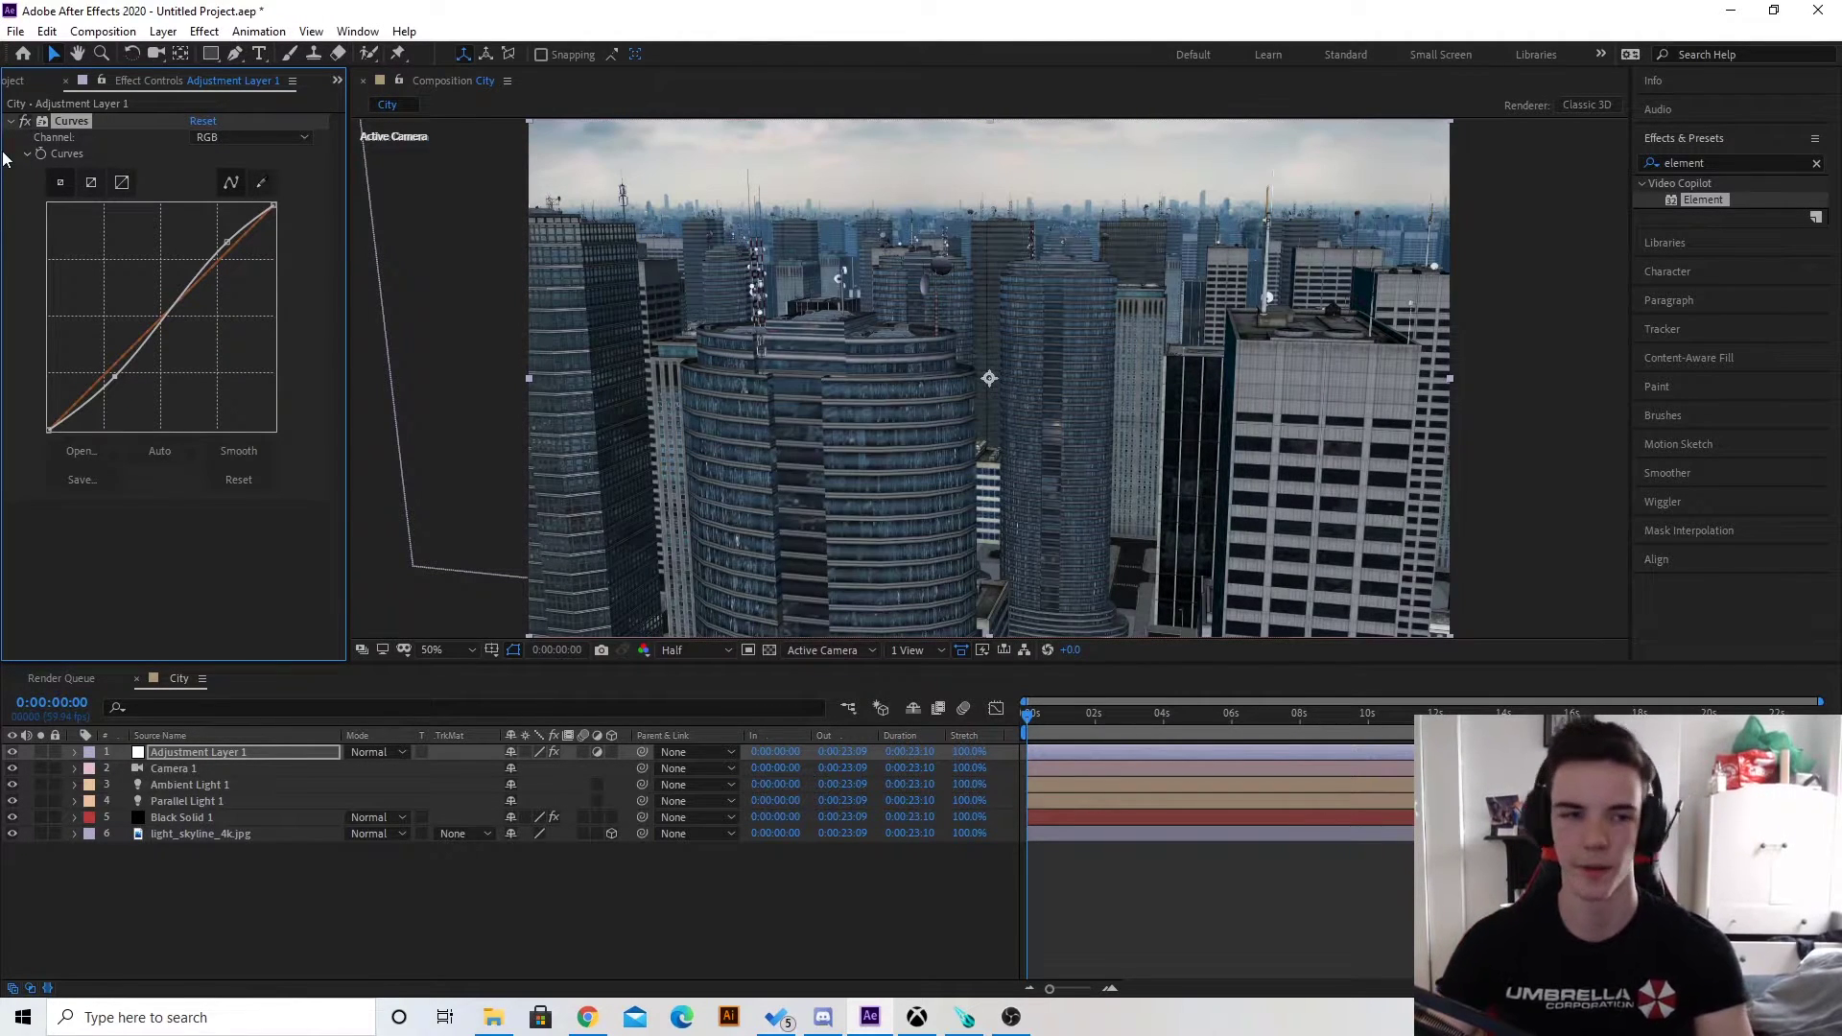
{"action": "left_click", "coordinate": [9, 121]}
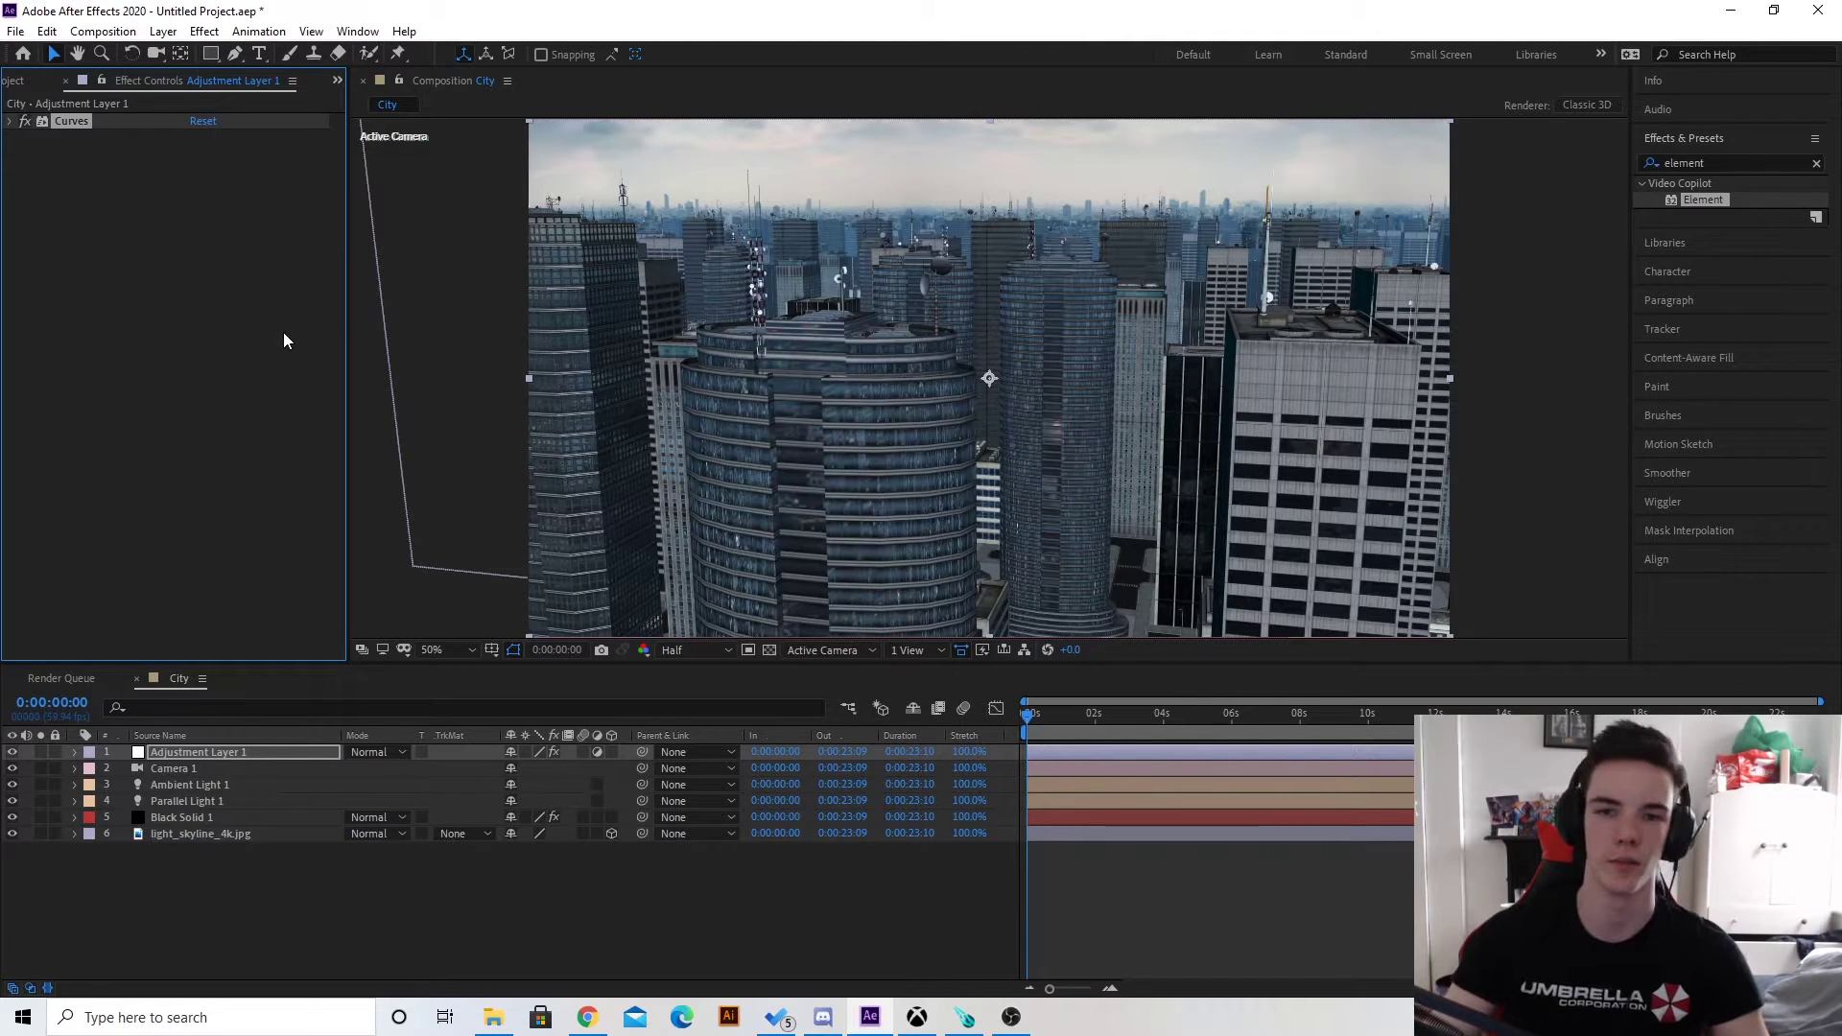
Enable ambient occlusion in the Element render settings of Black Solid 1 and set its AO Mode to Ray-Traced.
{"action": "left_click", "coordinate": [197, 817]}
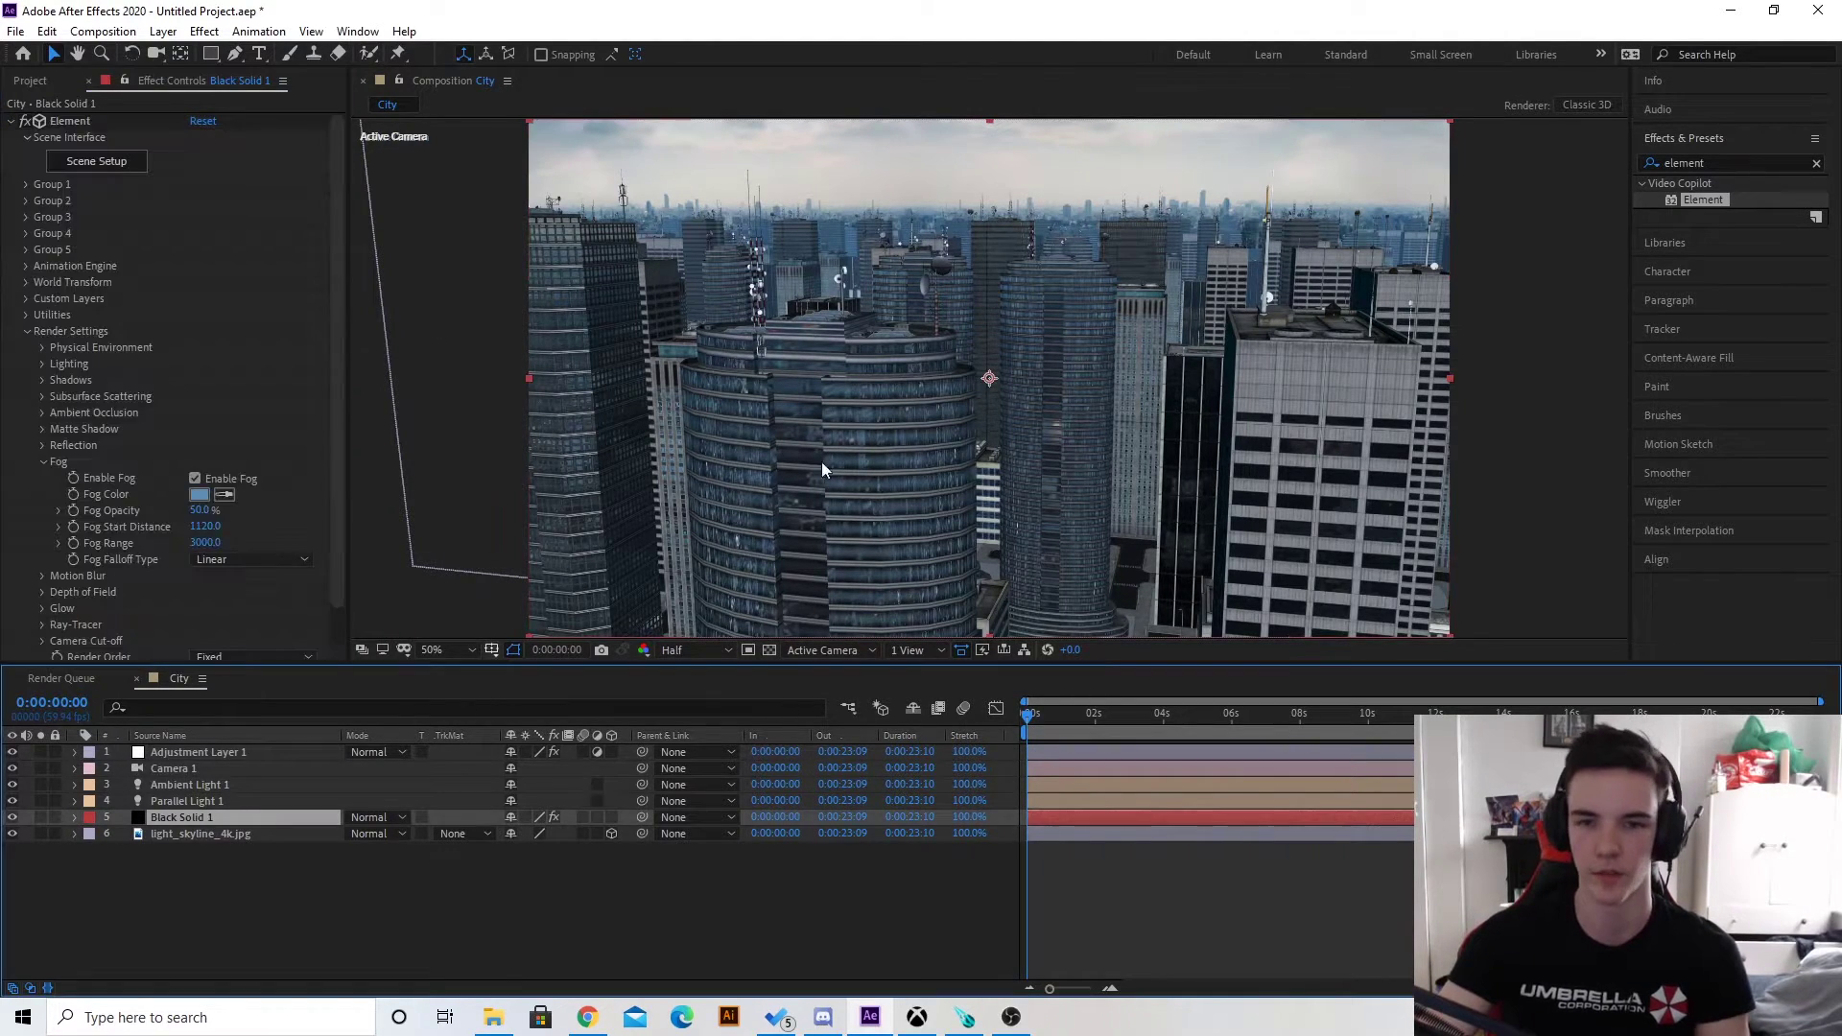
{"action": "left_click", "coordinate": [40, 462]}
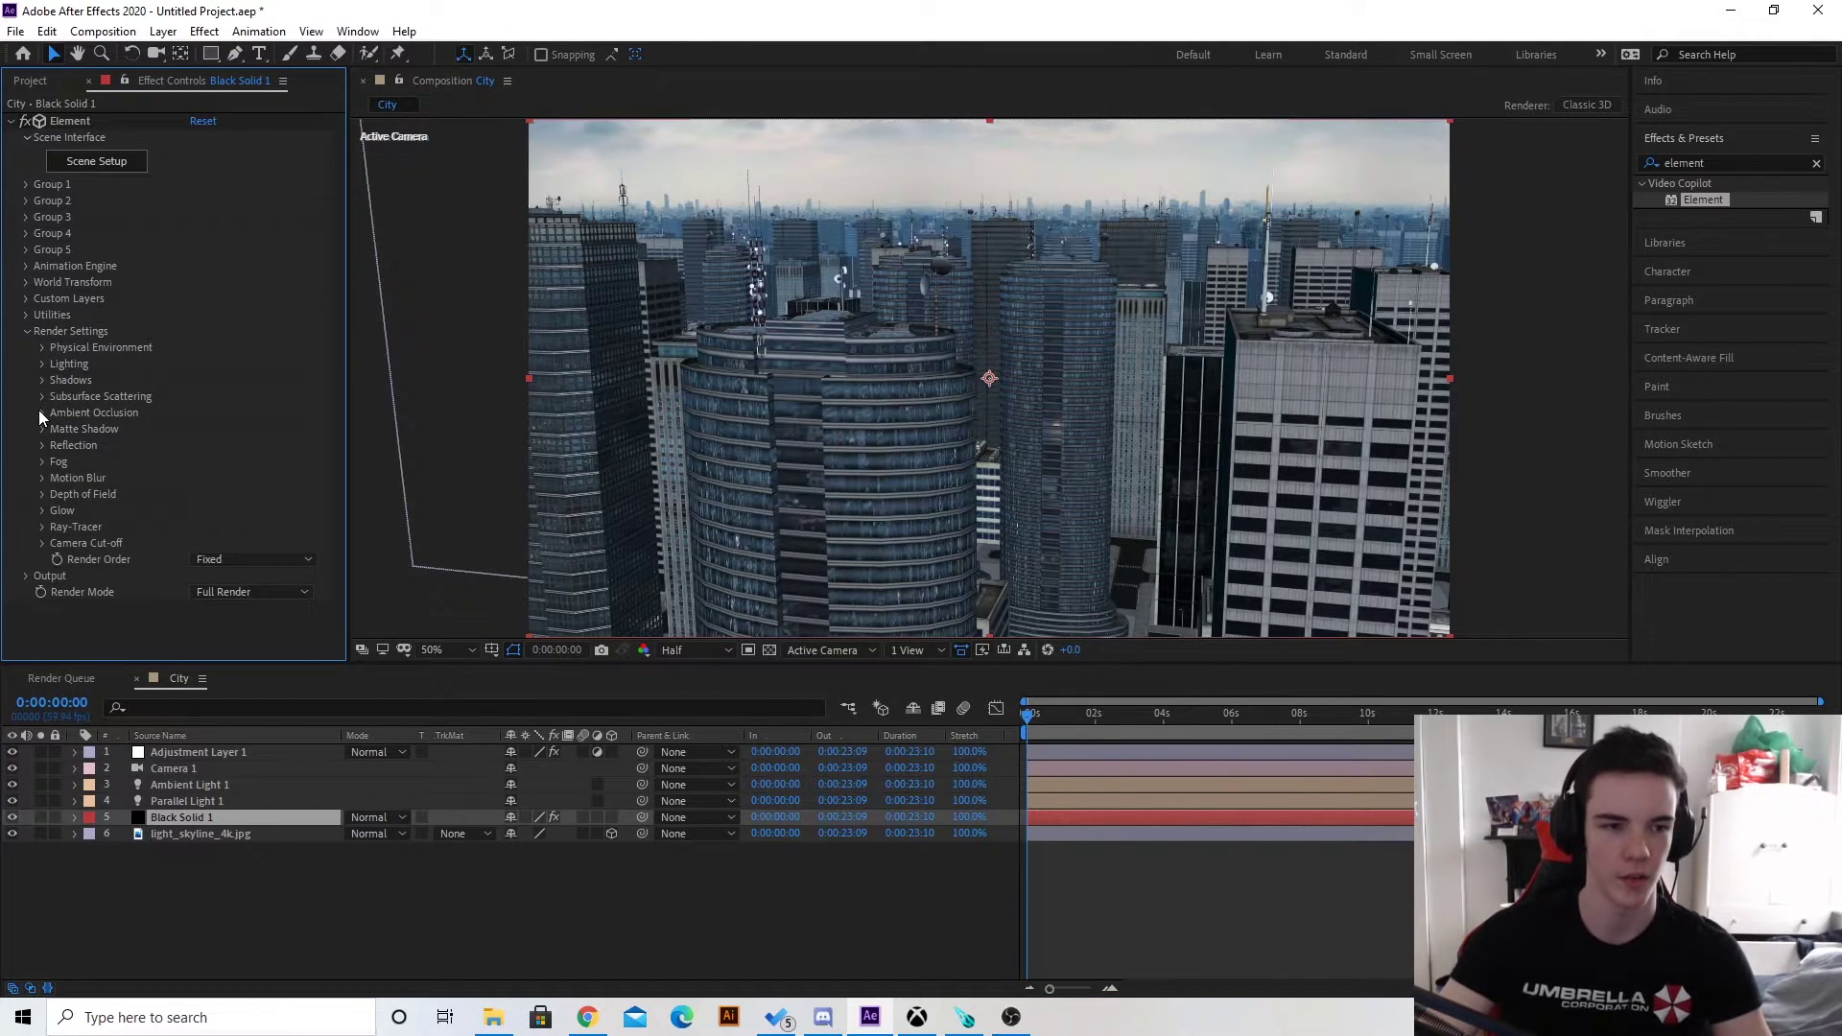
{"action": "left_click", "coordinate": [42, 413]}
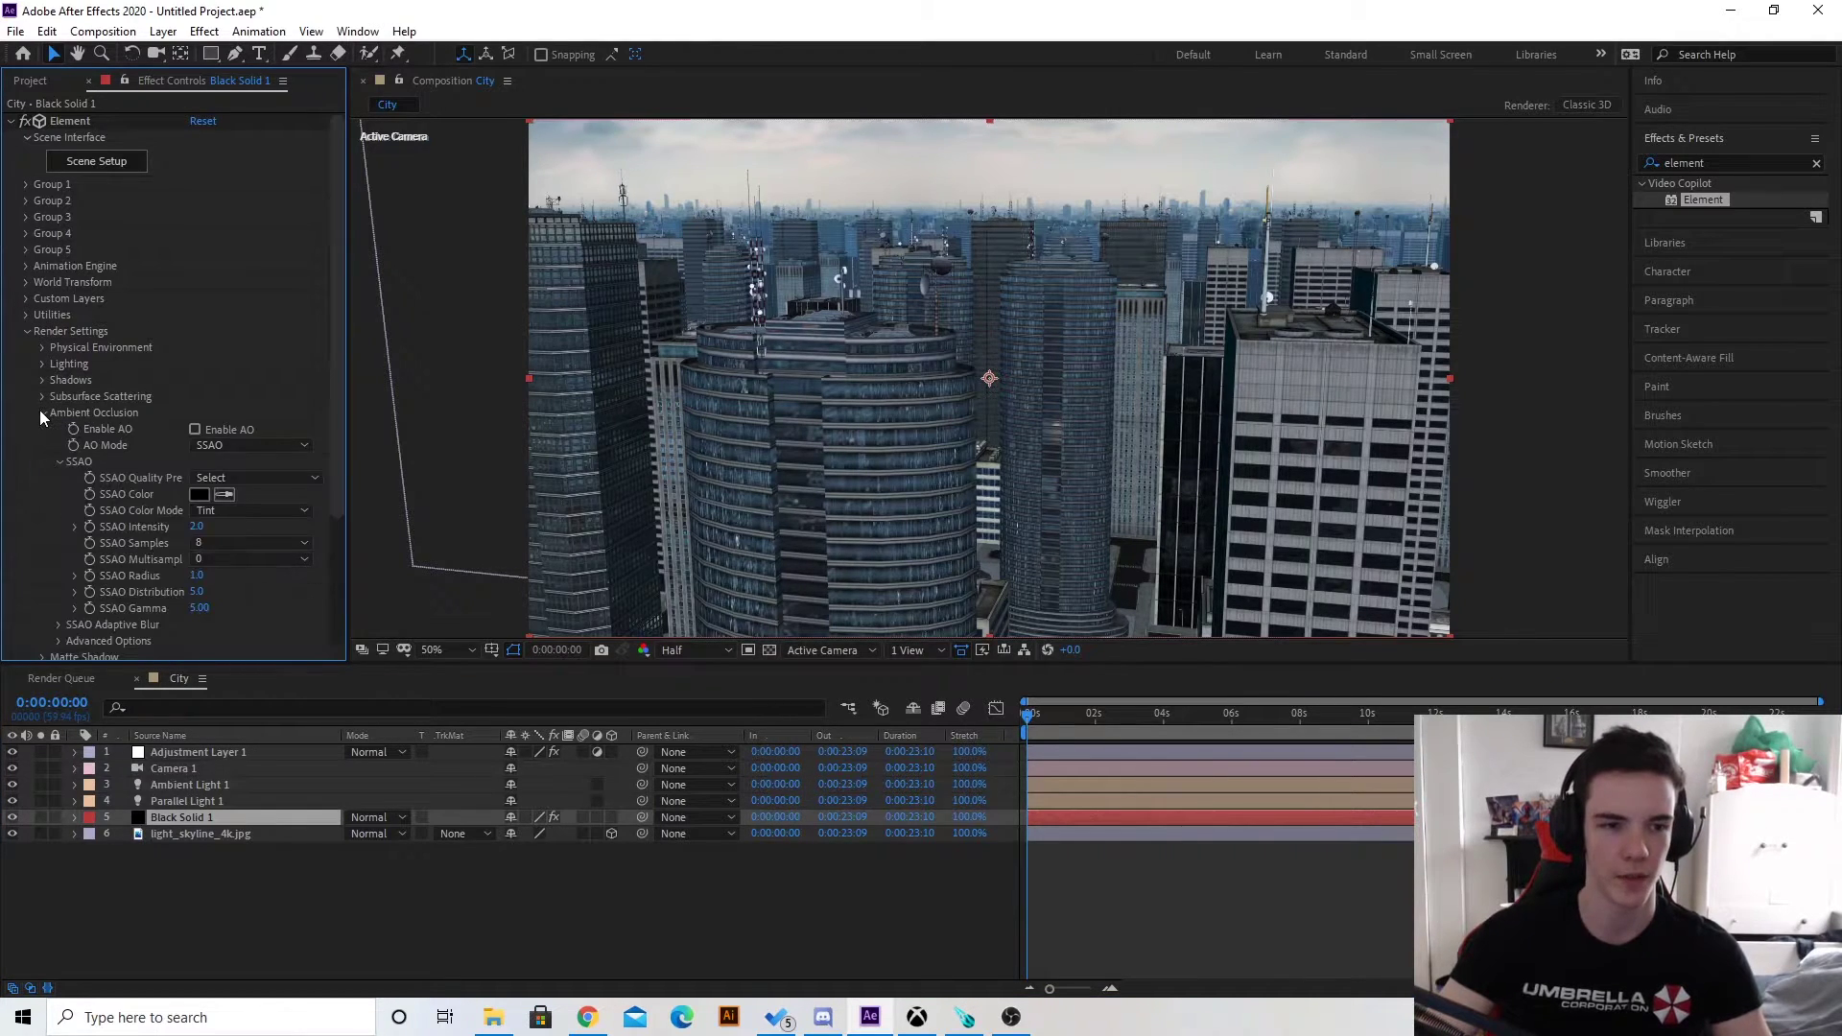
{"action": "left_click", "coordinate": [195, 429]}
{"action": "left_click", "coordinate": [228, 445]}
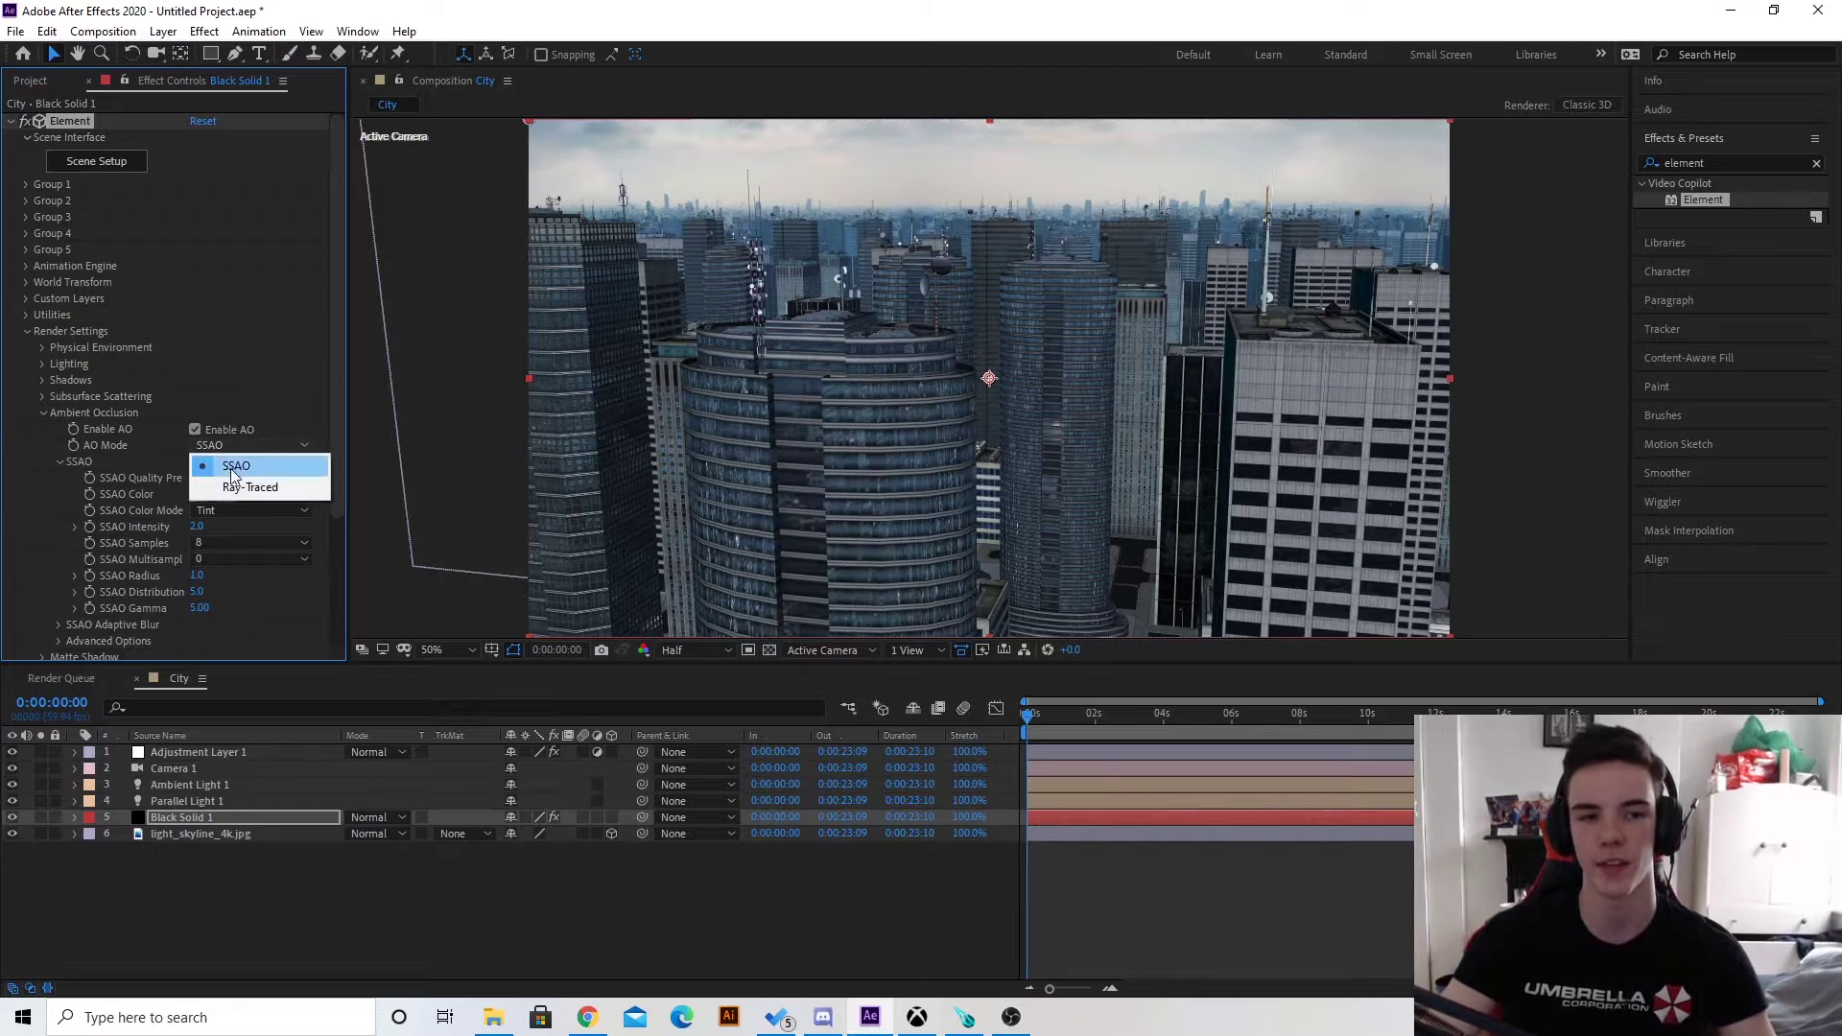
{"action": "left_click", "coordinate": [230, 482]}
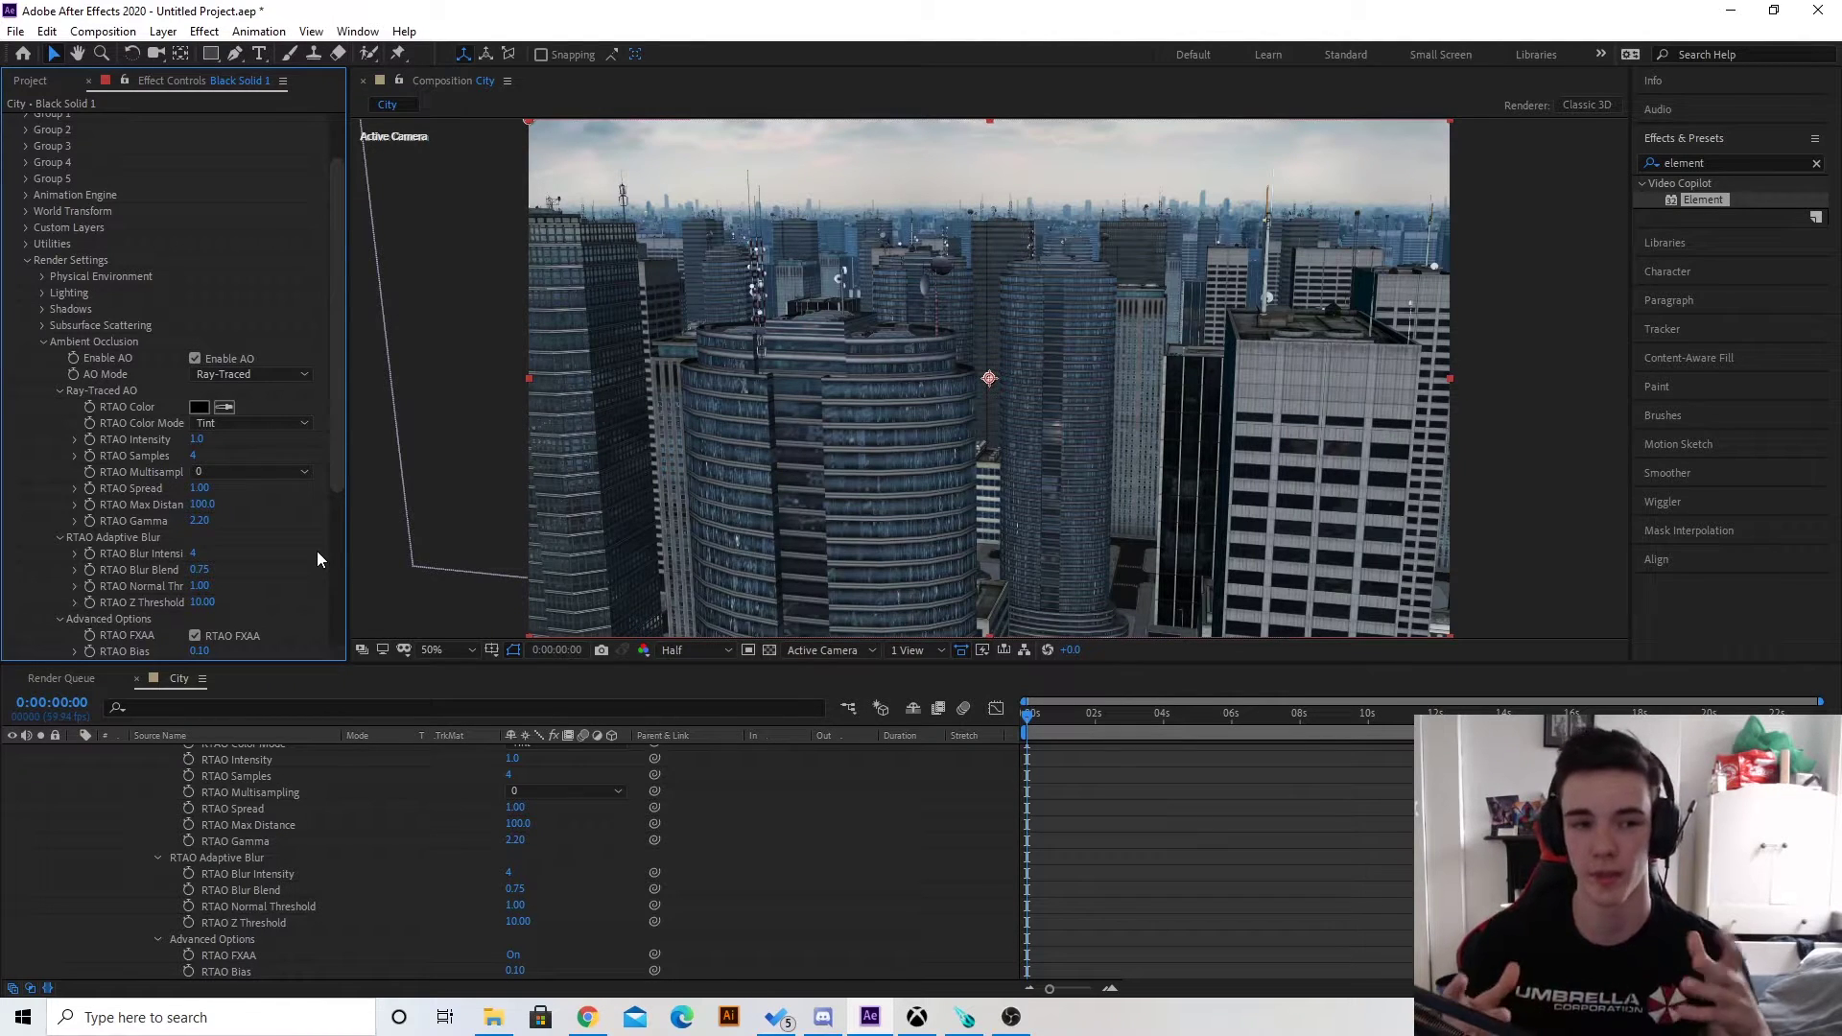
{"action": "left_click", "coordinate": [43, 343]}
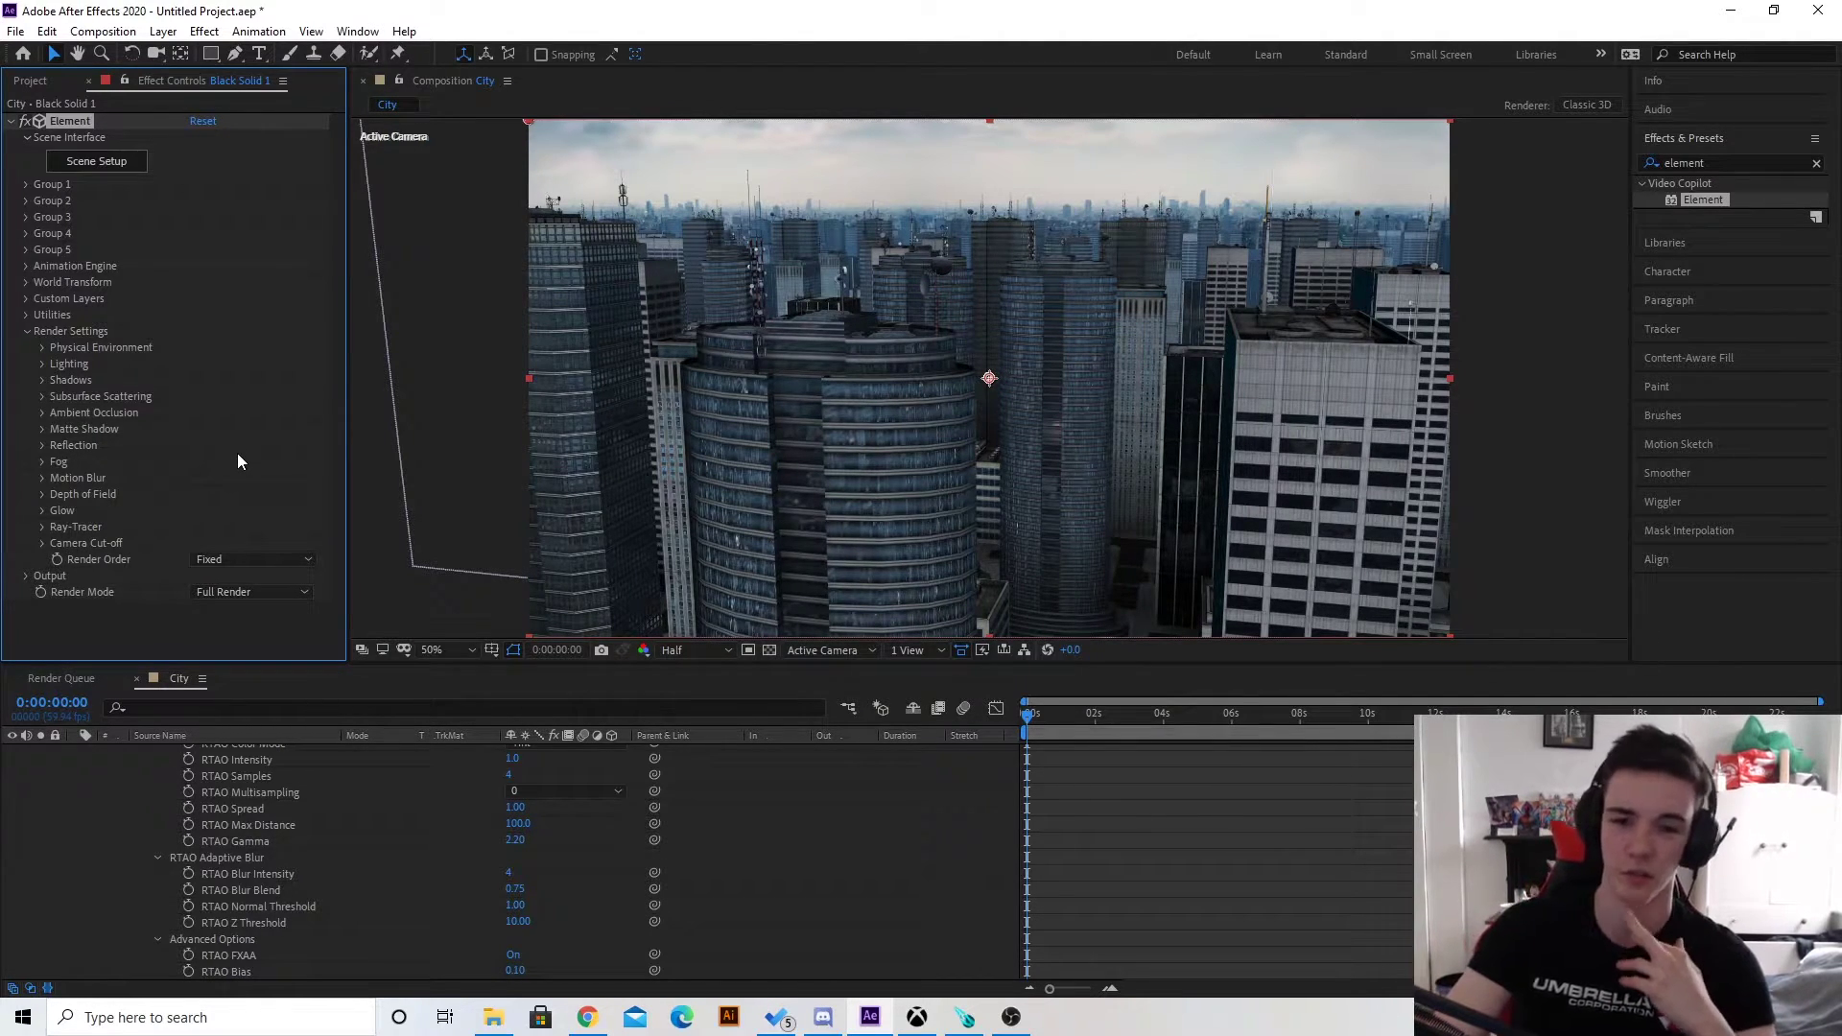
Enable shadows in Element's render settings, try the Ray-Traced shadow mode, and return to Shadow Mapping.
{"action": "left_click", "coordinate": [43, 380]}
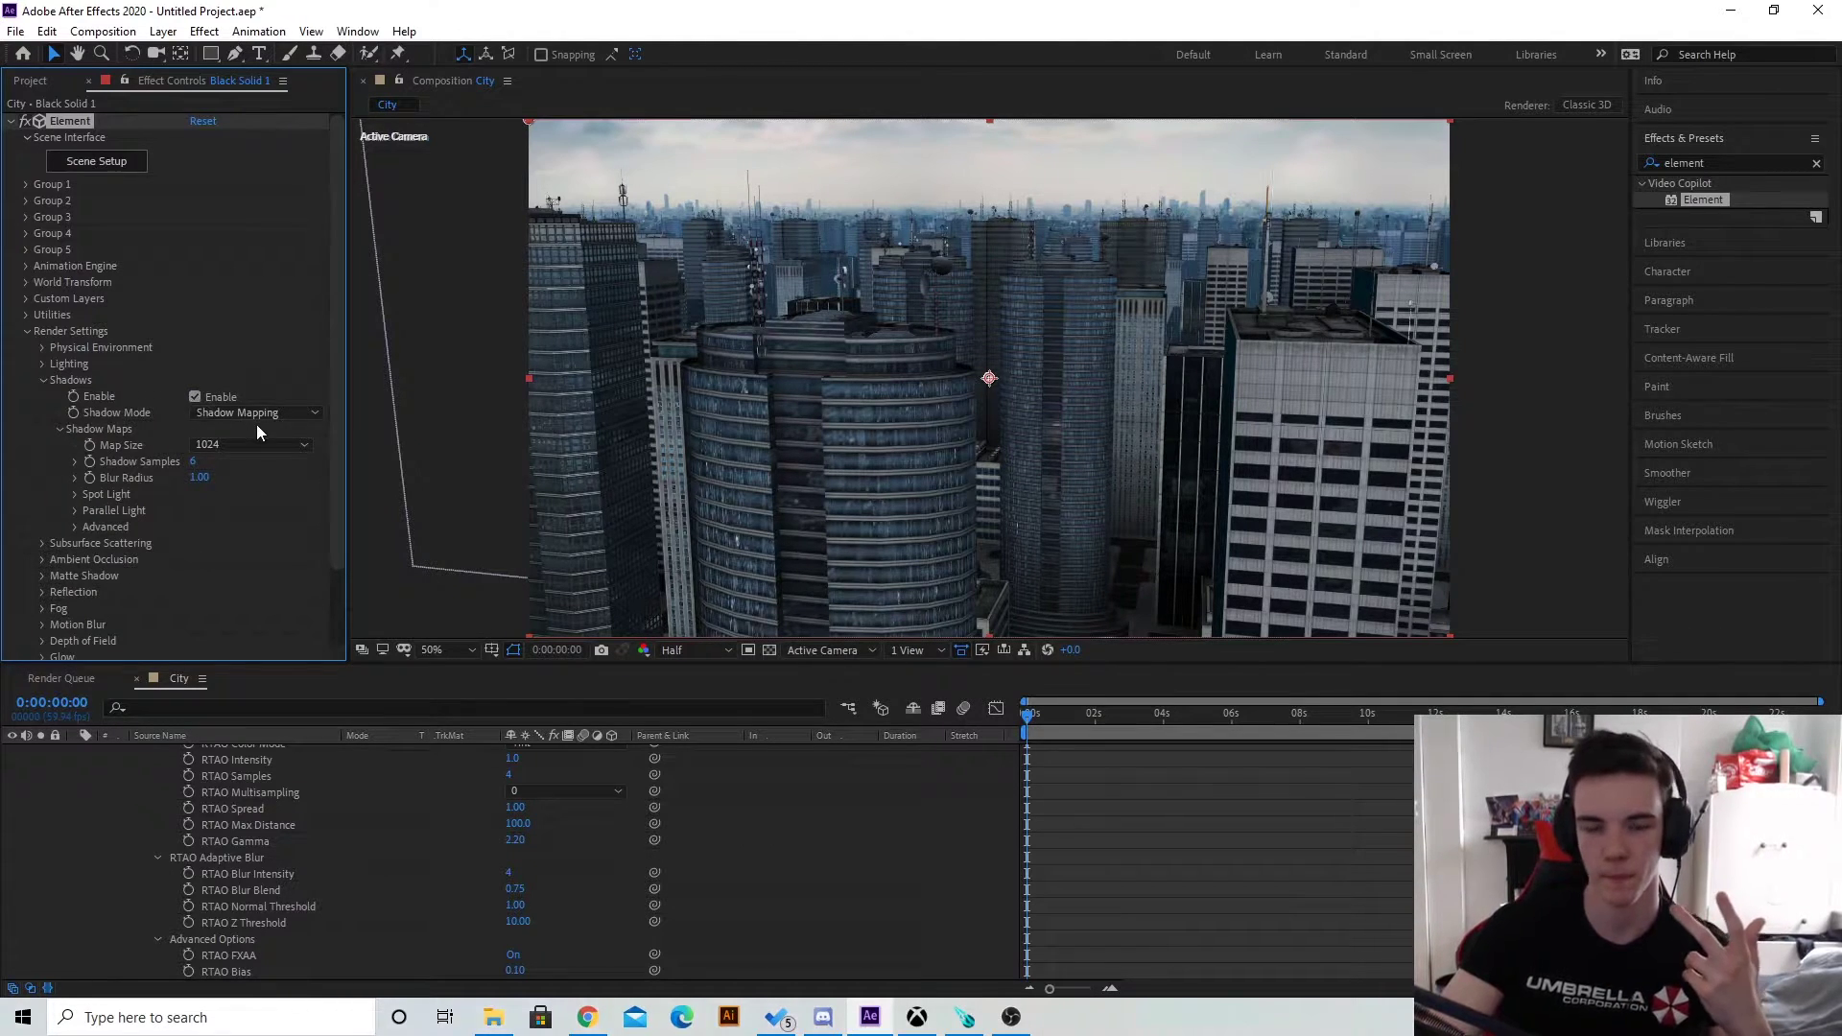
{"action": "left_click", "coordinate": [253, 411]}
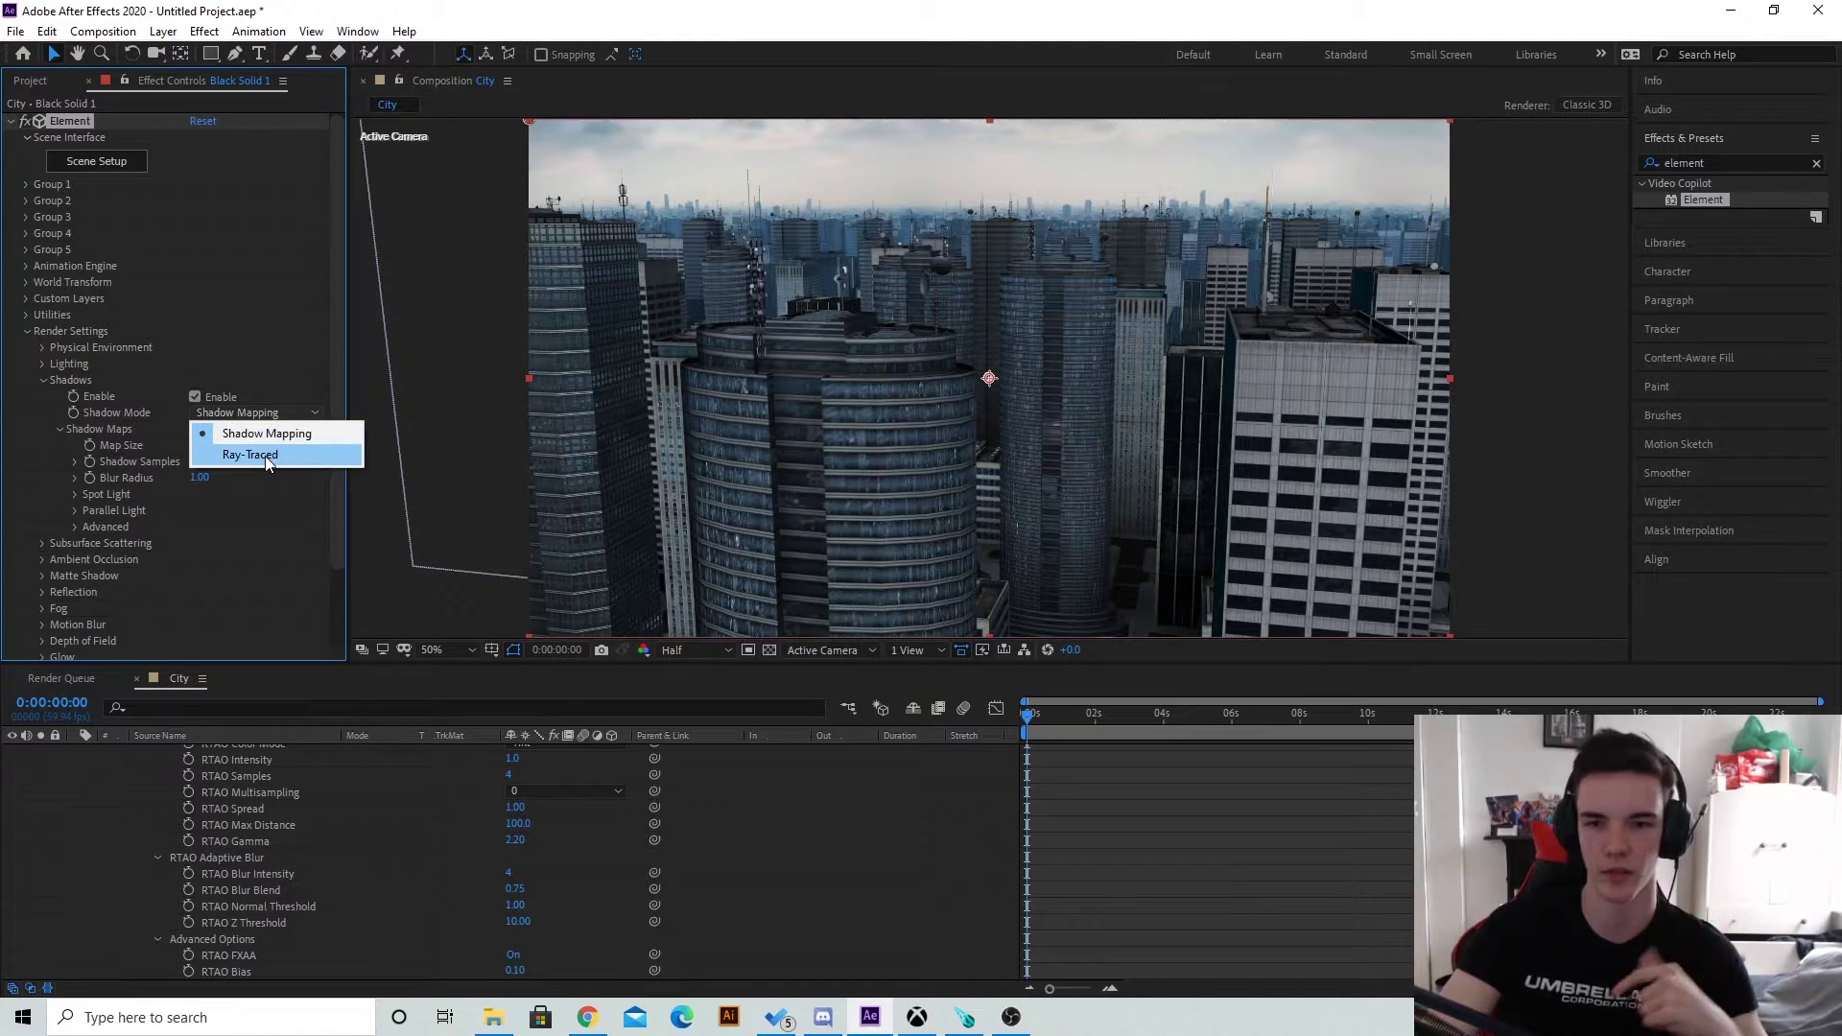
{"action": "left_click", "coordinate": [251, 454]}
{"action": "left_click", "coordinate": [252, 413]}
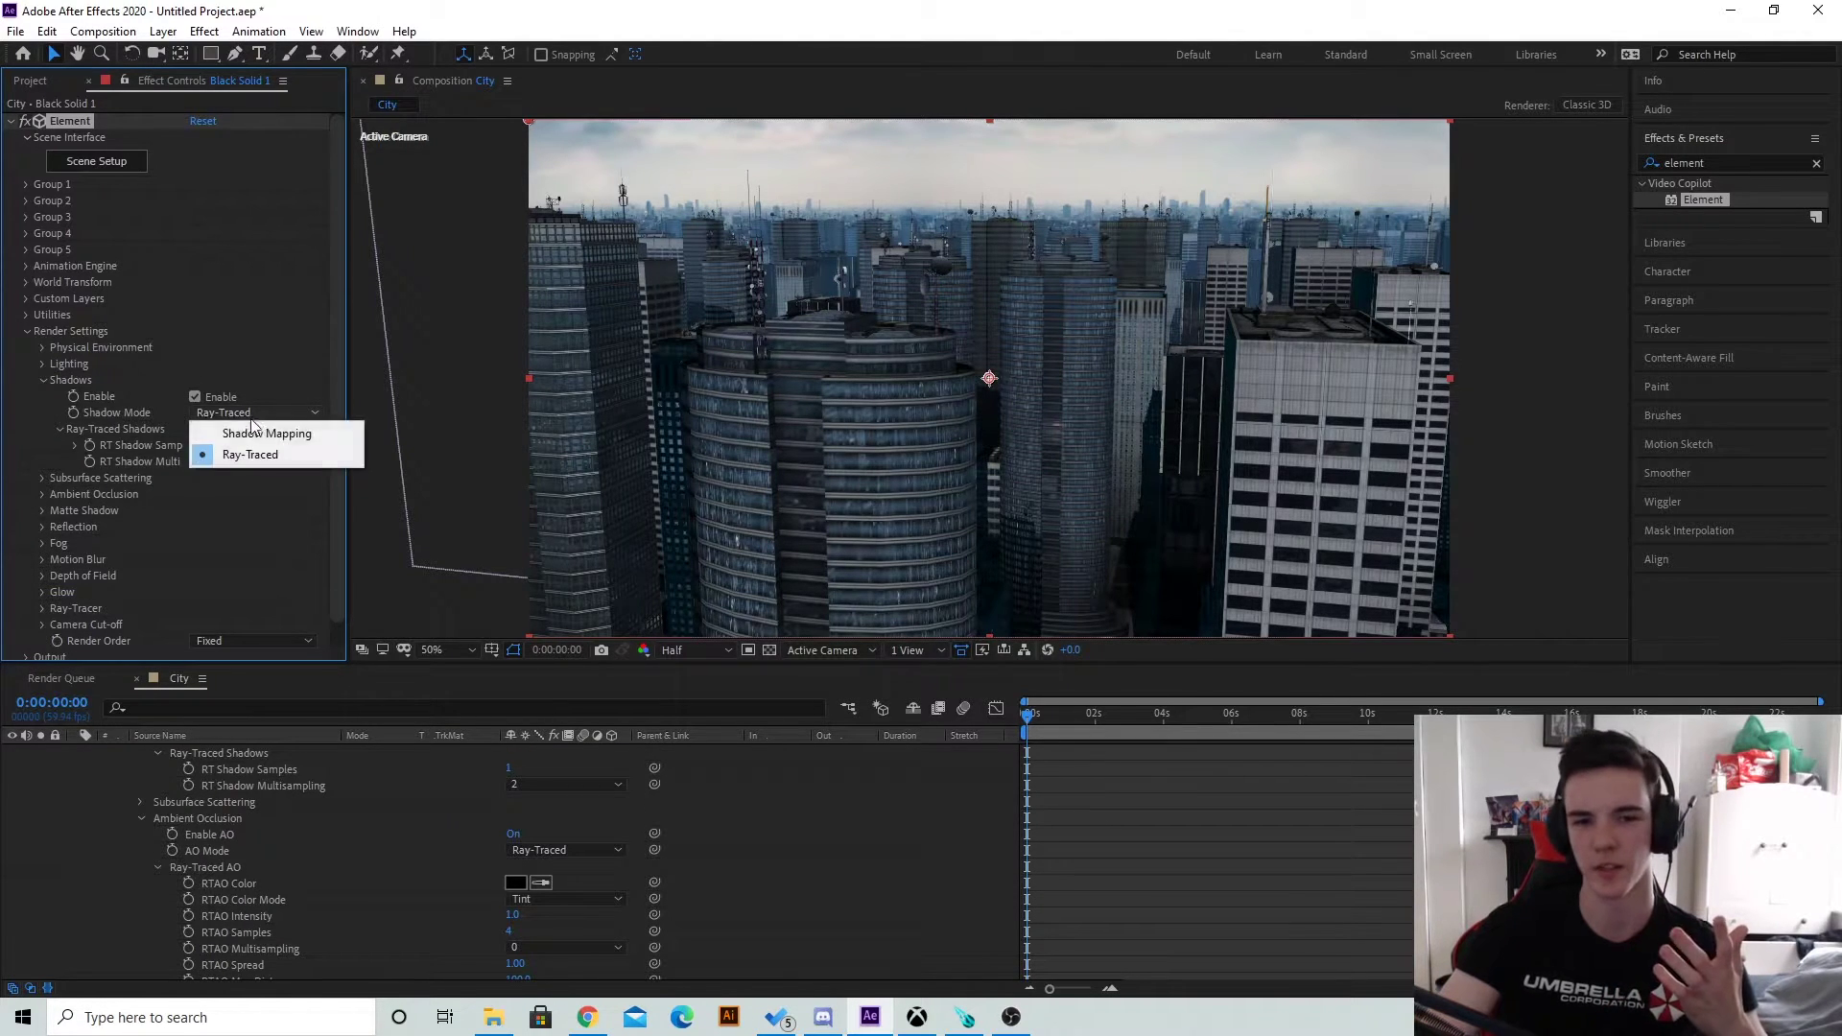
{"action": "left_click", "coordinate": [255, 428]}
Set Shadow Samples to 15, Blur Radius to 5.90 and spot light Shadow Depth to 110, and compare shadows off and on.
{"action": "scroll", "coordinate": [252, 470], "scroll_direction": "down", "scroll_amount": 1}
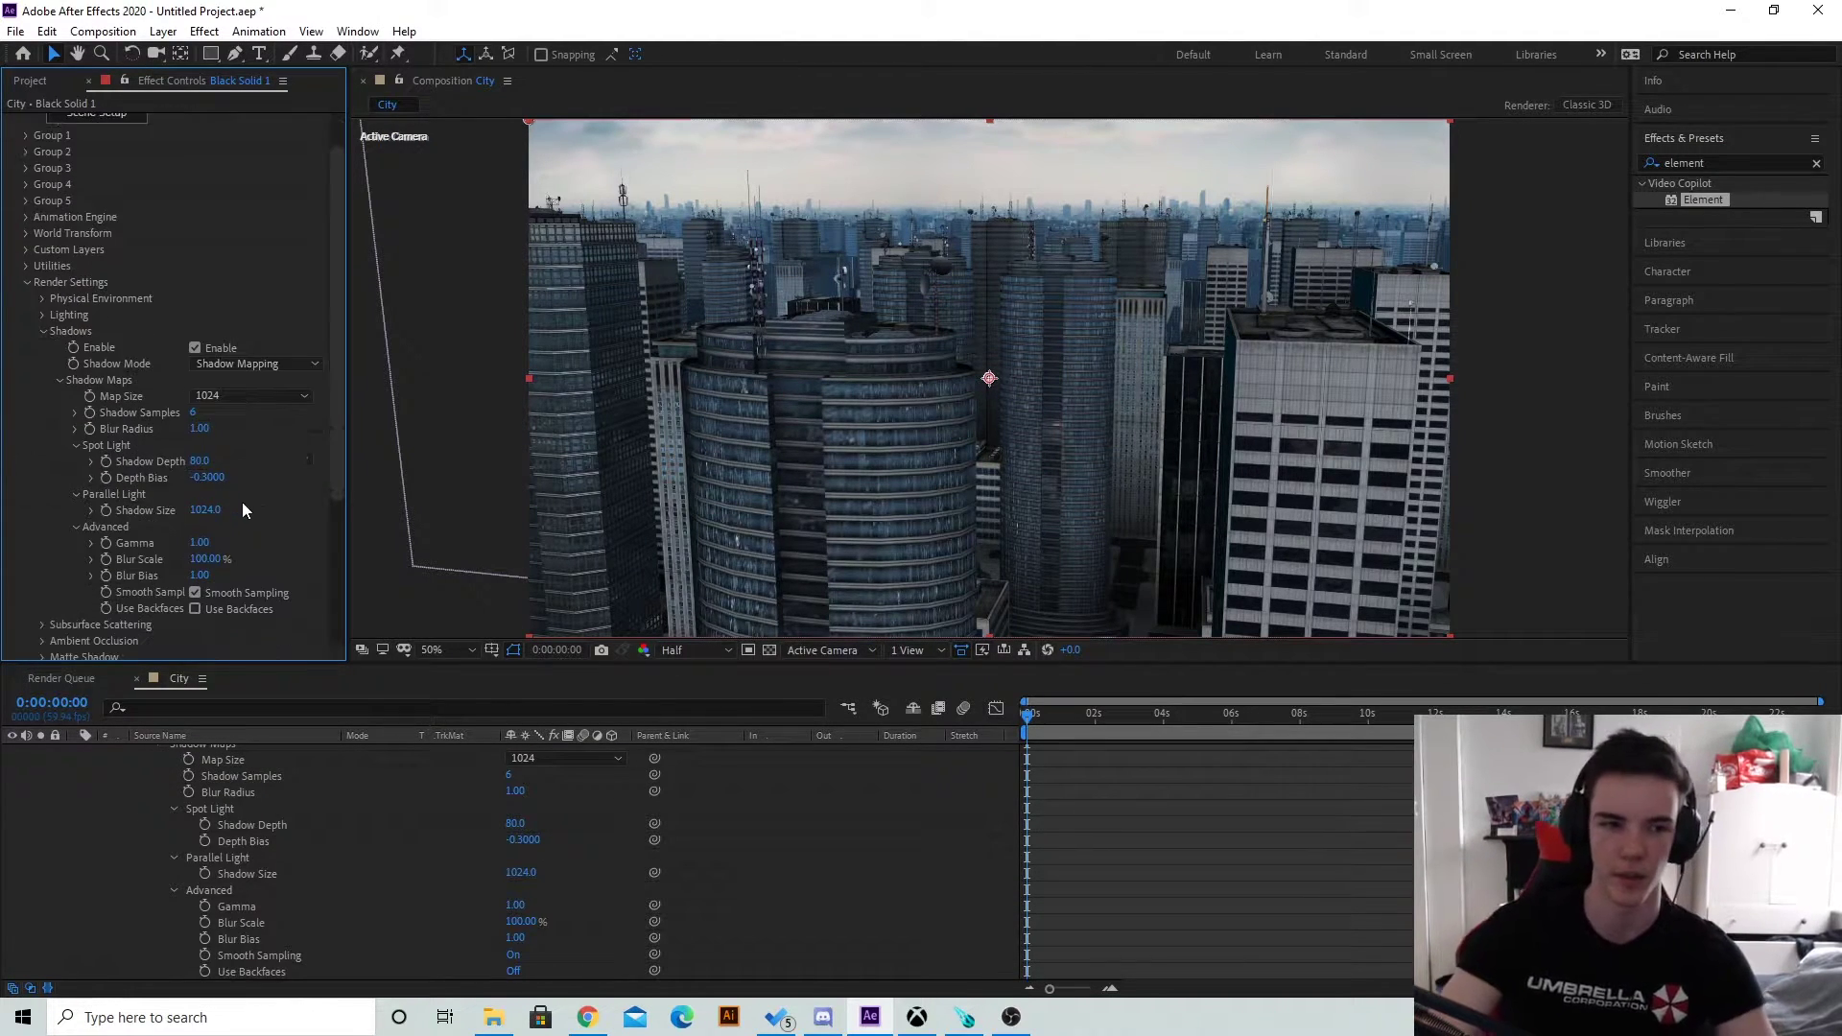
{"action": "mouse_move", "coordinate": [199, 427]}
{"action": "left_mouse_down"}
{"action": "mouse_move", "coordinate": [255, 437]}
{"action": "mouse_move", "coordinate": [206, 418]}
{"action": "left_mouse_up"}
{"action": "left_click_drag", "start_coordinate": [199, 461], "coordinate": [250, 473]}
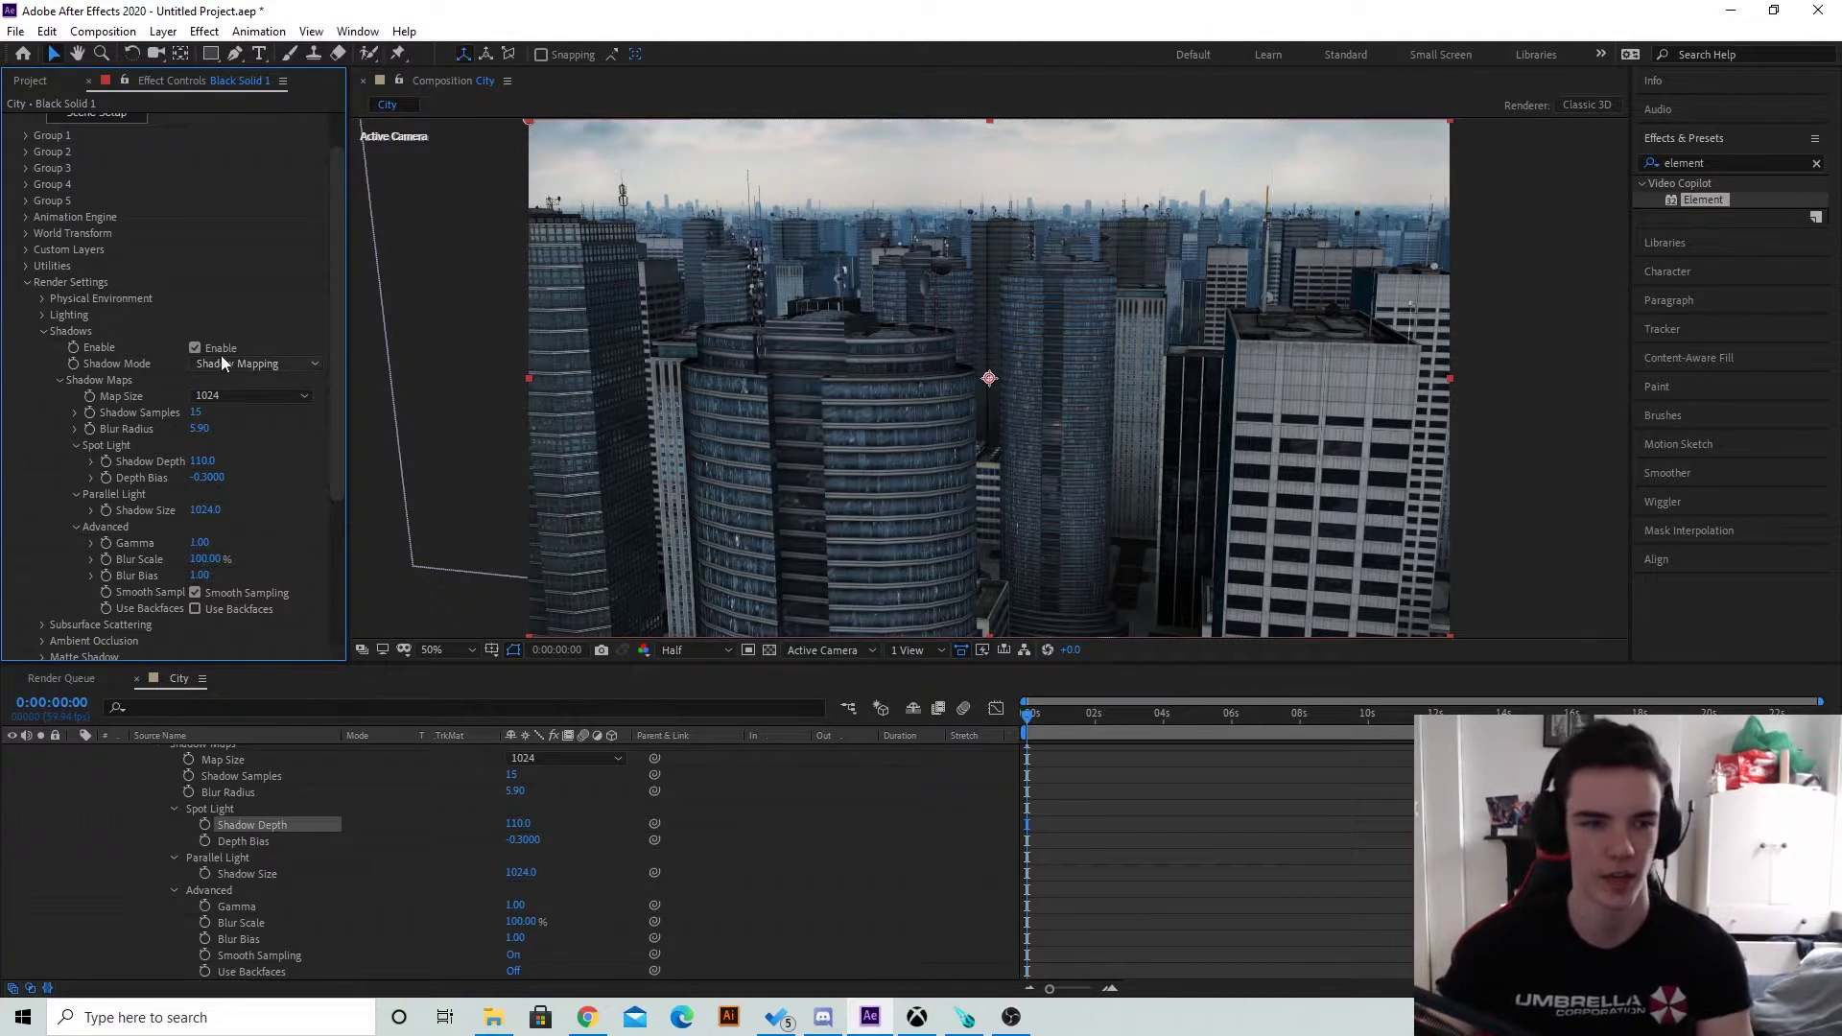
{"action": "left_click", "coordinate": [193, 348]}
{"action": "left_click", "coordinate": [193, 348]}
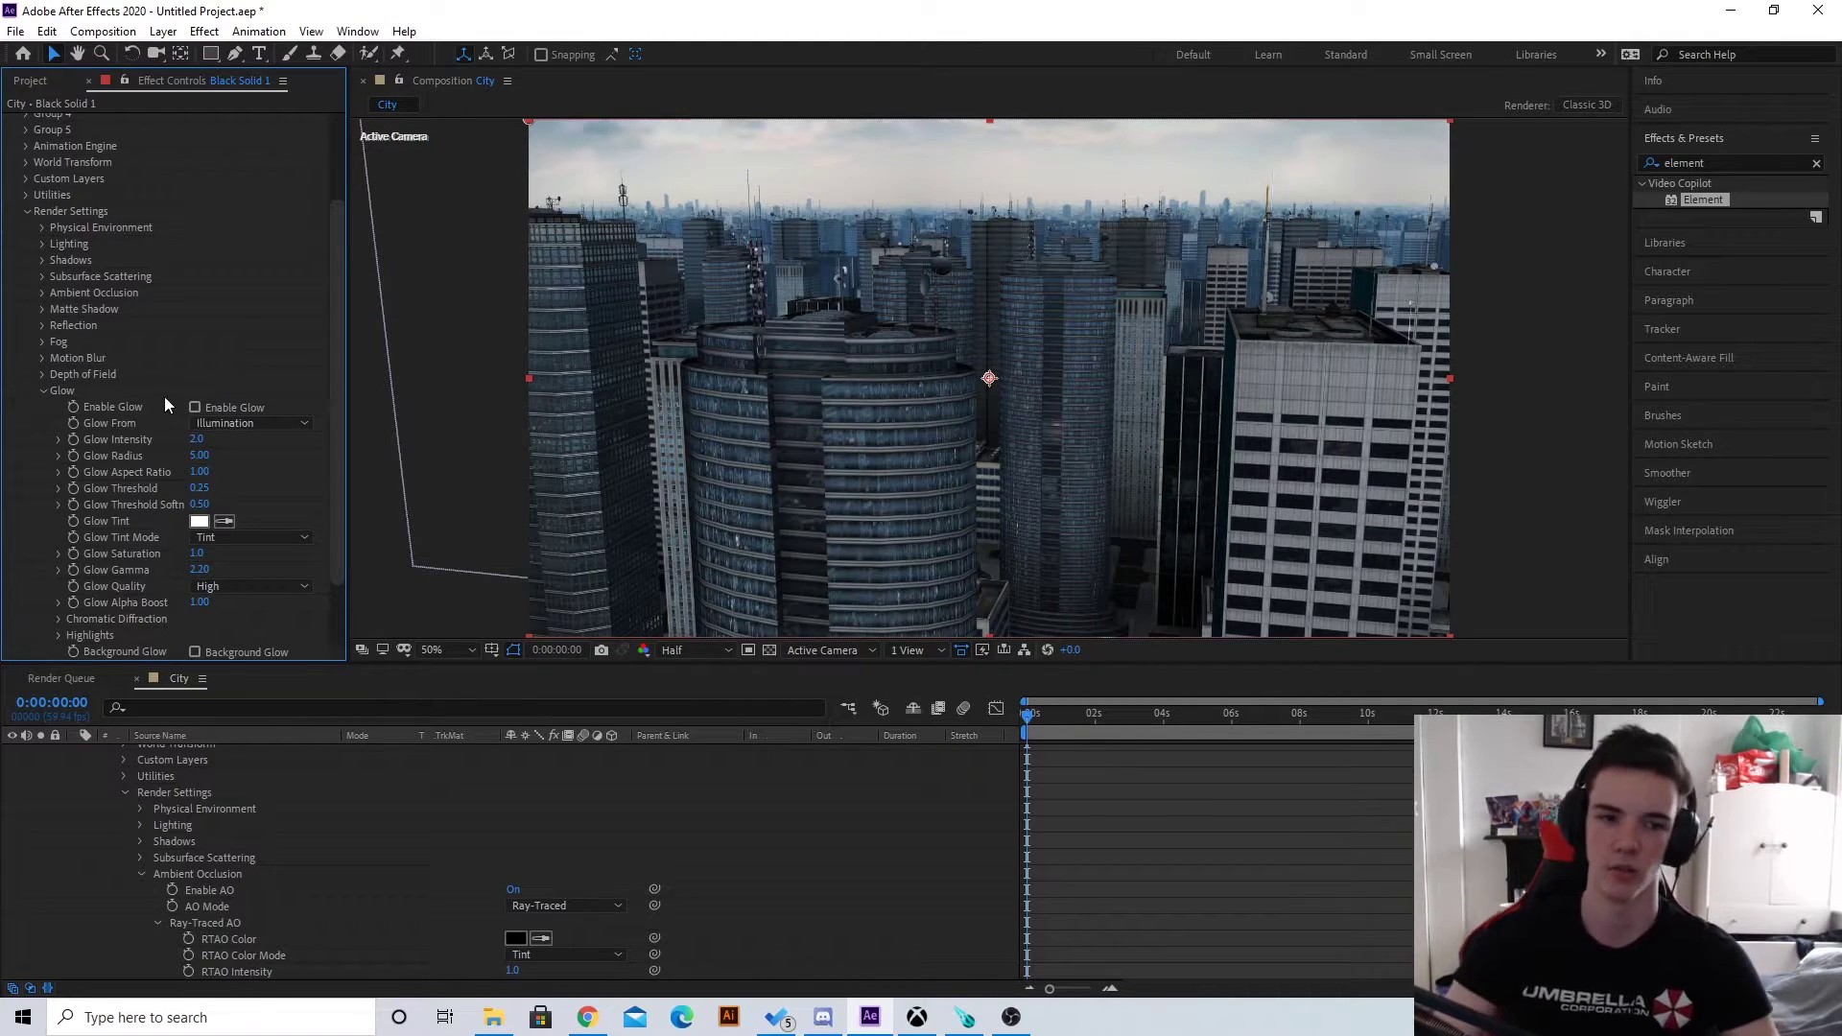
{"action": "left_click", "coordinate": [43, 390]}
{"action": "left_click", "coordinate": [44, 445]}
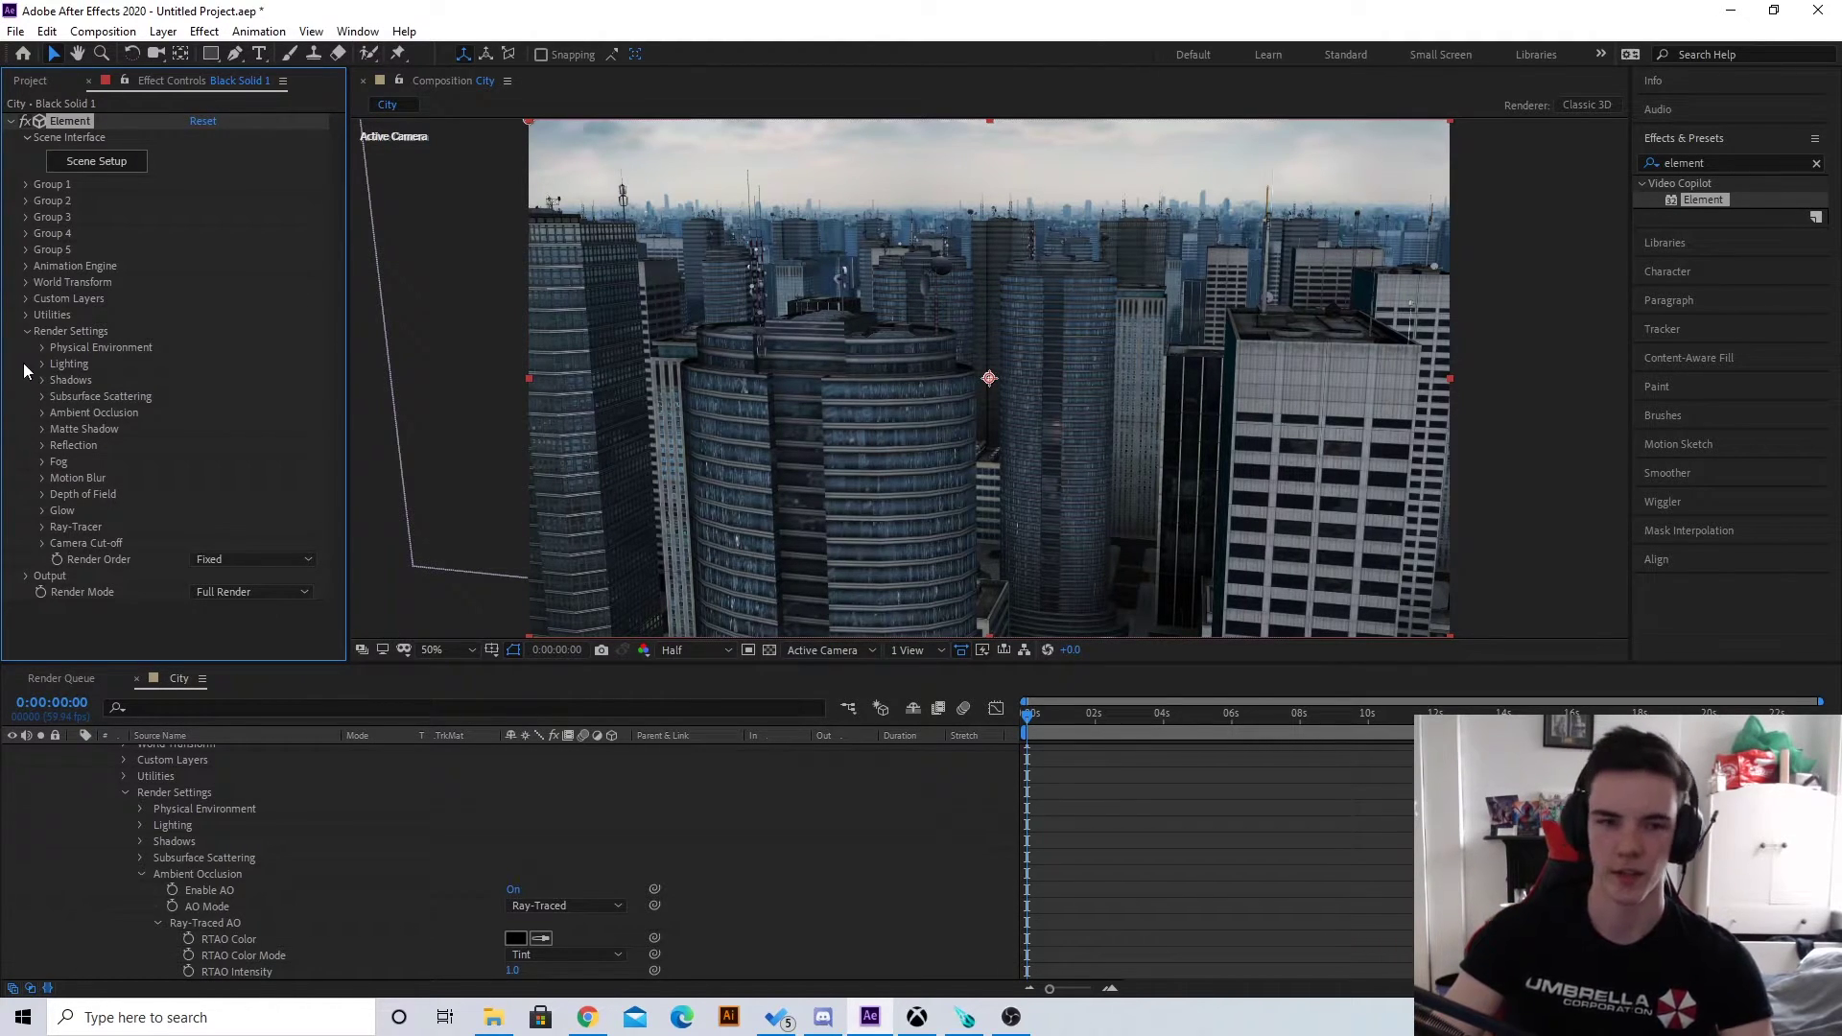
{"action": "left_click", "coordinate": [27, 331]}
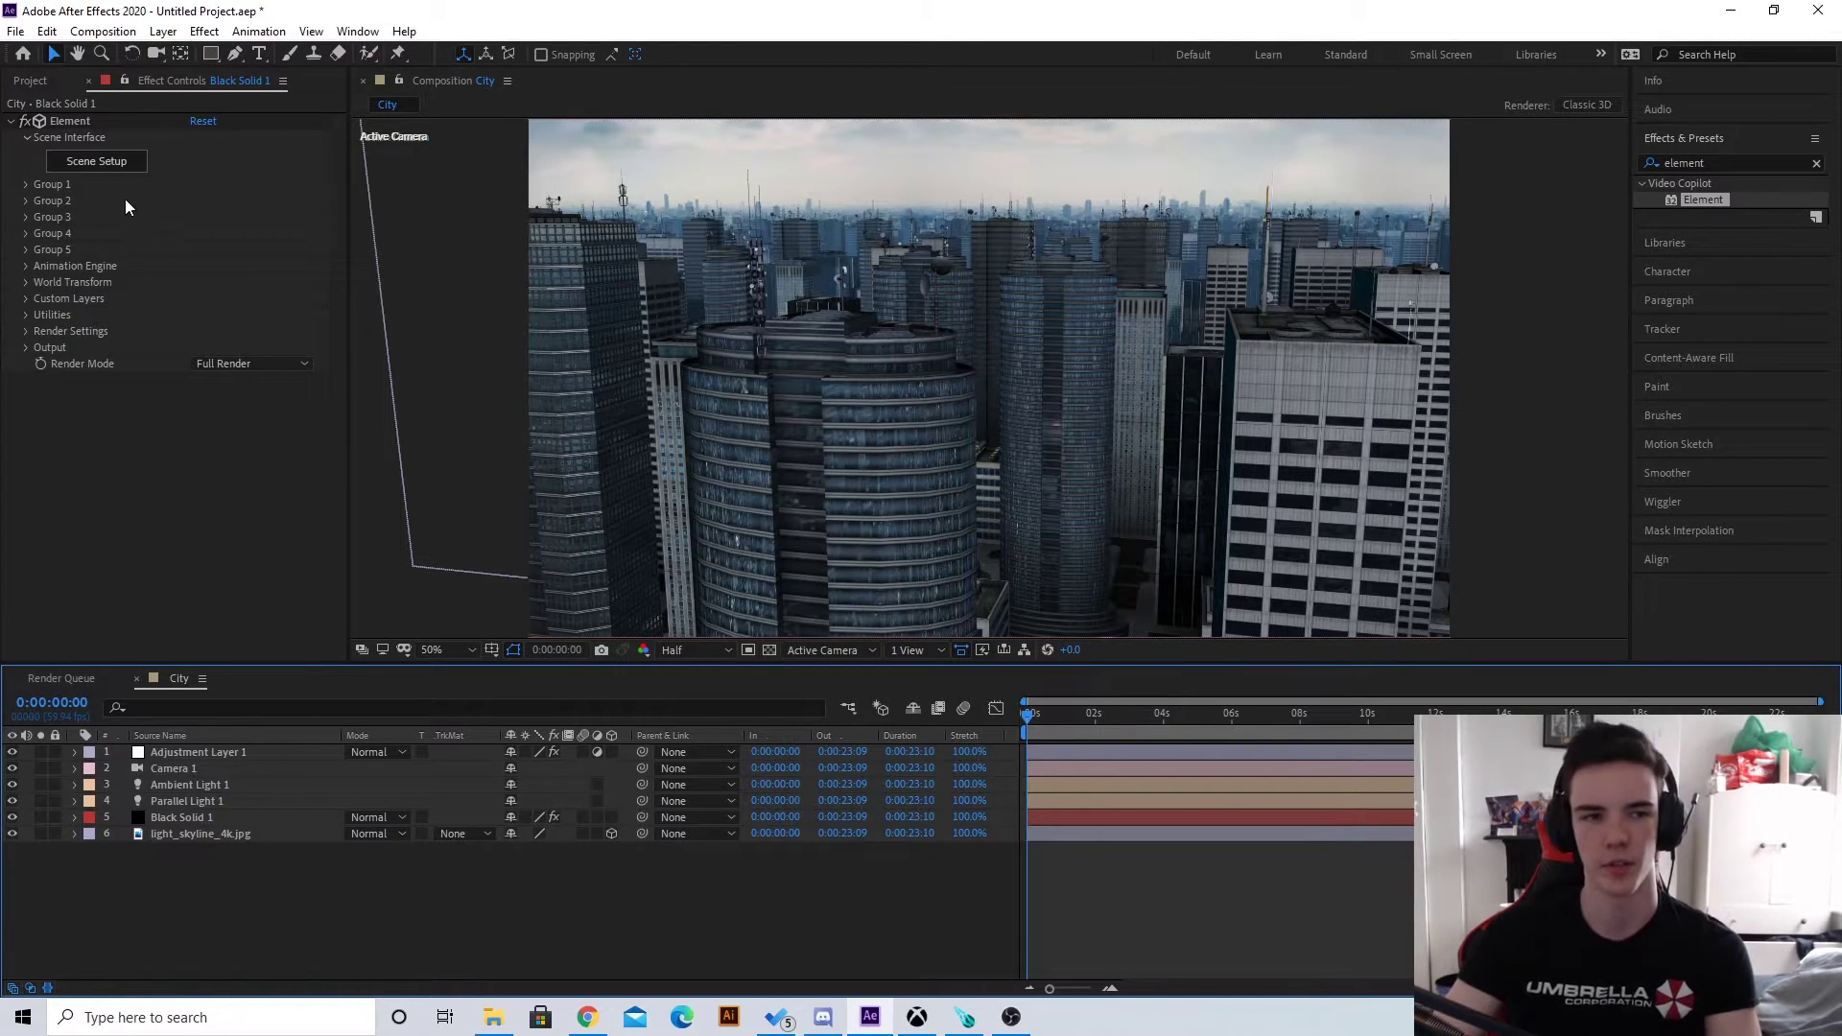
Create a text layer reading TUTORIAL and center it horizontally over the buildings.
{"action": "left_click", "coordinate": [259, 53]}
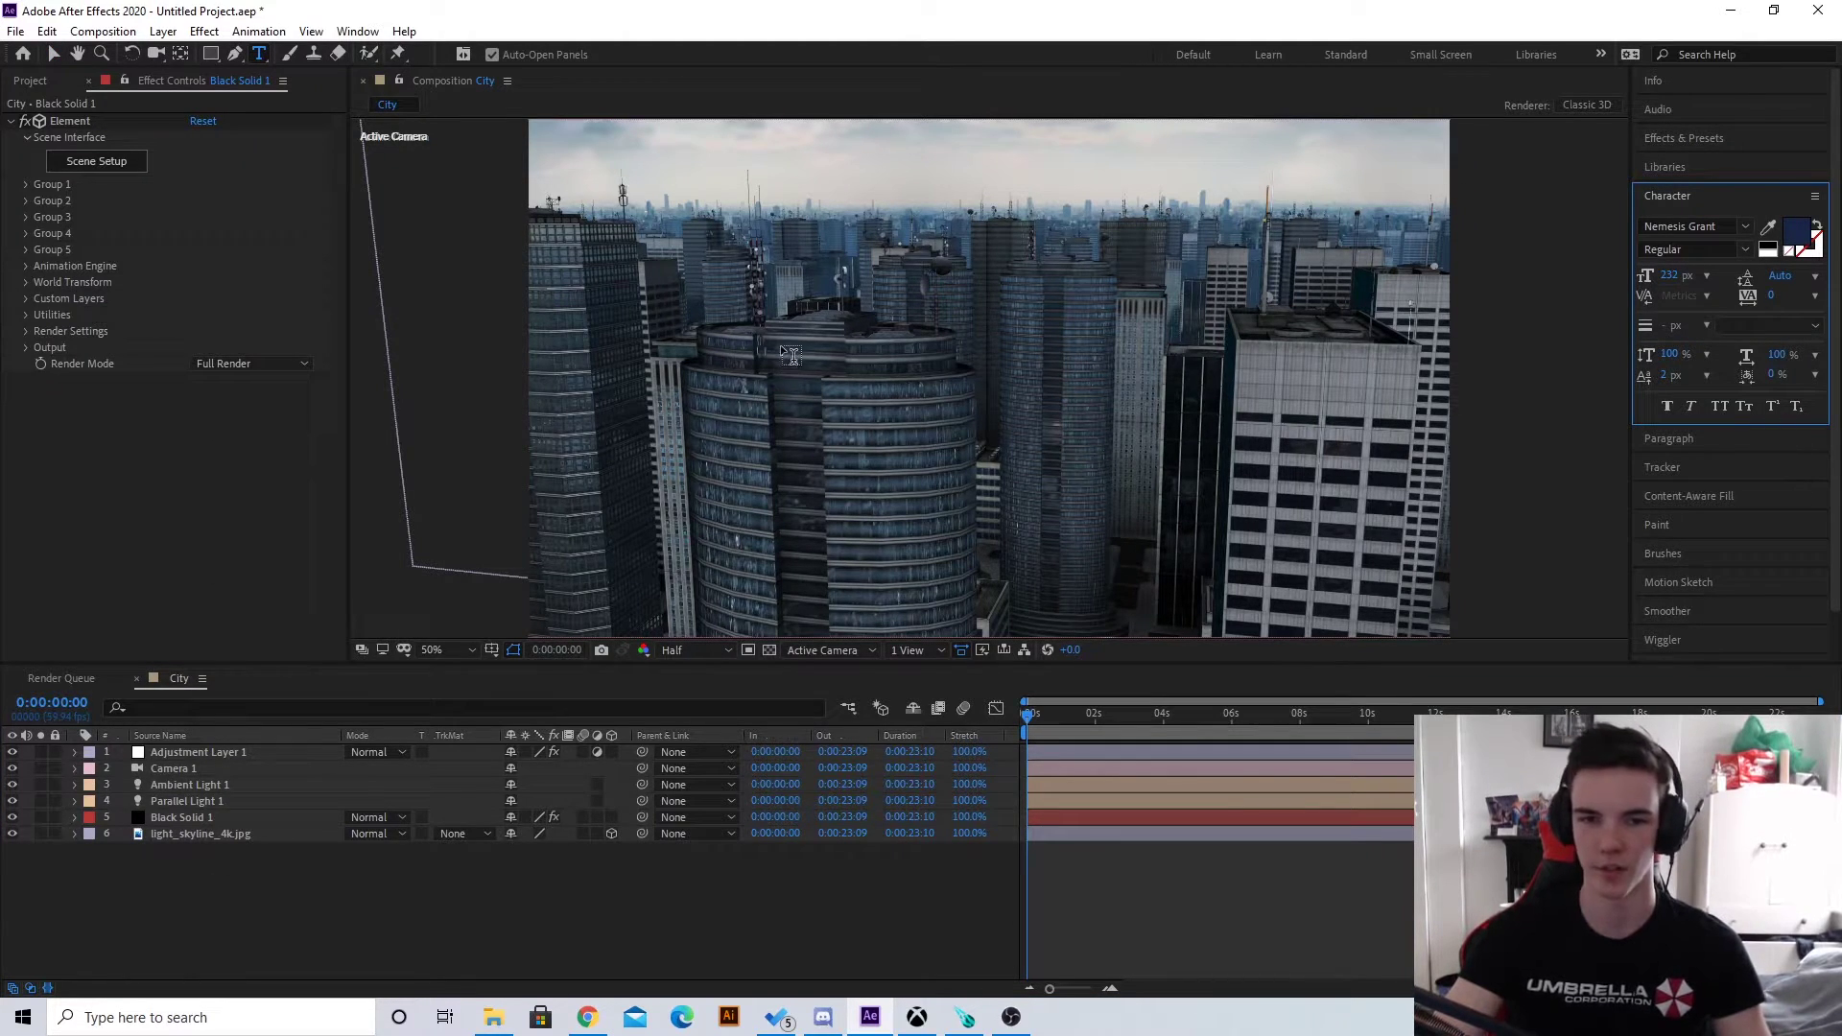
{"action": "left_click", "coordinate": [855, 368]}
{"action": "type", "text": "TU"}
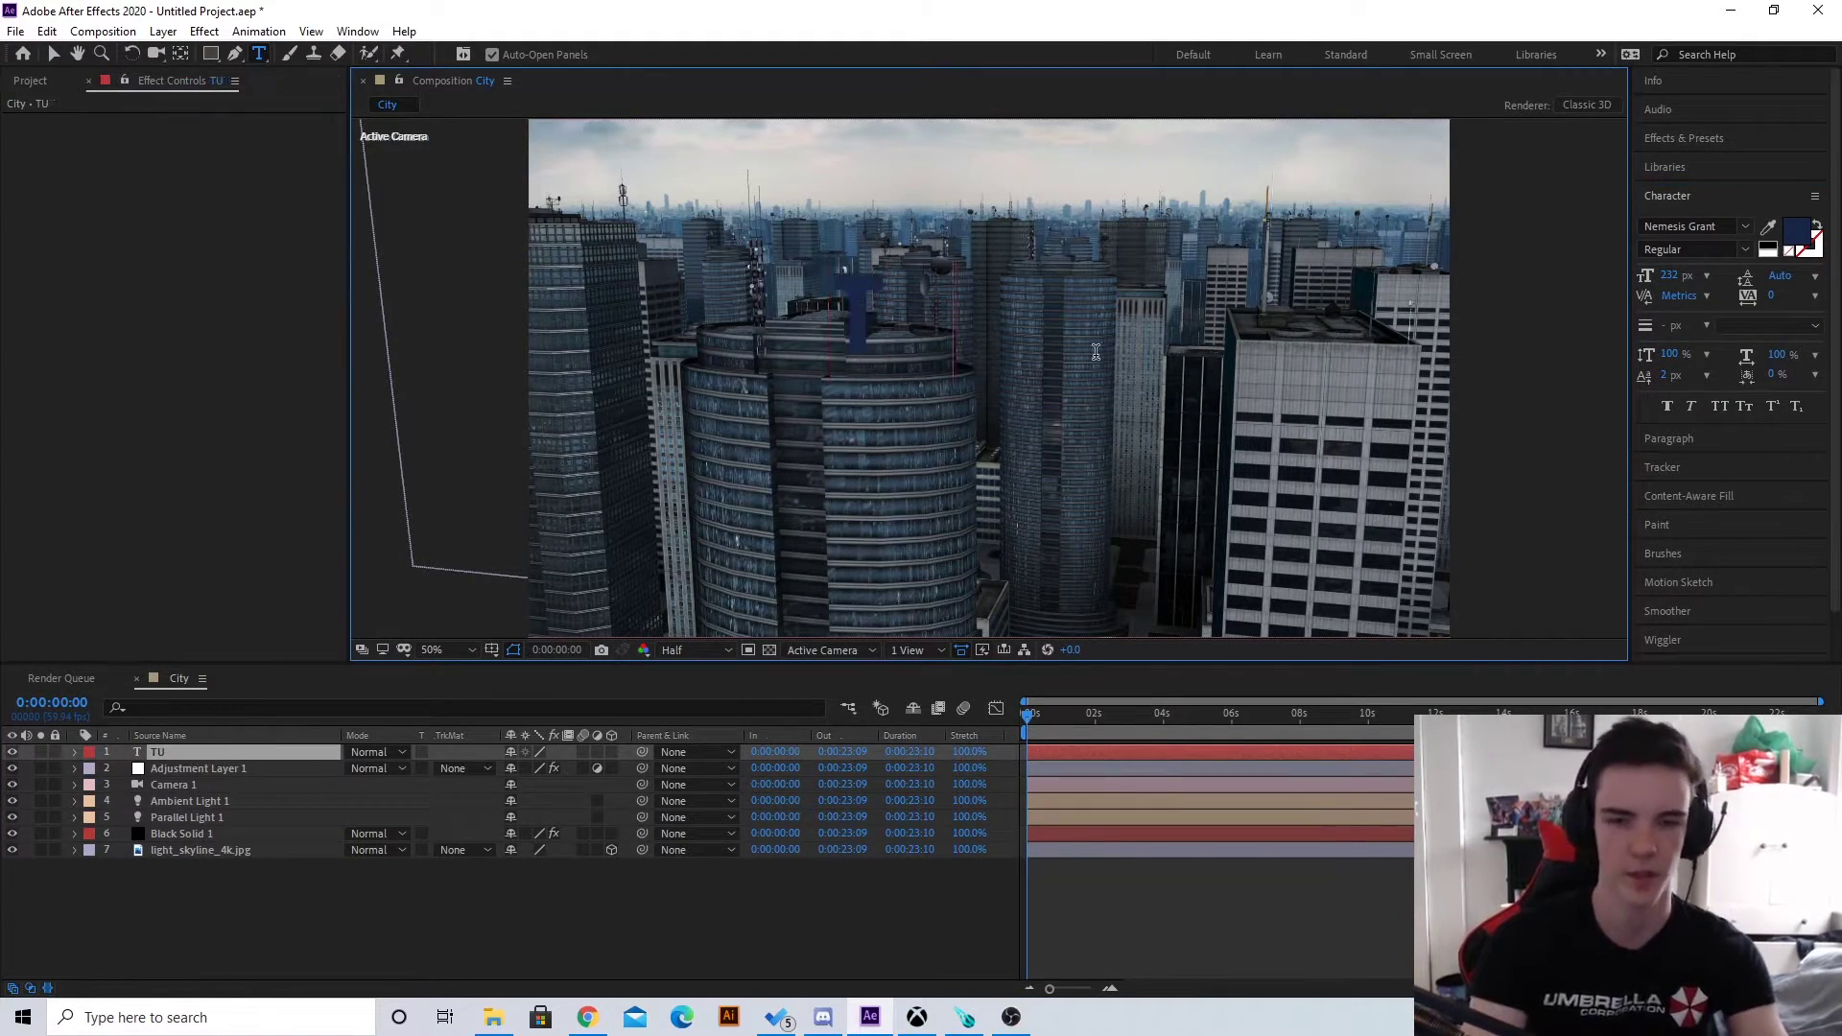
{"action": "type", "text": "TORIAL"}
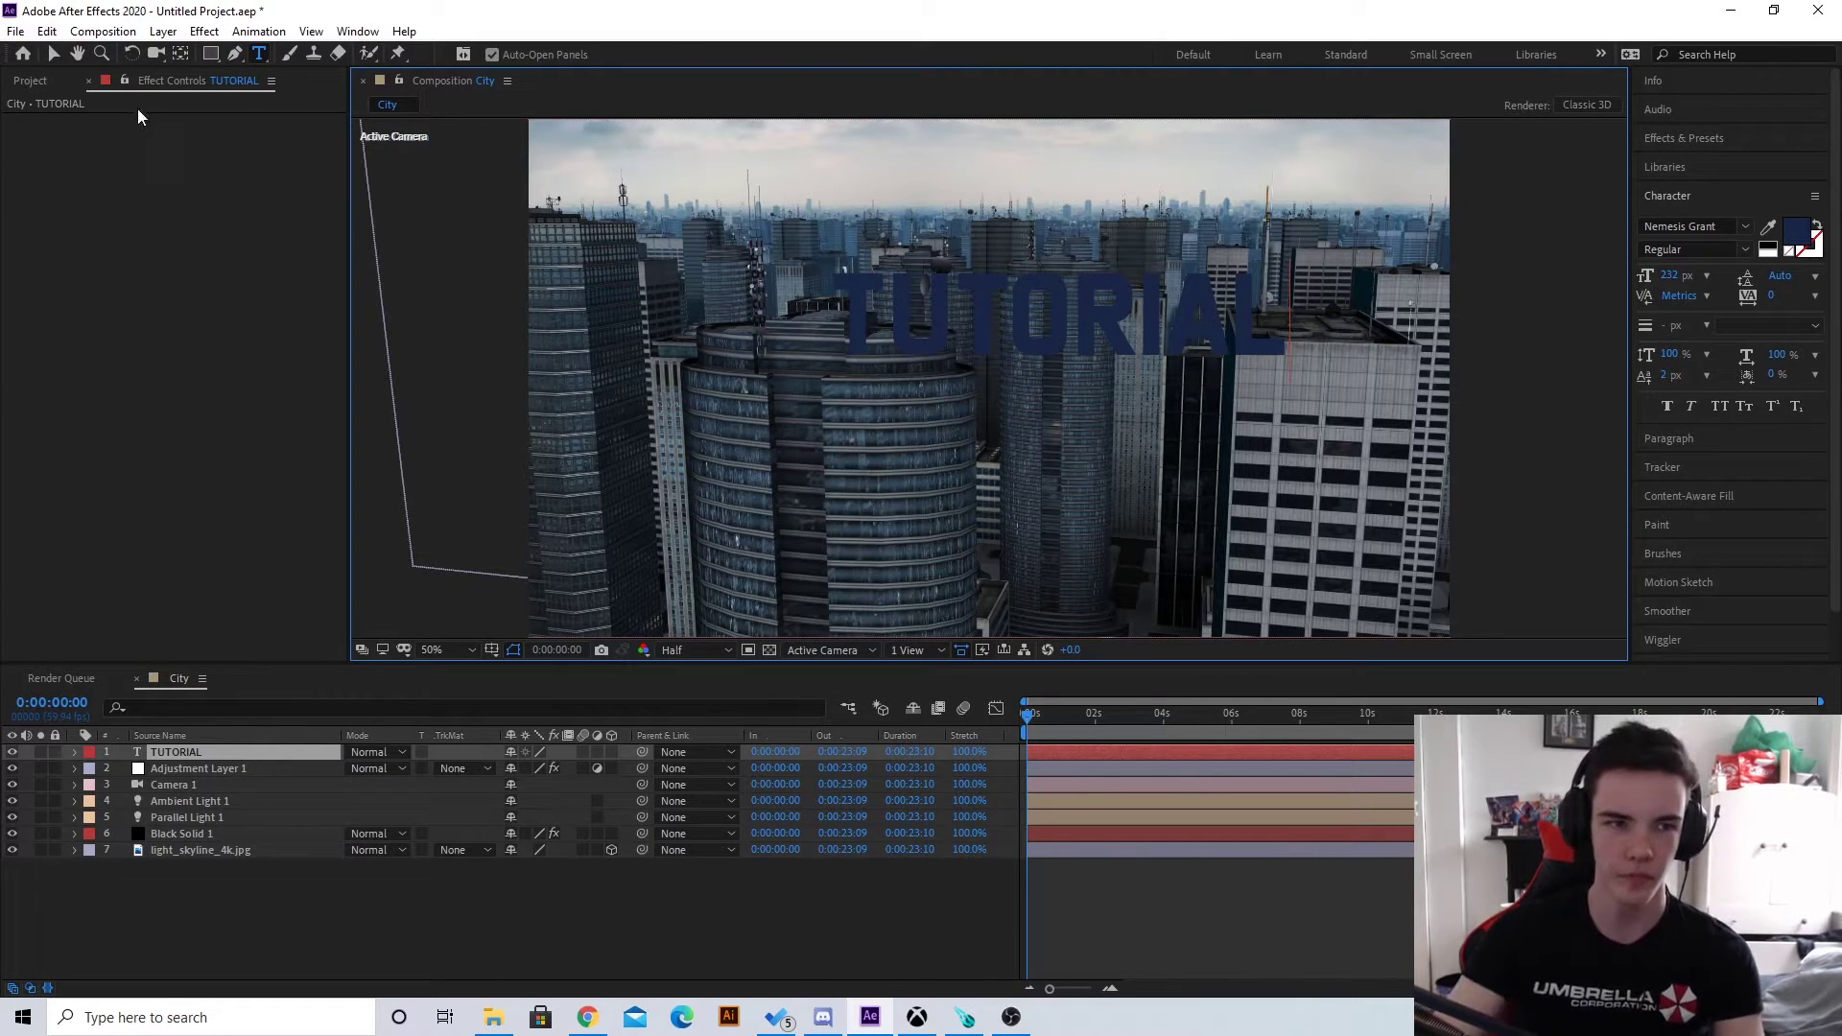
{"action": "left_click", "coordinate": [54, 53]}
{"action": "left_click_drag", "start_coordinate": [1071, 342], "coordinate": [1015, 331]}
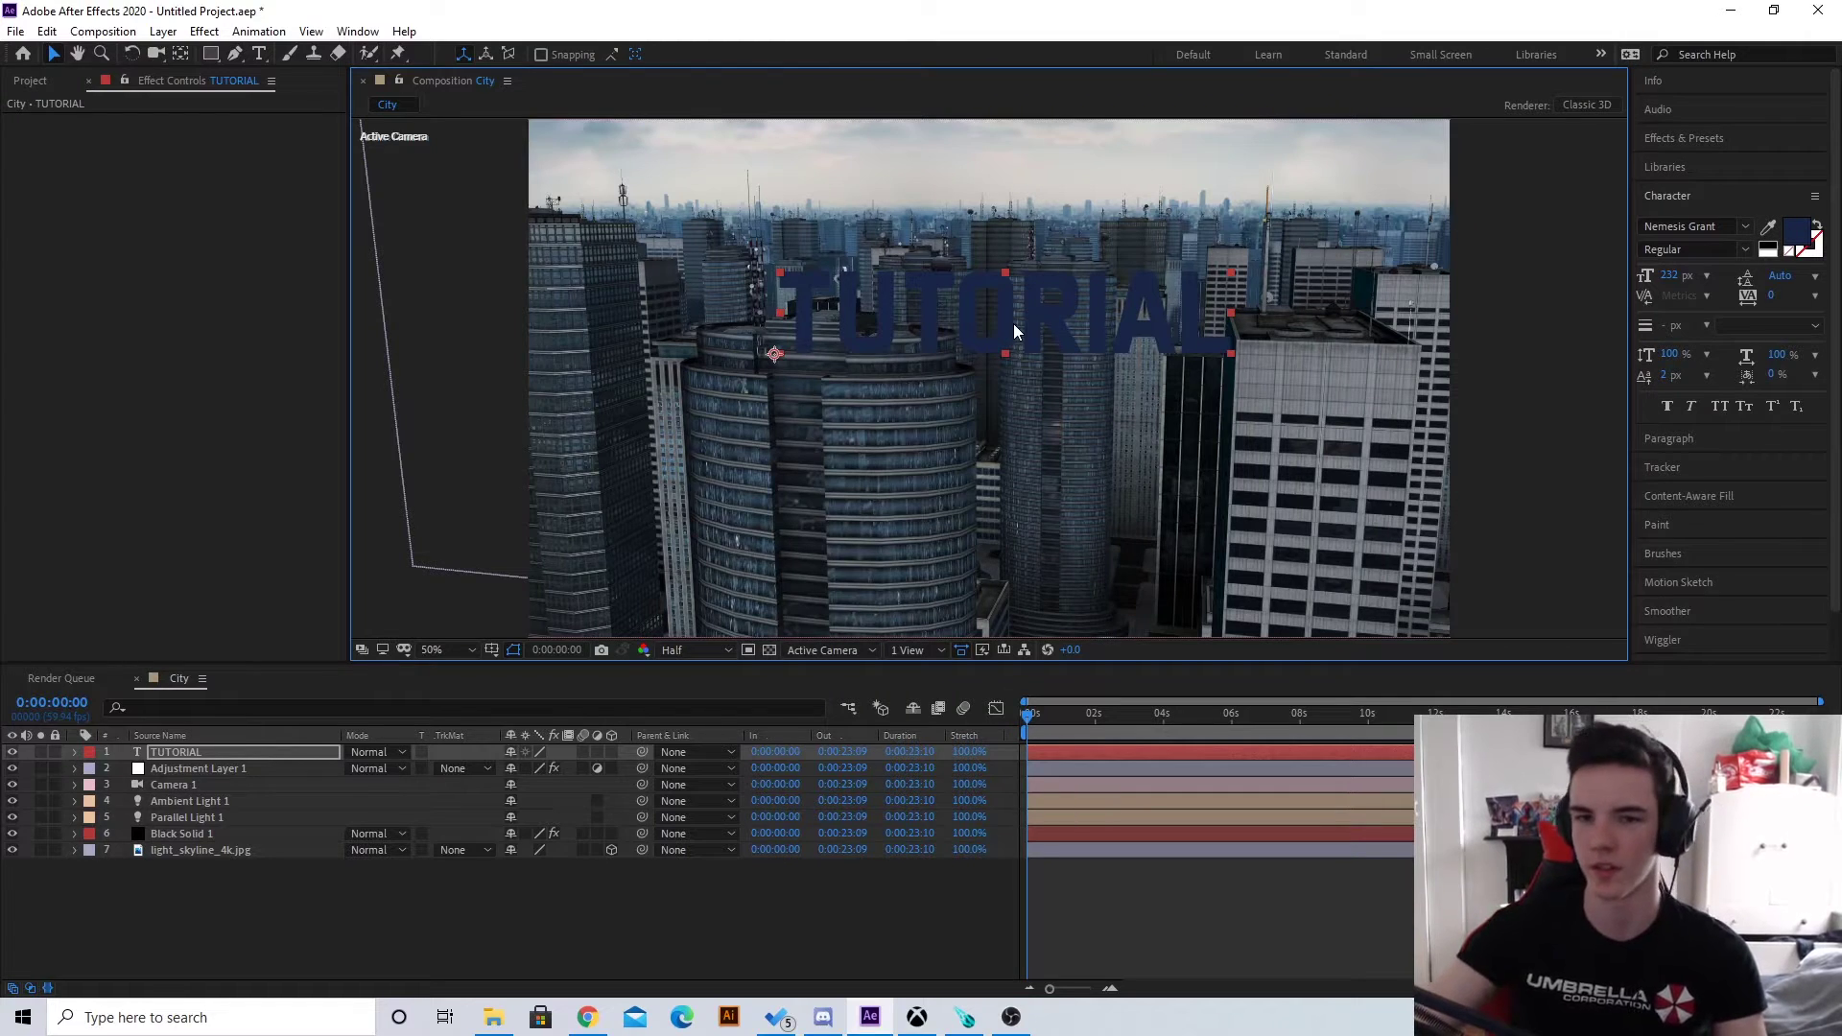
Hide the TUTORIAL text layer and assign it as Path Layer 1 in Element's Custom Text and Masks.
{"action": "left_click", "coordinate": [12, 752]}
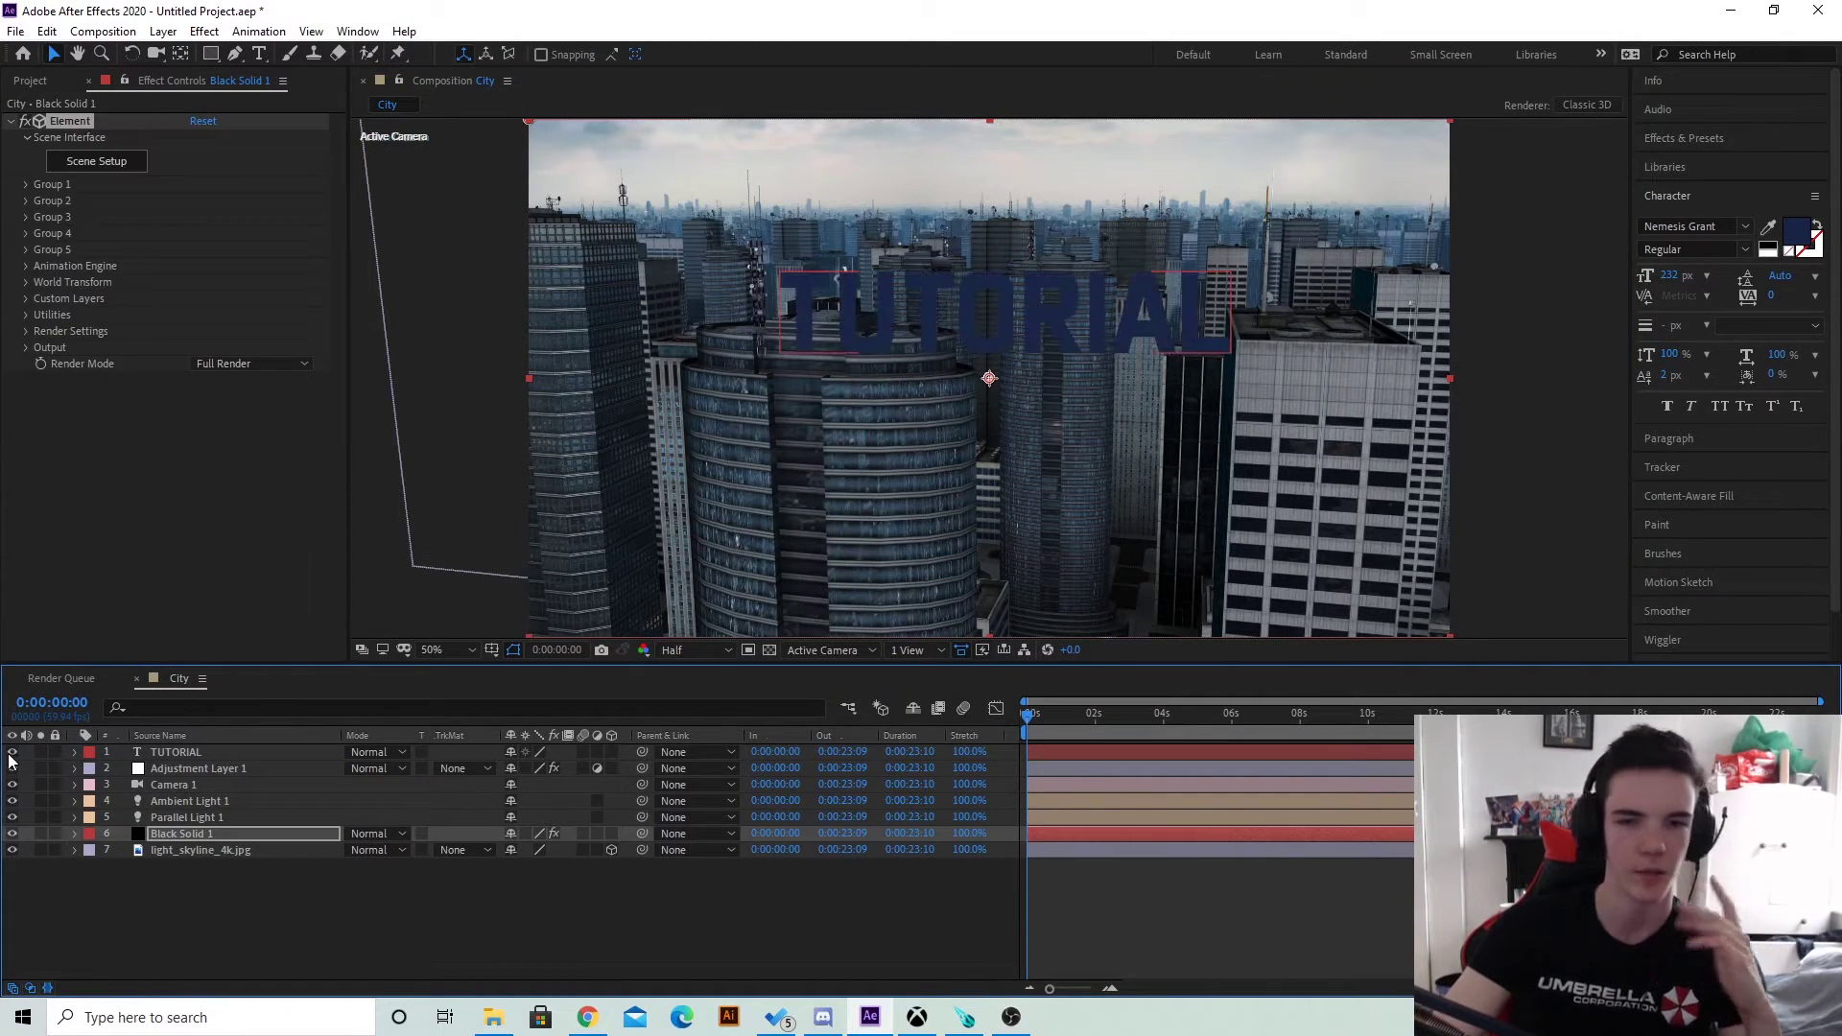
{"action": "left_click", "coordinate": [11, 753]}
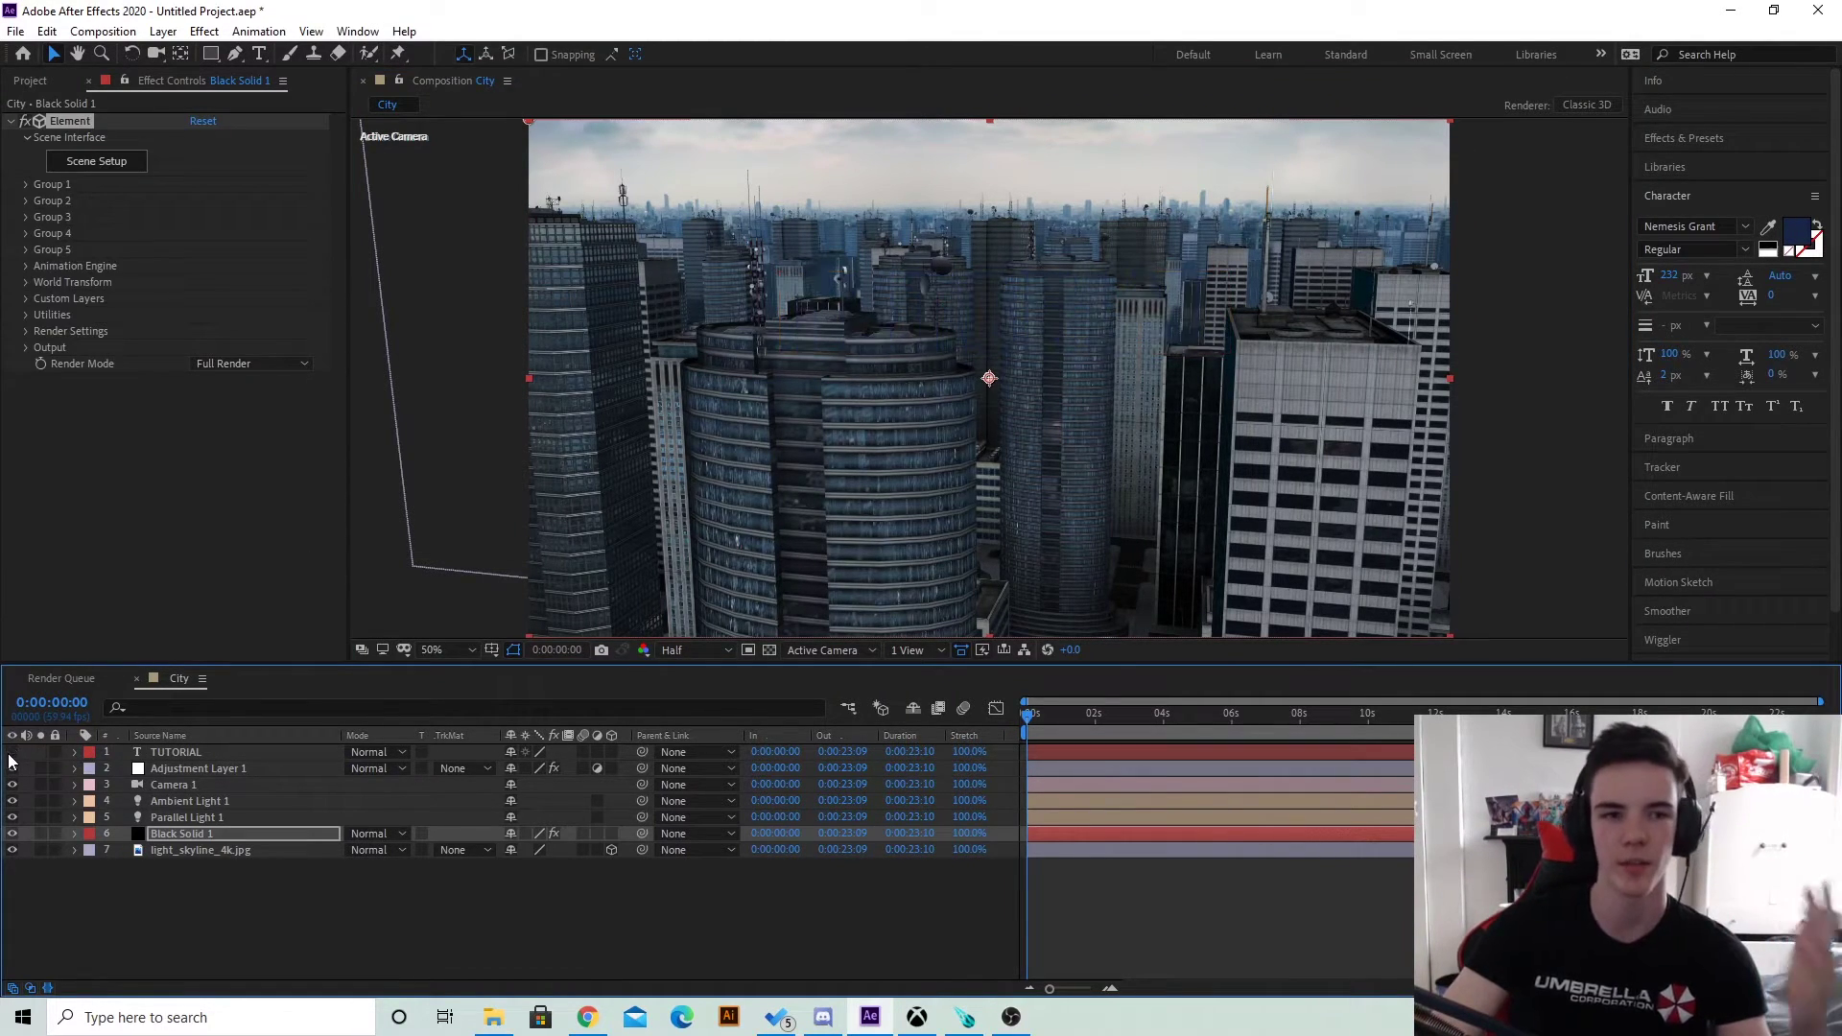
{"action": "left_click", "coordinate": [27, 301]}
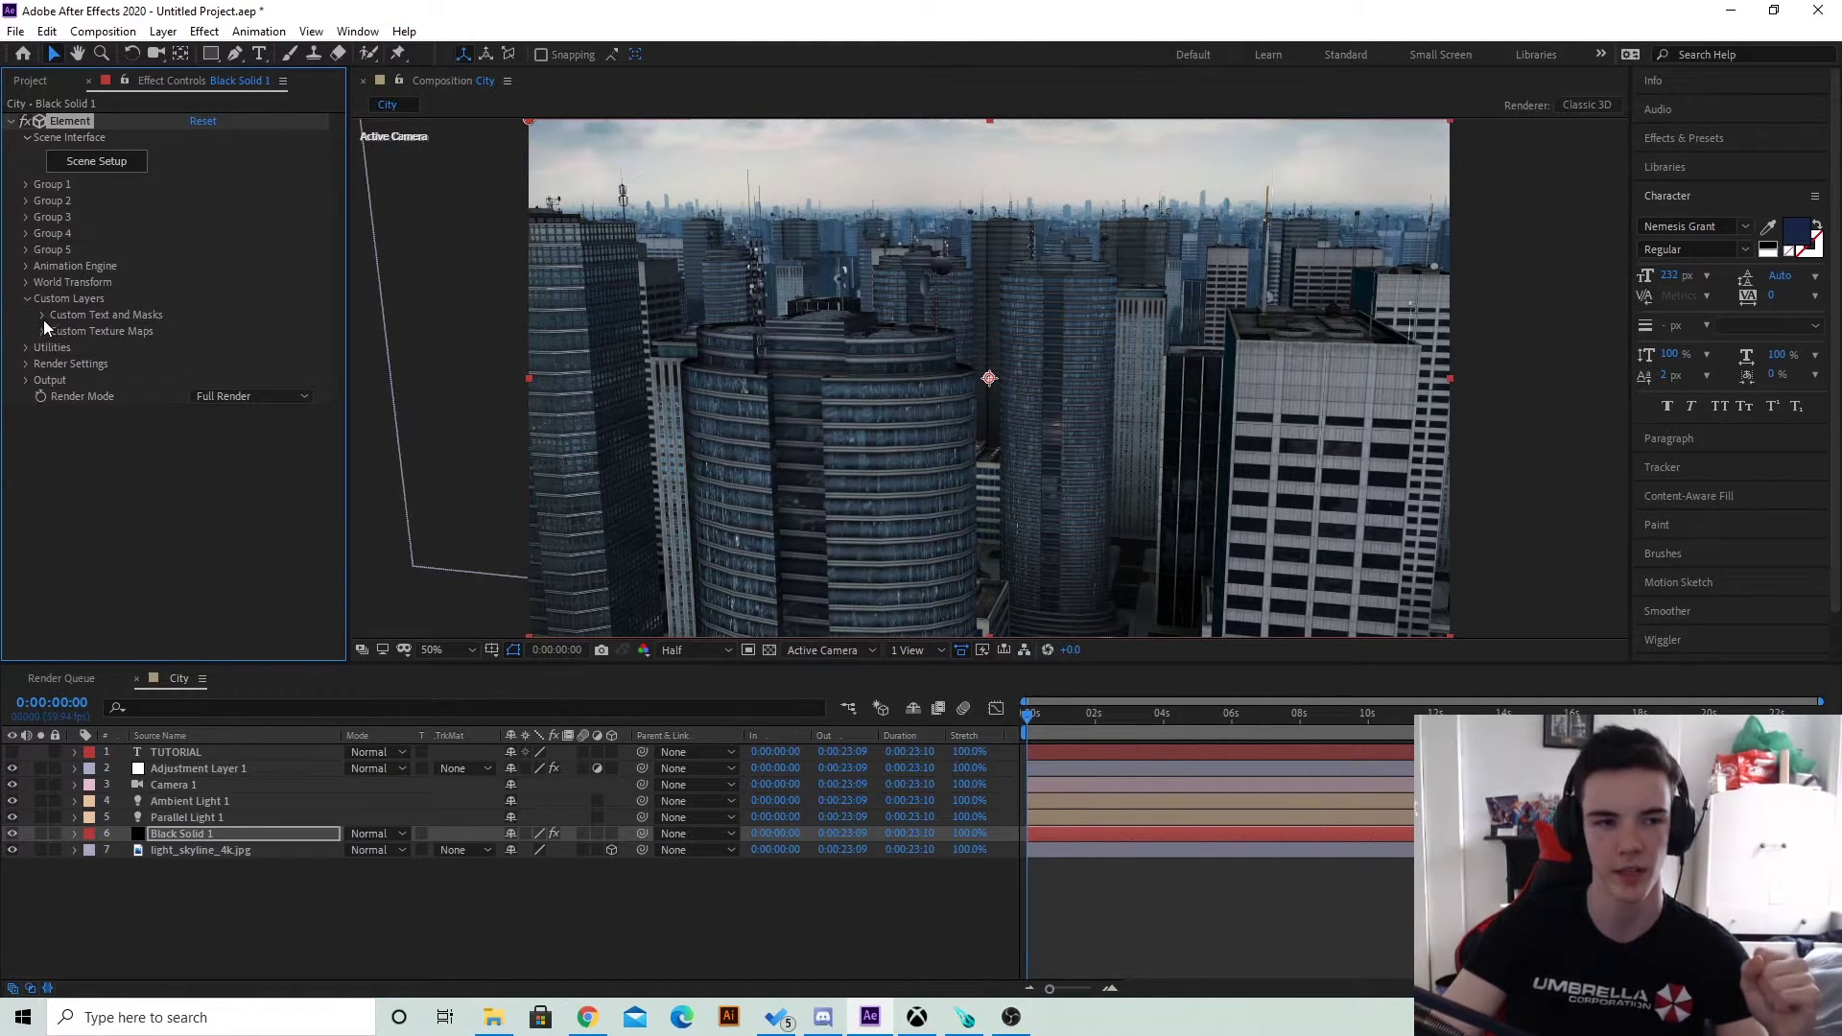
{"action": "left_click", "coordinate": [41, 315]}
{"action": "left_click", "coordinate": [221, 332]}
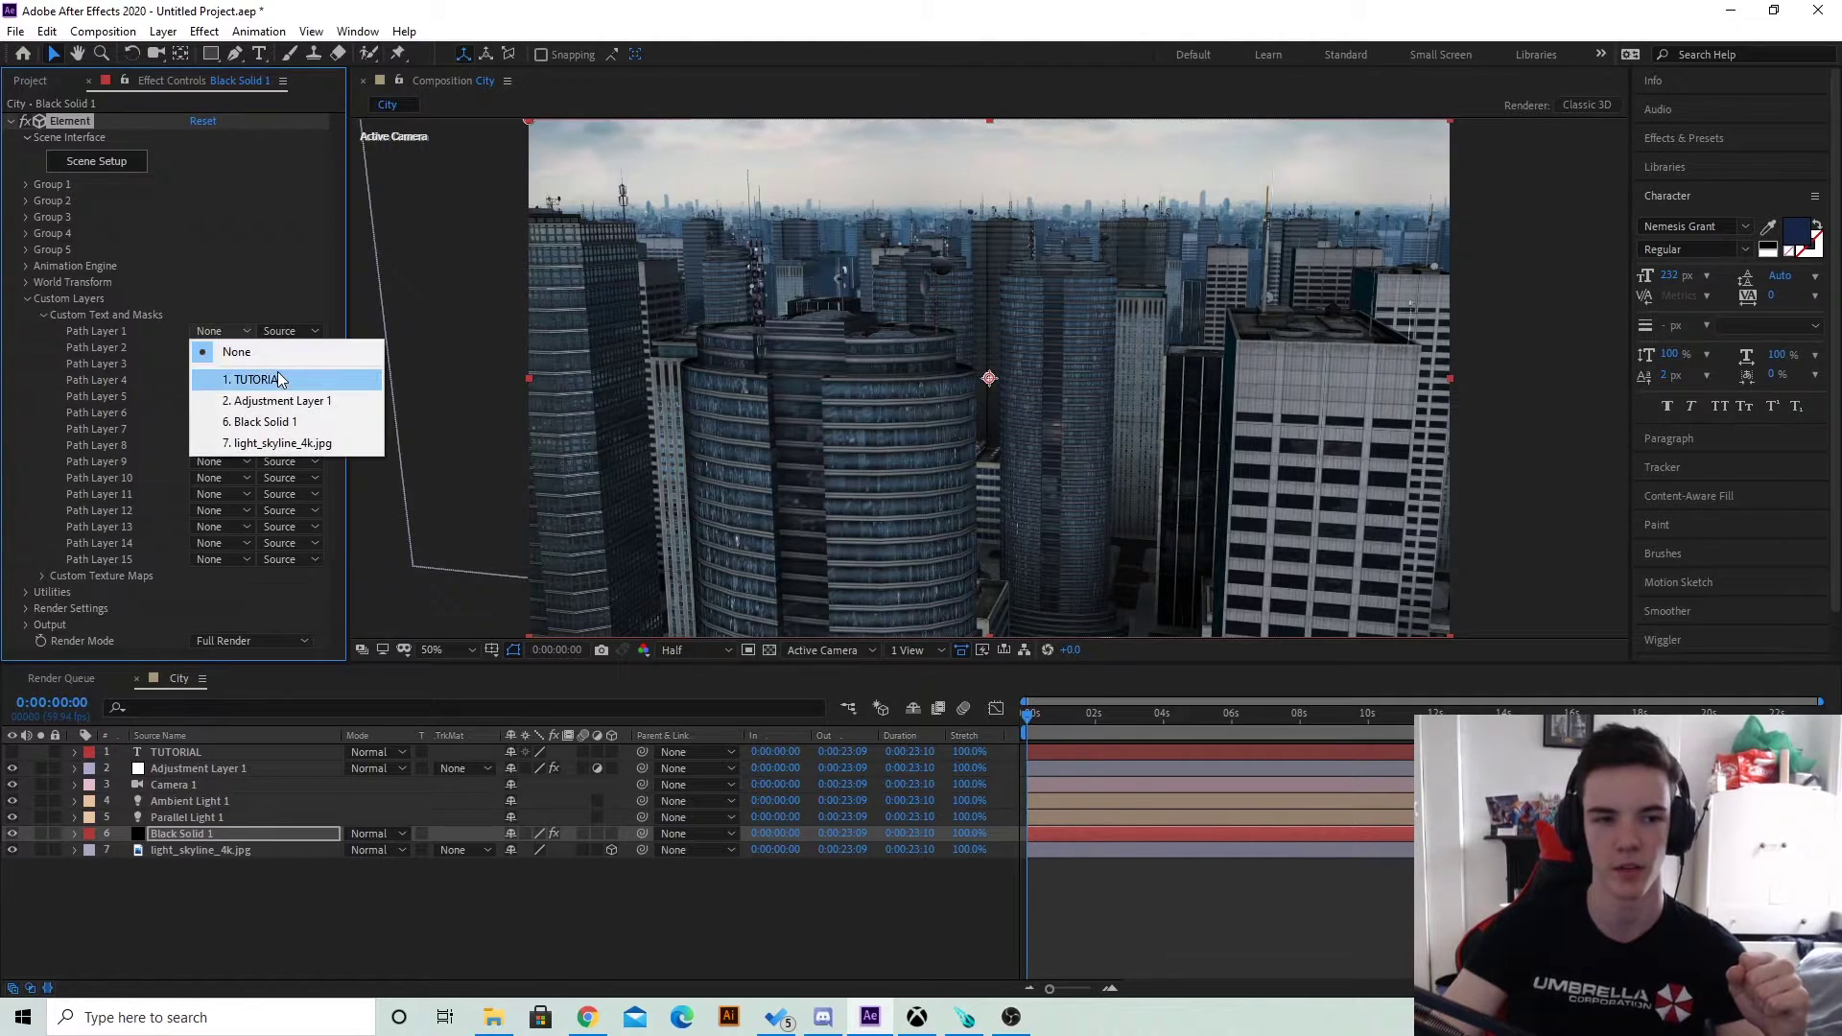
{"action": "left_click", "coordinate": [277, 382]}
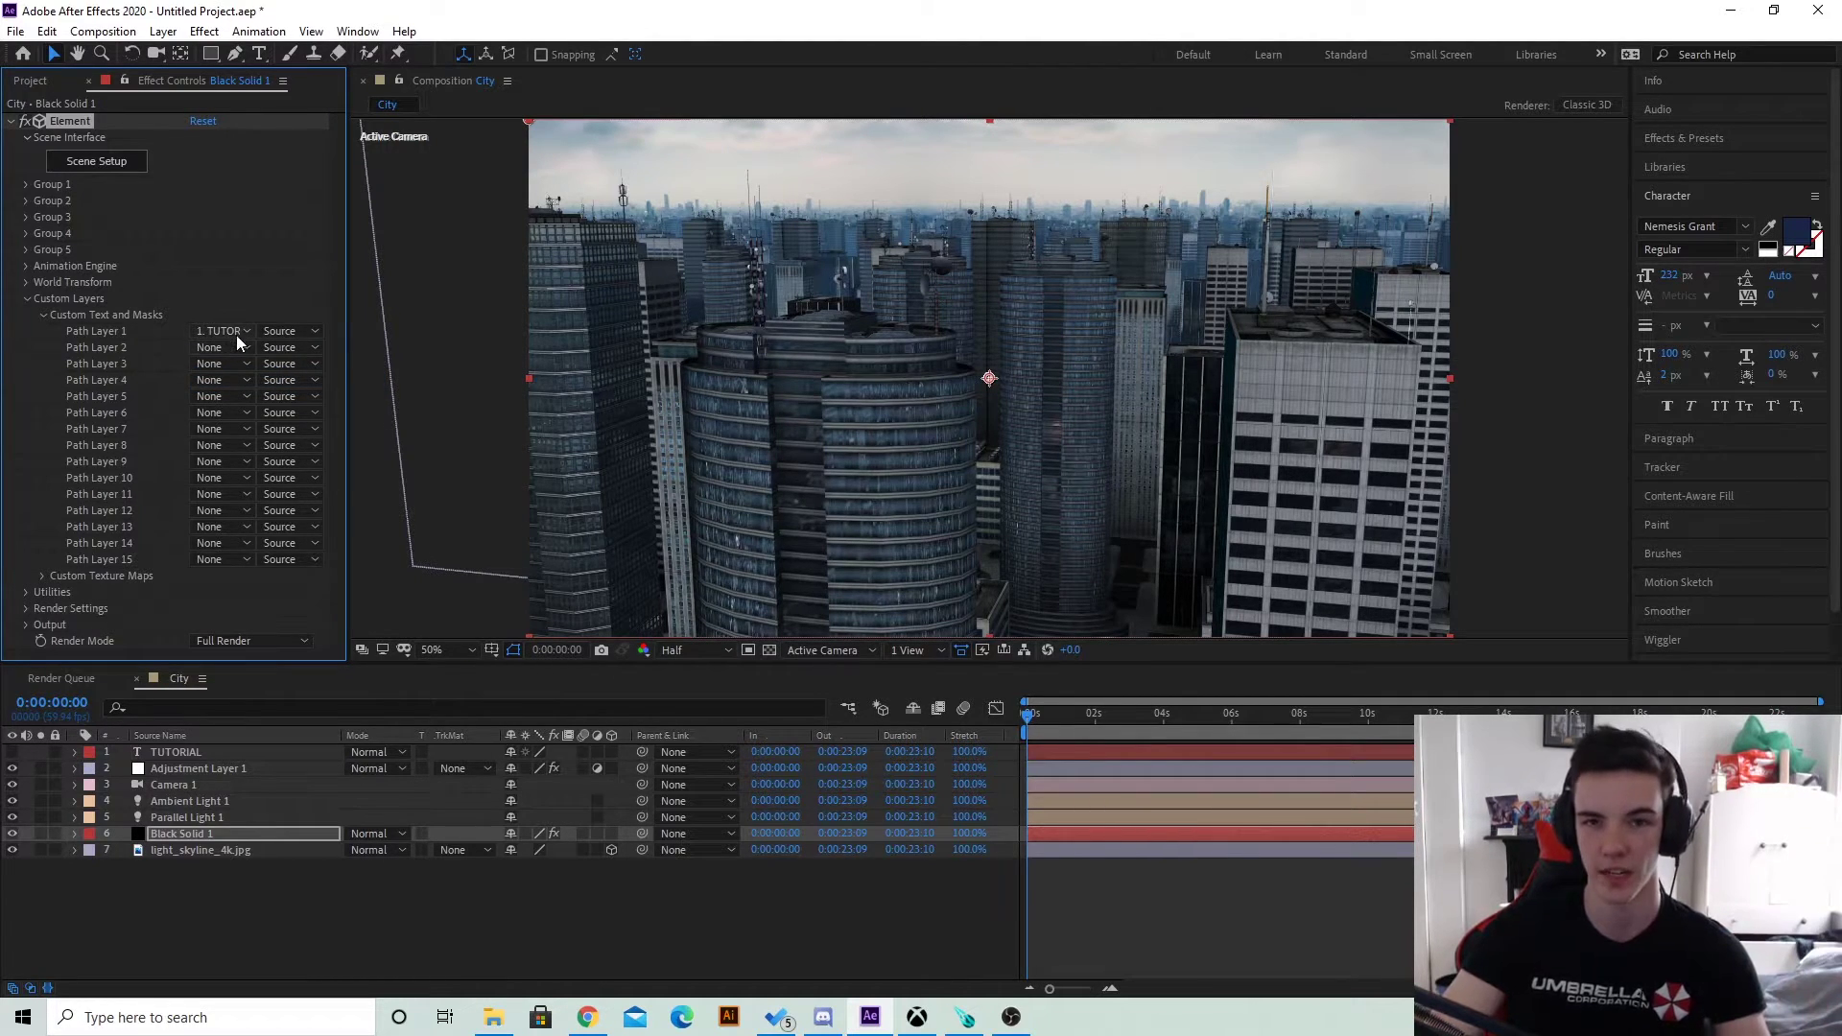
Extrude the TUTORIAL text path into a 3D model in Element's Scene Setup and view it from the front.
{"action": "left_click", "coordinate": [108, 165]}
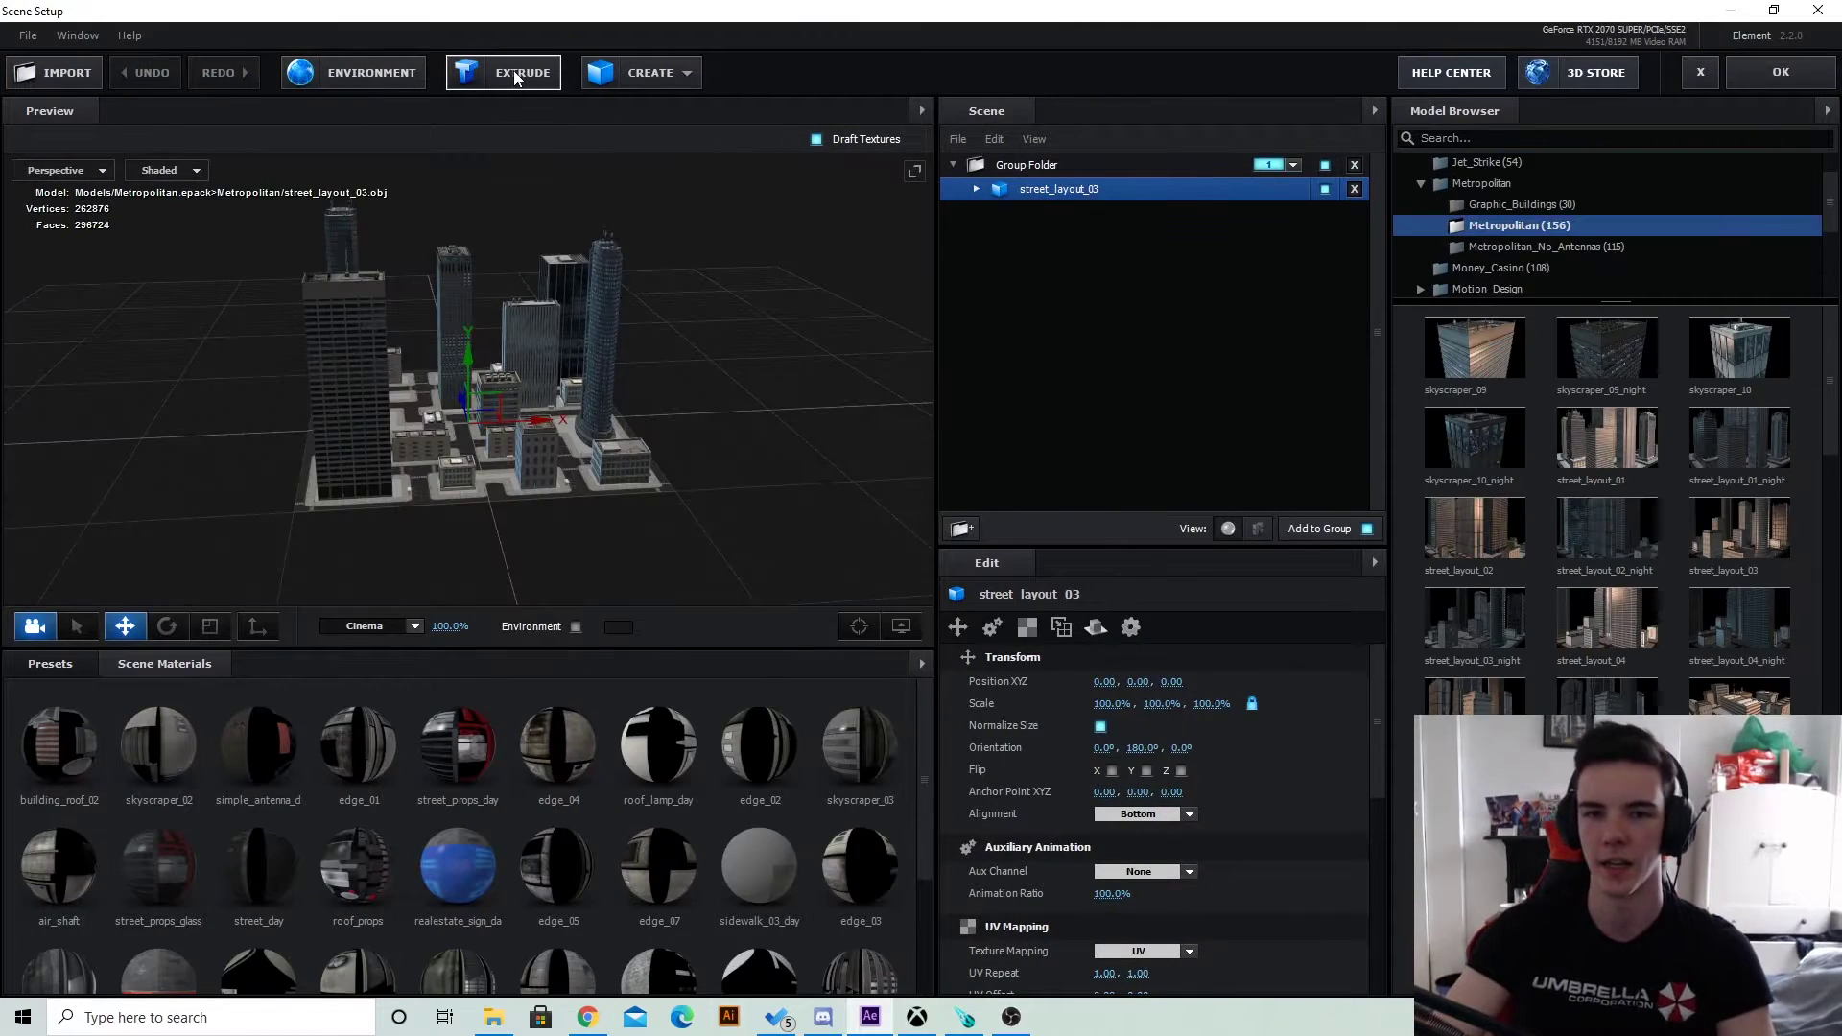
{"action": "left_click", "coordinate": [514, 74]}
{"action": "left_click_drag", "start_coordinate": [521, 368], "coordinate": [729, 329]}
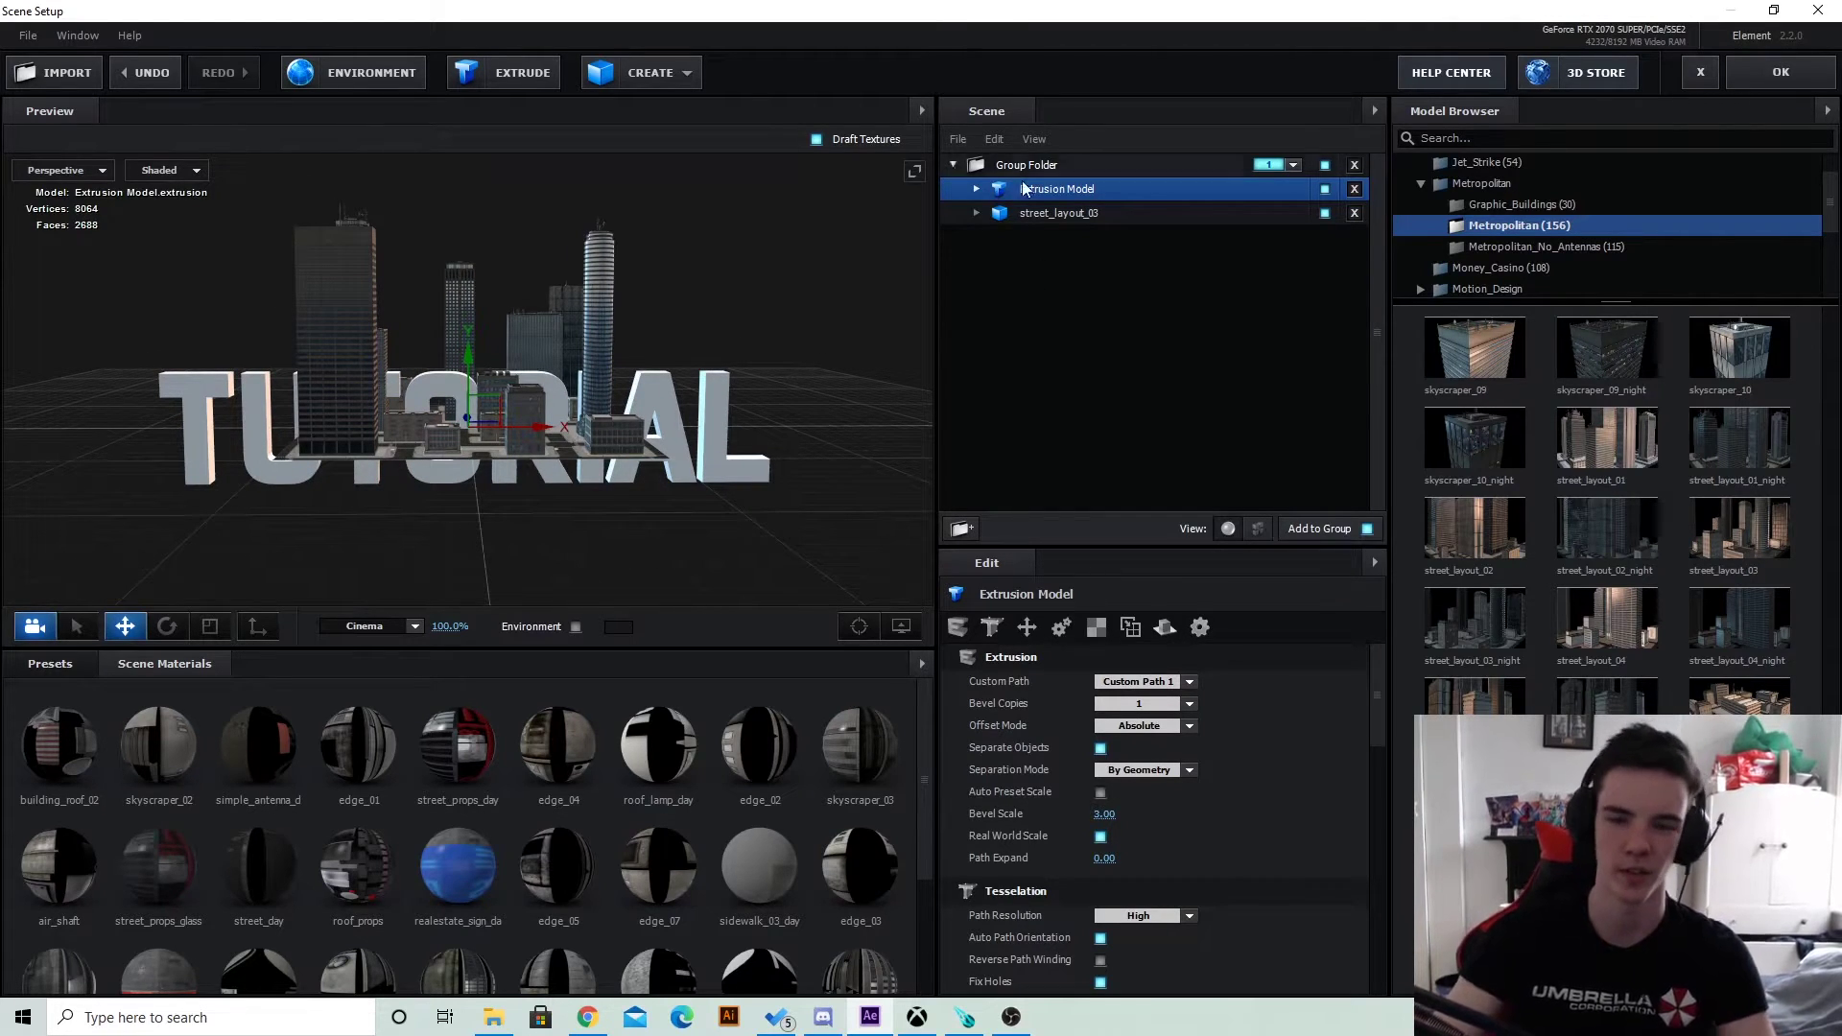
Move the extruded text model out of the Group Folder and assign it to group 2.
{"action": "left_click_drag", "start_coordinate": [1060, 190], "coordinate": [1086, 370]}
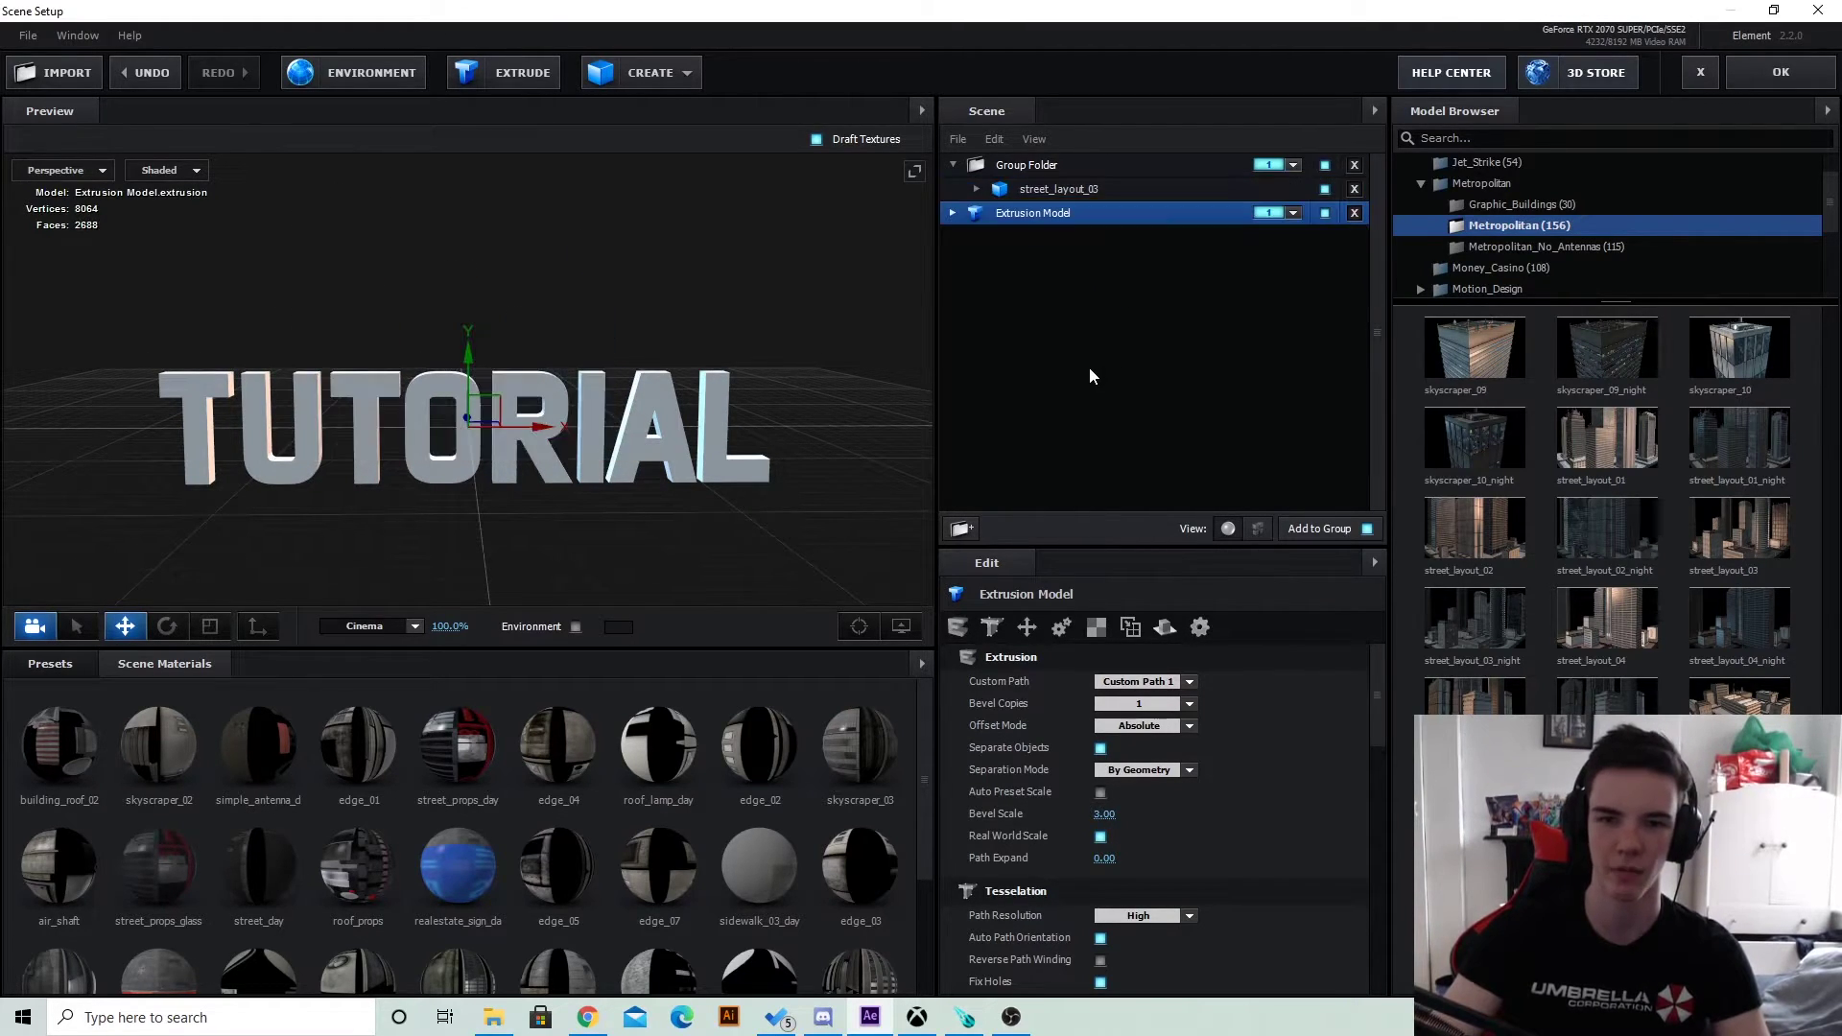
{"action": "left_click", "coordinate": [1280, 220]}
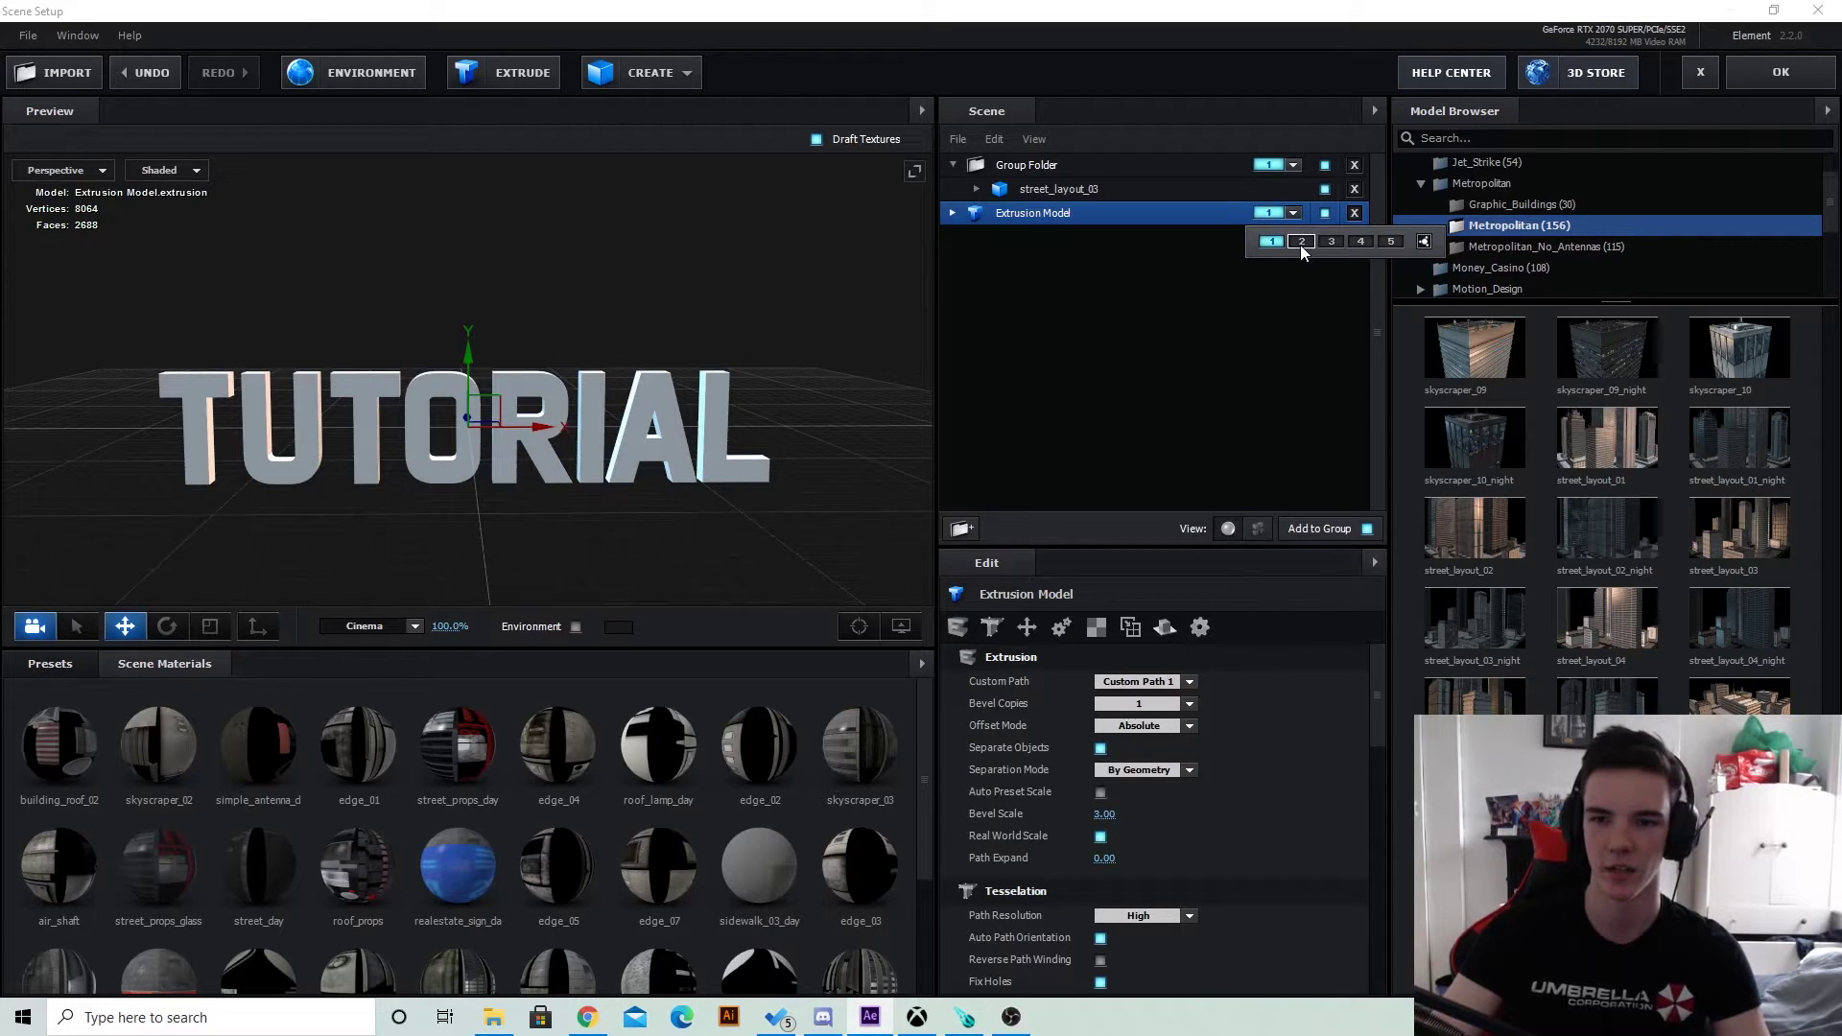
{"action": "left_click", "coordinate": [1299, 245]}
Apply an orange-faced preset from the Physical bevels to the extruded TUTORIAL text.
{"action": "left_click", "coordinate": [50, 663]}
{"action": "left_click", "coordinate": [75, 710]}
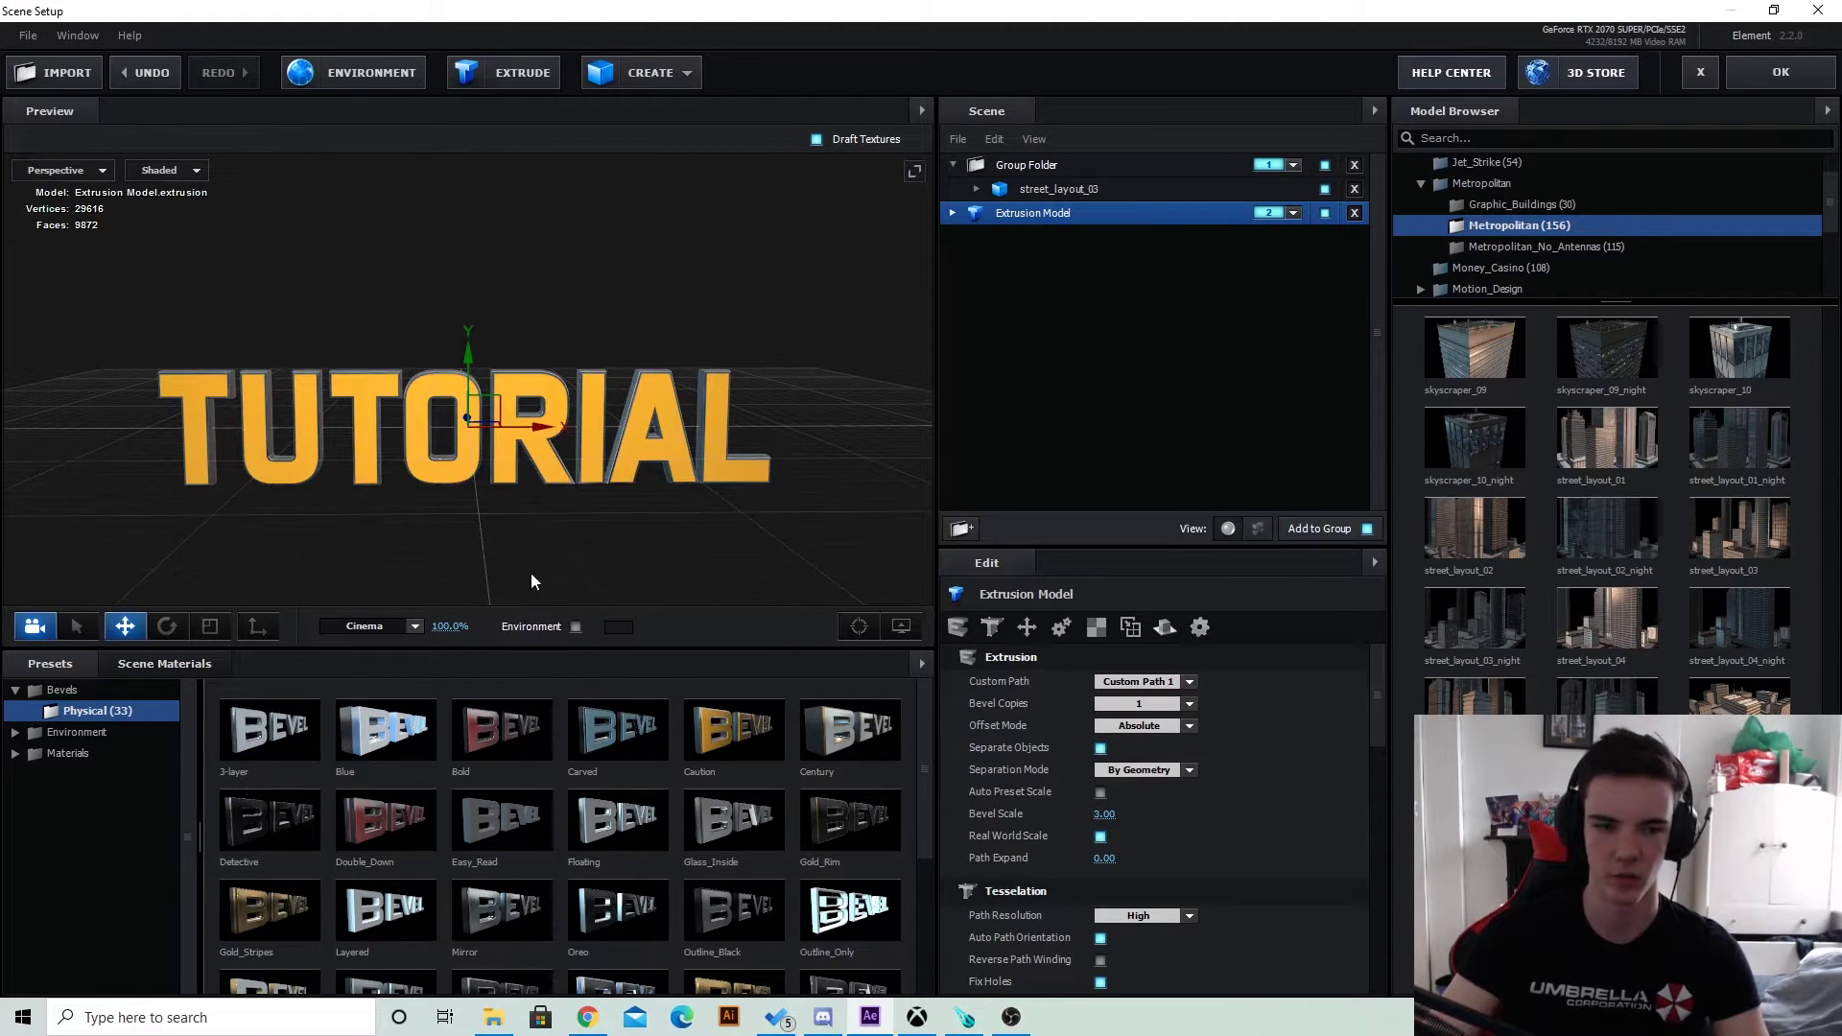
Try several Physical bevel presets on the extruded TUTORIAL text, ending with the red-faced multi-layer bevel.
{"action": "left_click", "coordinate": [352, 811]}
{"action": "left_click_drag", "start_coordinate": [386, 806], "coordinate": [439, 460]}
{"action": "left_click_drag", "start_coordinate": [266, 721], "coordinate": [412, 460]}
{"action": "left_click_drag", "start_coordinate": [849, 814], "coordinate": [707, 441]}
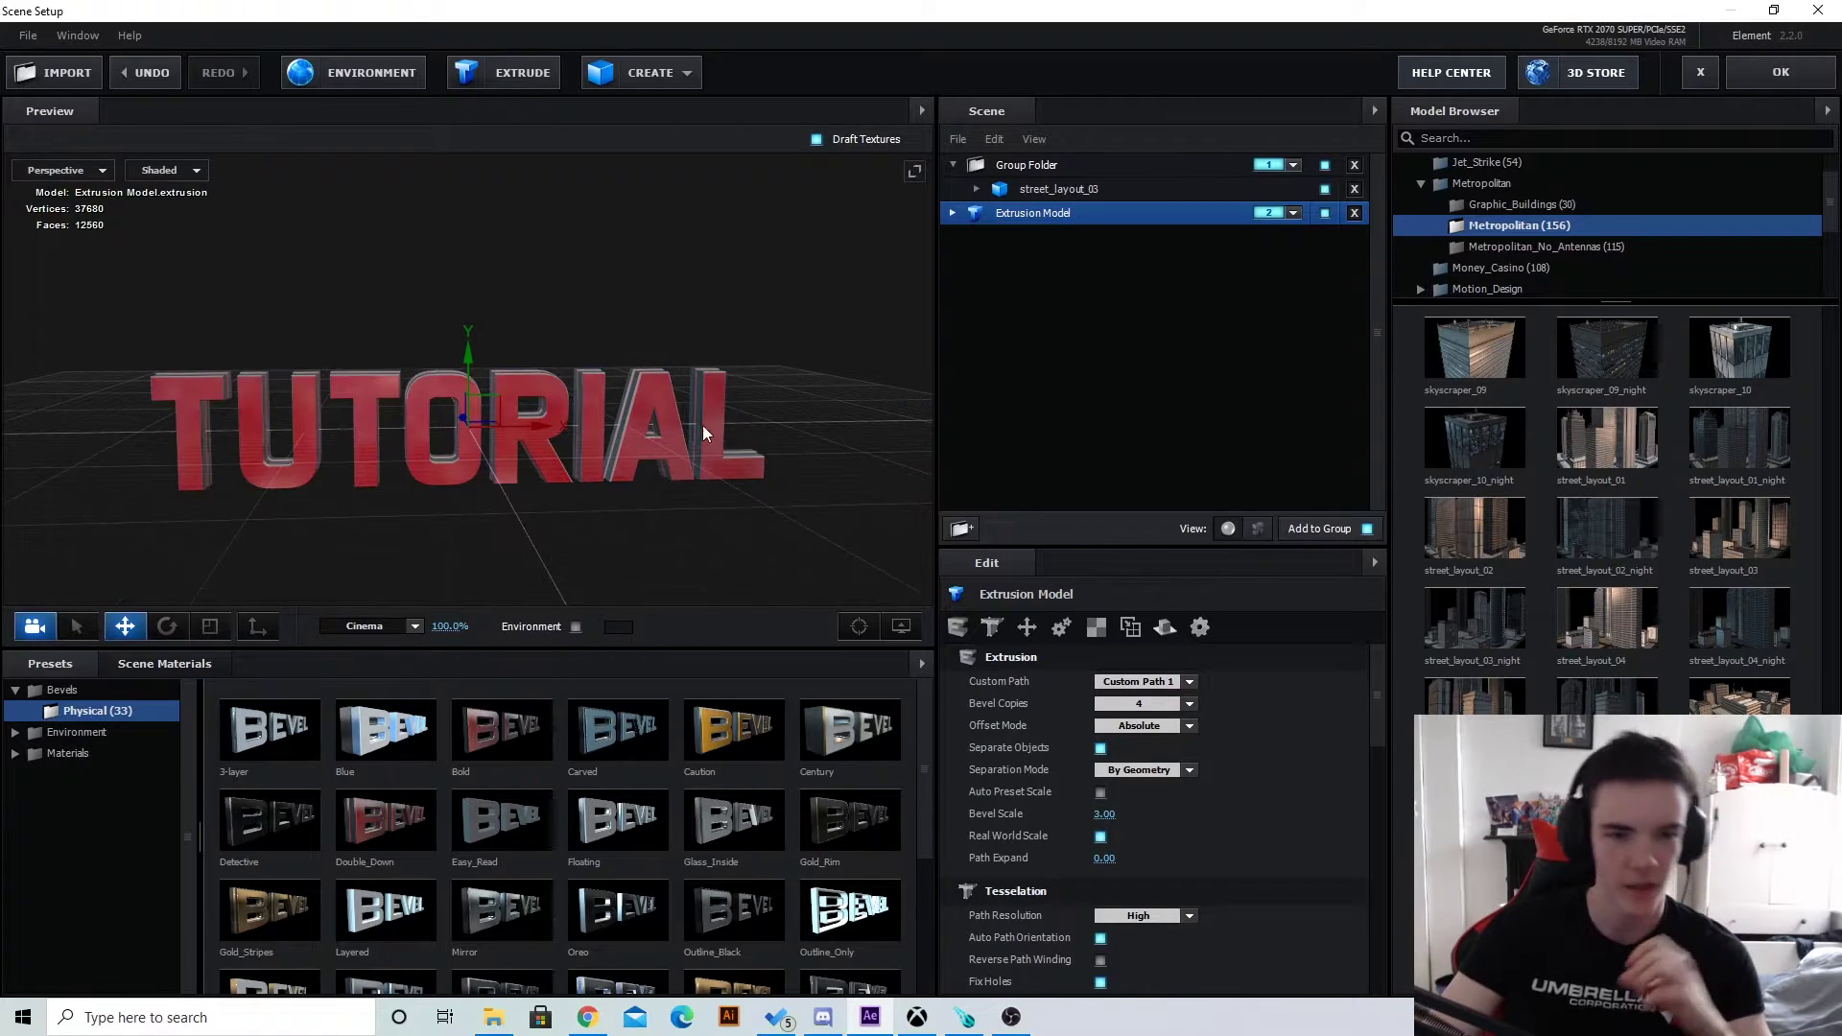
{"action": "left_click_drag", "start_coordinate": [702, 372], "coordinate": [741, 389]}
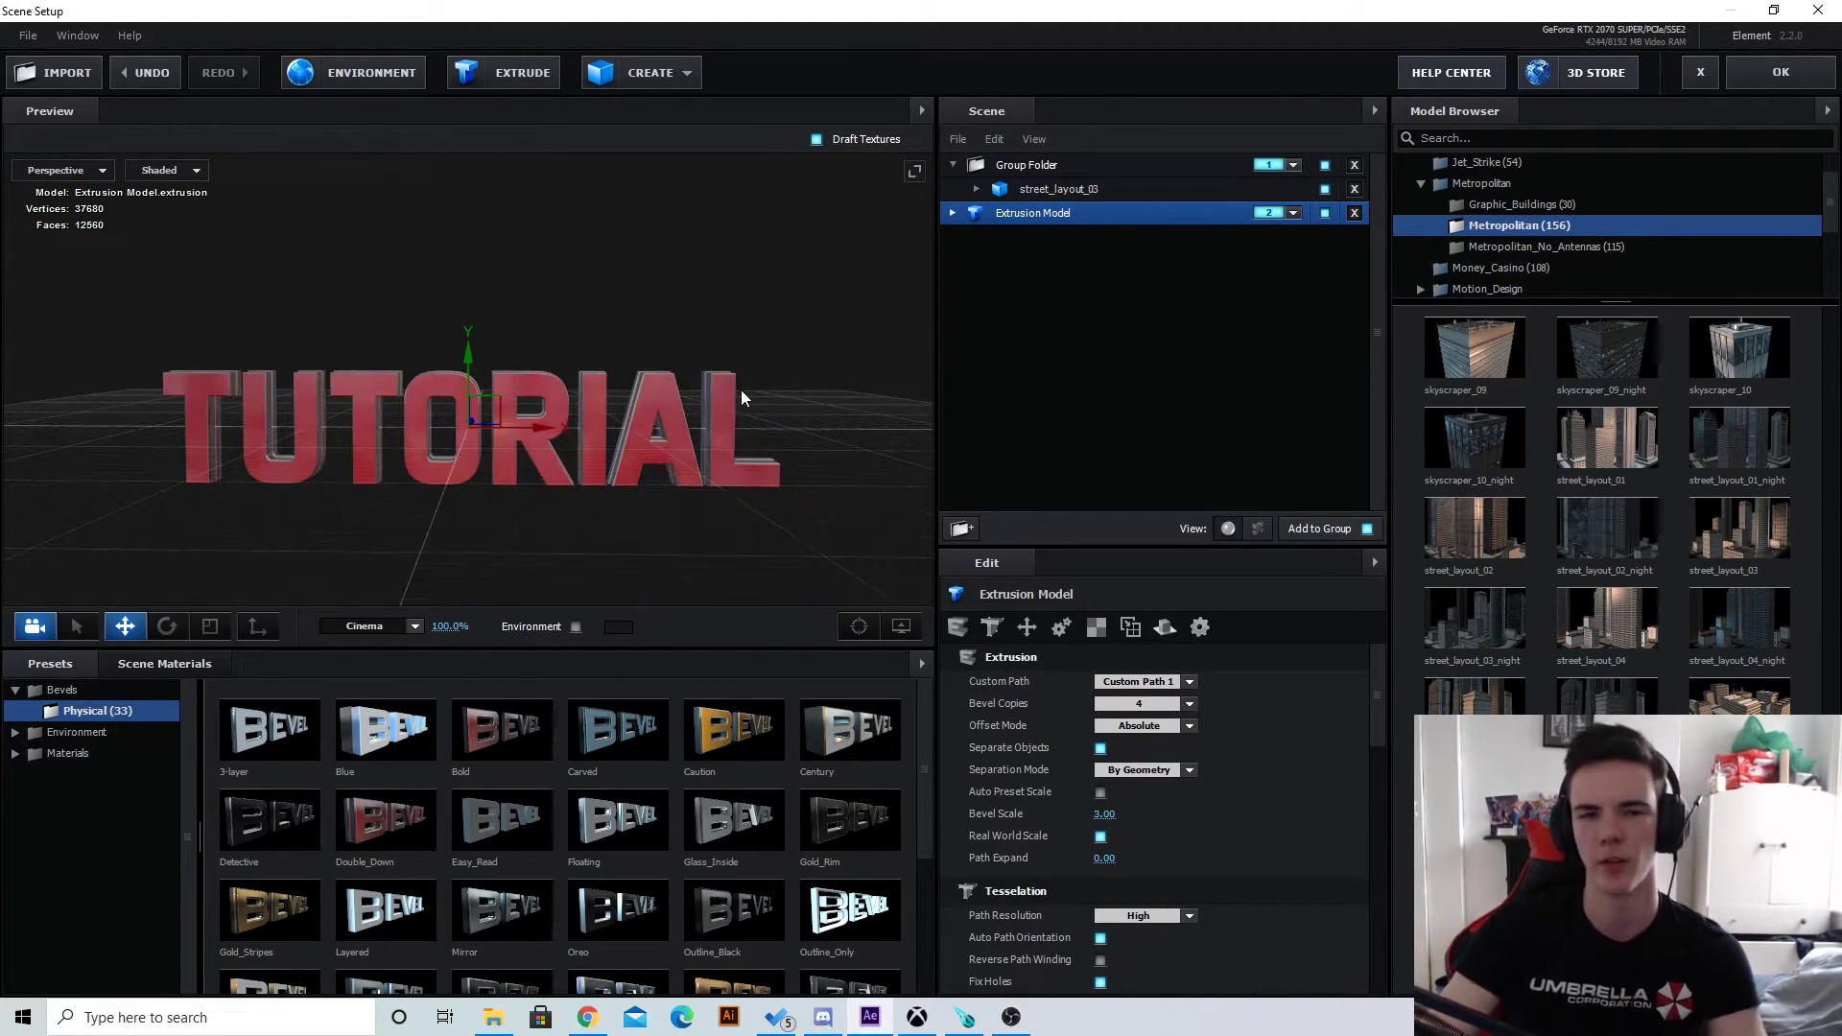
Change the illumination color of the extruded text's Shiny_Light material to dark blue 001F7A.
{"action": "left_click", "coordinate": [953, 213]}
{"action": "left_click", "coordinate": [1049, 241]}
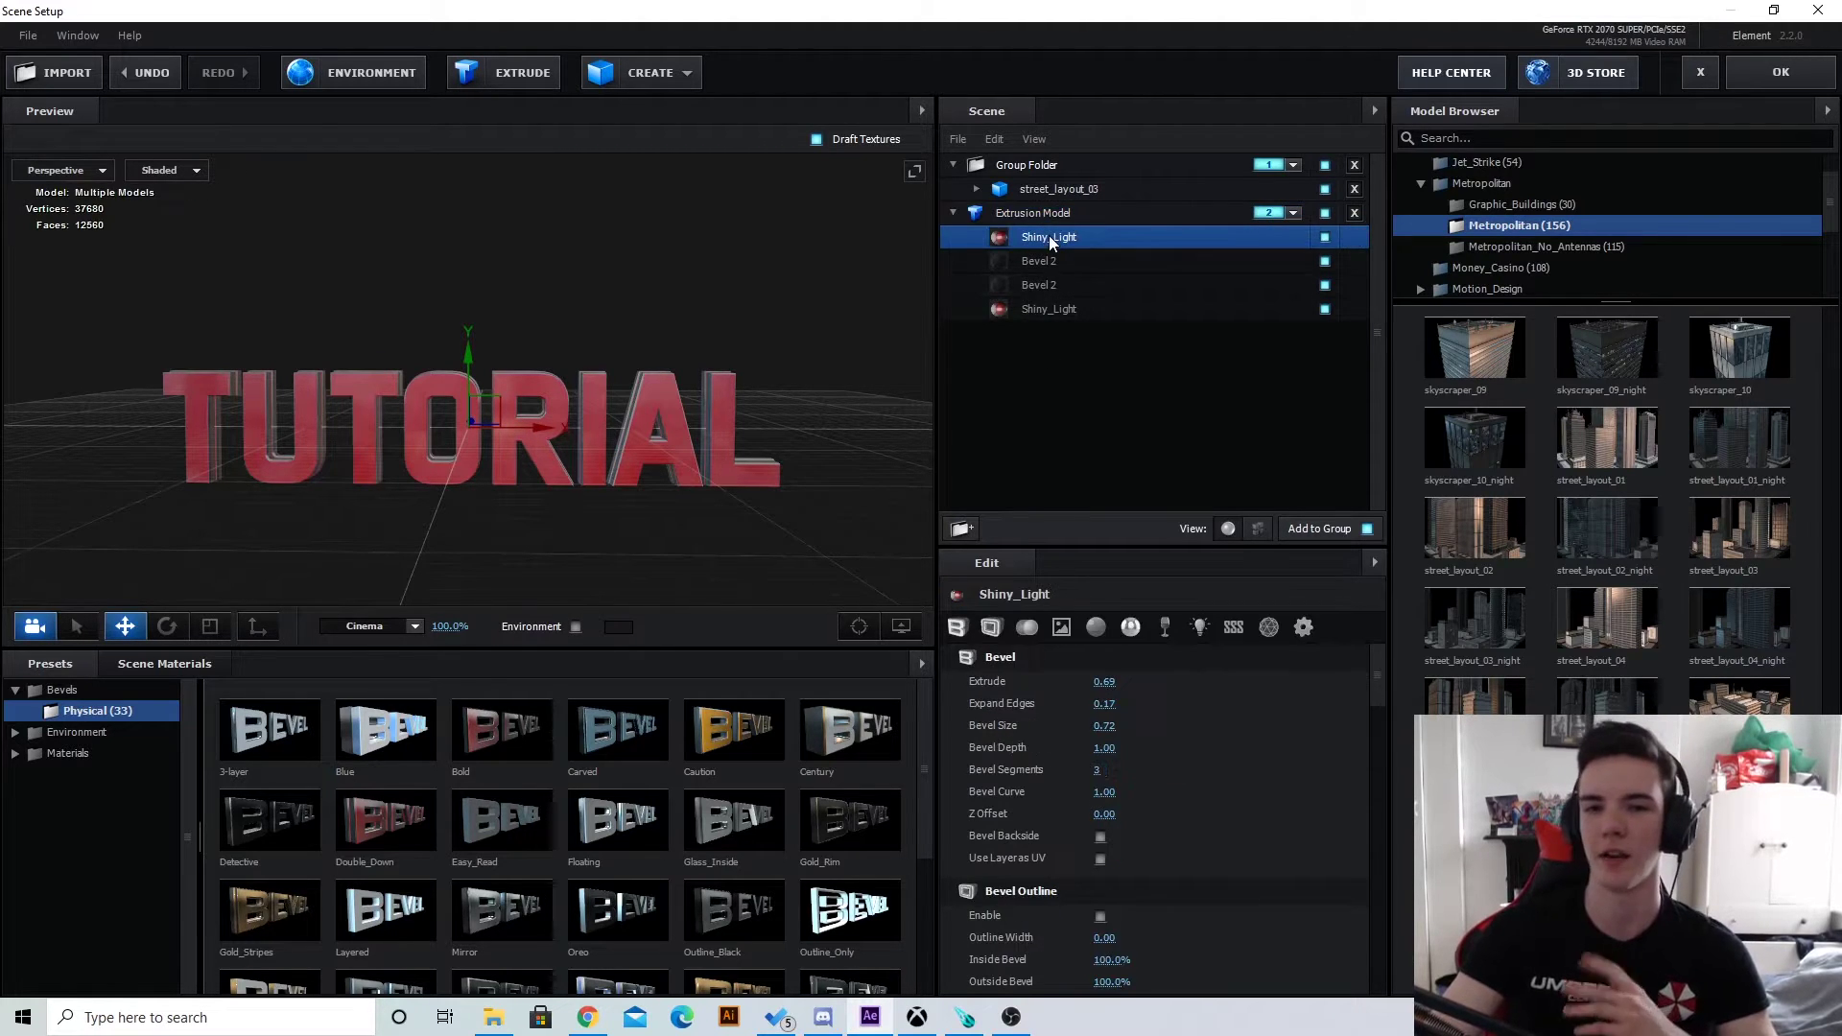
{"action": "scroll", "coordinate": [1151, 729], "scroll_direction": "down", "scroll_amount": 5}
{"action": "left_click", "coordinate": [1095, 628]}
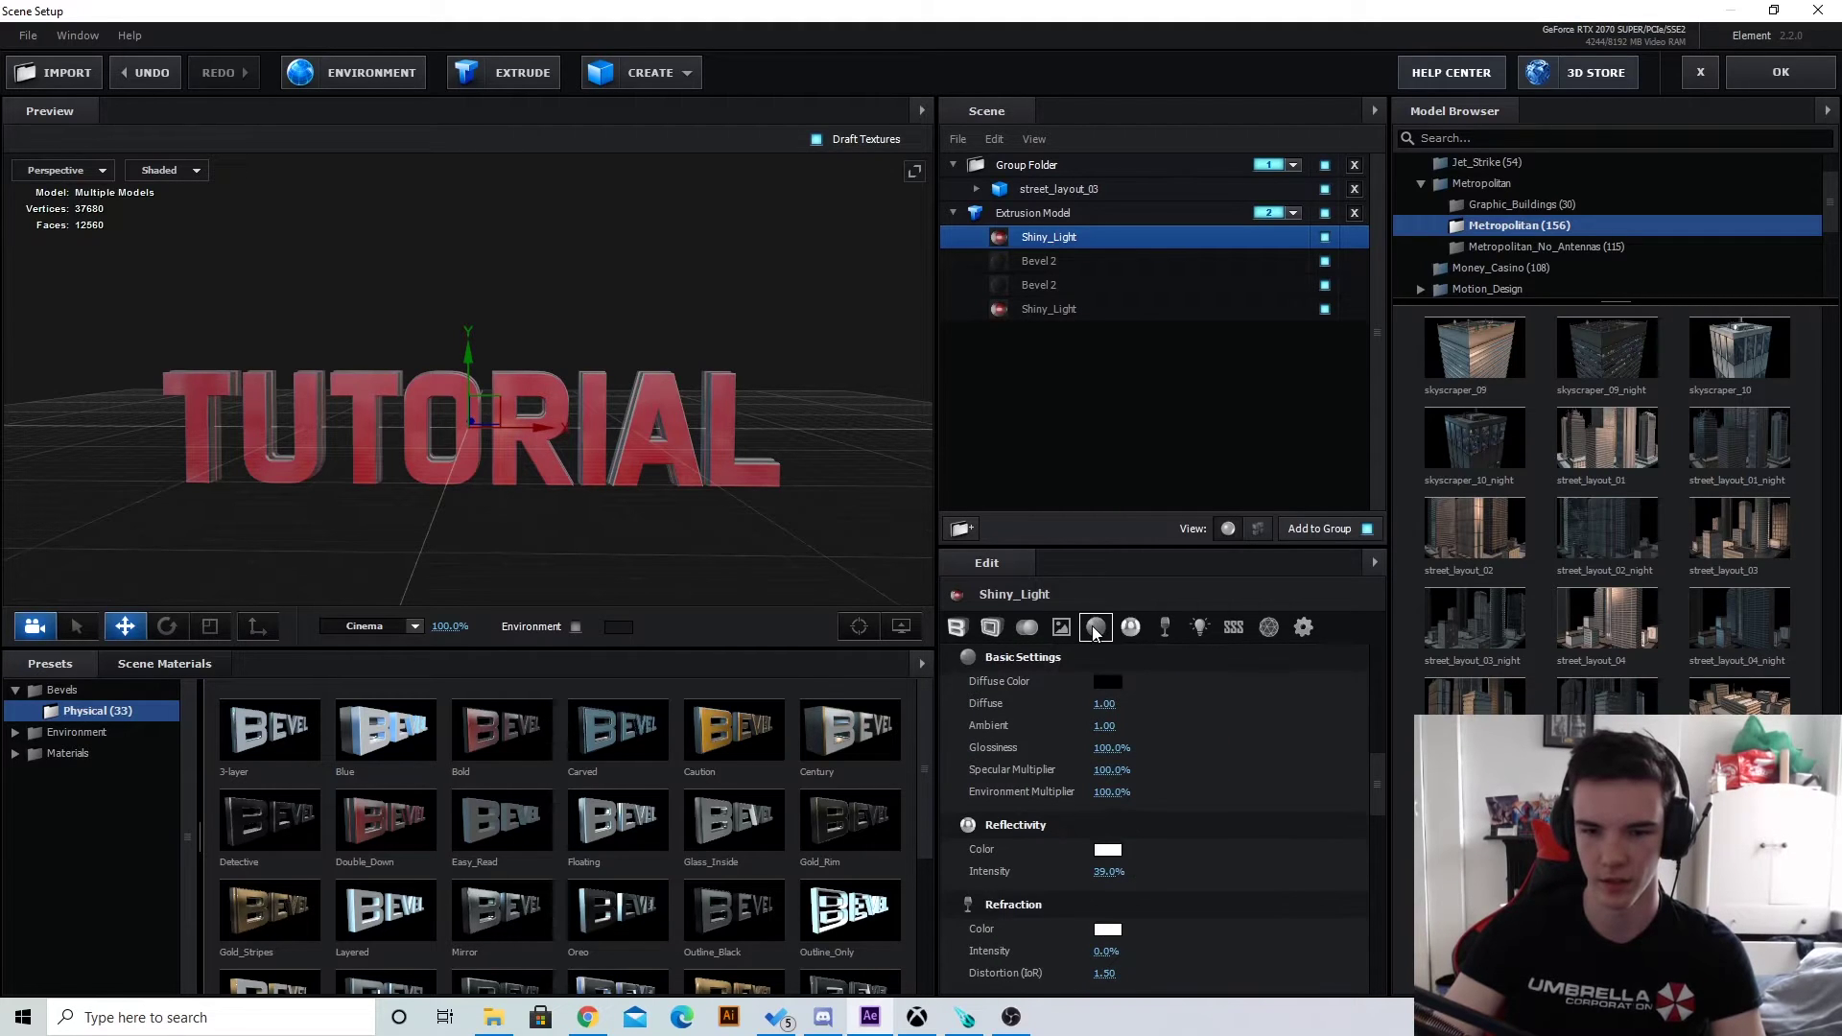
{"action": "scroll", "coordinate": [1151, 825], "scroll_direction": "down", "scroll_amount": 3}
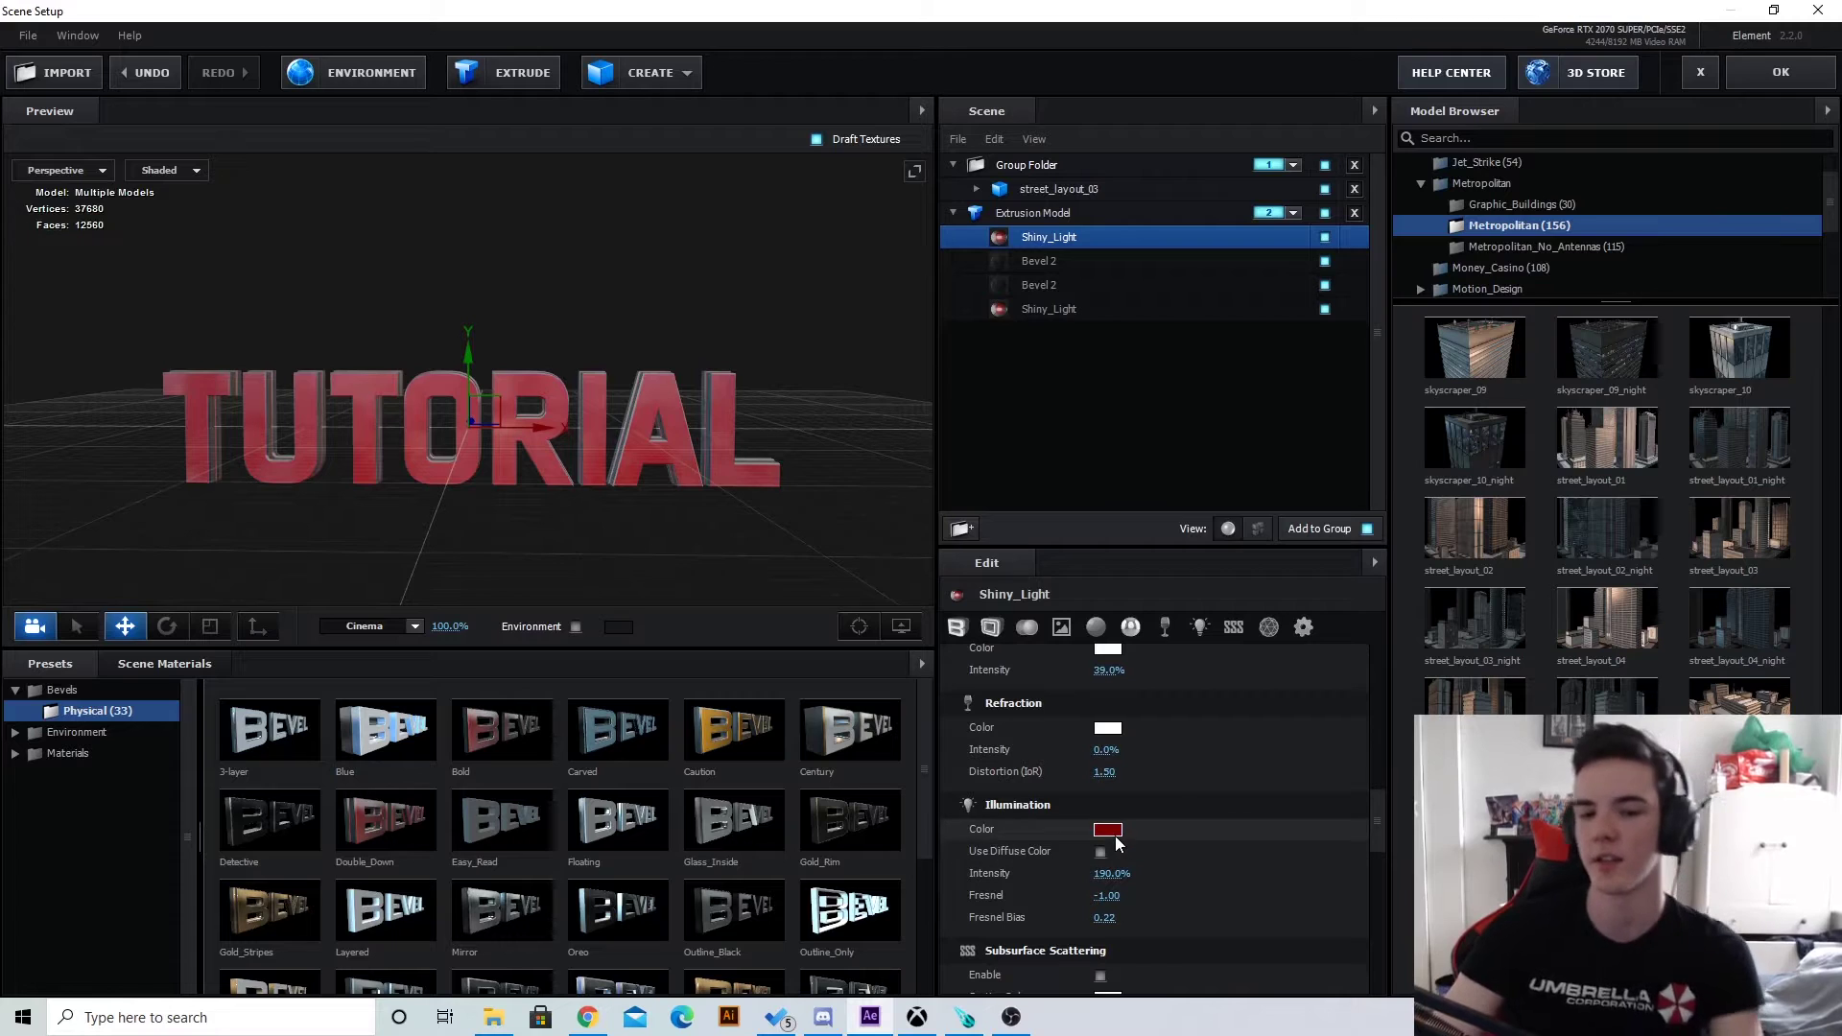
{"action": "left_click", "coordinate": [1118, 831]}
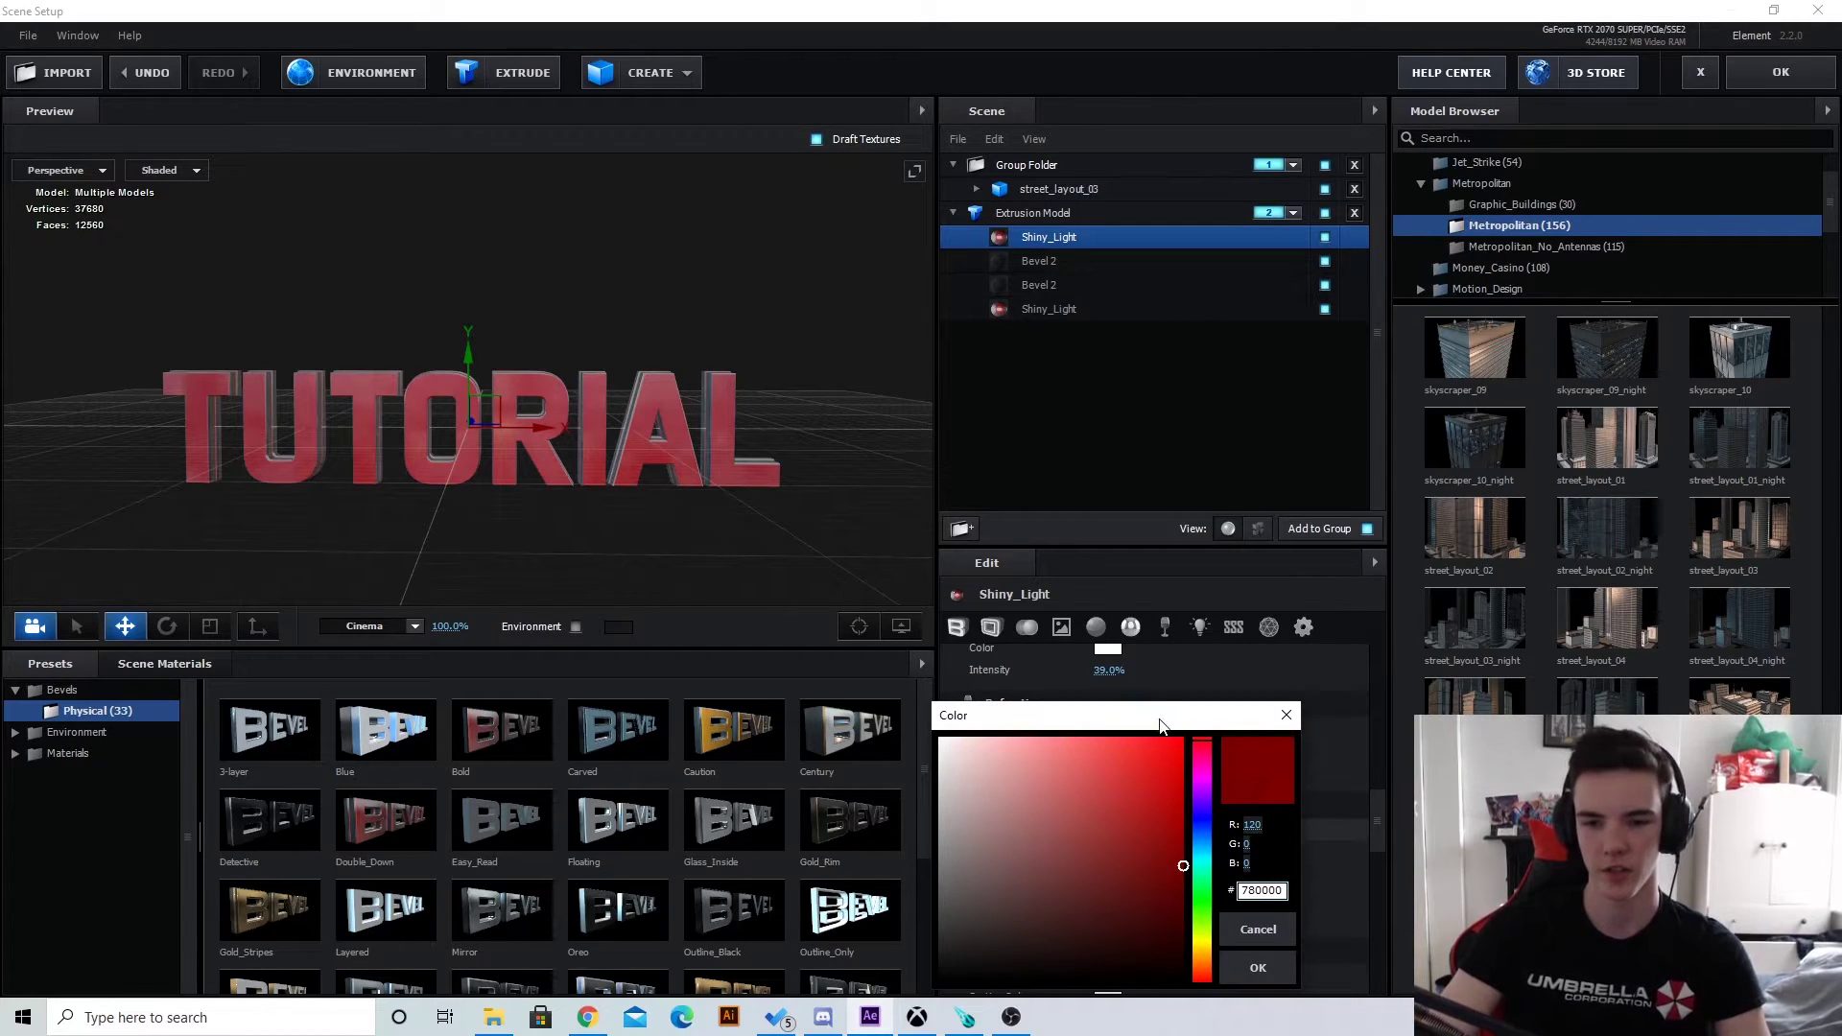
{"action": "left_click_drag", "start_coordinate": [1162, 720], "coordinate": [1222, 346]}
{"action": "left_click", "coordinate": [1264, 444]}
{"action": "mouse_move", "coordinate": [1247, 477]}
{"action": "left_mouse_down"}
{"action": "mouse_move", "coordinate": [1213, 486]}
{"action": "mouse_move", "coordinate": [1266, 480]}
{"action": "left_mouse_up"}
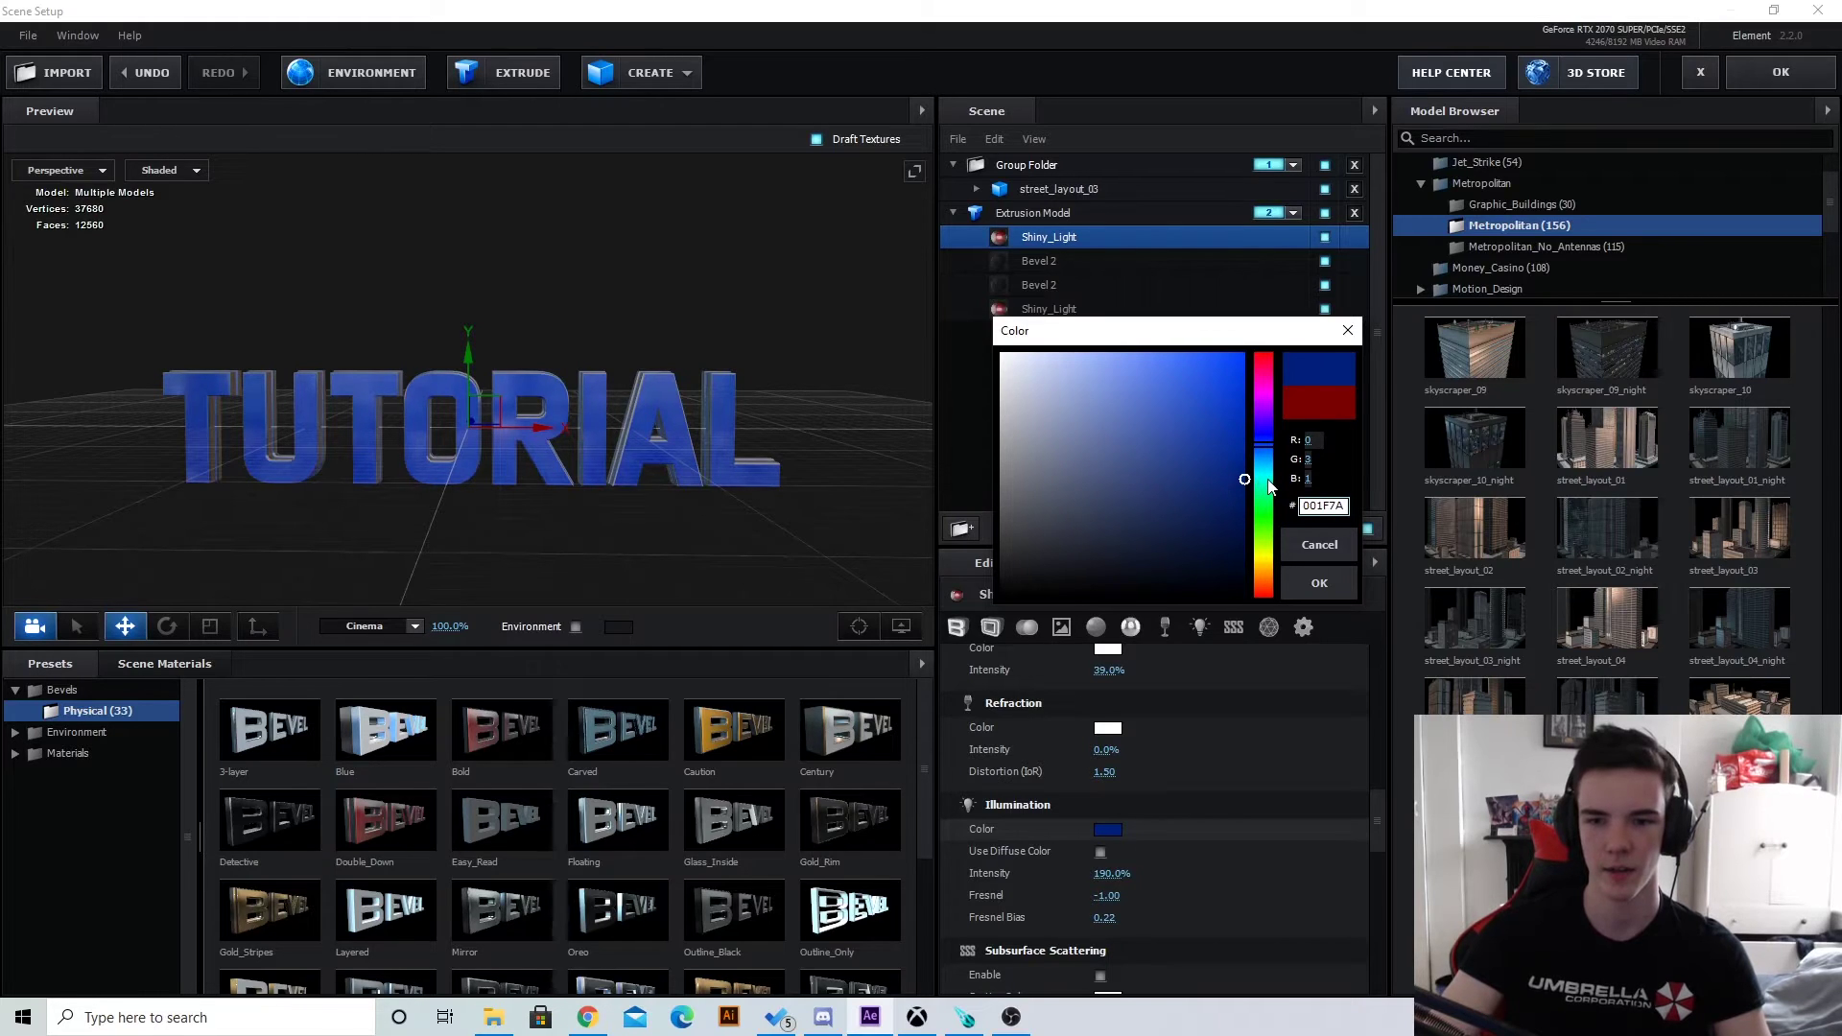
{"action": "left_click", "coordinate": [1319, 582]}
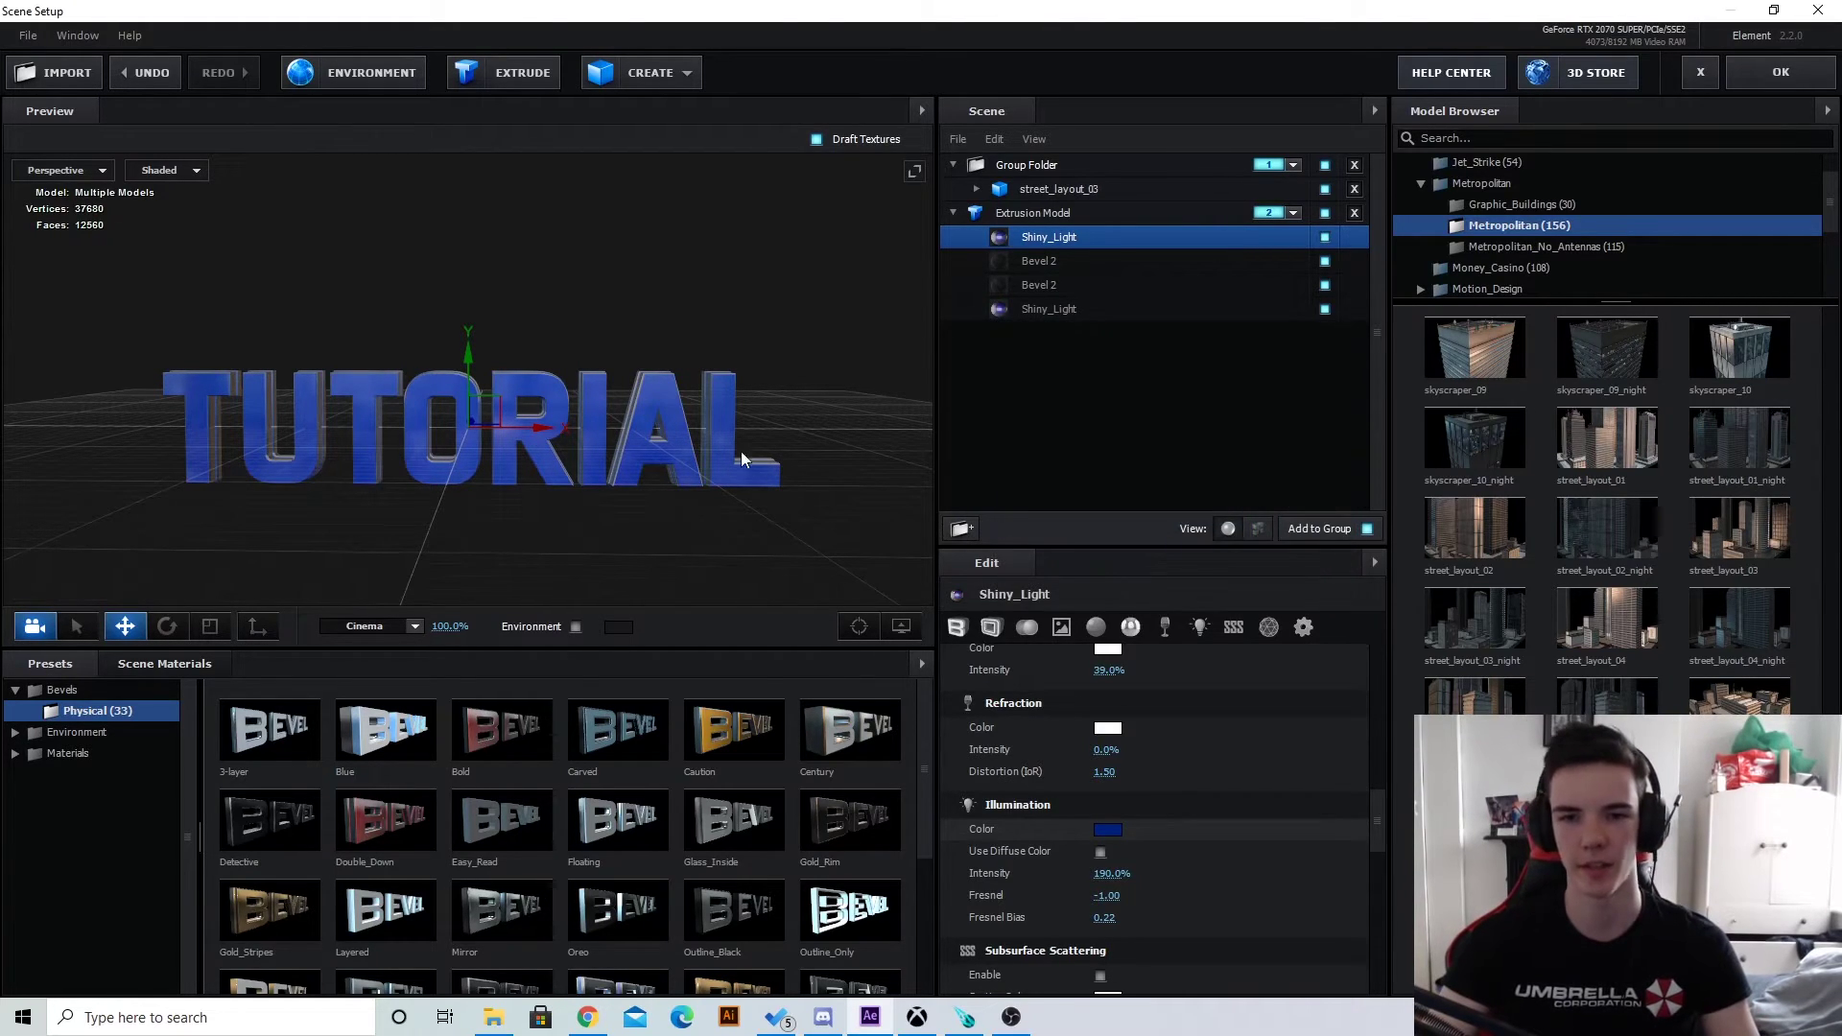
Adjust the Shiny_Light material's reflectivity intensity, tint its reflection color pale blue, and apply the Scene Setup changes.
{"action": "scroll", "coordinate": [1205, 808], "scroll_direction": "up", "scroll_amount": 1}
{"action": "mouse_move", "coordinate": [1109, 736]}
{"action": "left_mouse_down"}
{"action": "mouse_move", "coordinate": [1168, 745]}
{"action": "mouse_move", "coordinate": [1130, 741]}
{"action": "left_mouse_up"}
{"action": "left_click", "coordinate": [1107, 715]}
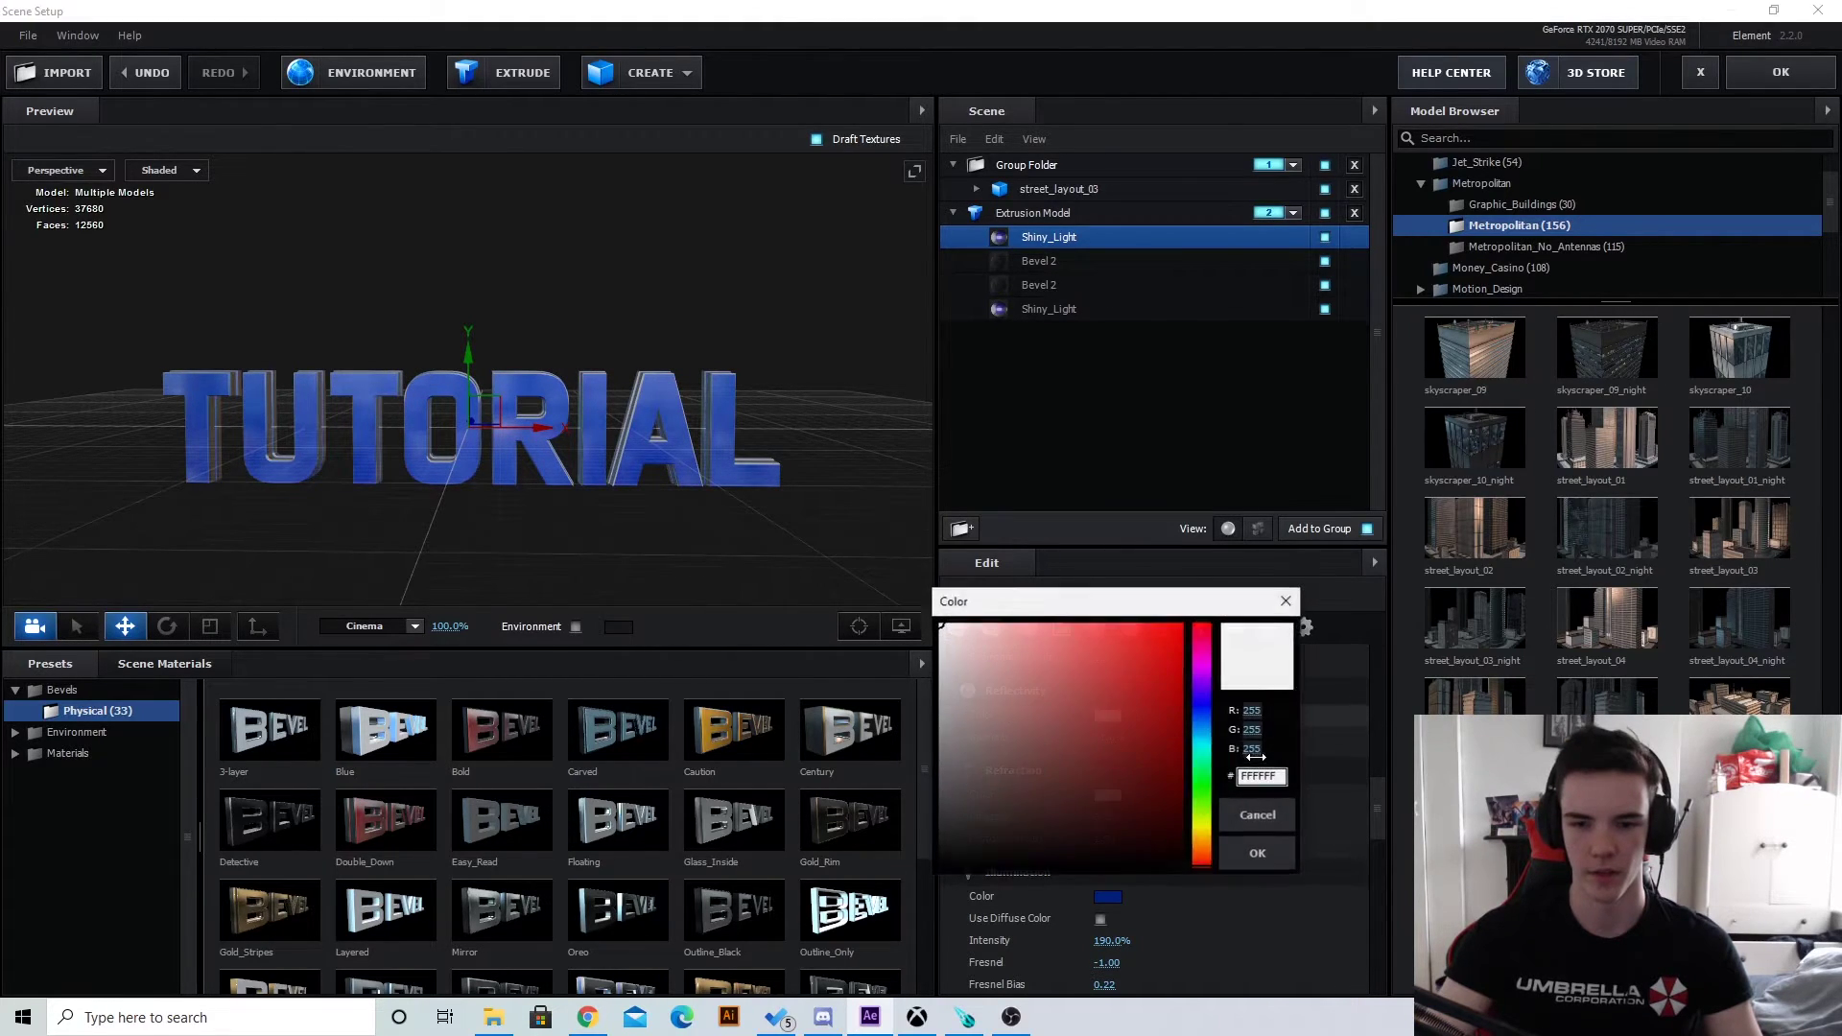
{"action": "left_click", "coordinate": [1202, 732]}
{"action": "mouse_move", "coordinate": [964, 629]}
{"action": "left_mouse_down"}
{"action": "mouse_move", "coordinate": [1005, 630]}
{"action": "mouse_move", "coordinate": [1007, 656]}
{"action": "left_mouse_up"}
{"action": "left_click", "coordinate": [1258, 853]}
{"action": "left_click", "coordinate": [1780, 72]}
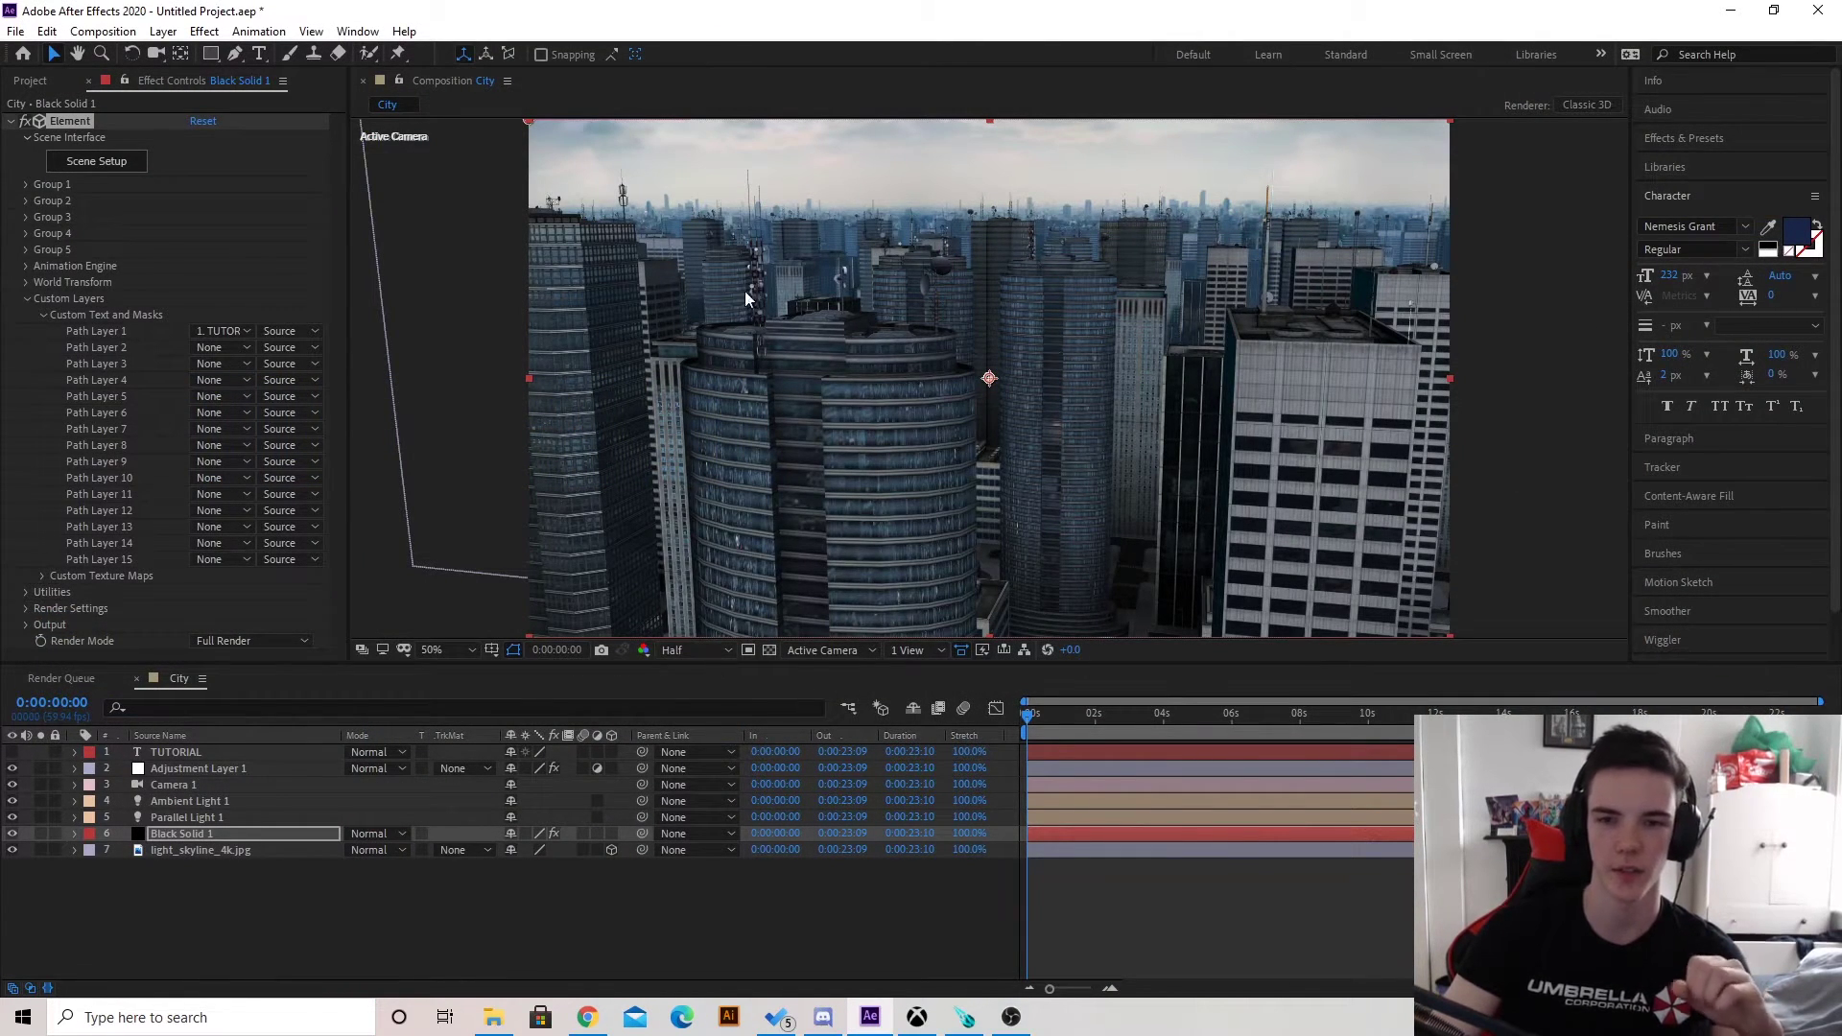
Raise the group 2 TUTORIAL text above the rooftops and adjust its rotation through Element's Particle Replicator settings.
{"action": "left_click", "coordinate": [28, 299]}
{"action": "left_click", "coordinate": [26, 201]}
{"action": "left_click", "coordinate": [43, 235]}
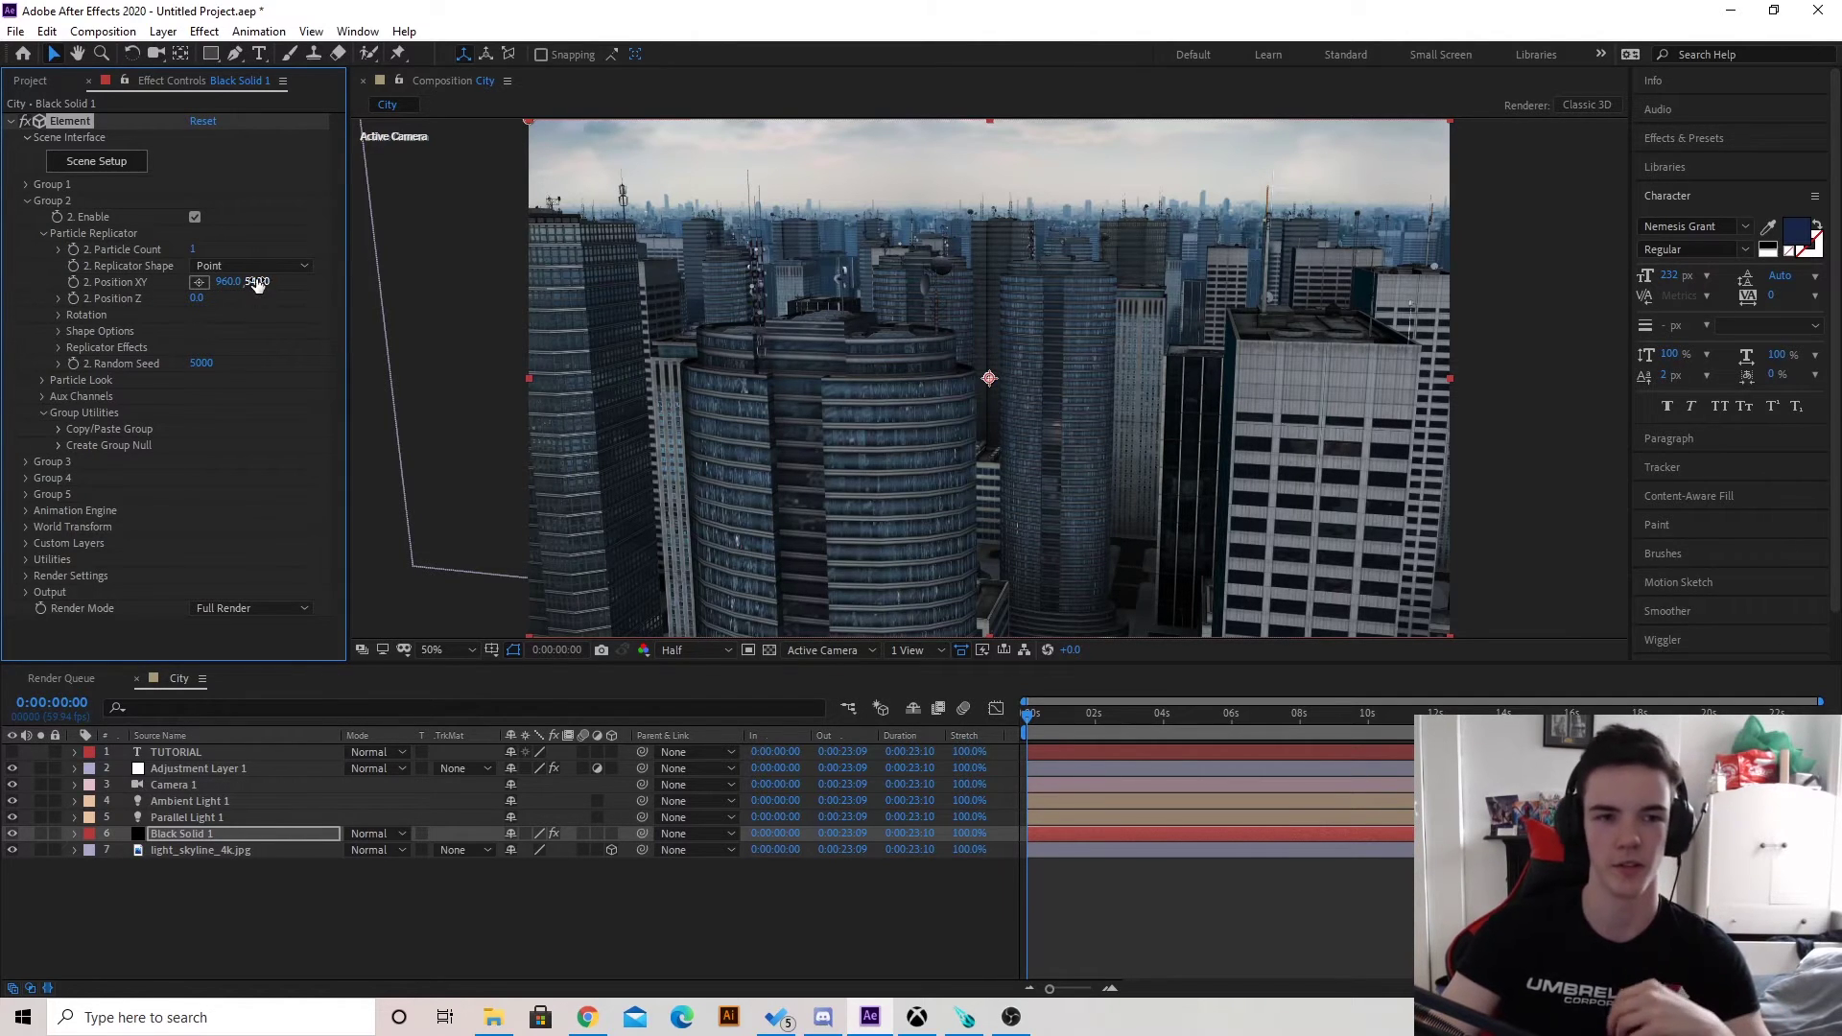
{"action": "mouse_move", "coordinate": [254, 281]}
{"action": "left_mouse_down"}
{"action": "mouse_move", "coordinate": [135, 291]}
{"action": "mouse_move", "coordinate": [272, 290]}
{"action": "mouse_move", "coordinate": [183, 326]}
{"action": "left_mouse_up"}
{"action": "key", "text": "ctrl+z"}
{"action": "key", "text": "ctrl+z"}
{"action": "left_click", "coordinate": [58, 316]}
{"action": "left_click_drag", "start_coordinate": [213, 348], "coordinate": [220, 347]}
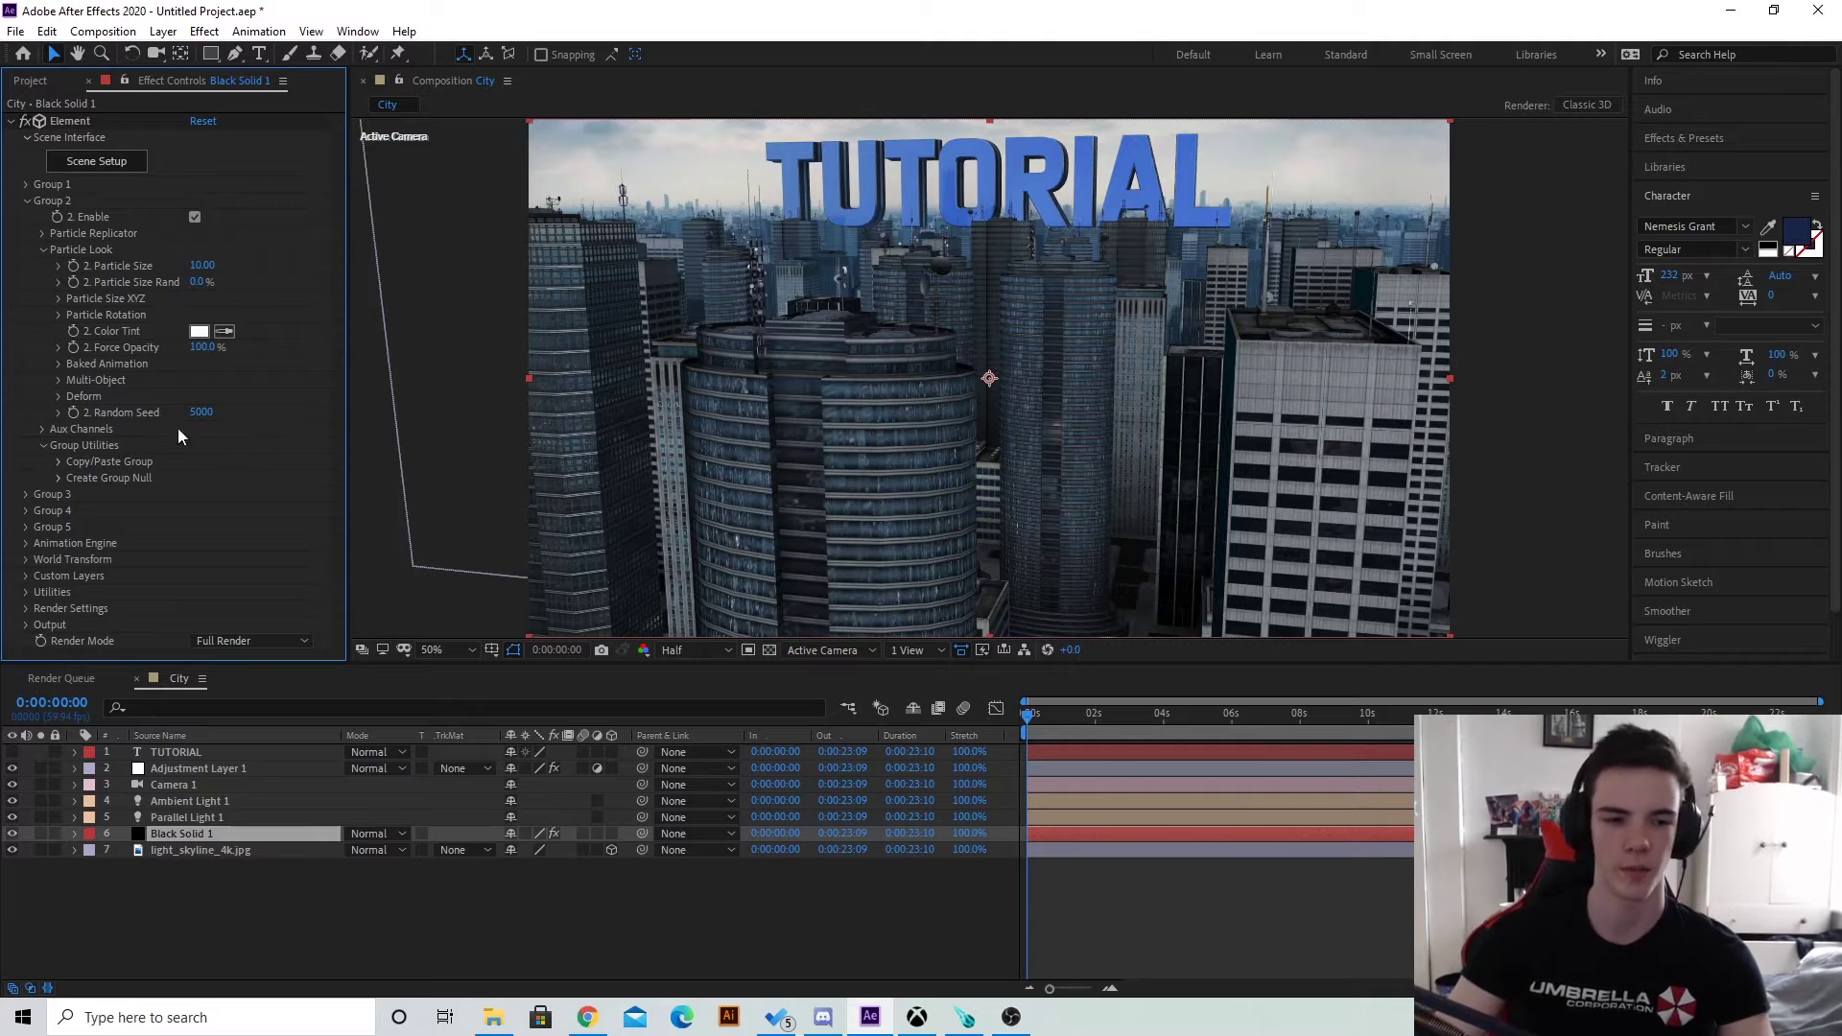
End the work area at about four seconds and set Camera 1's Point of Interest Y to 410.
{"action": "left_click", "coordinate": [195, 783]}
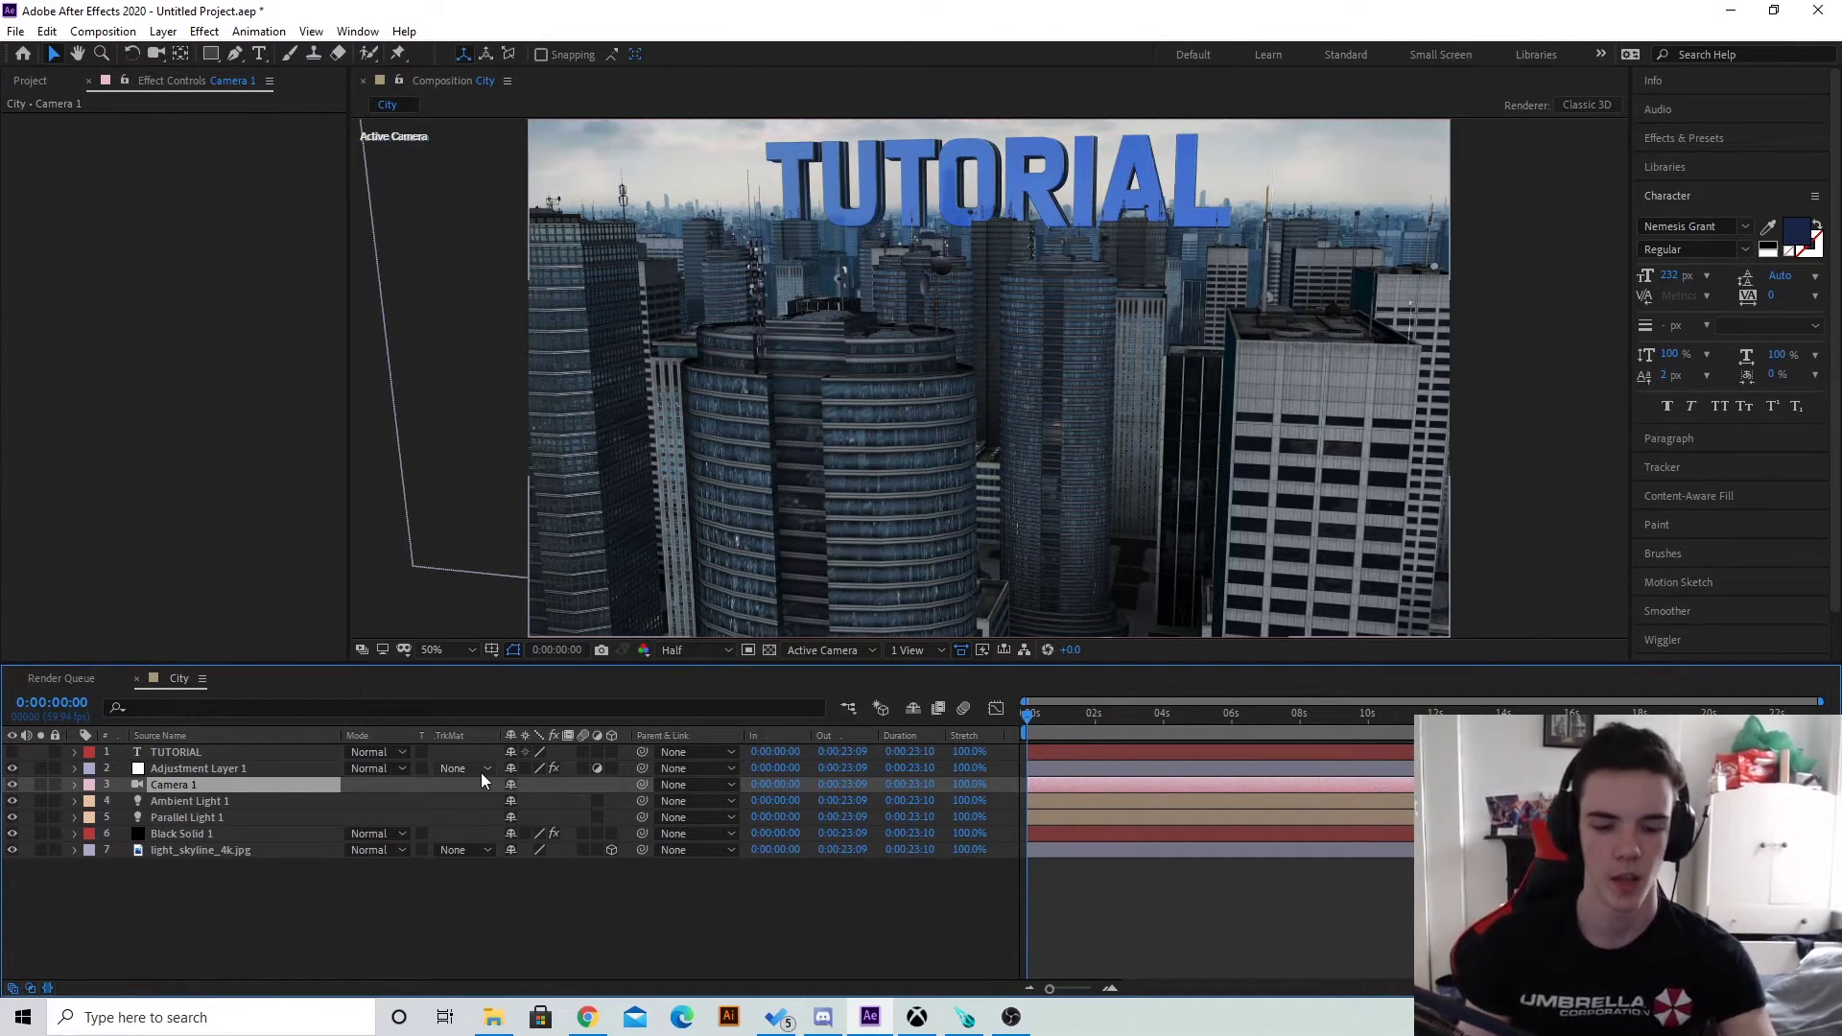
{"action": "key", "text": "p"}
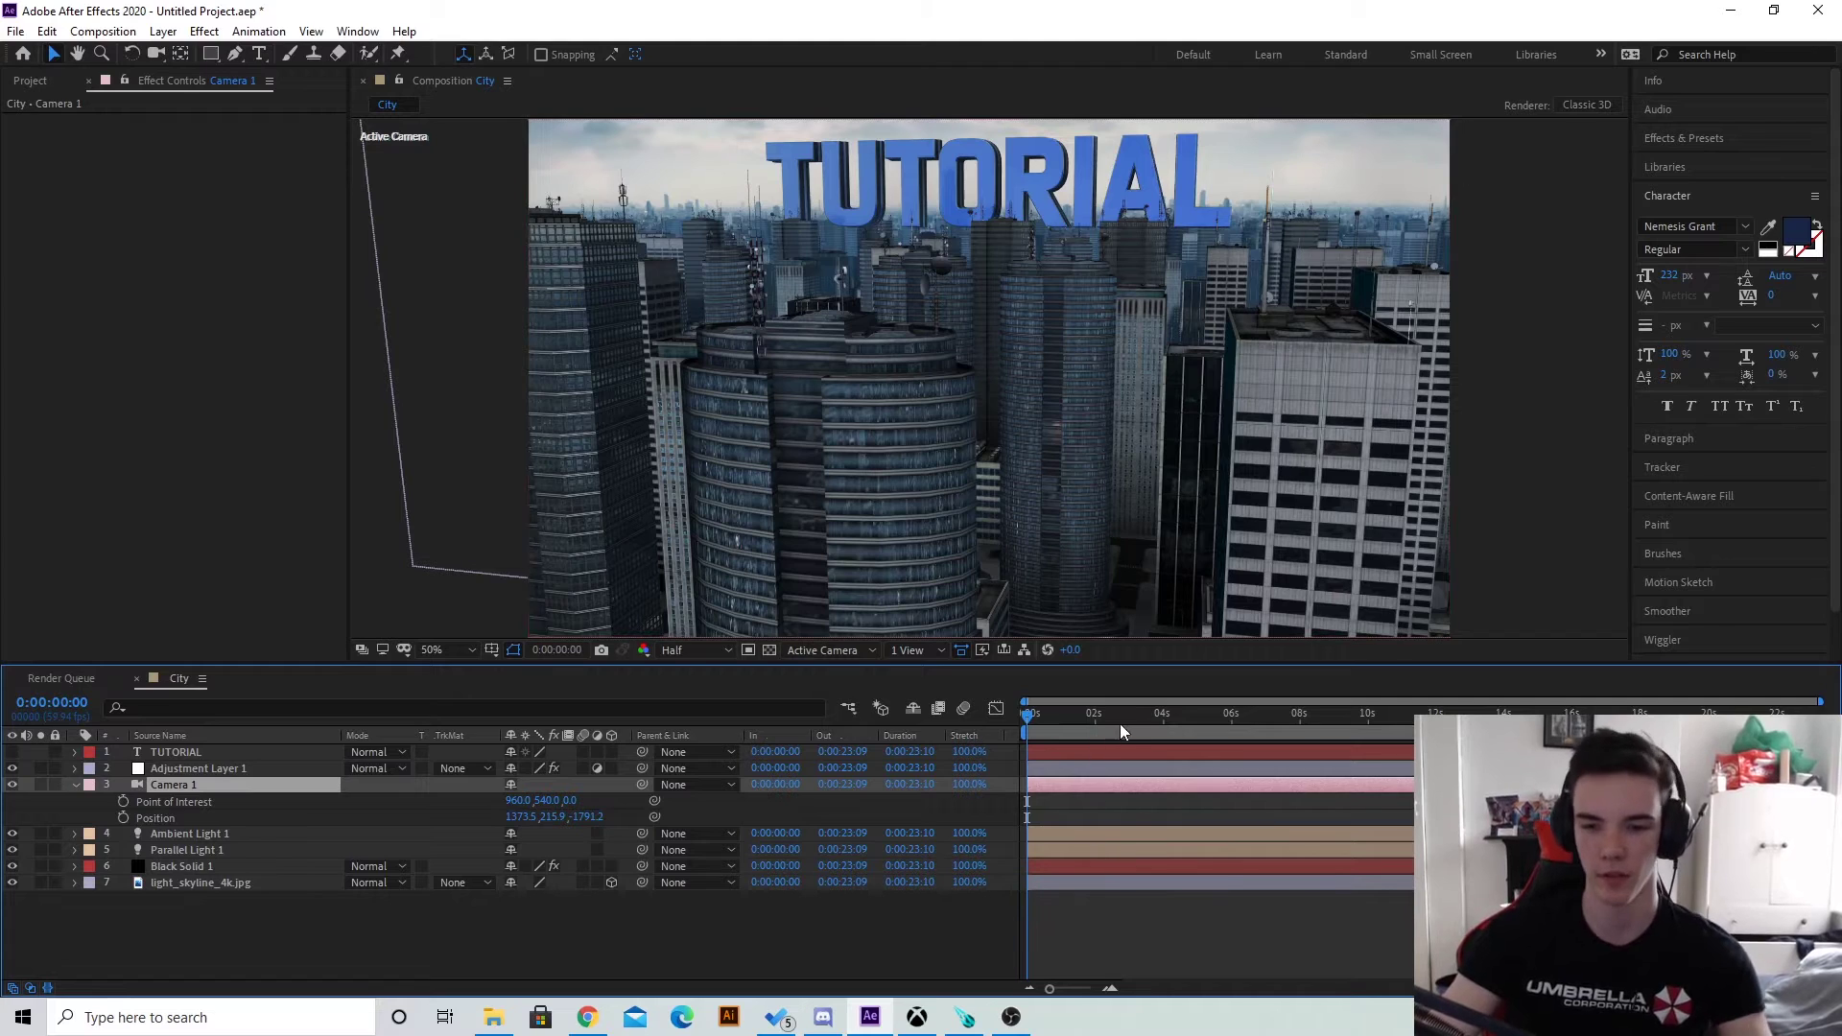
{"action": "left_click", "coordinate": [1167, 722]}
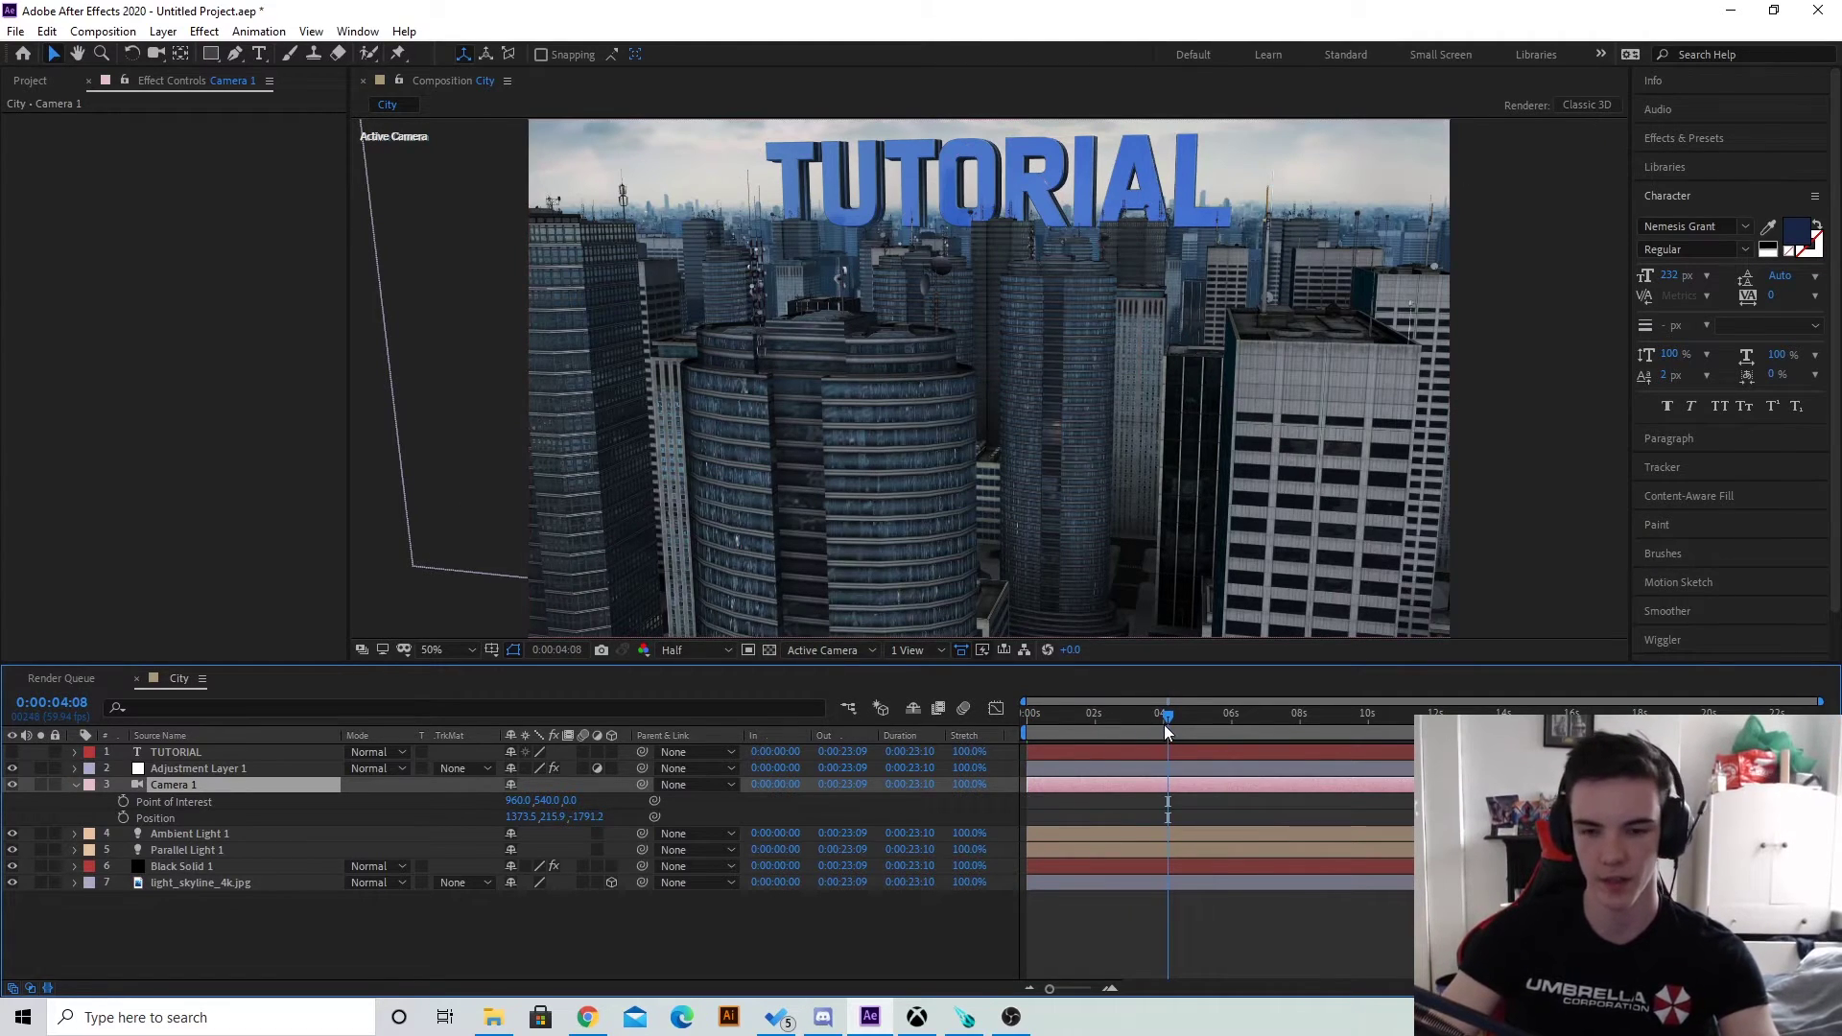
{"action": "left_click", "coordinate": [1161, 716]}
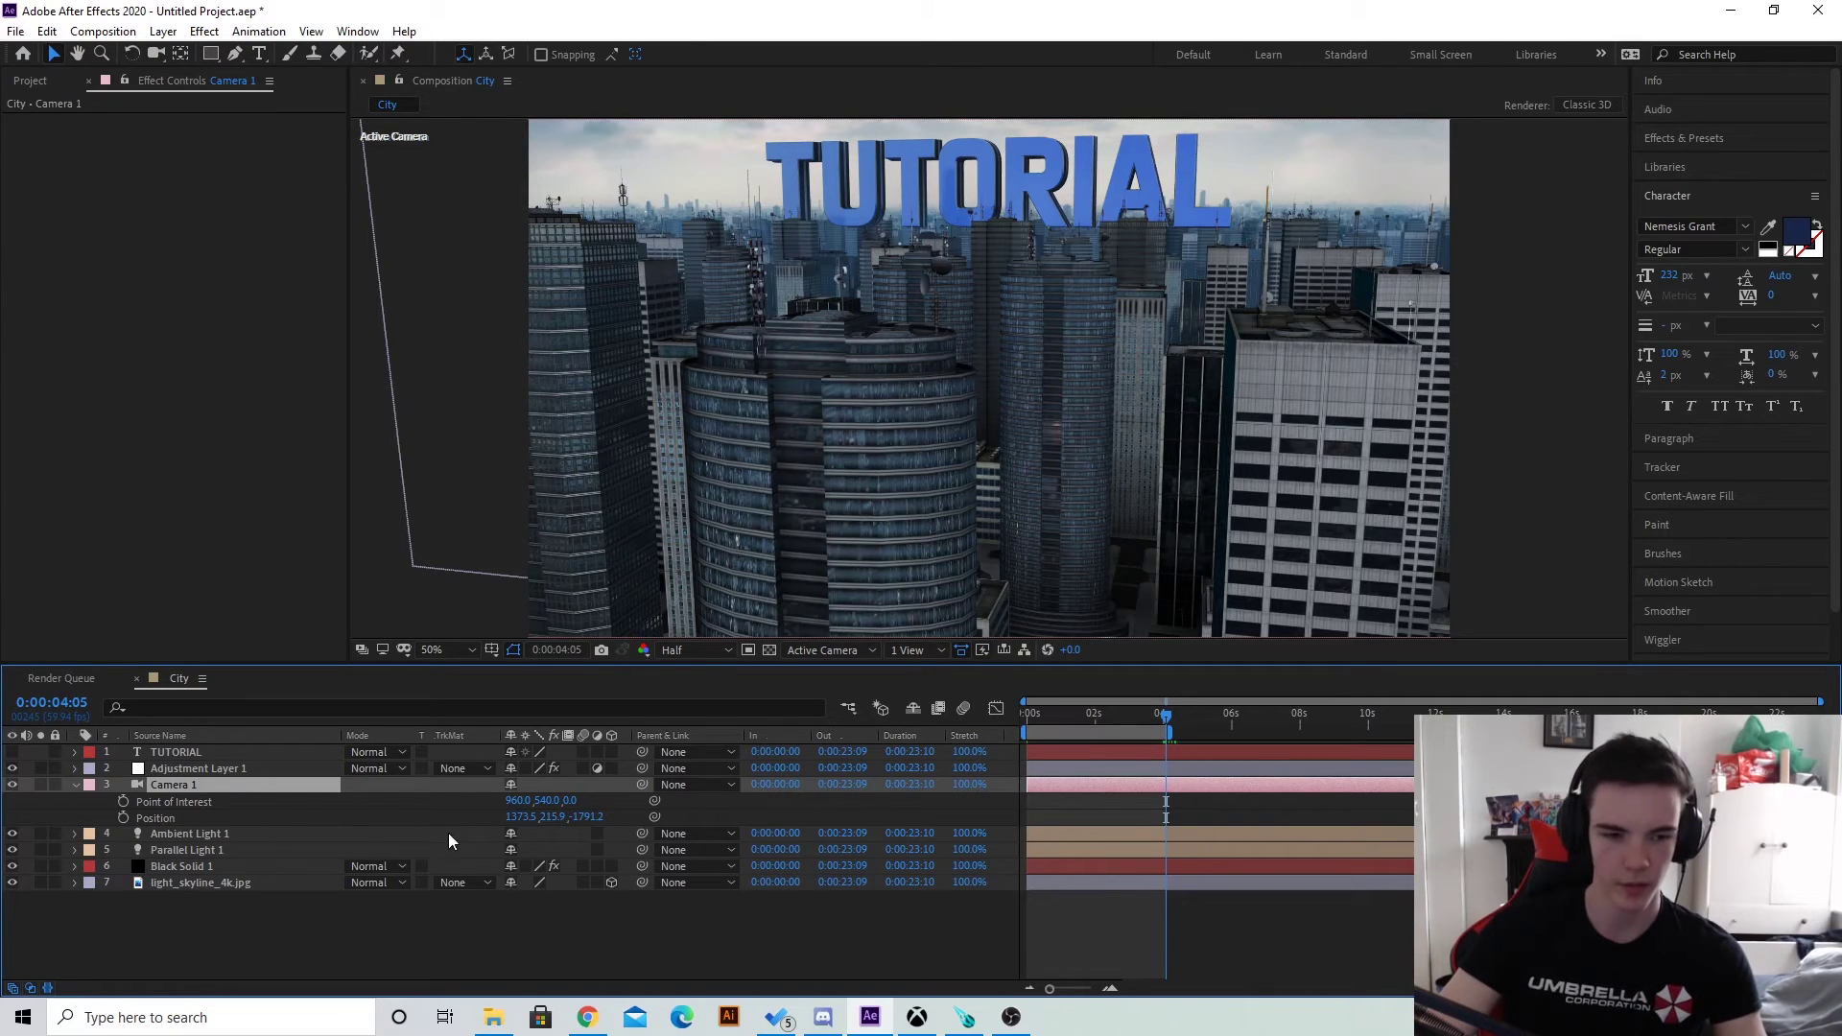
{"action": "left_click_drag", "start_coordinate": [554, 800], "coordinate": [417, 817]}
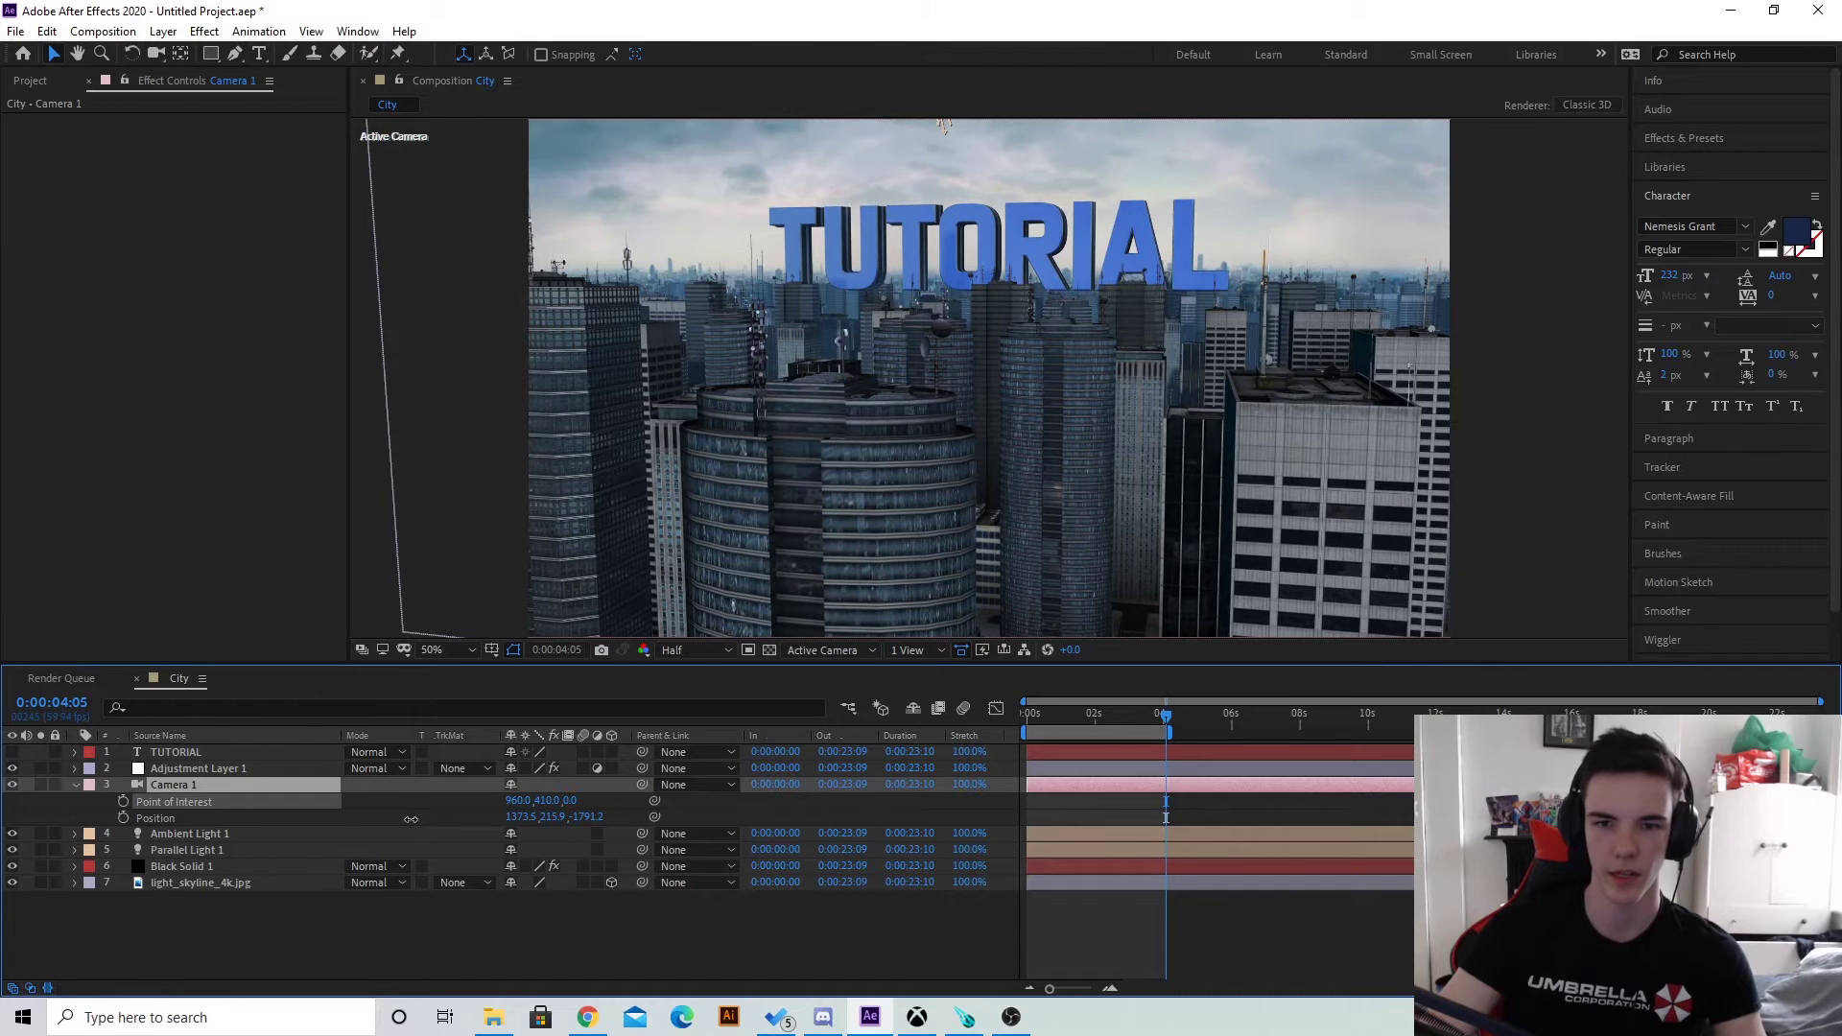
Add starting keyframes for Camera 1's Position and Point of Interest at 0:00:00:00.
{"action": "left_click", "coordinate": [1036, 716]}
{"action": "left_click", "coordinate": [1028, 716]}
{"action": "left_click", "coordinate": [123, 817]}
{"action": "left_click", "coordinate": [123, 801]}
Orbit and move Camera 1 at 0:00:04:05 to keyframe its Position at about 1125.3, 201.0, -1572.6.
{"action": "left_click_drag", "start_coordinate": [1137, 715], "coordinate": [1165, 716]}
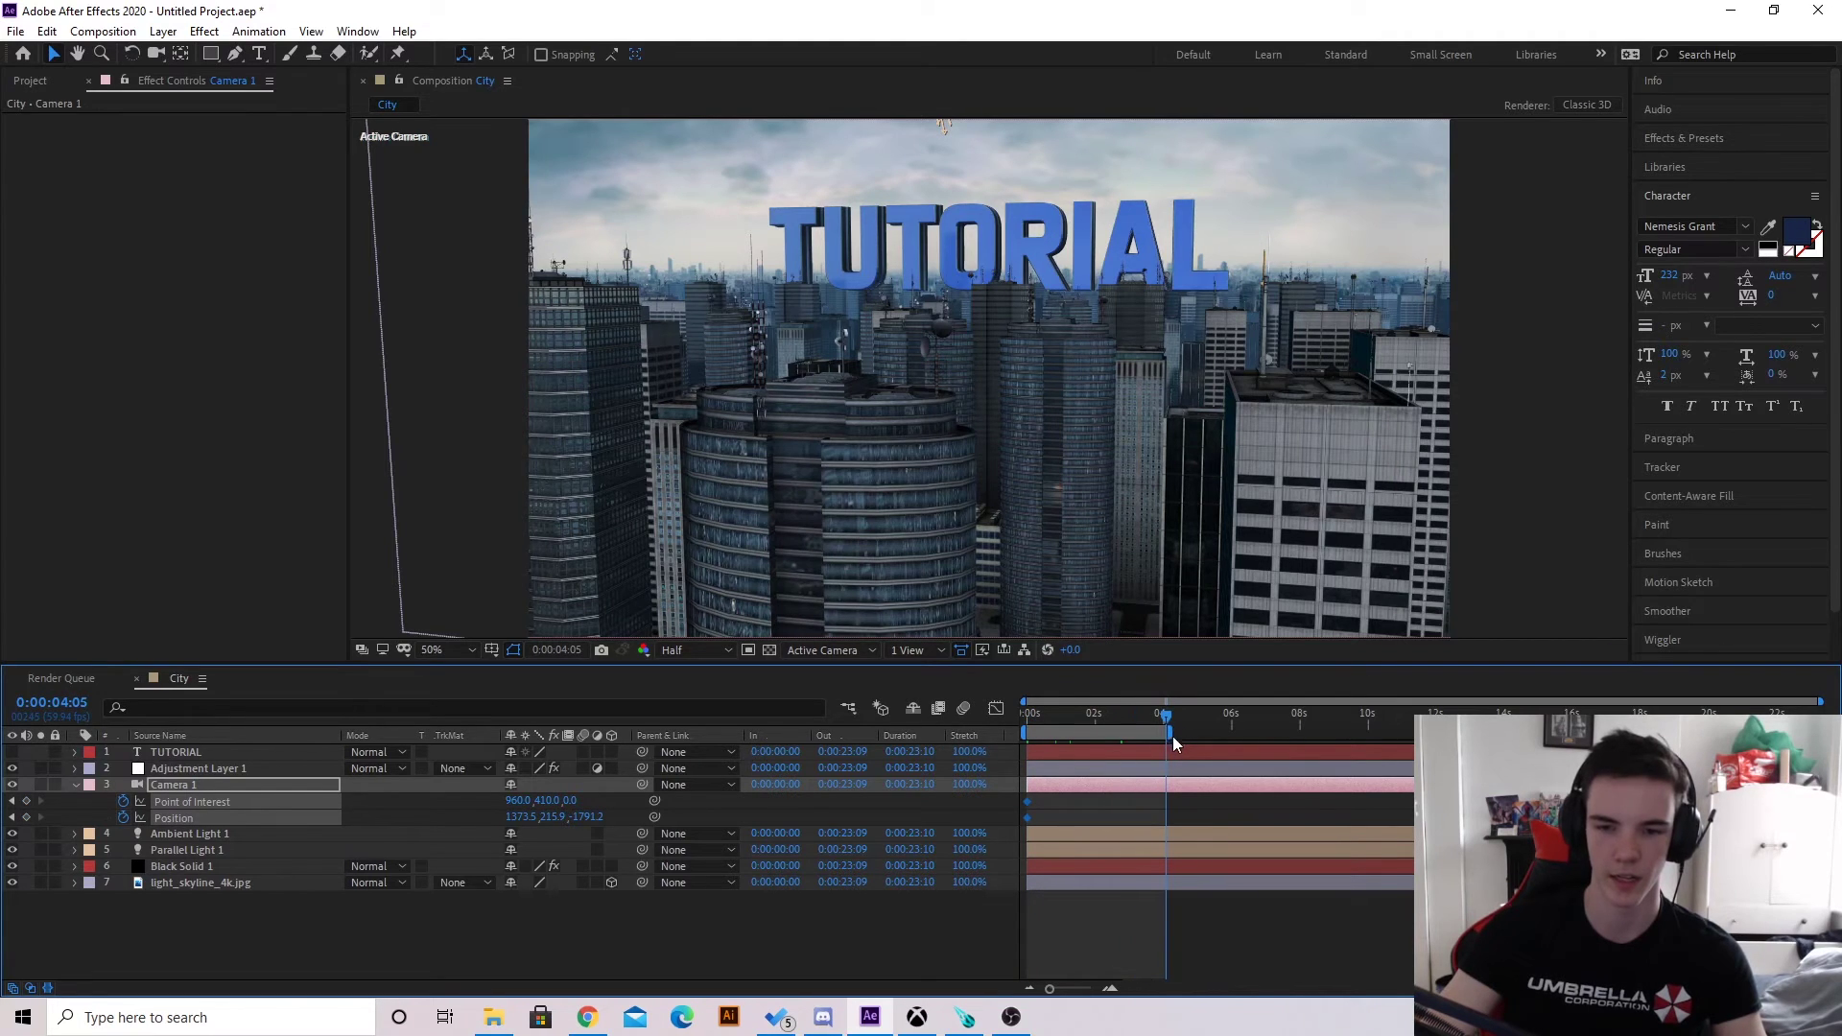
{"action": "left_click", "coordinate": [155, 53]}
{"action": "left_click_drag", "start_coordinate": [930, 228], "coordinate": [981, 195]}
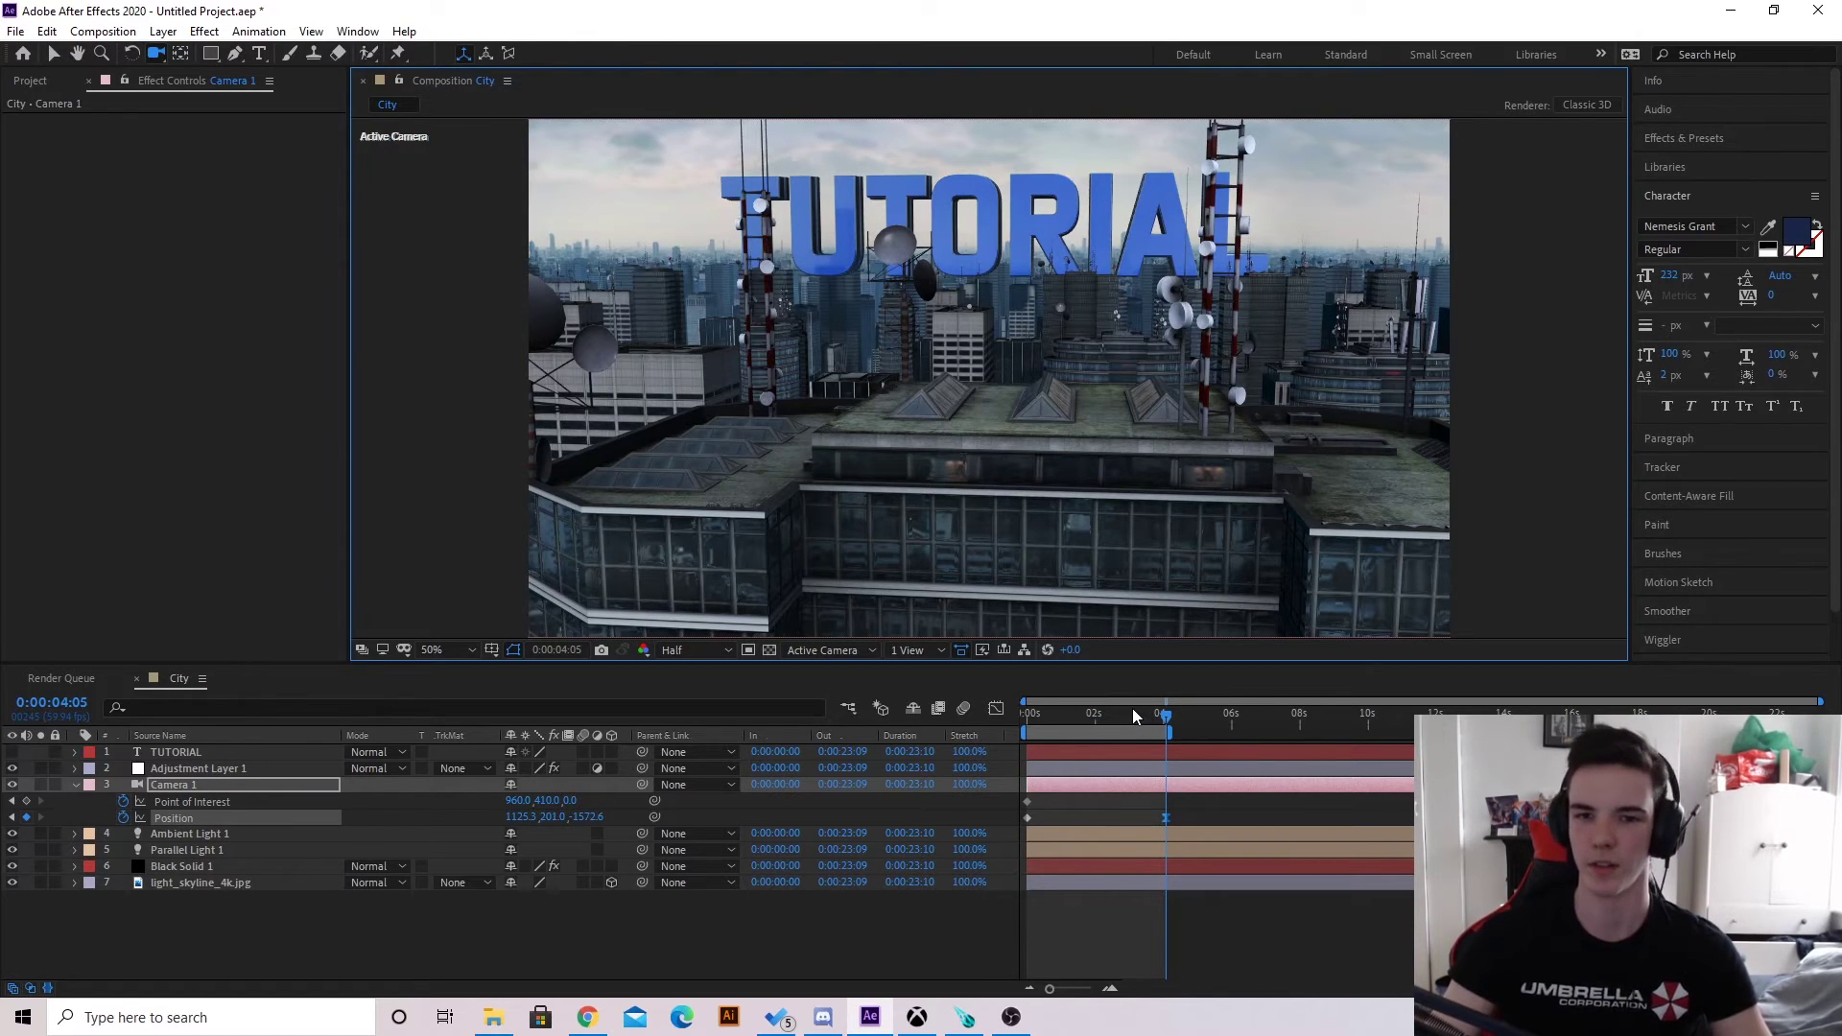
Preview the camera move around the TUTORIAL text from the start of the composition.
{"action": "key", "text": "Home"}
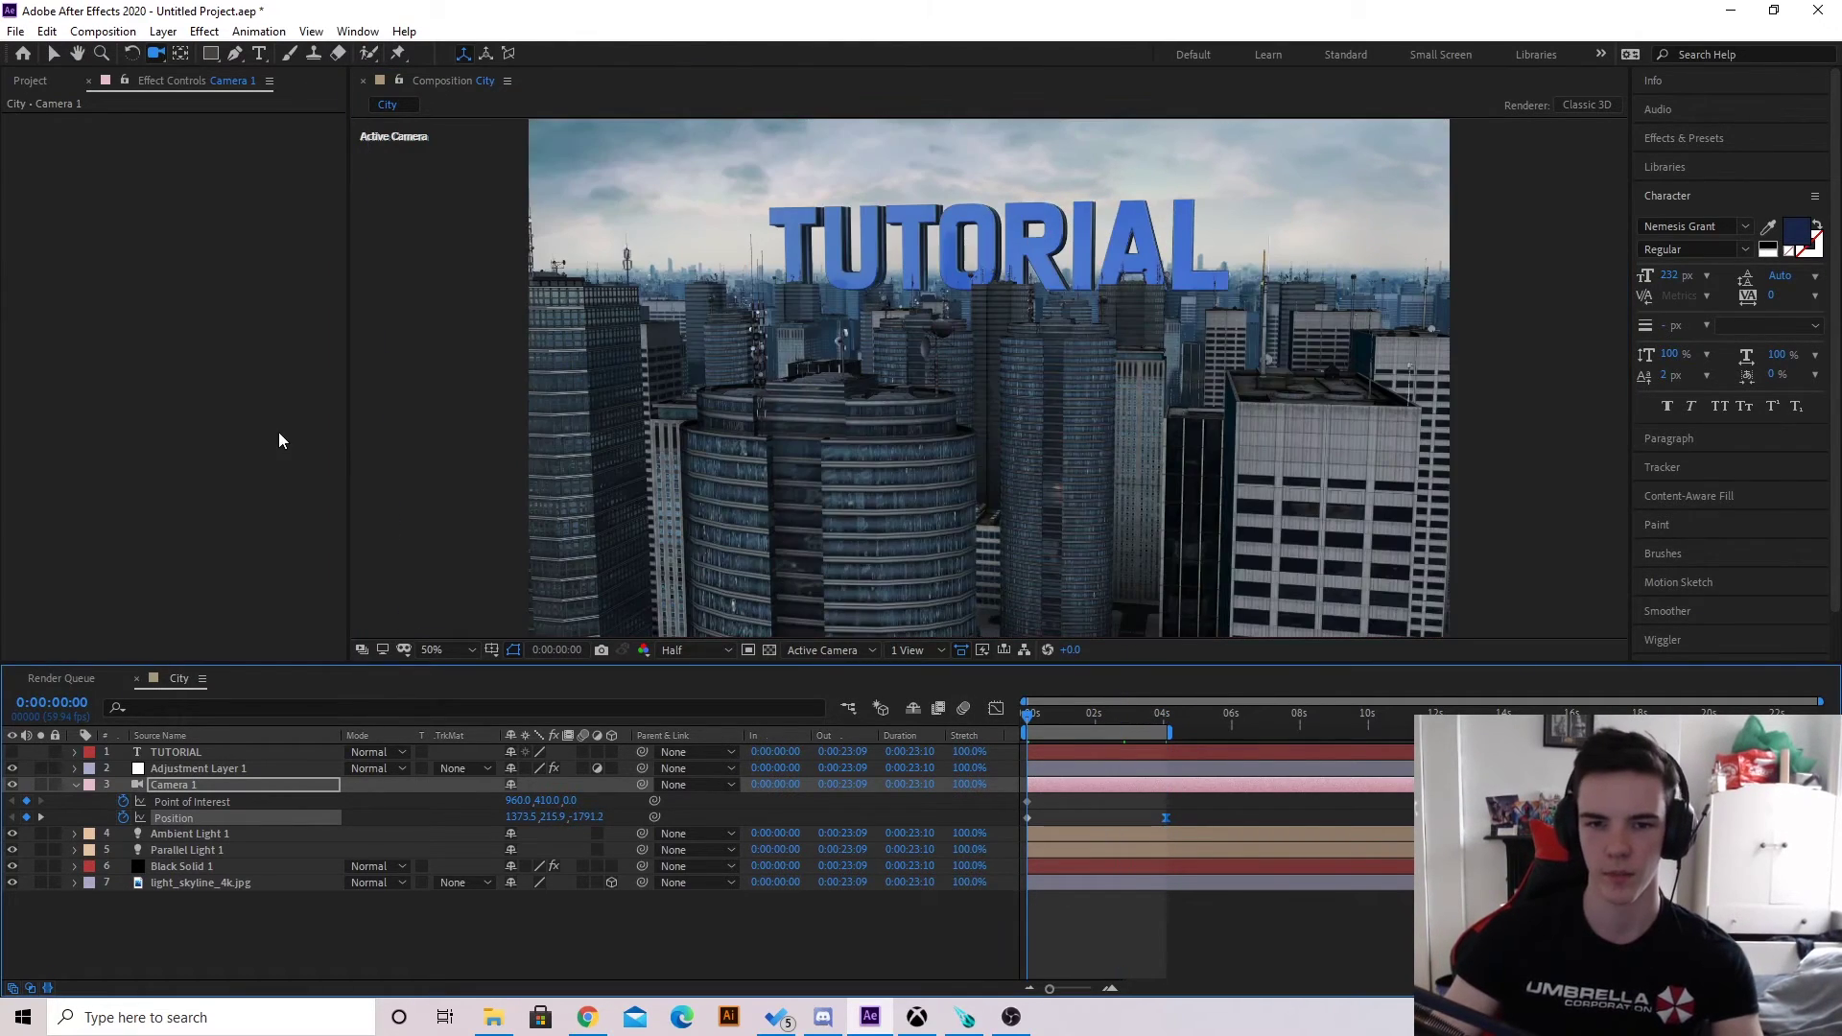
{"action": "key", "text": "space"}
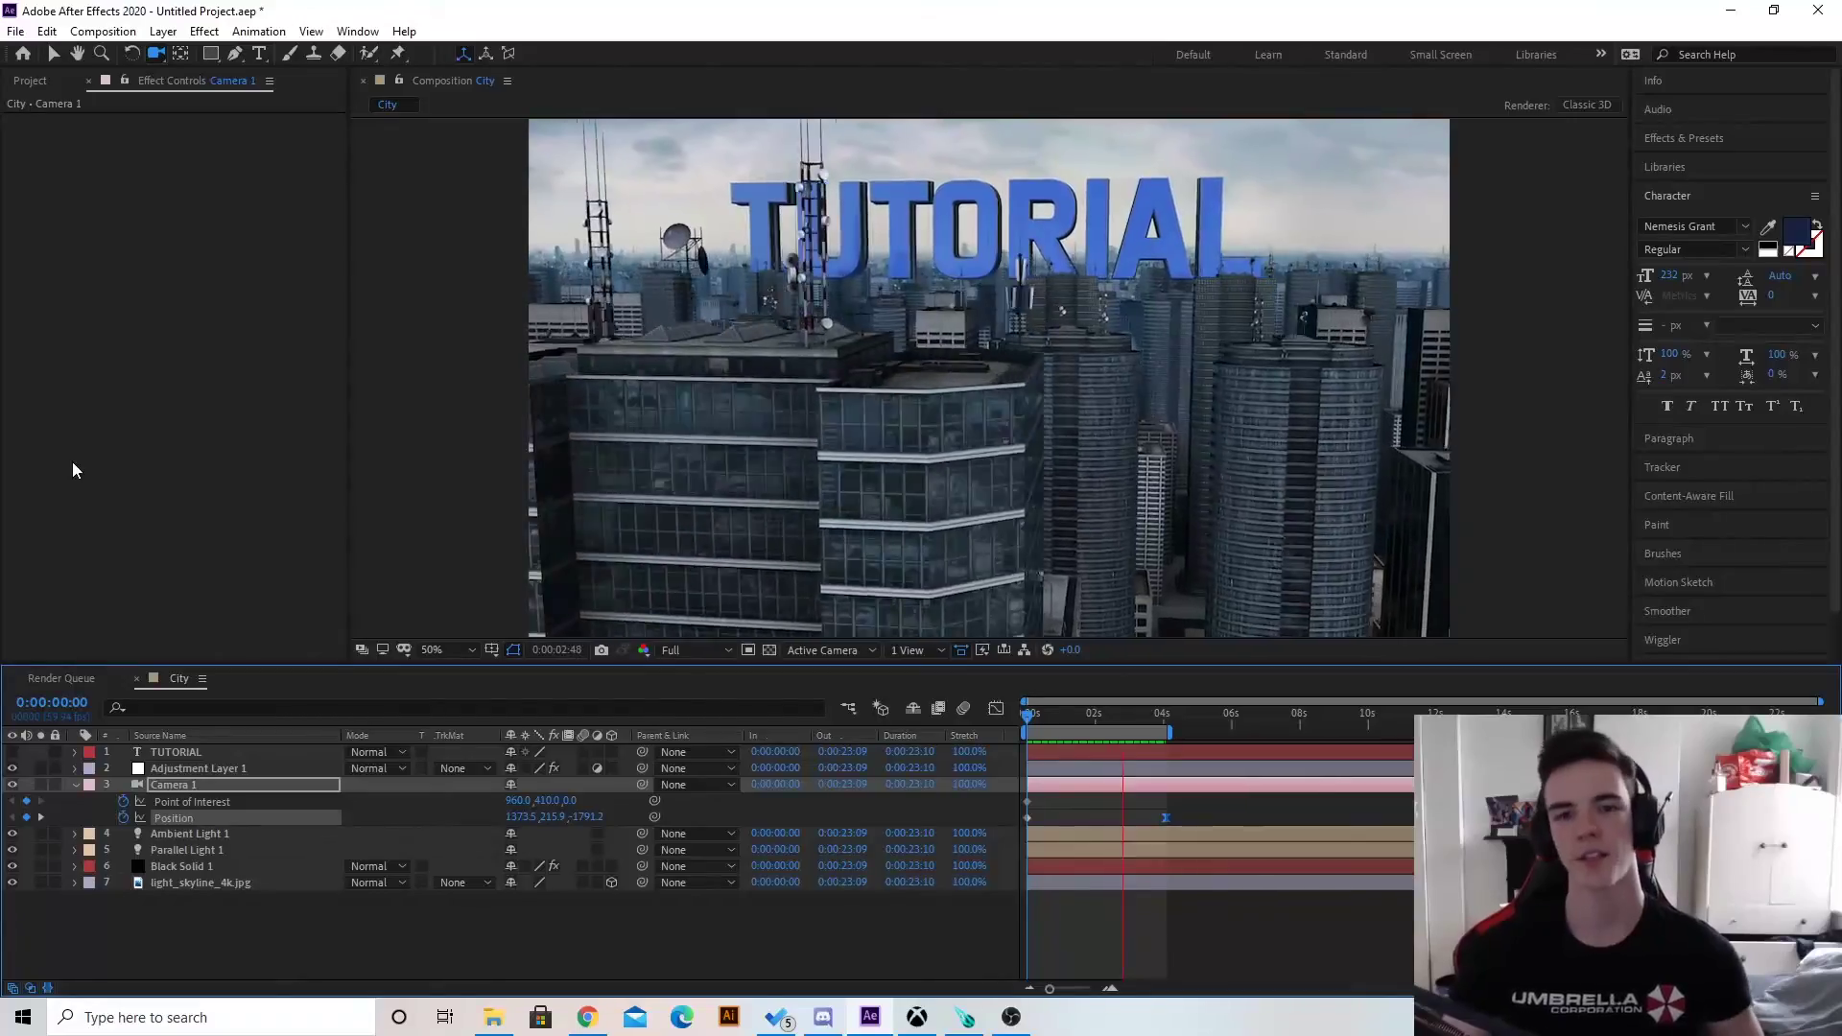
{"action": "key", "text": "space"}
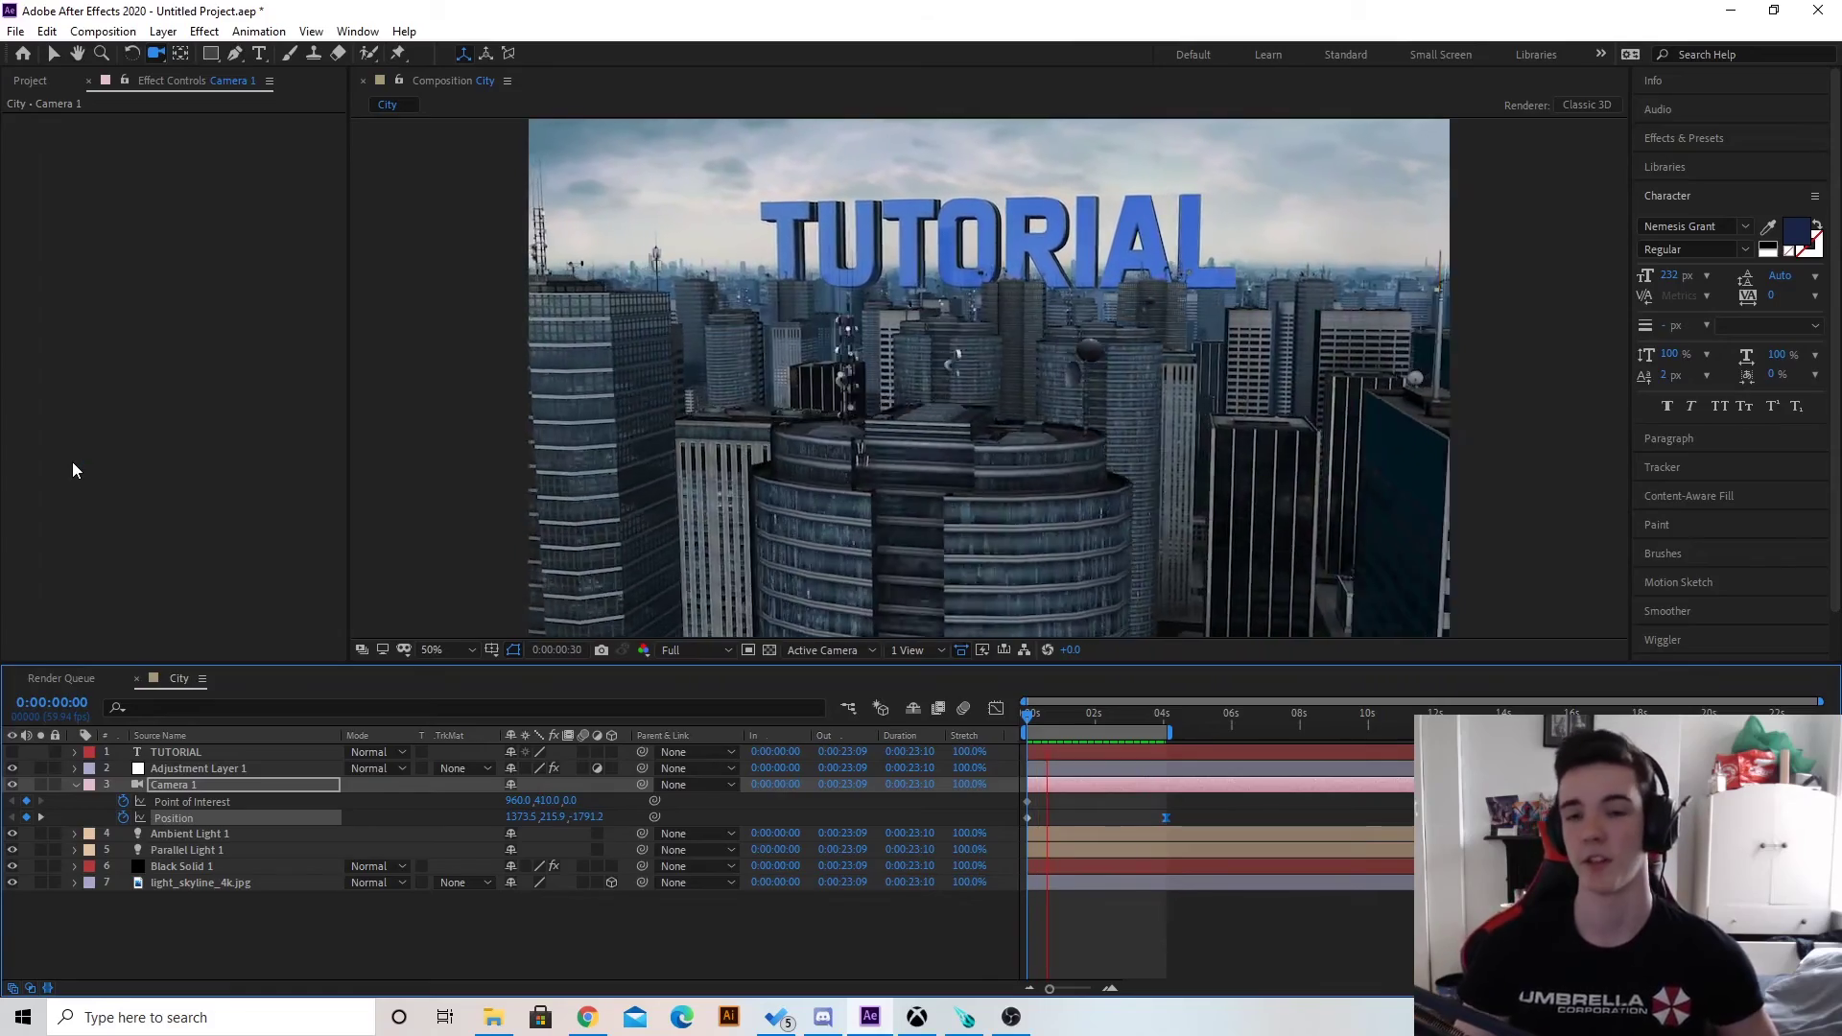